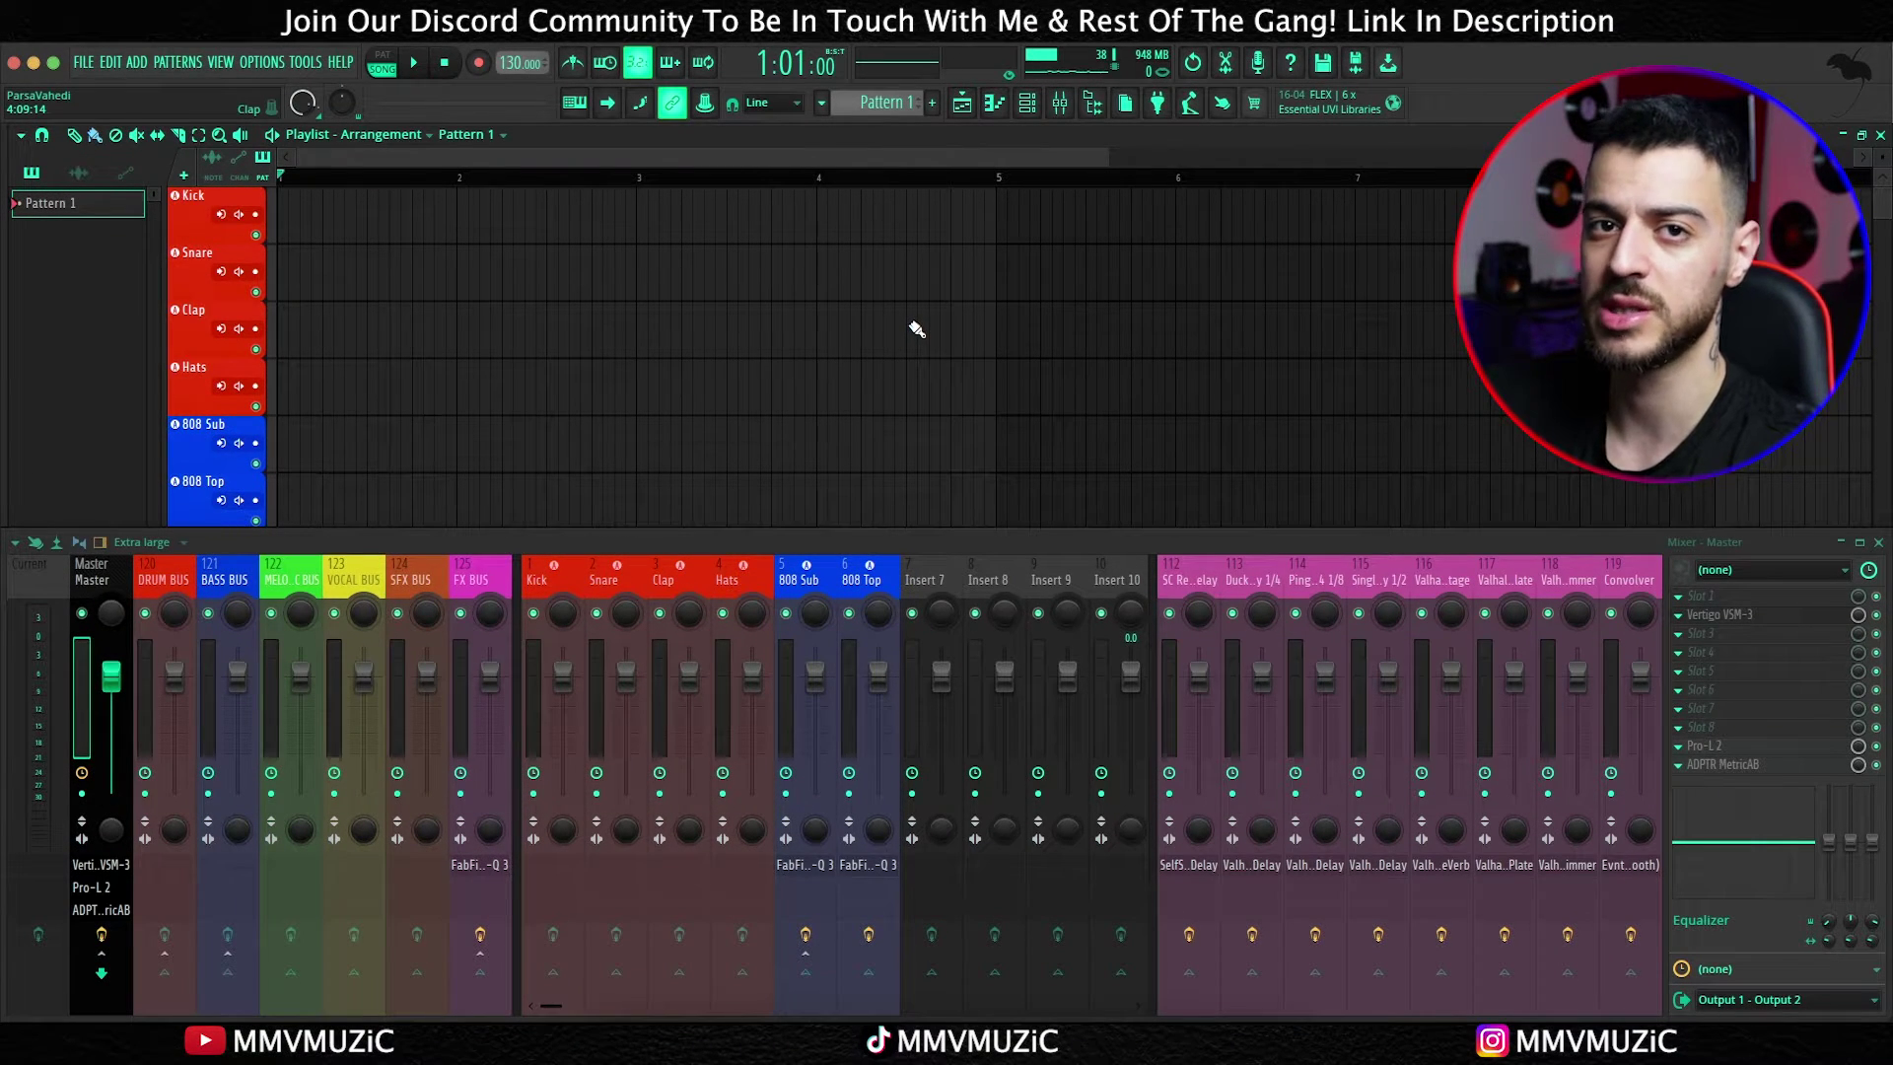
Step: View the drum and 808 channels in the channel rack and close it again
click(1028, 103)
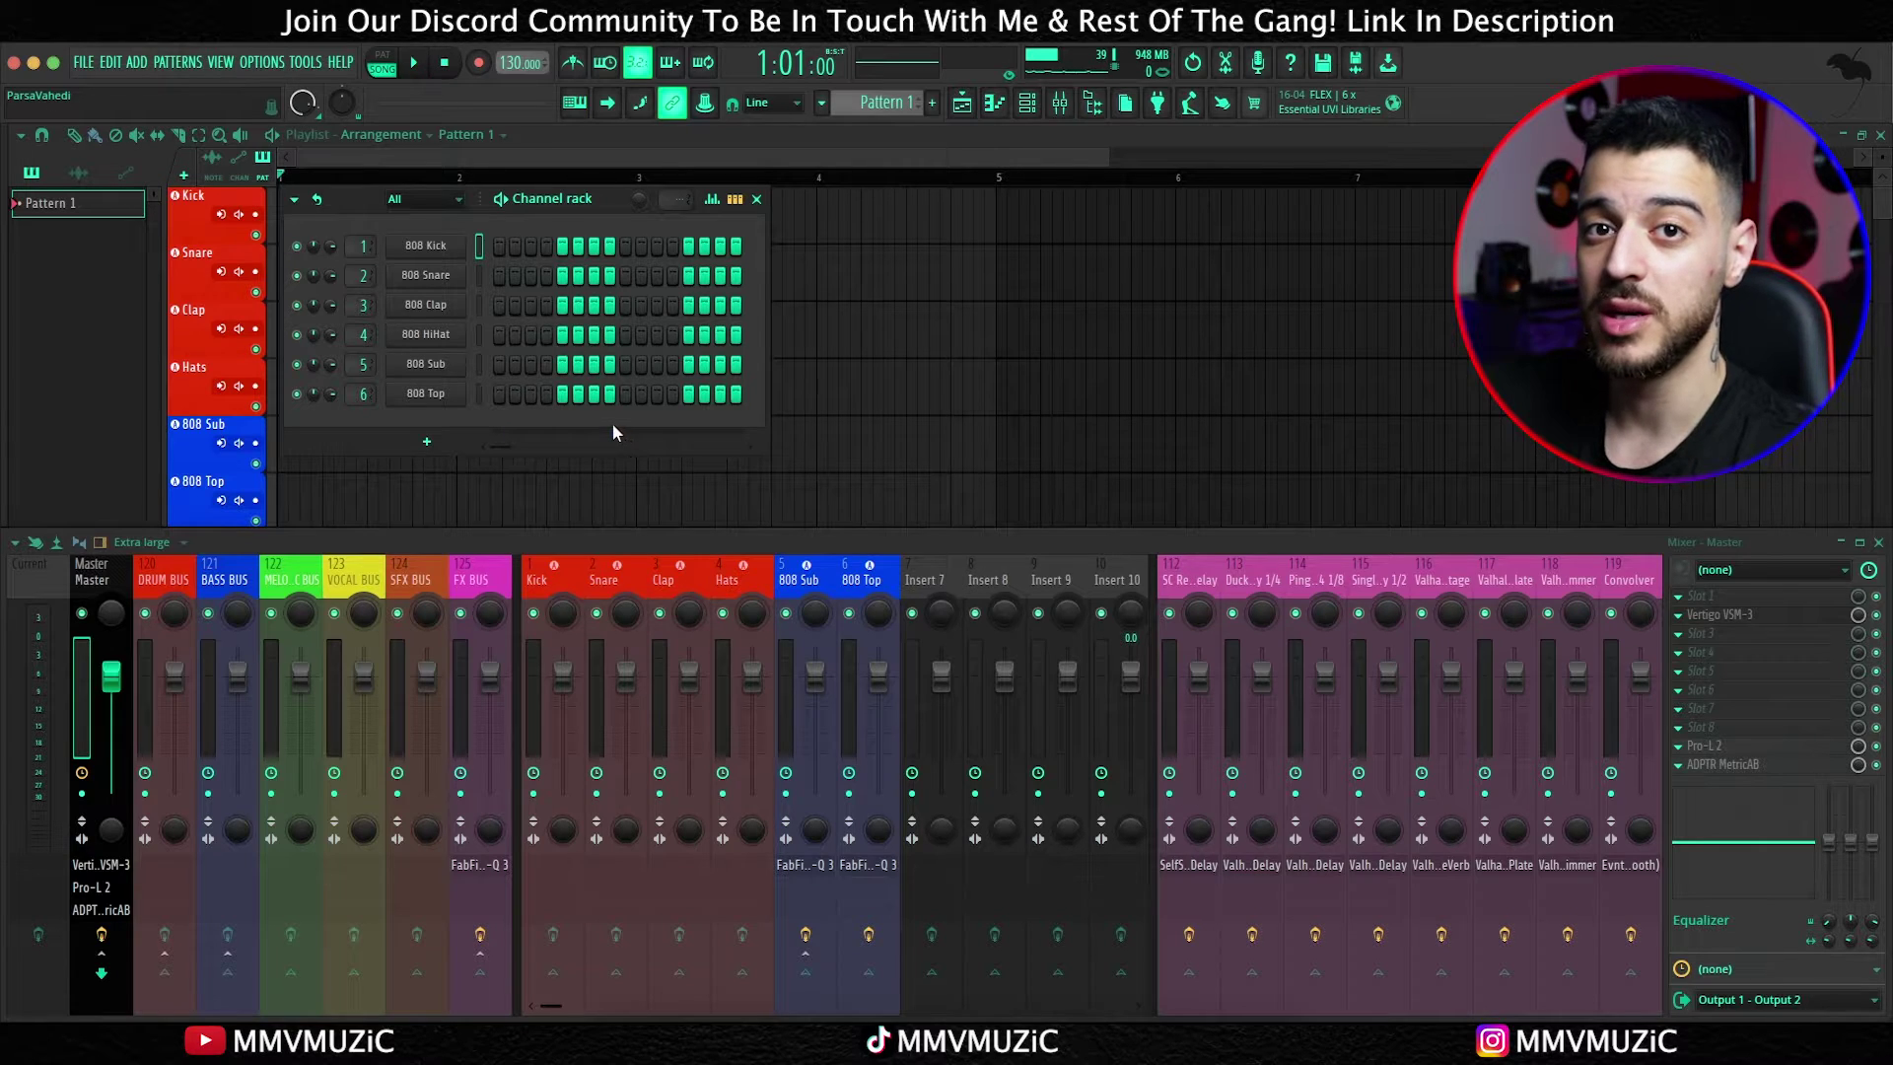
click(756, 198)
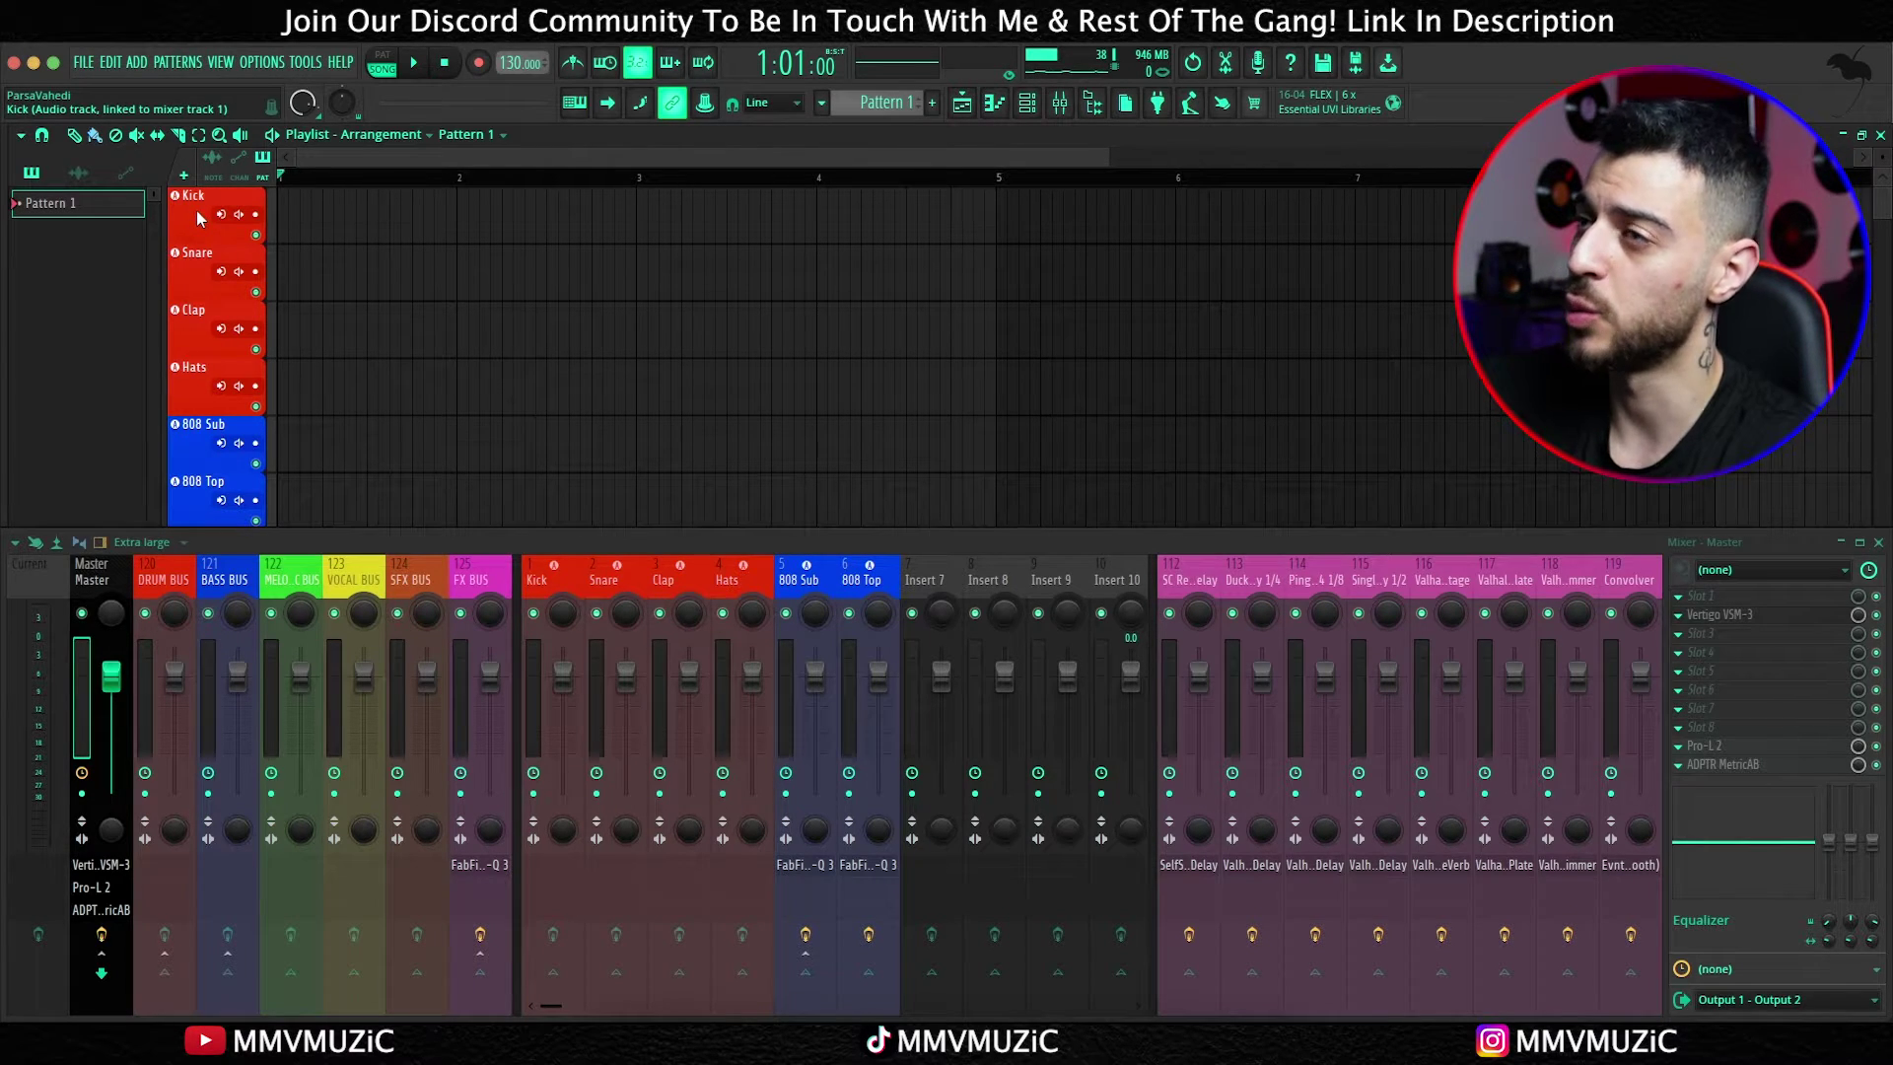
Step: Make playlist Track 7 an audio track linked to mixer Insert 7
scroll(245, 380, down, 3)
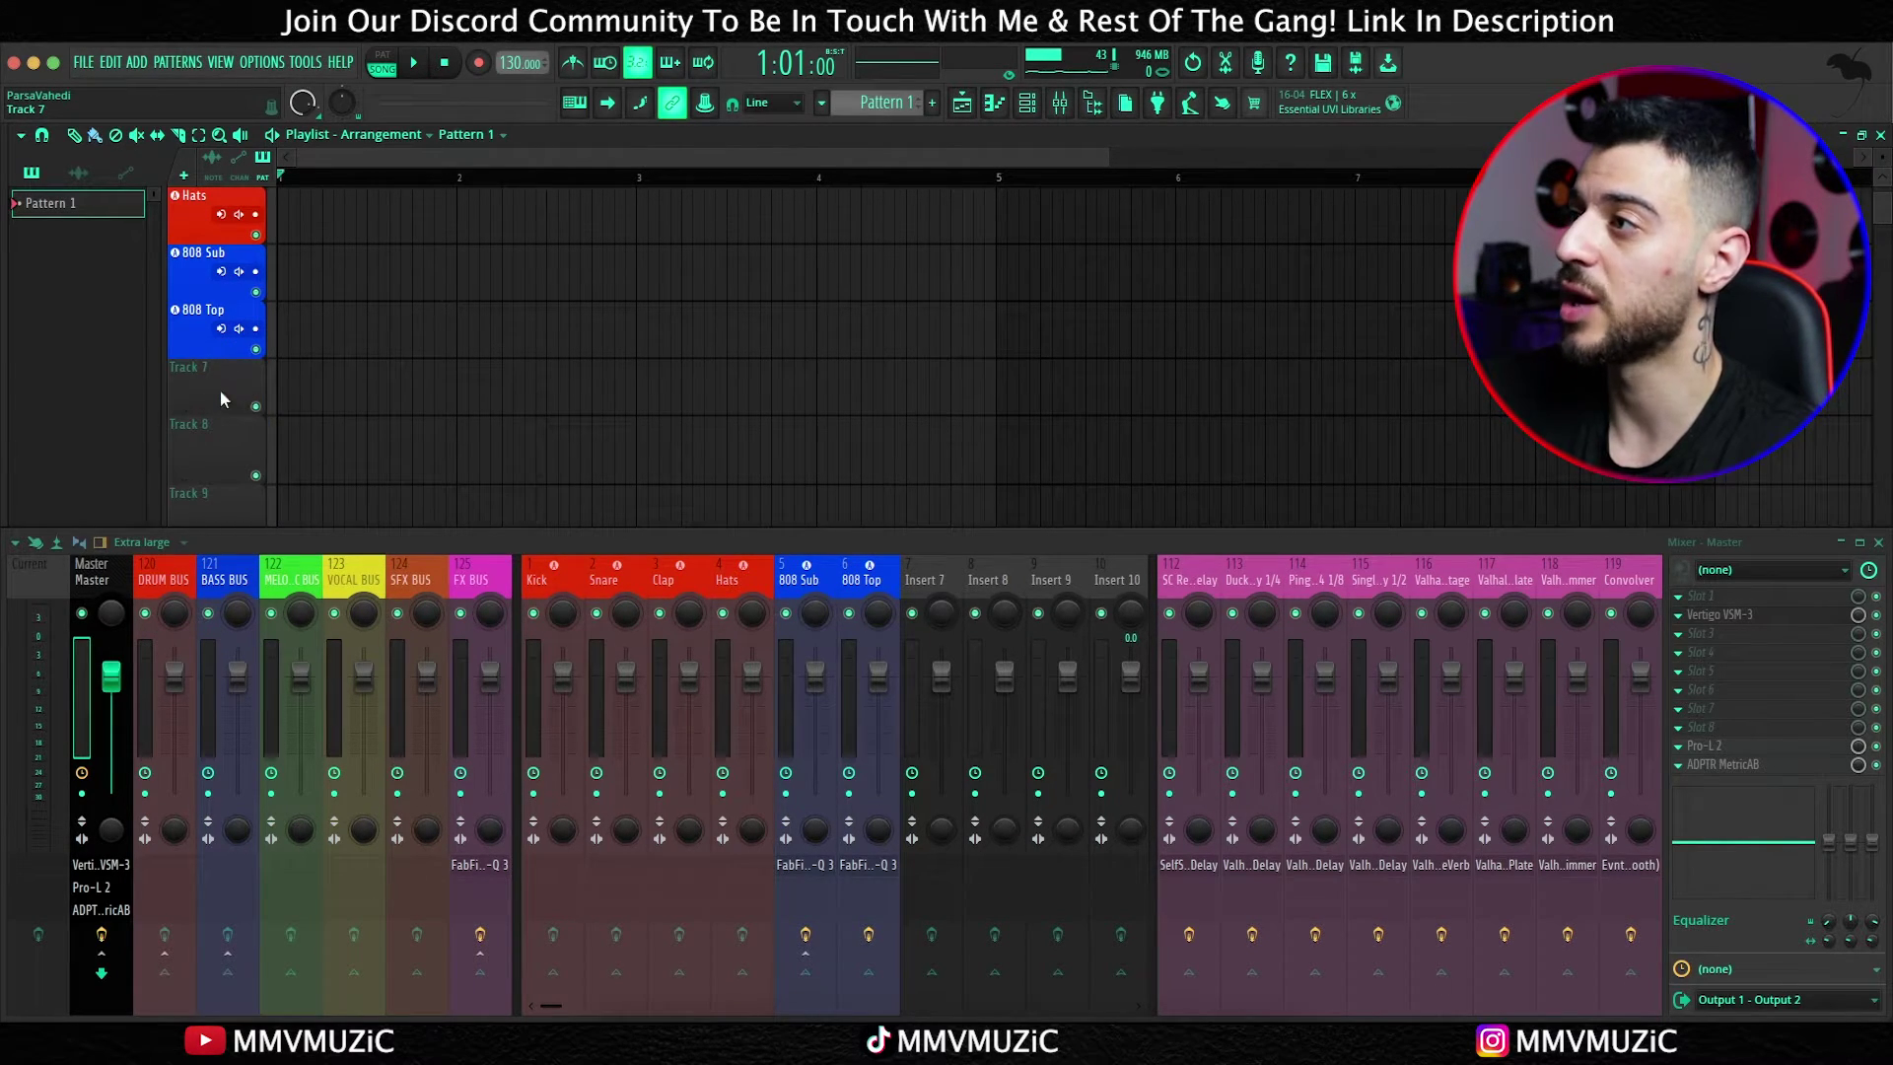
right_click(210, 384)
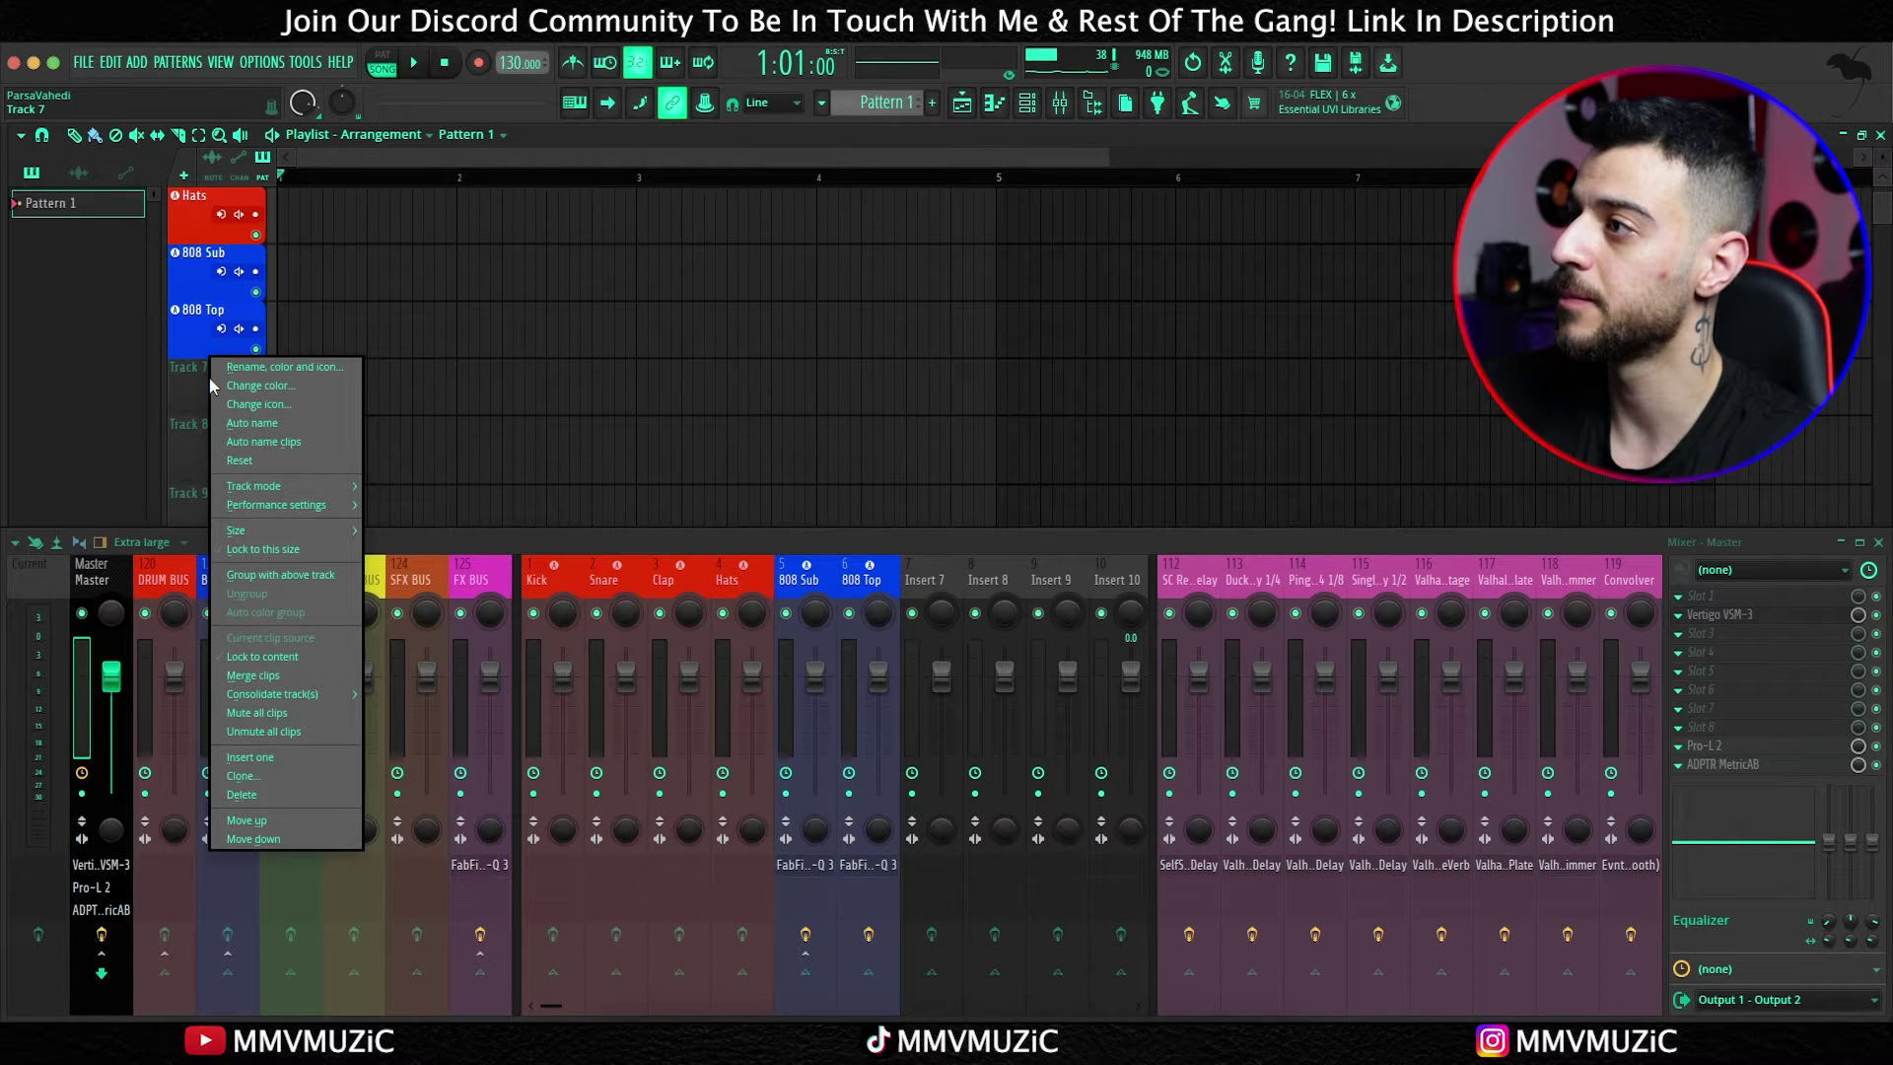
mouse_move(242, 485)
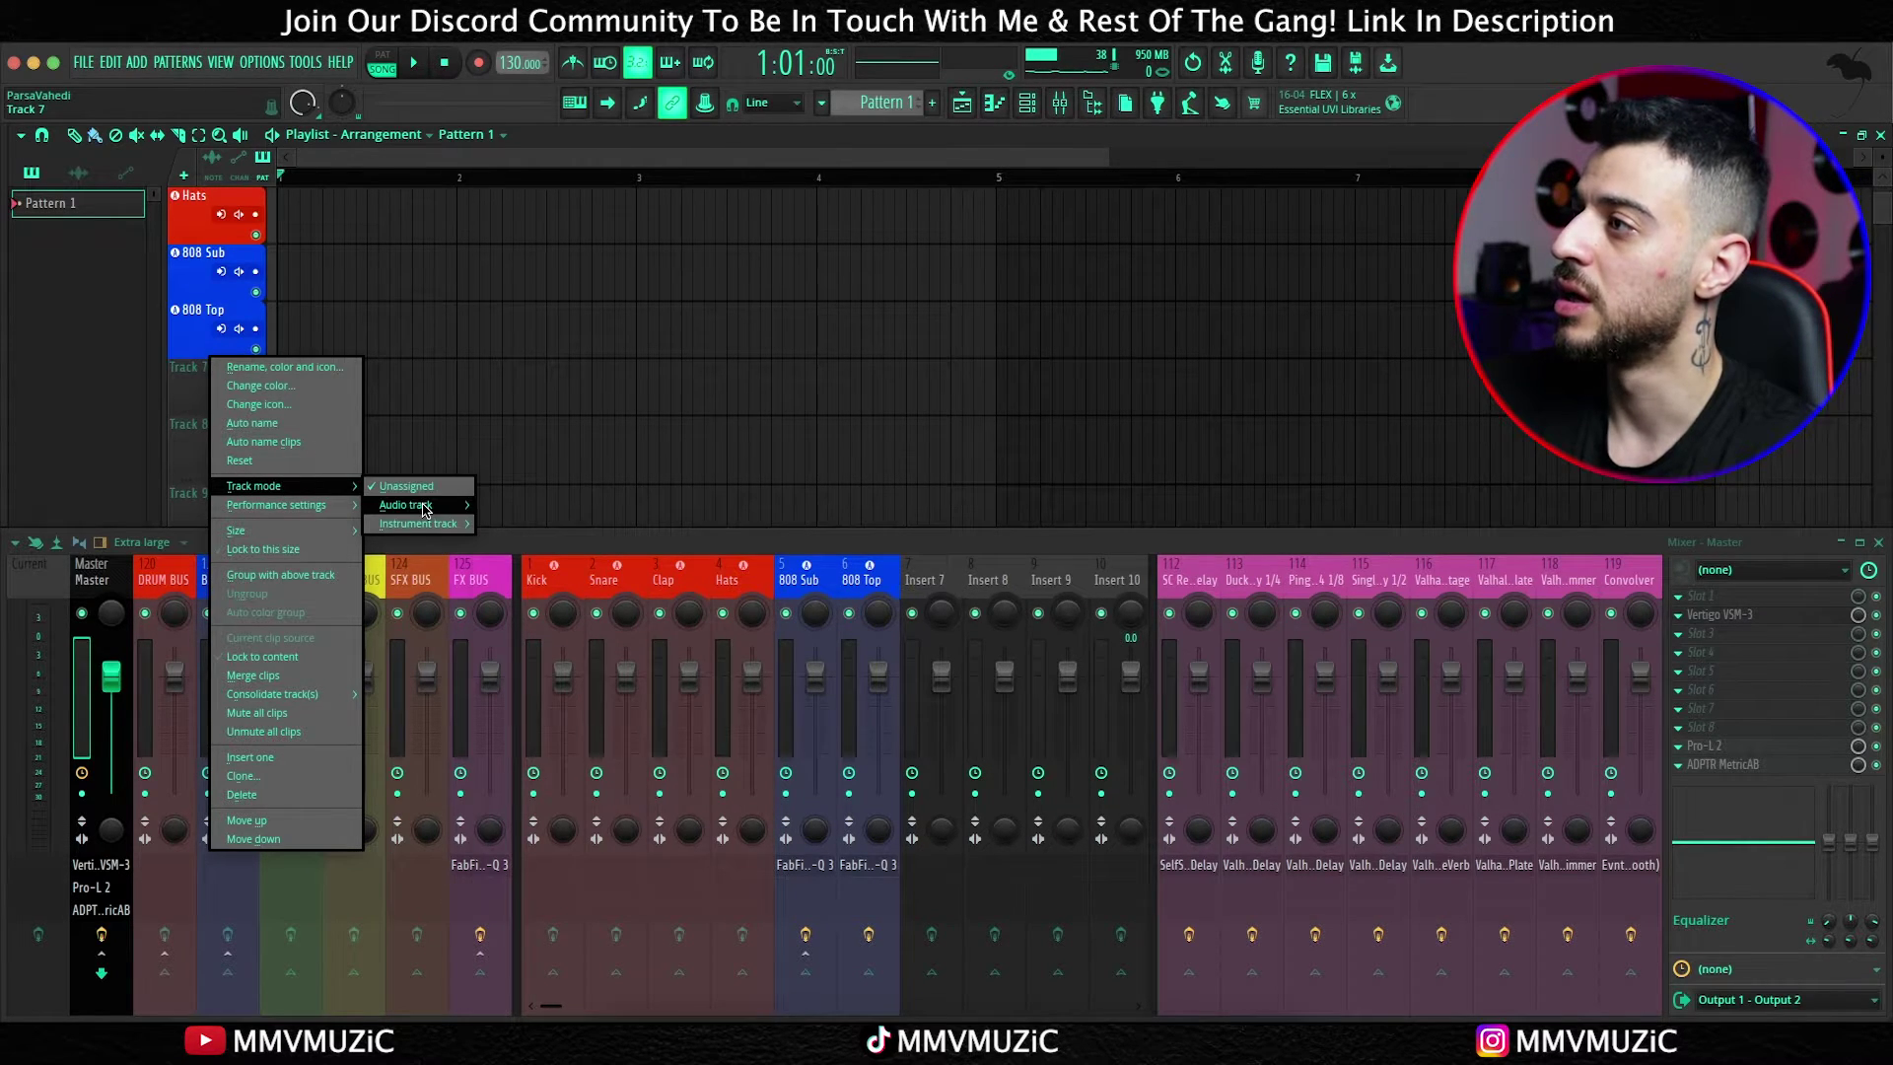
mouse_move(424, 506)
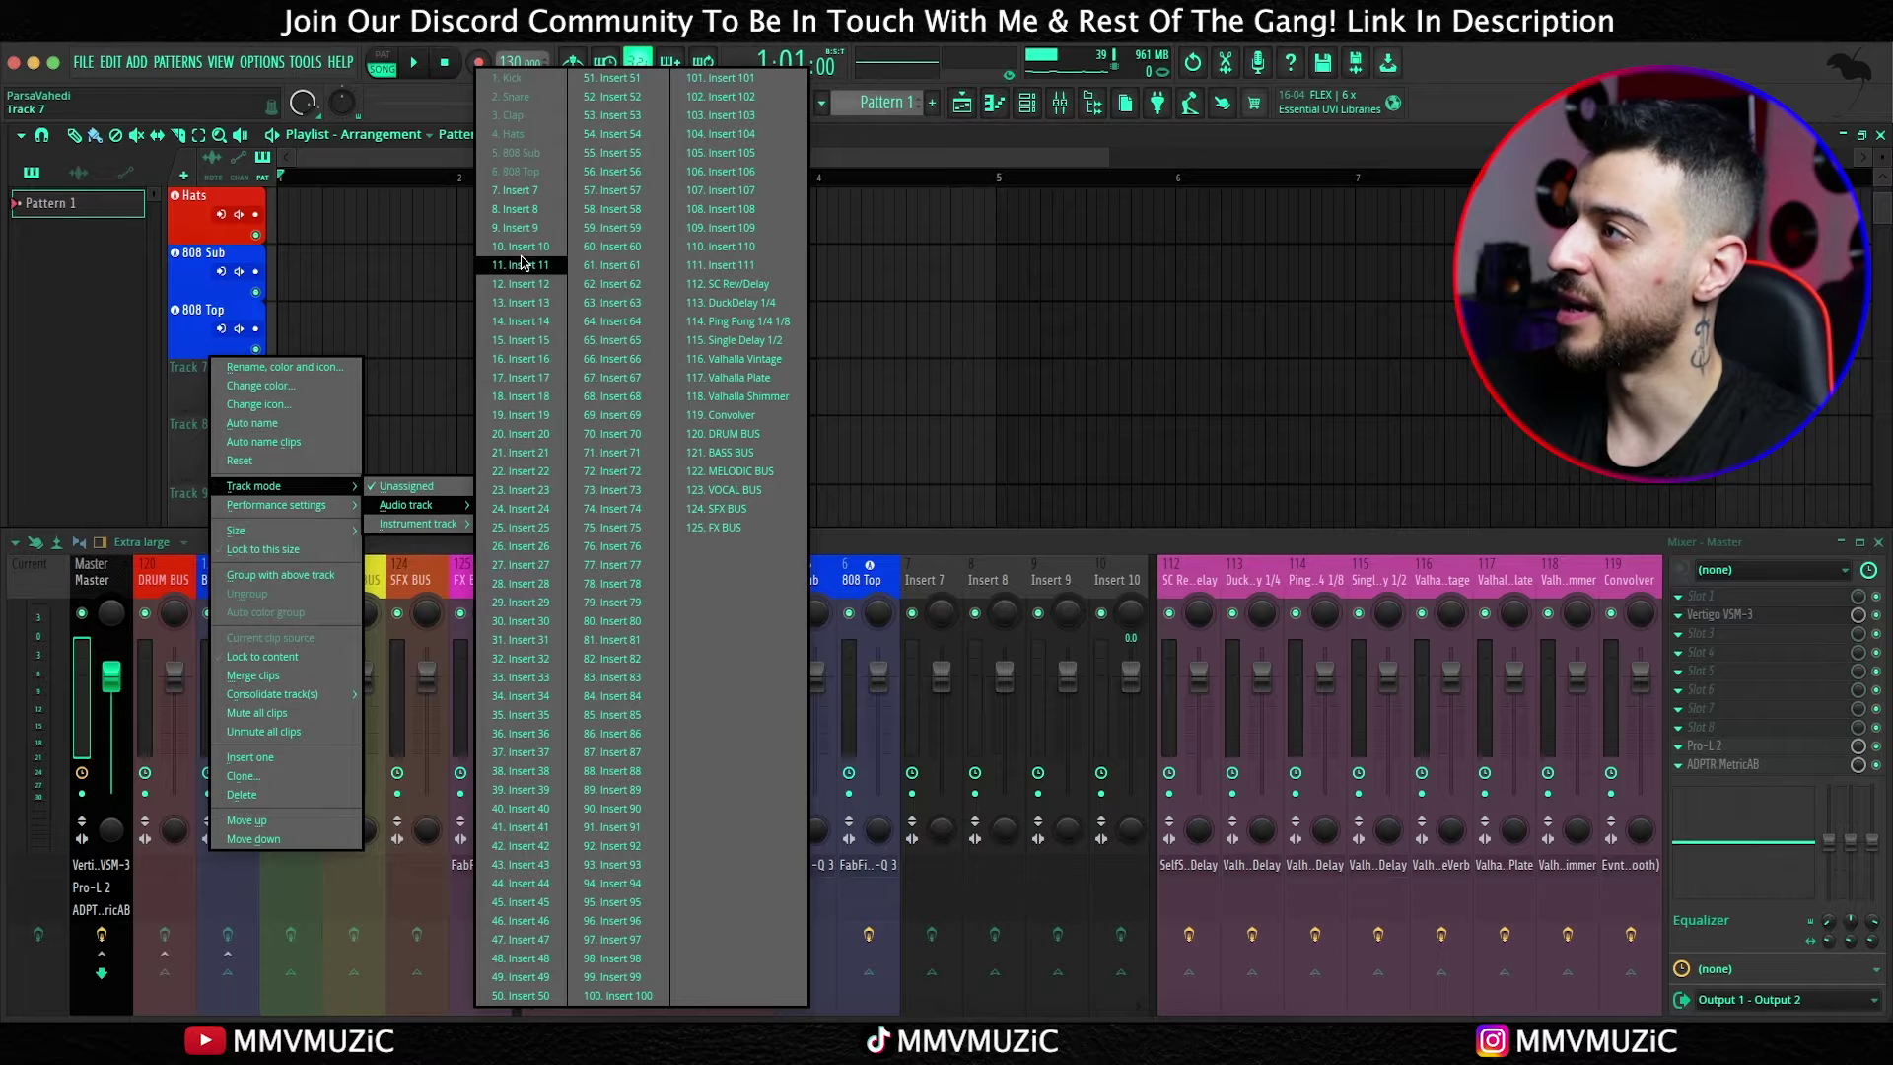
click(520, 191)
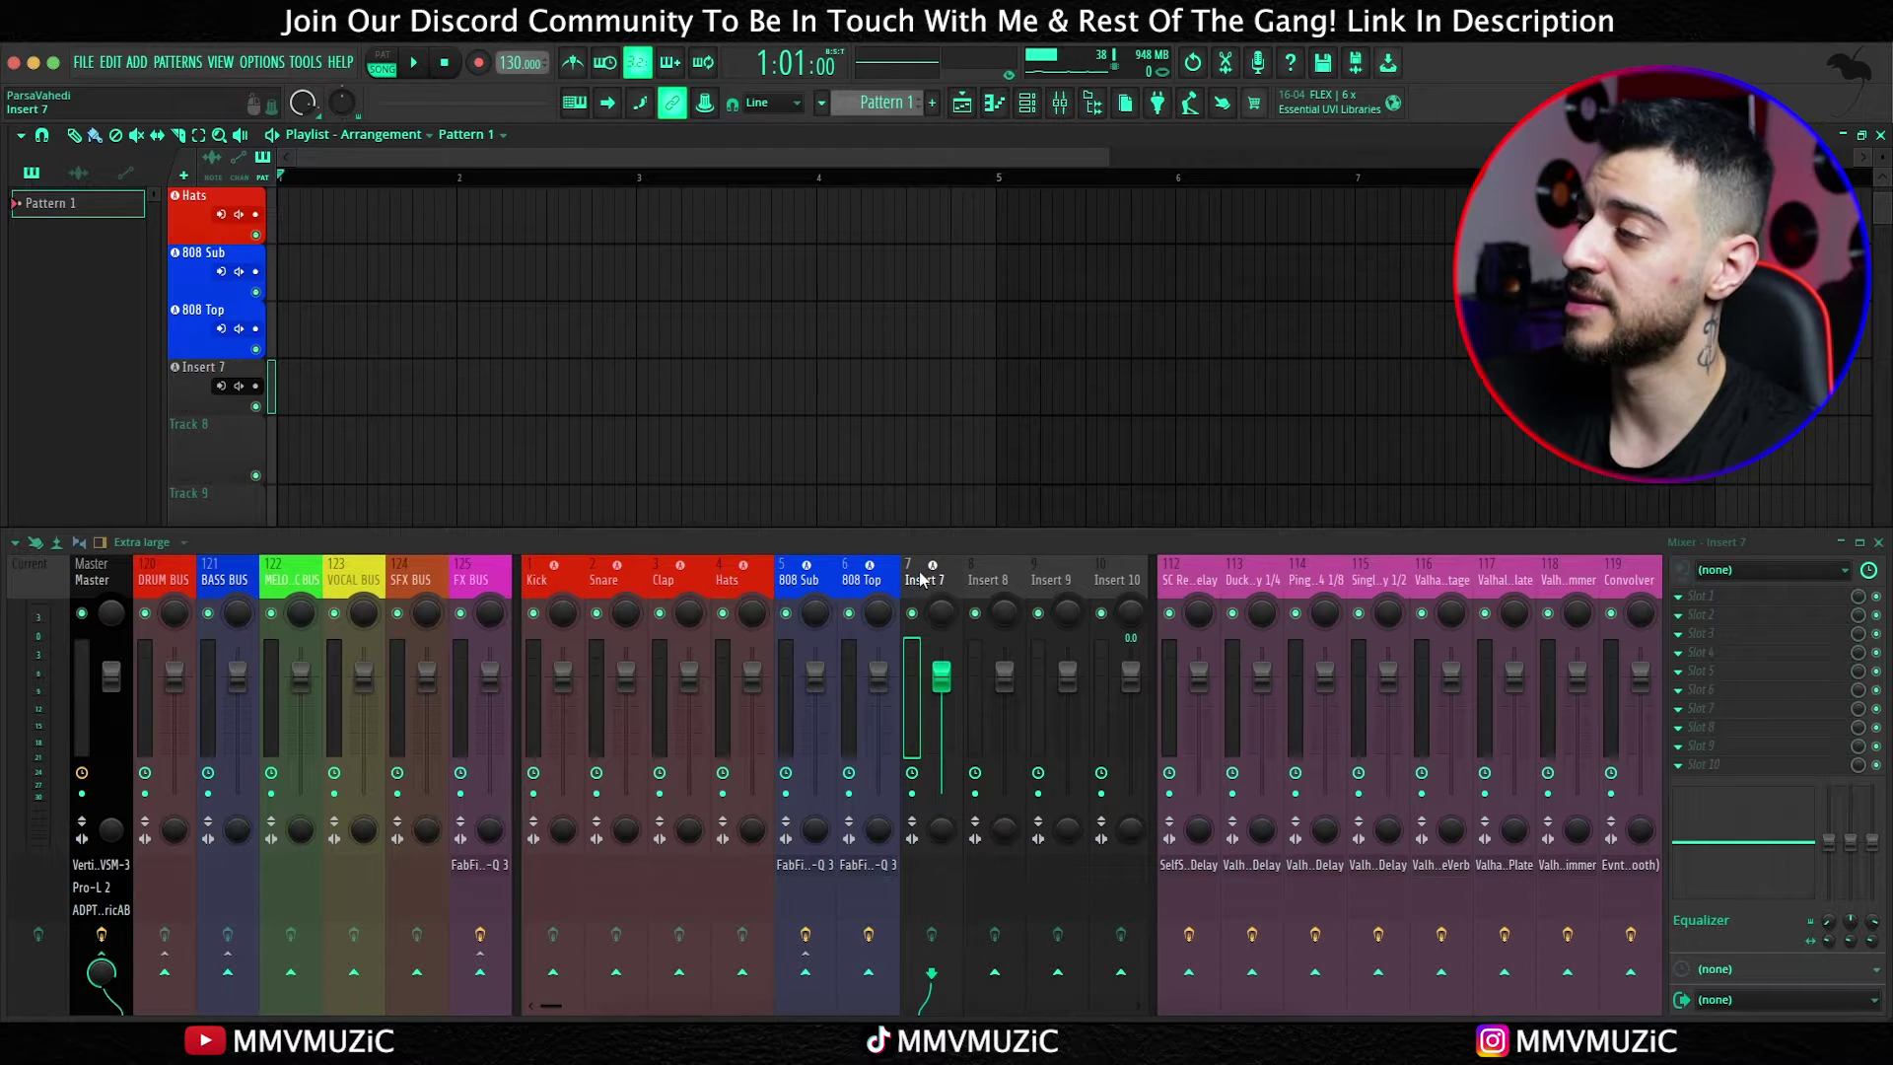
Step: Rename the Insert 7 playlist track to Piano and give it a yellow colour
double_click(202, 379)
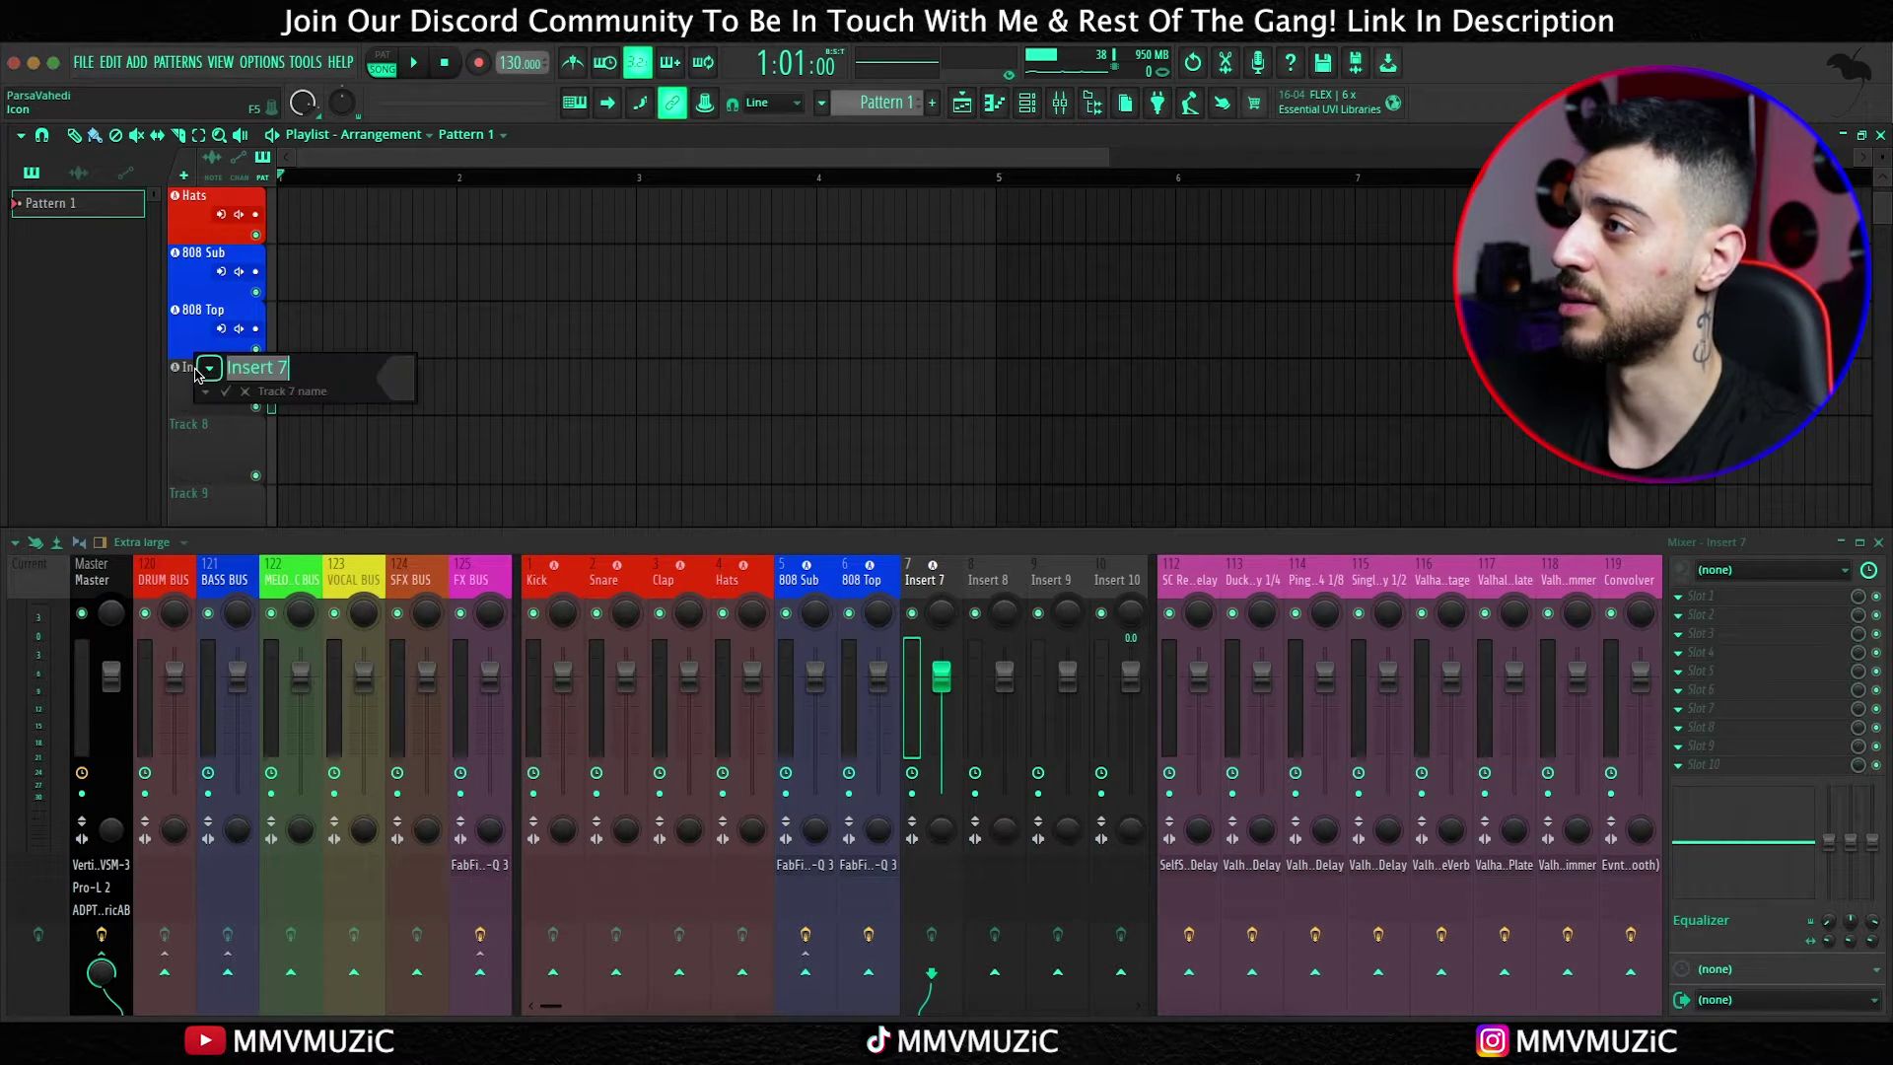
text(Piano)
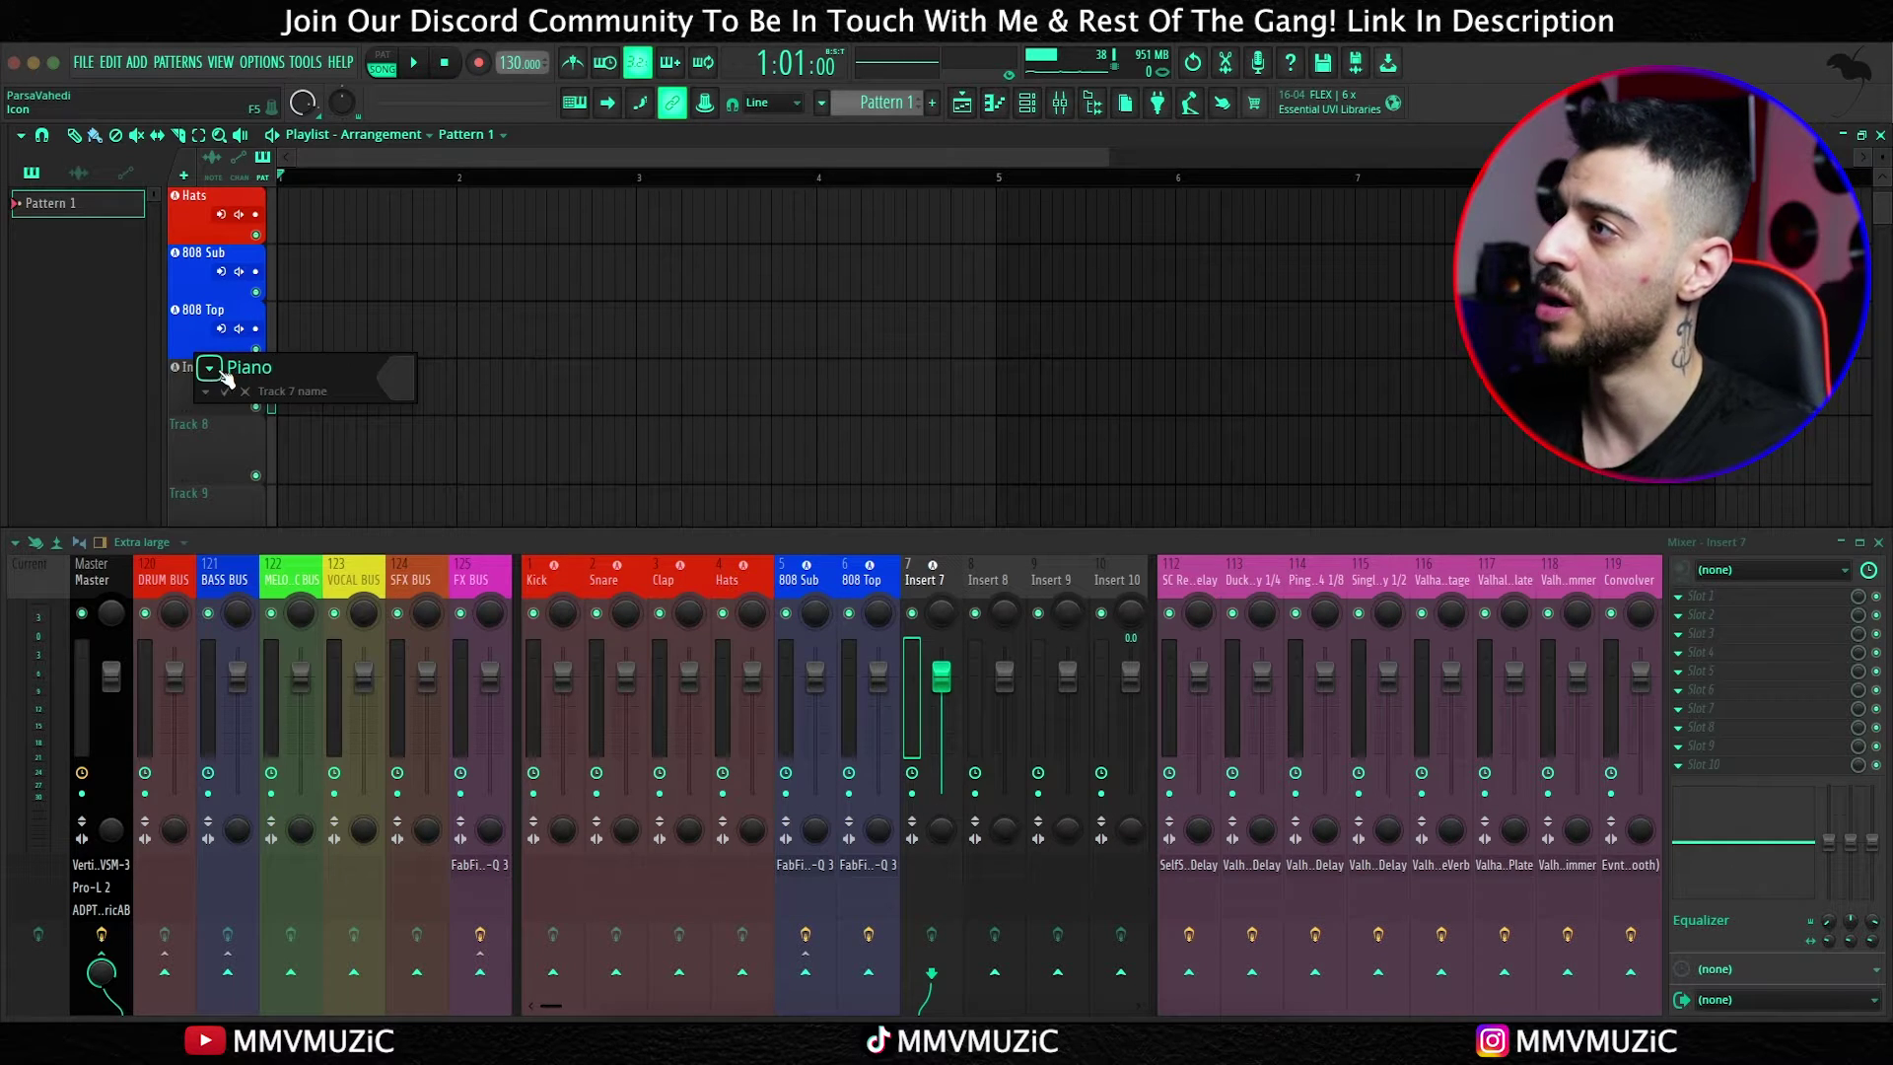
click(390, 389)
click(501, 582)
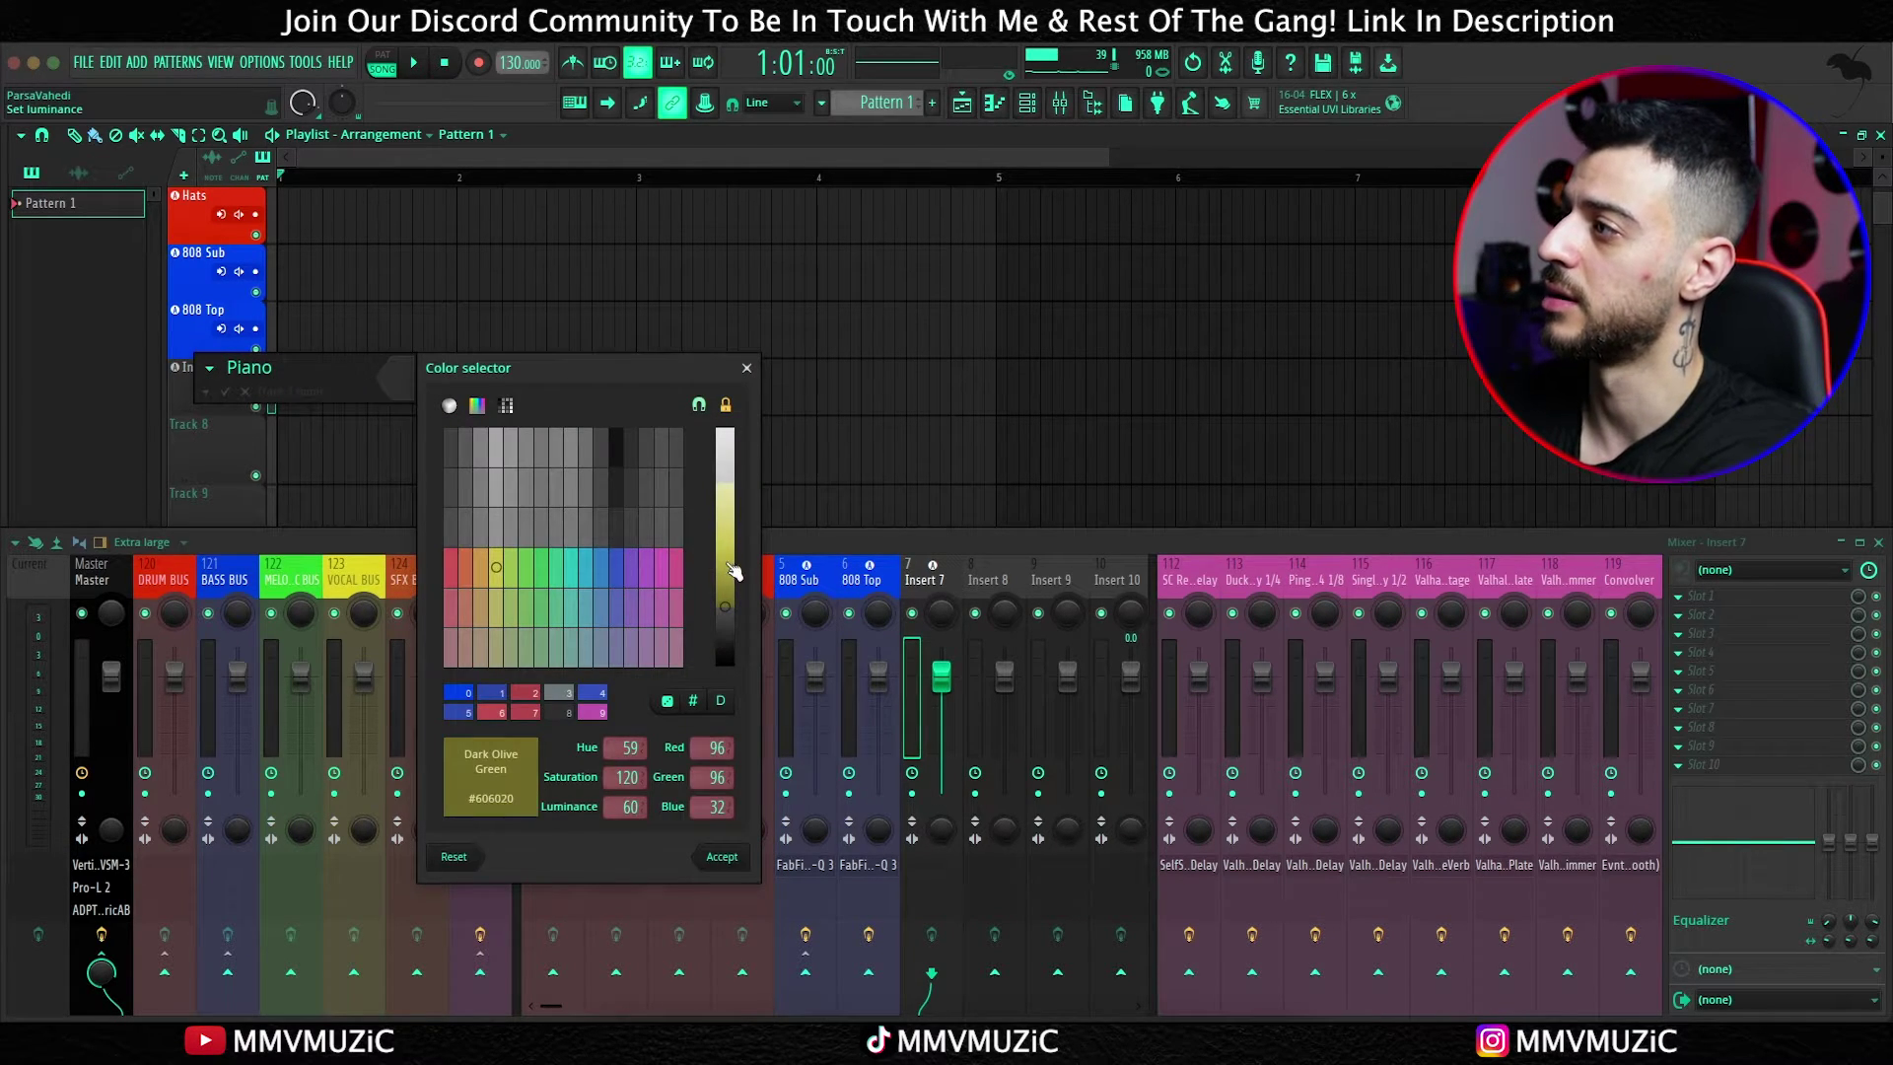
key(Return)
key(Return)
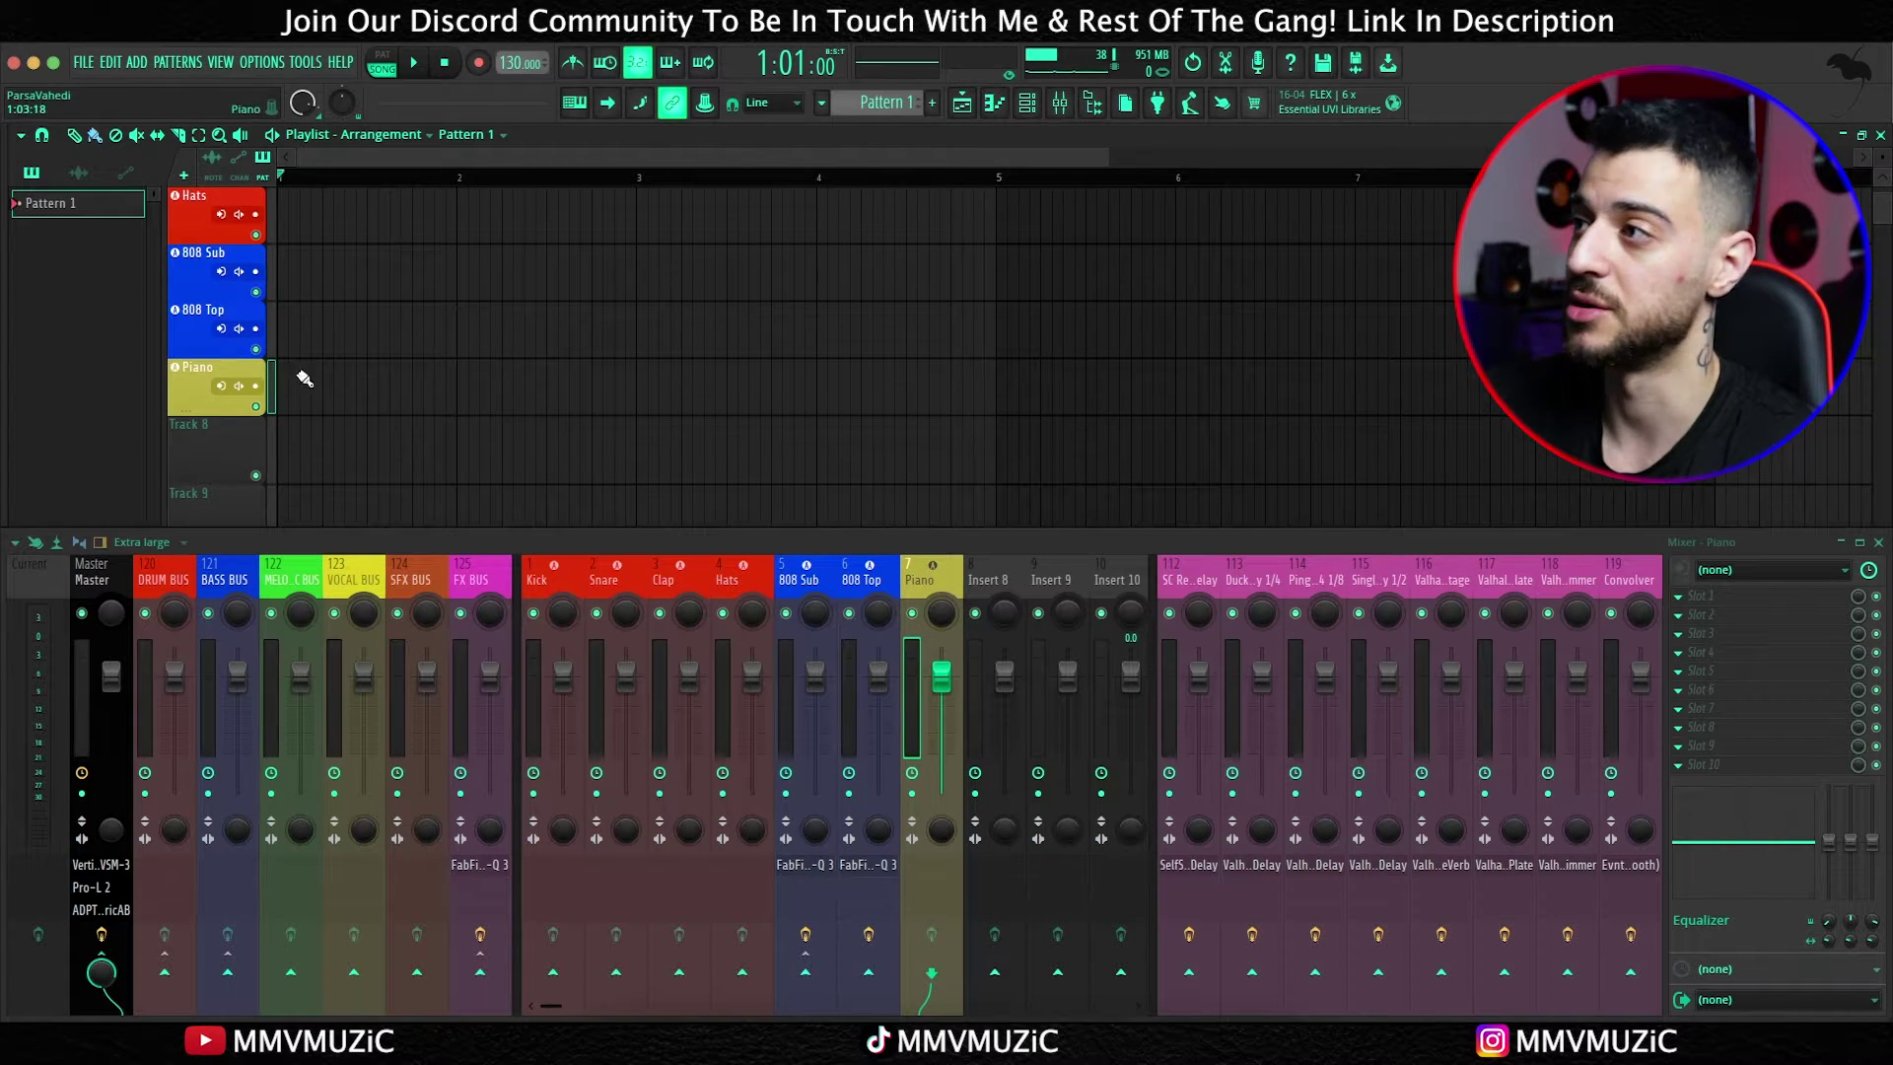
Step: Look at the instrument track options in the Piano track's mode settings
right_click(182, 399)
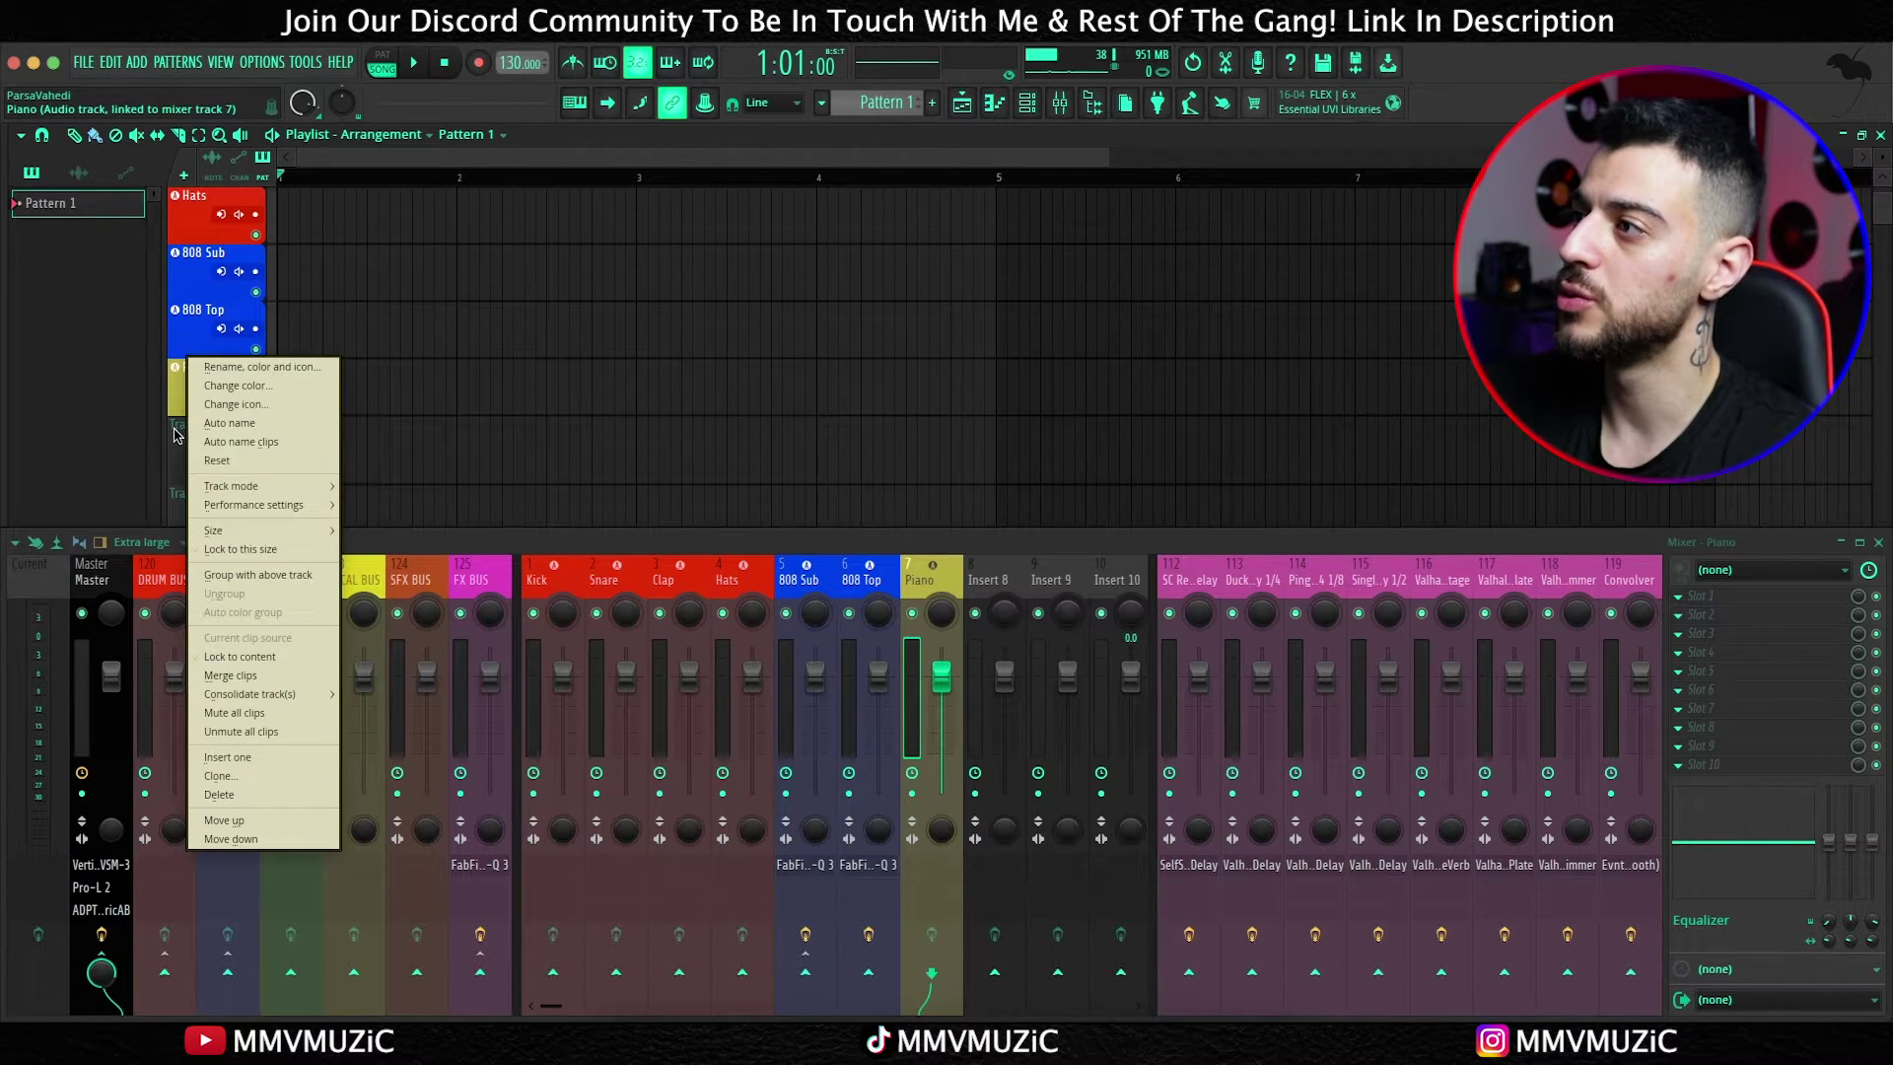
mouse_move(405, 527)
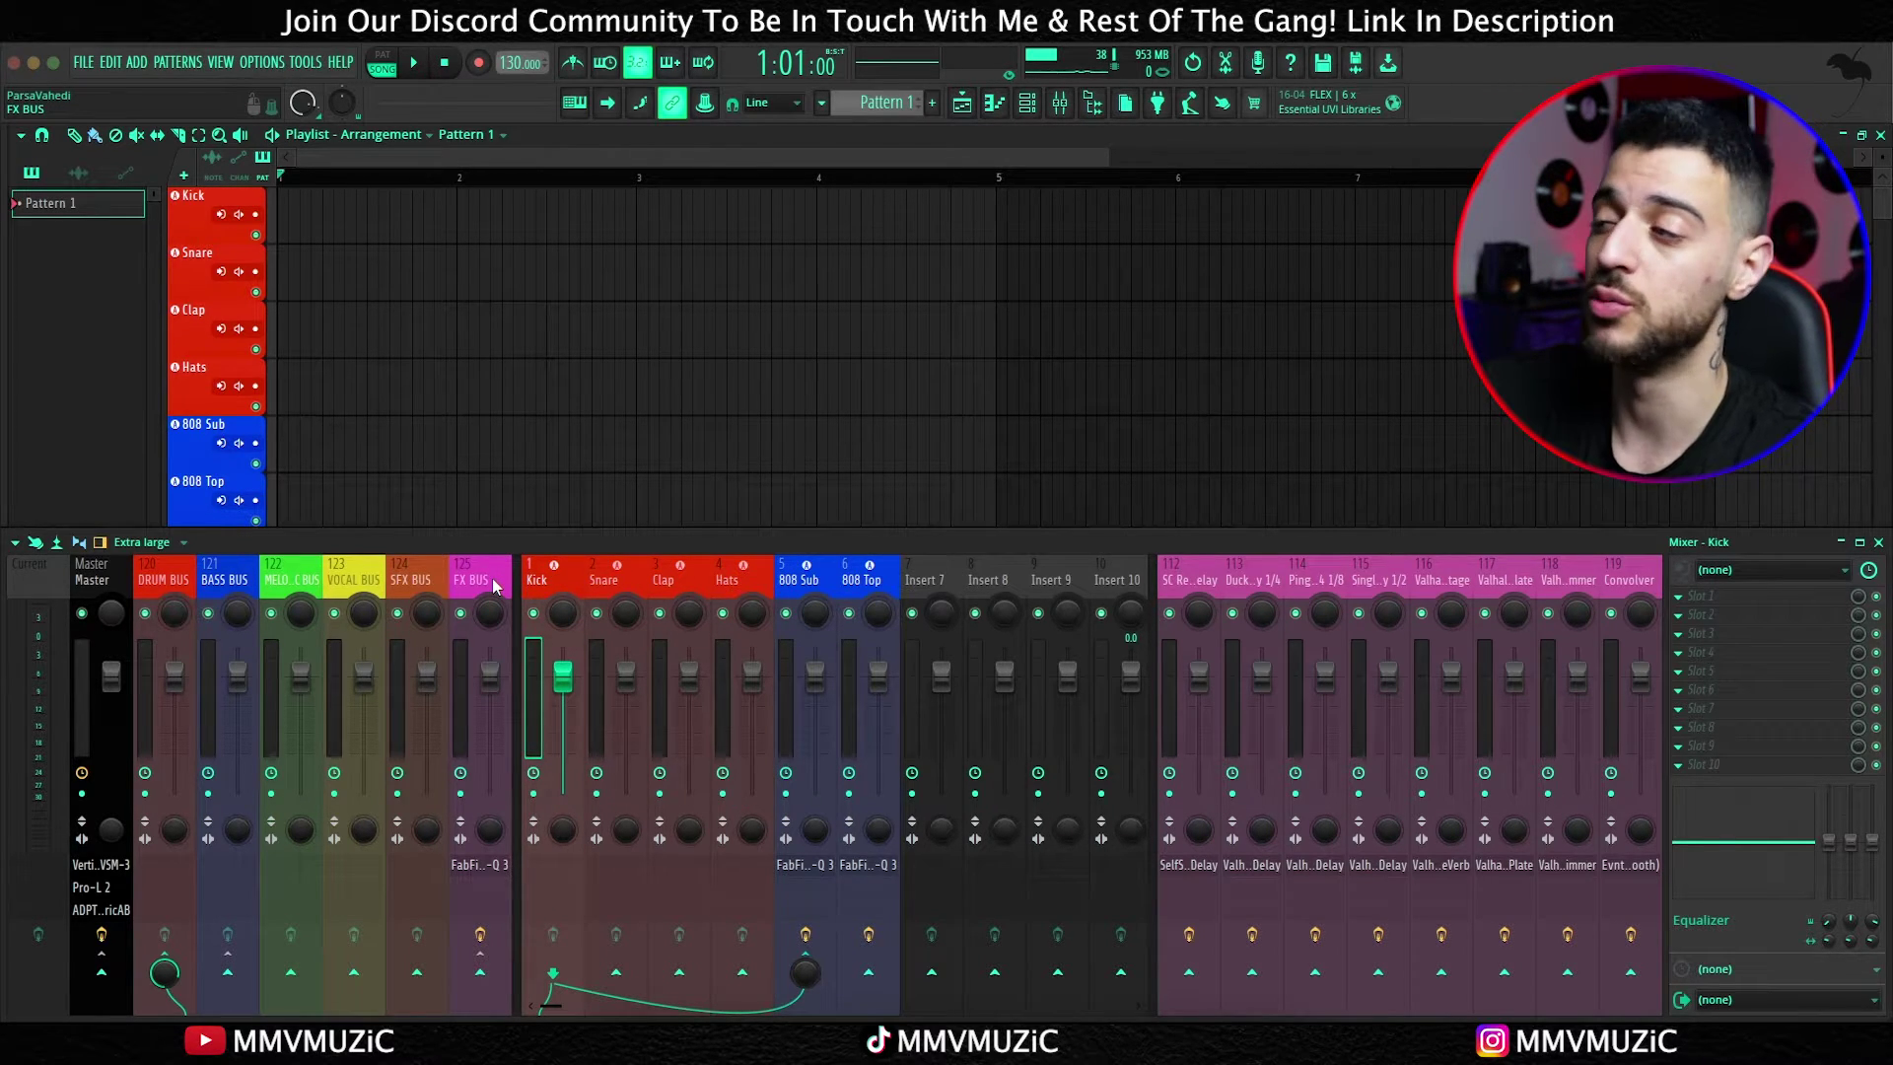
Step: Highlight the bus tracks from DRUM BUS to FX BUS and the effect tracks from SC Rev/Delay to Convolver in the mixer
drag(493, 581, 163, 579)
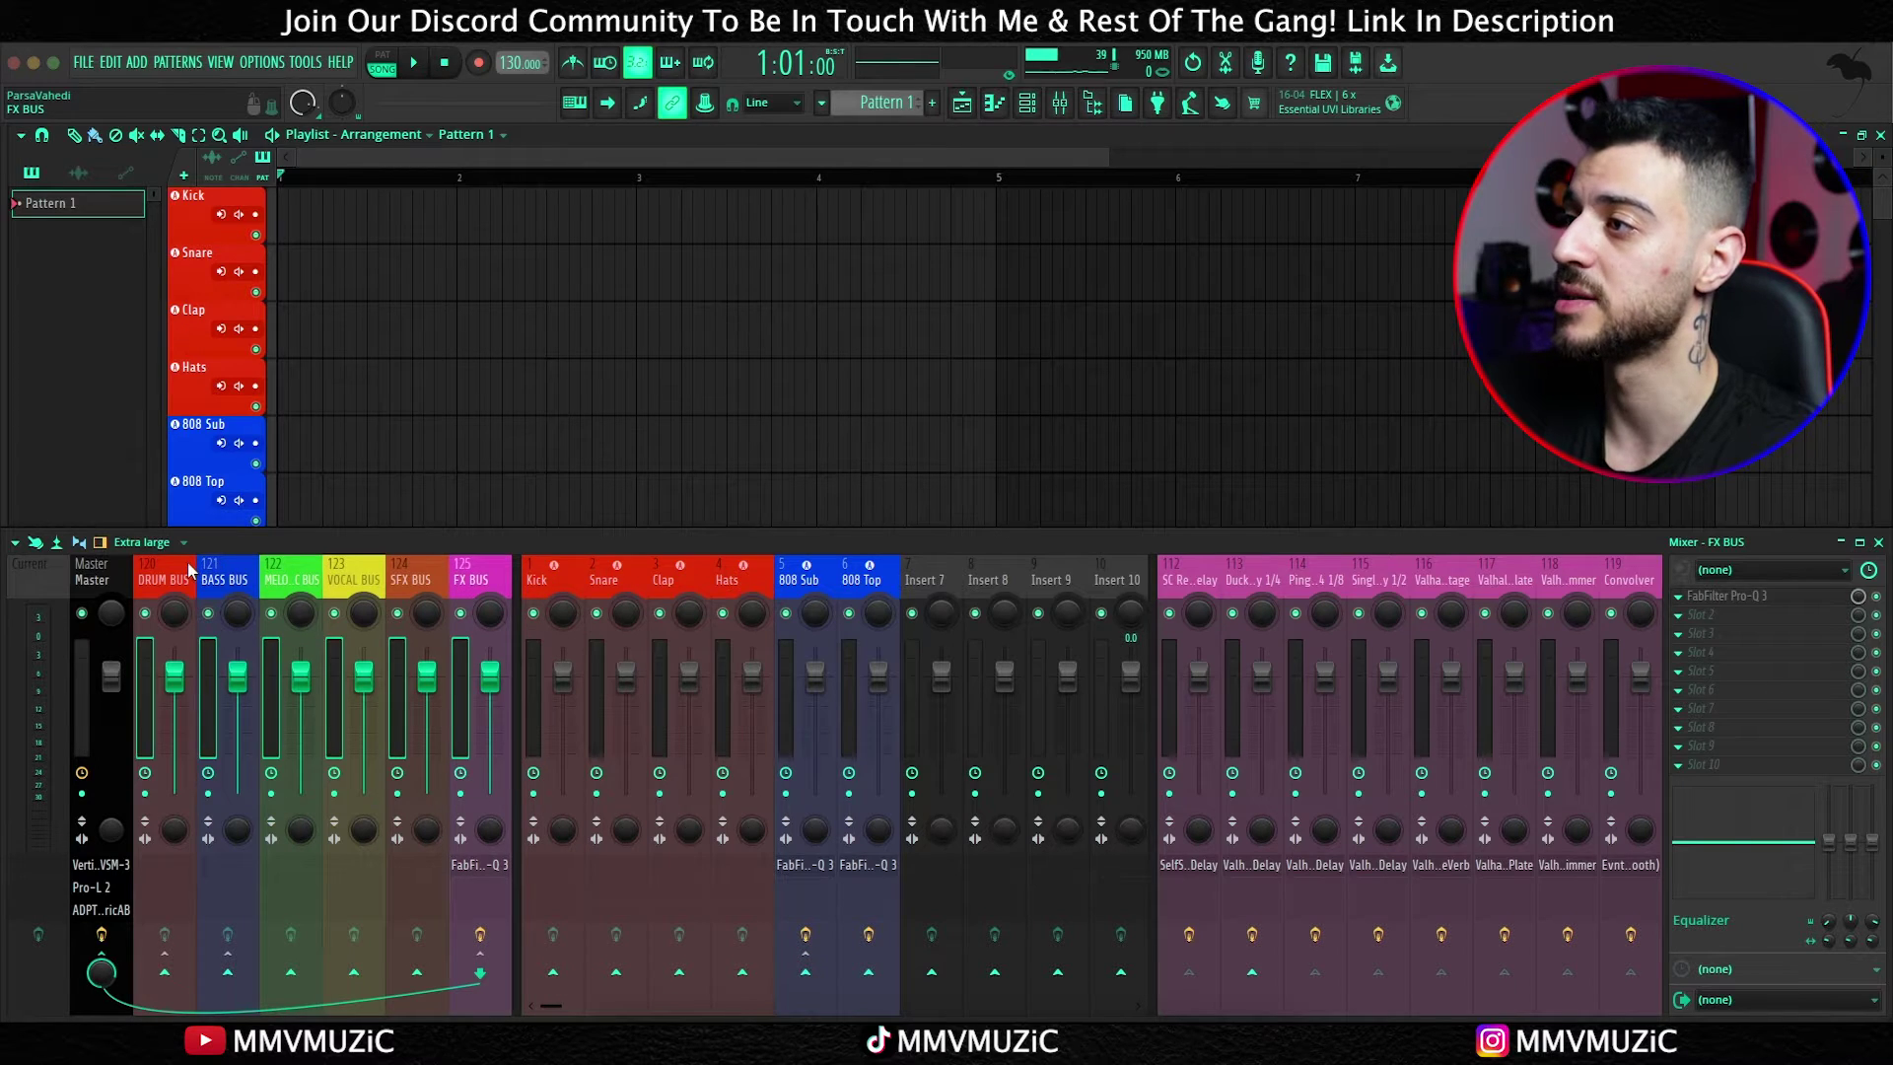
drag(1193, 582, 1625, 581)
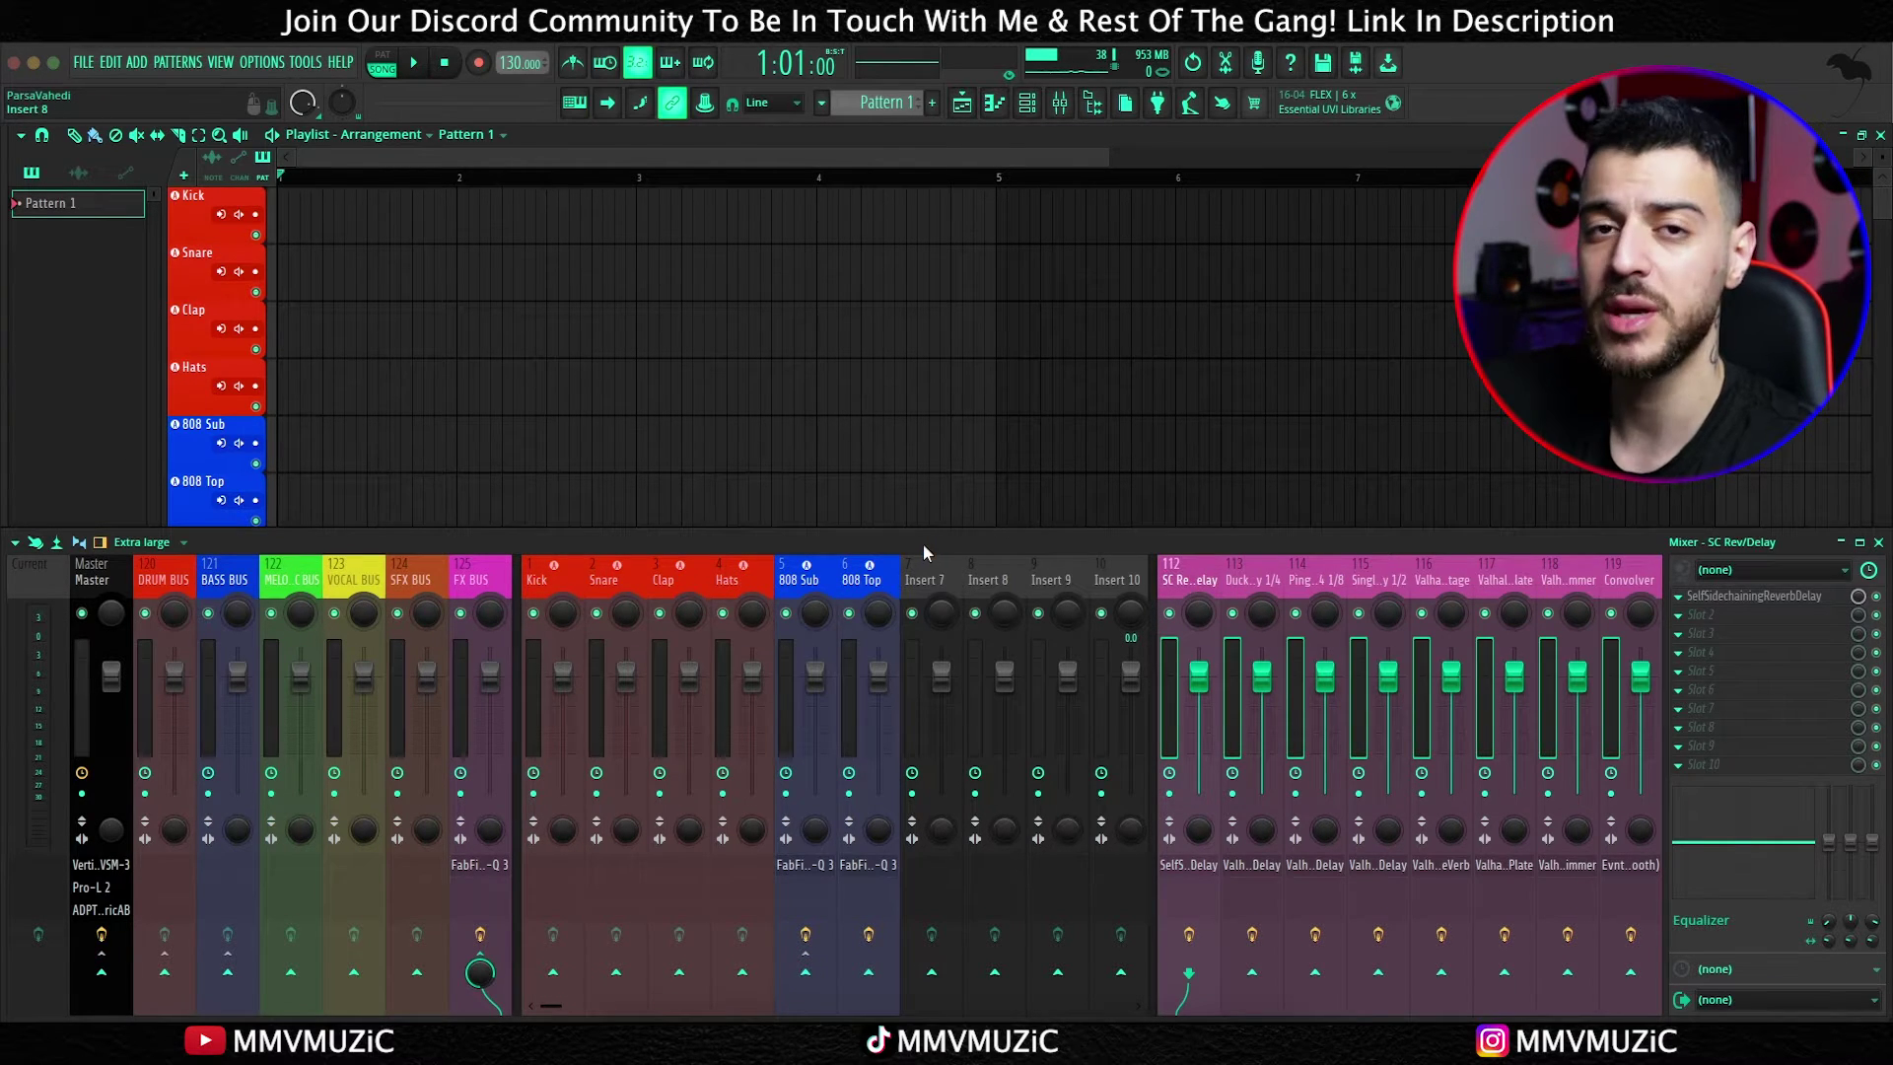
click(463, 574)
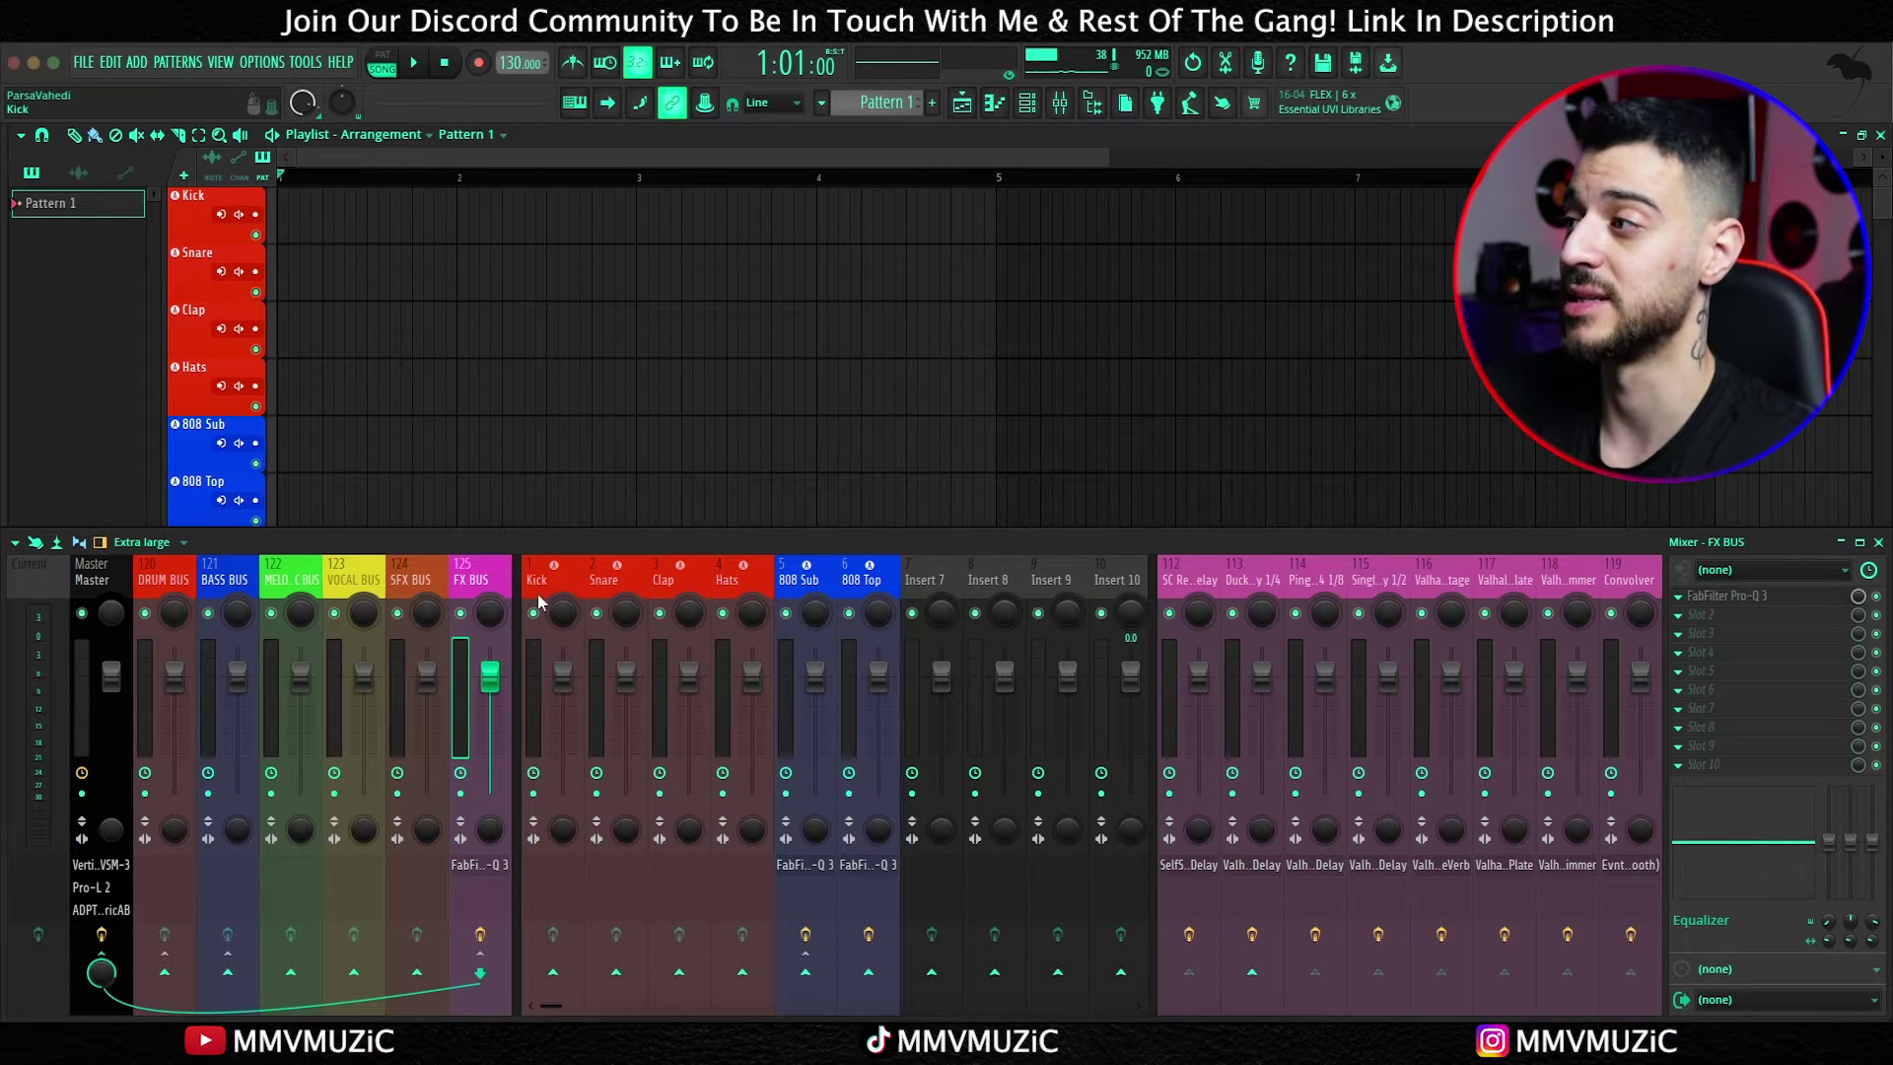
Step: Go through the DRUM, BASS, MELODIC, VOCAL, SFX and FX bus tracks one by one, ending with the effect tracks
click(157, 584)
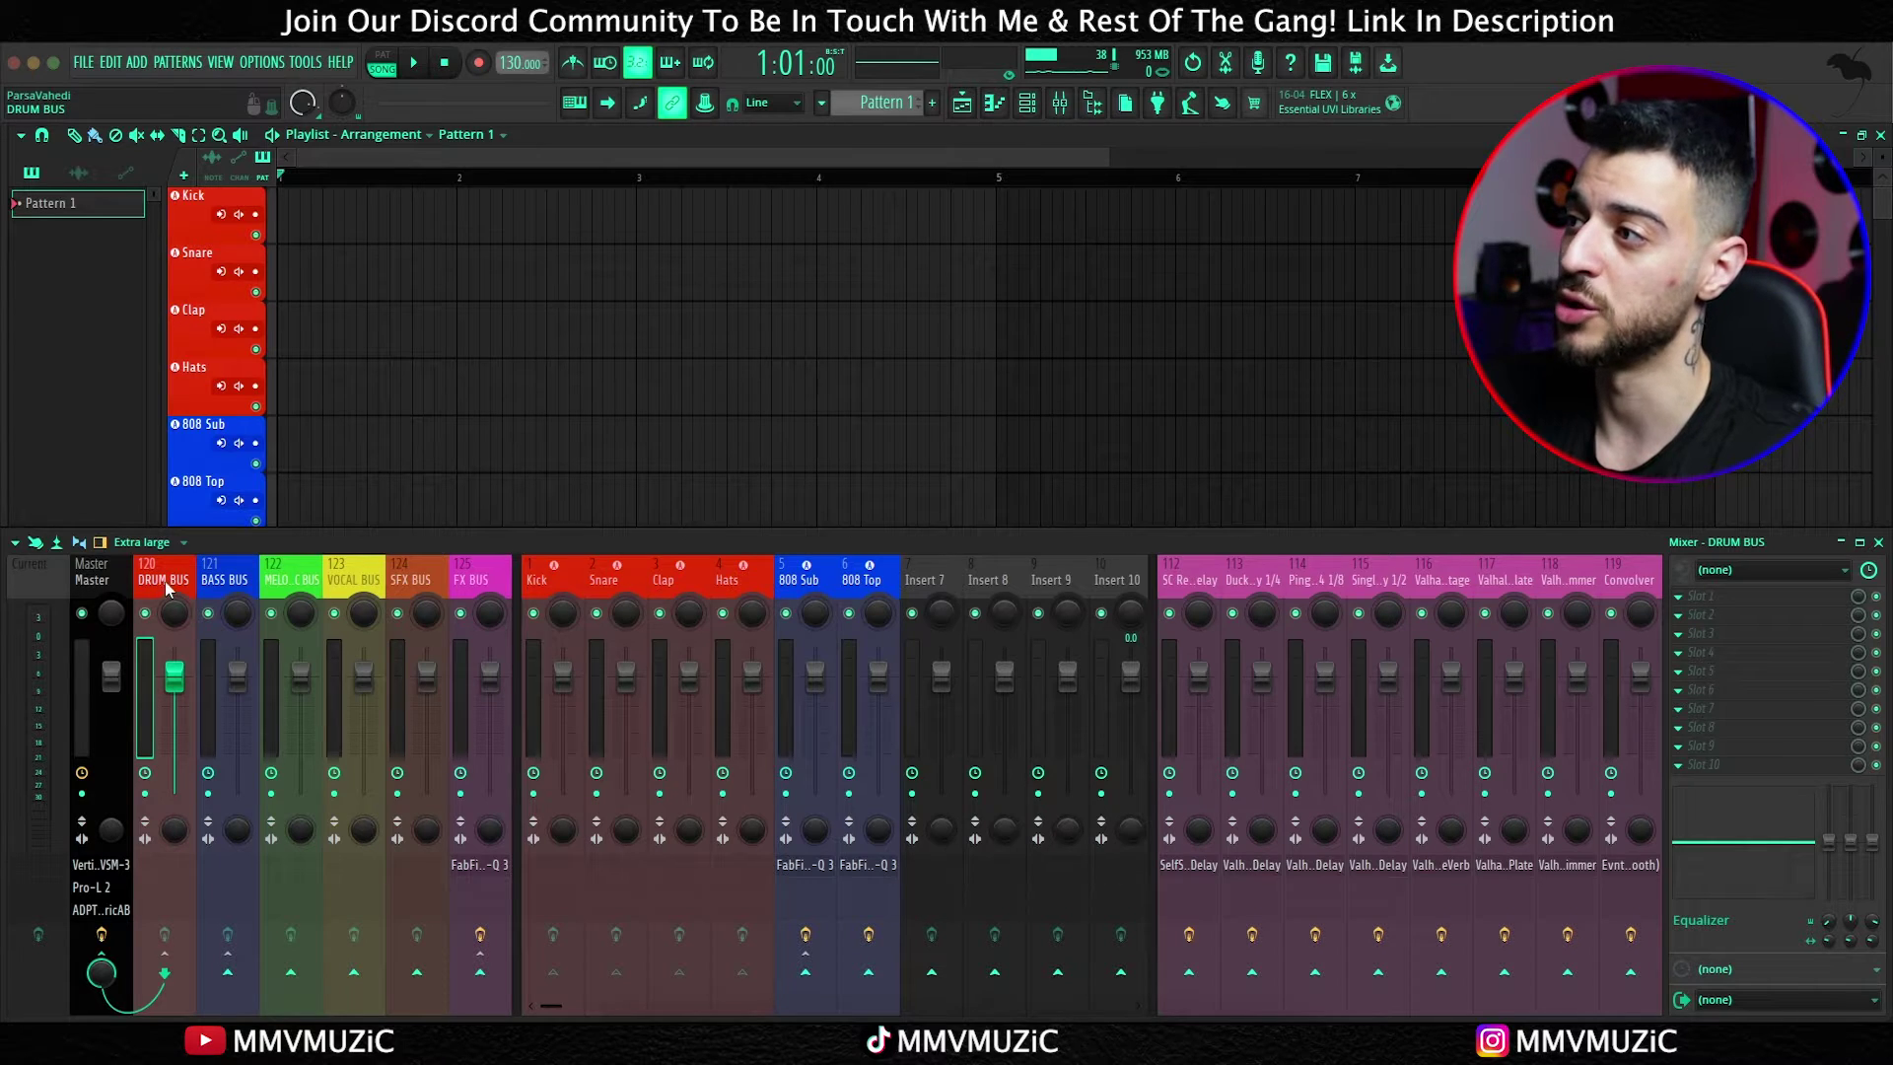
click(224, 580)
click(295, 582)
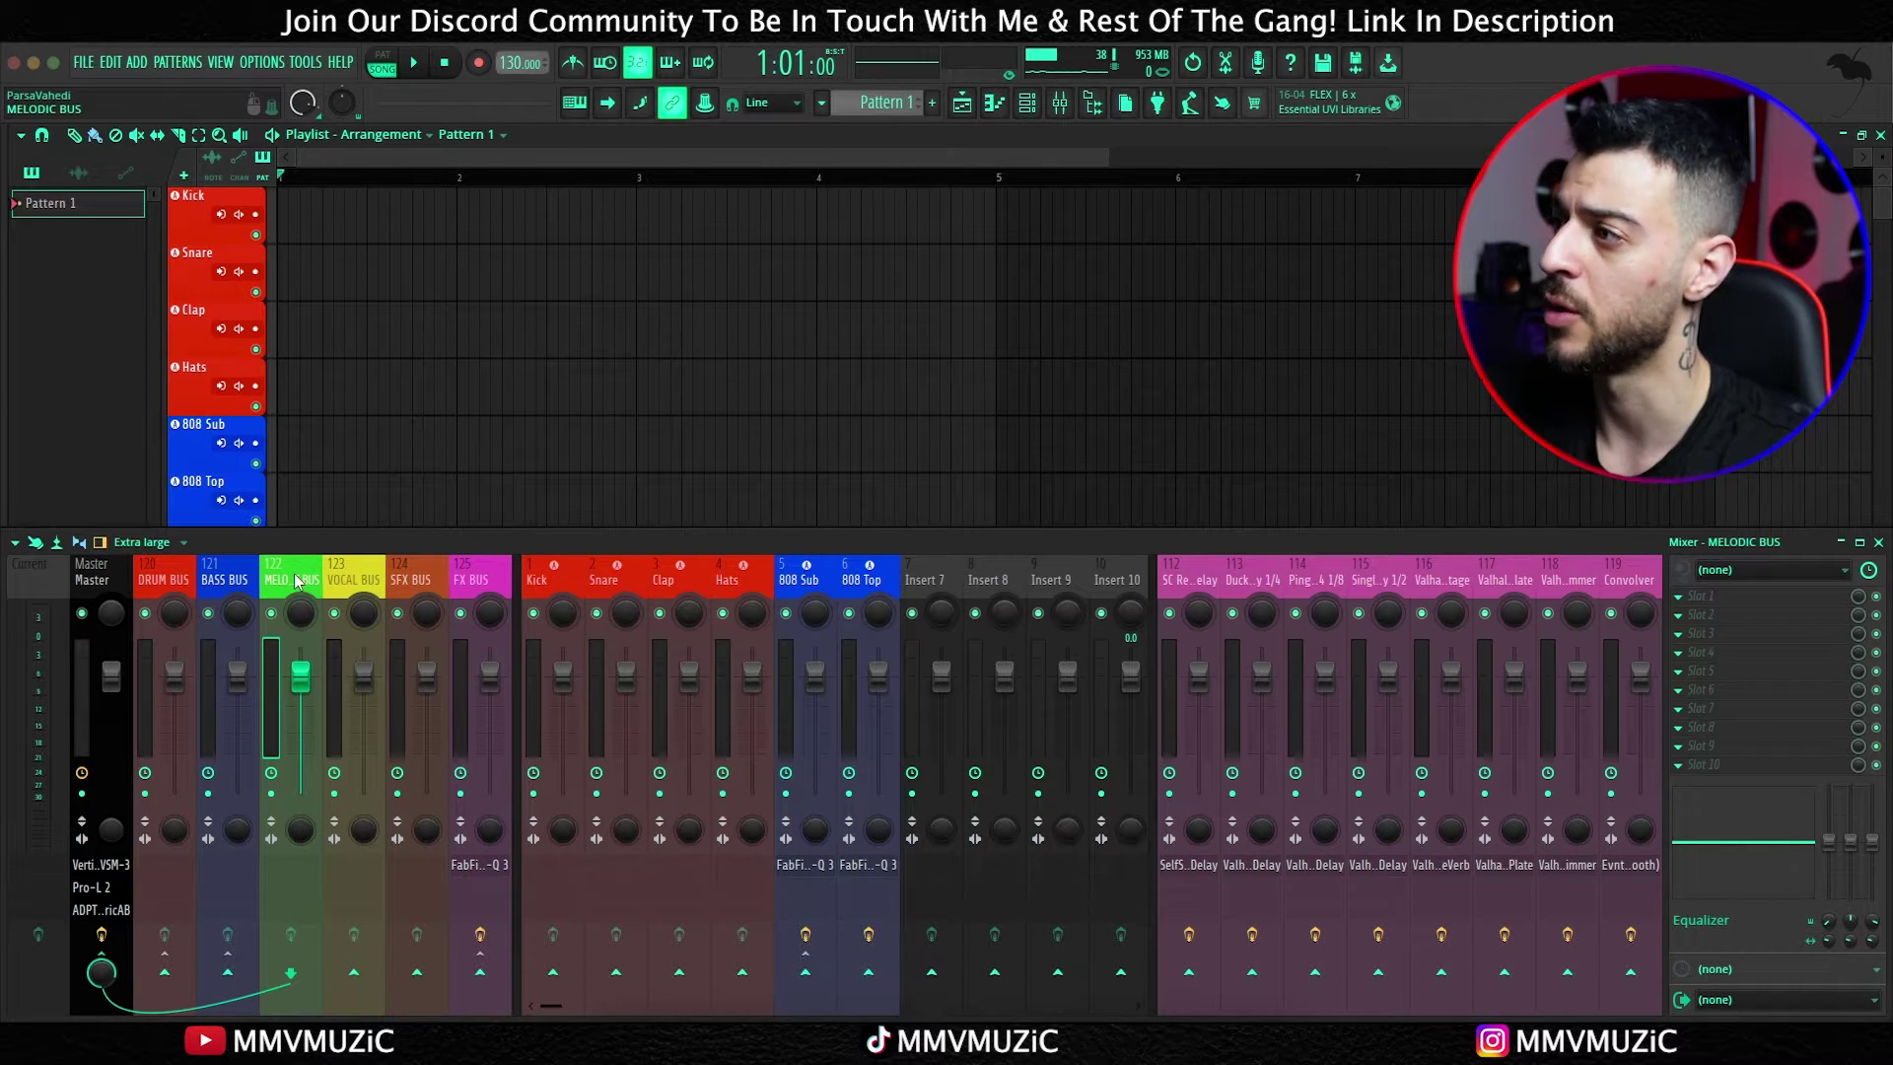
click(330, 582)
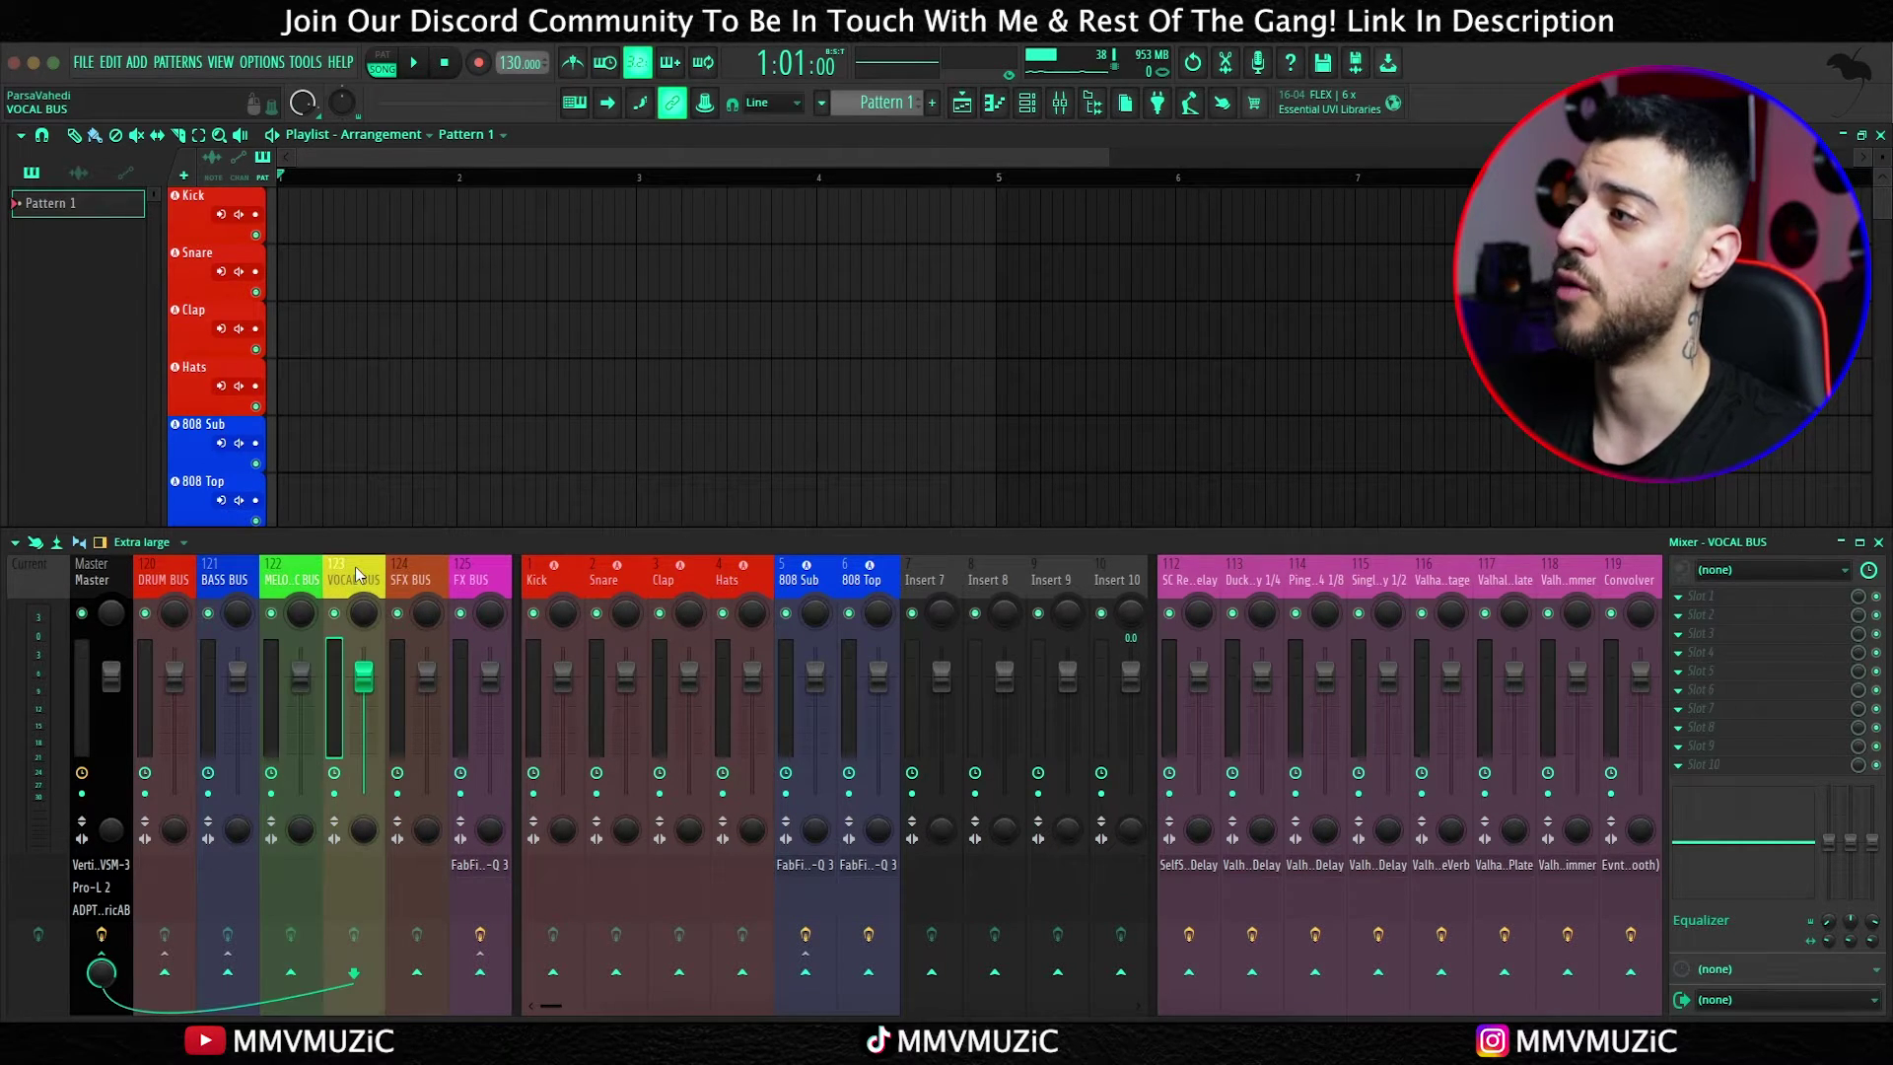
click(417, 577)
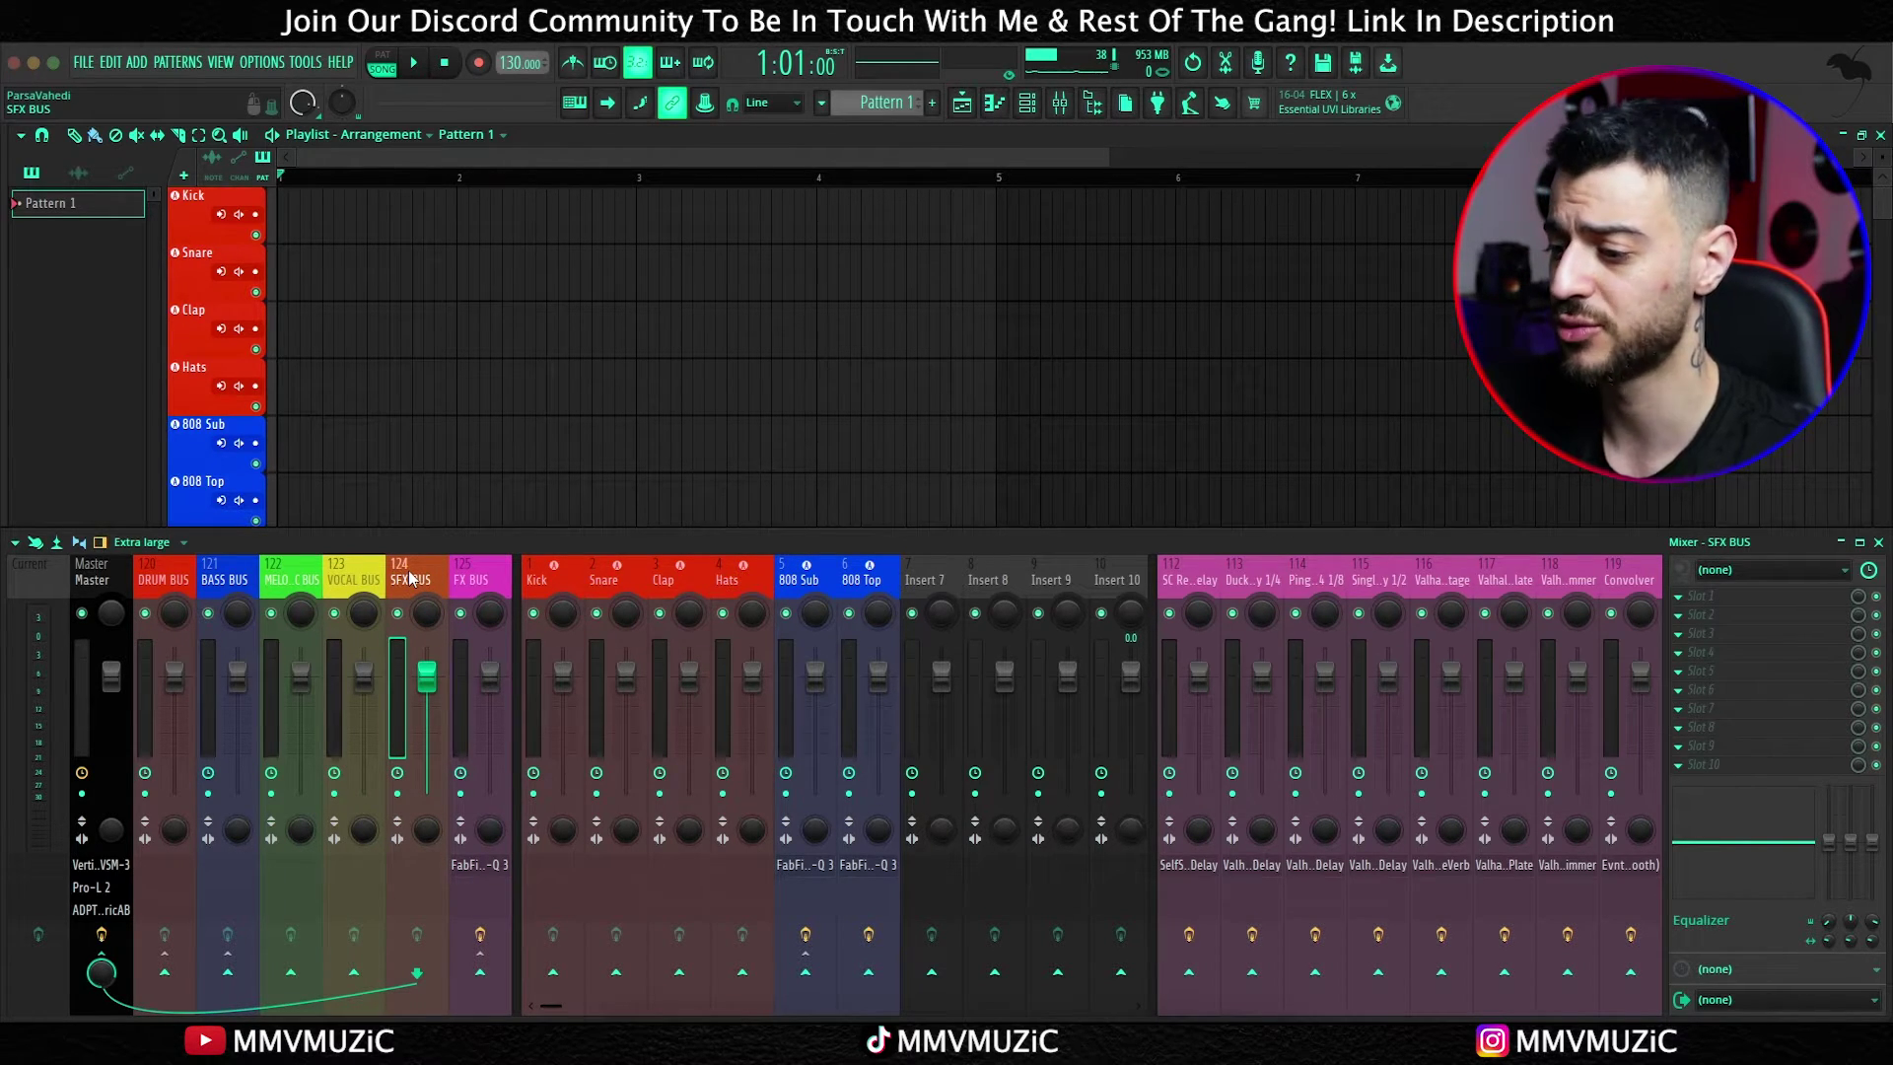
click(460, 579)
drag(1202, 570, 1632, 576)
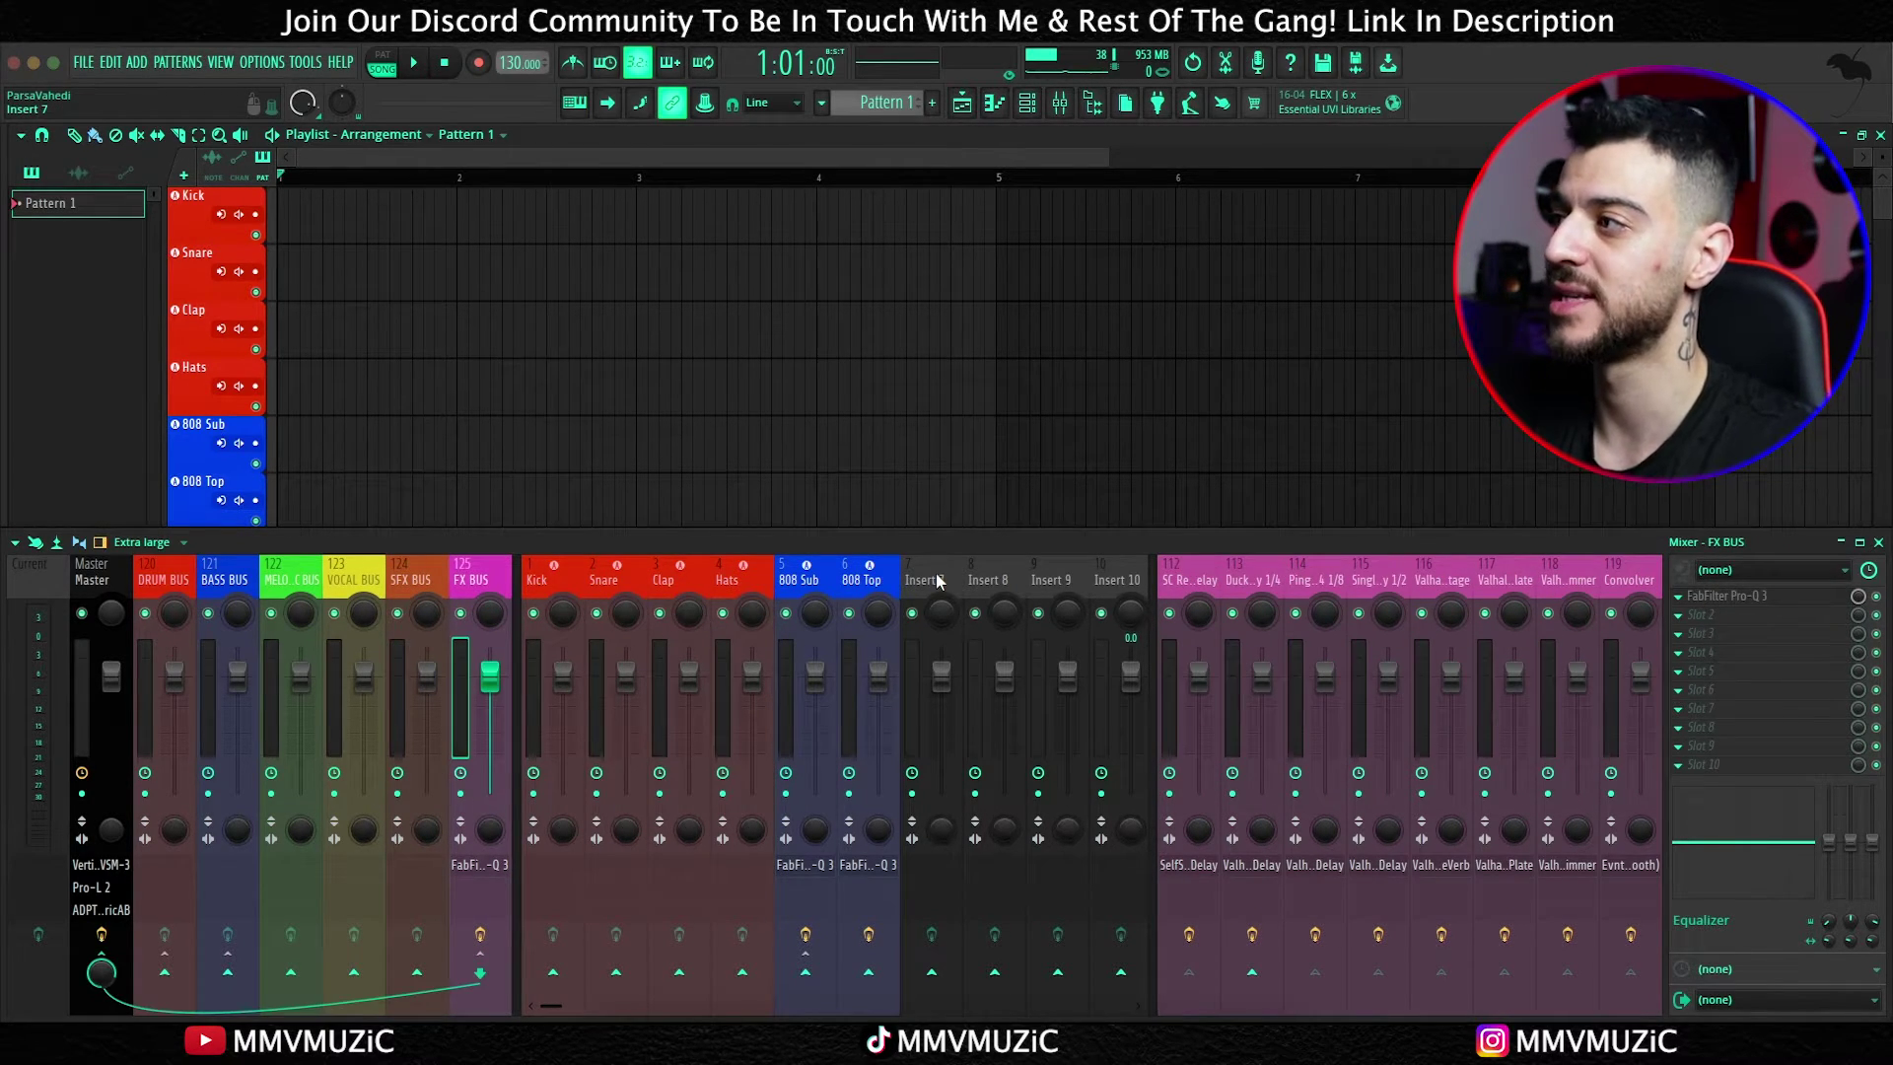
Step: Select the mixer tracks Insert 107 to Insert 111 and view their track options
click(560, 579)
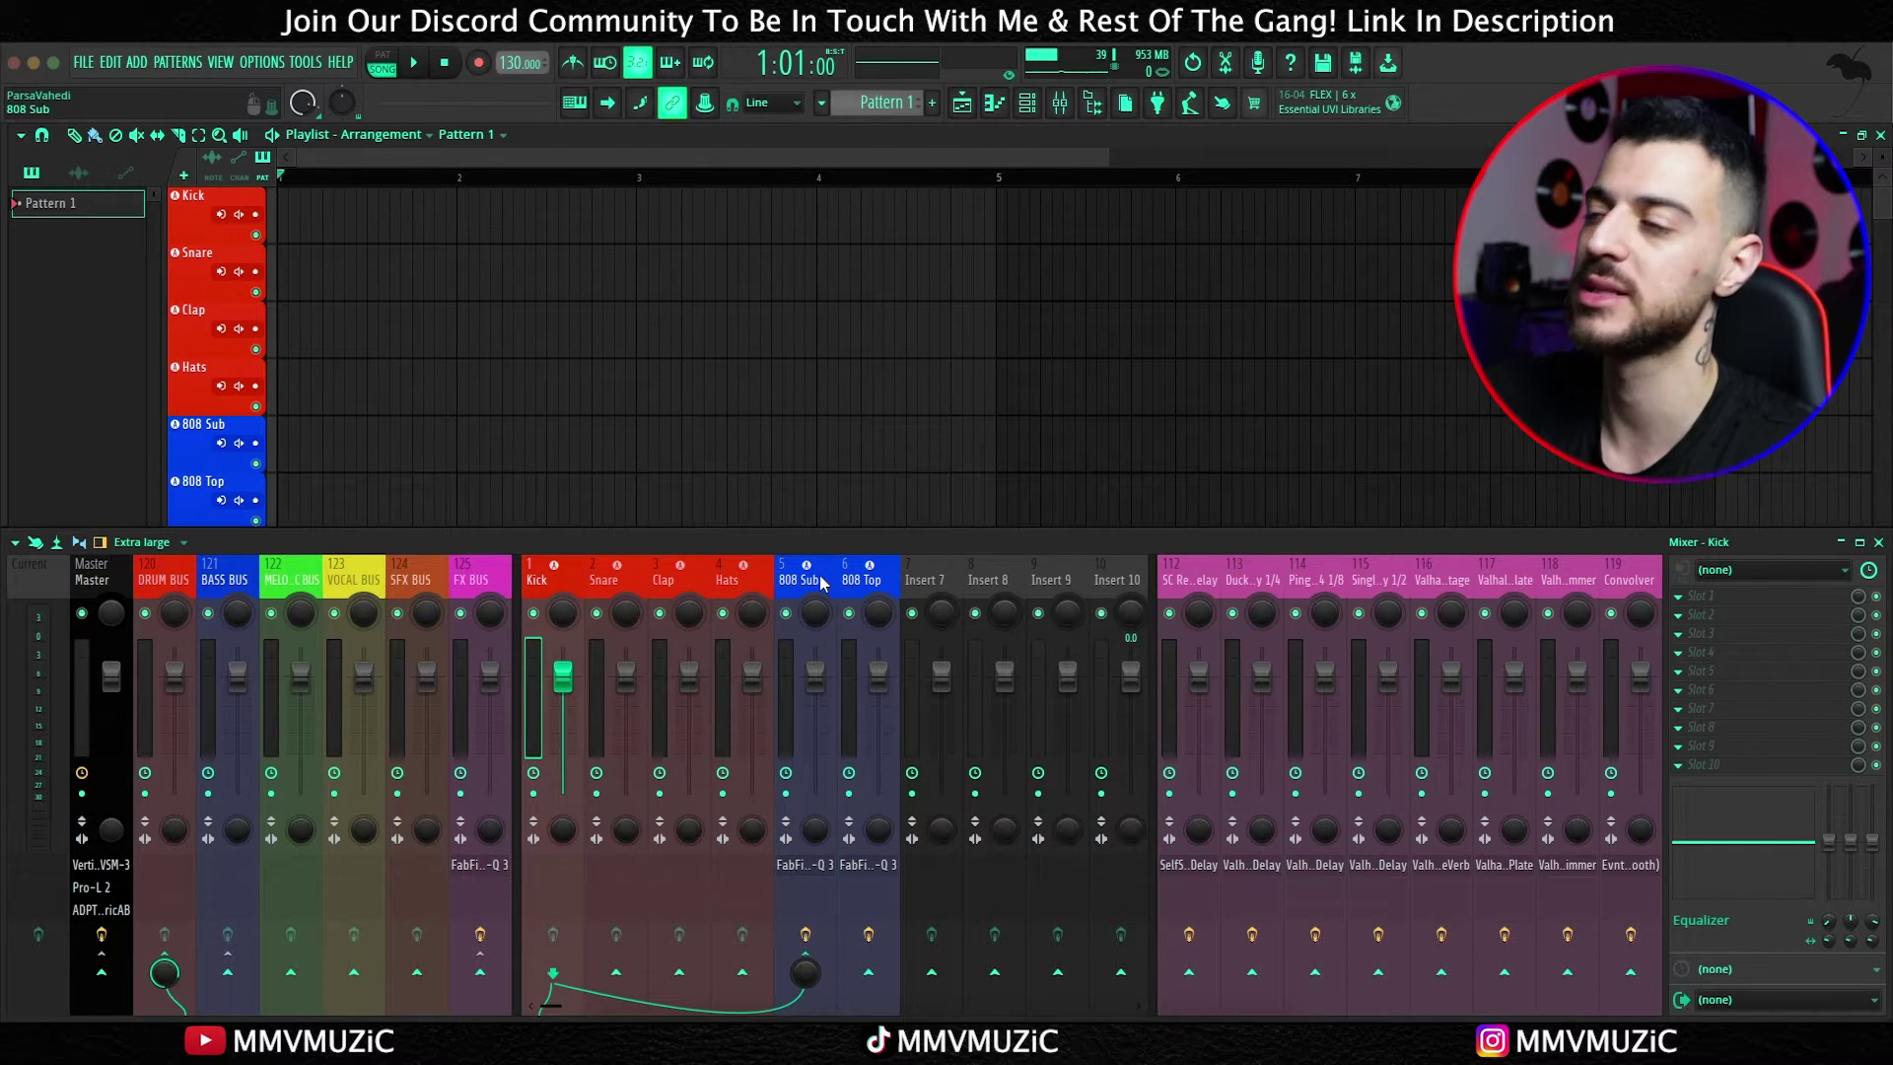
scroll(821, 581, down, 10)
scroll(829, 580, down, 1)
drag(1115, 579, 848, 582)
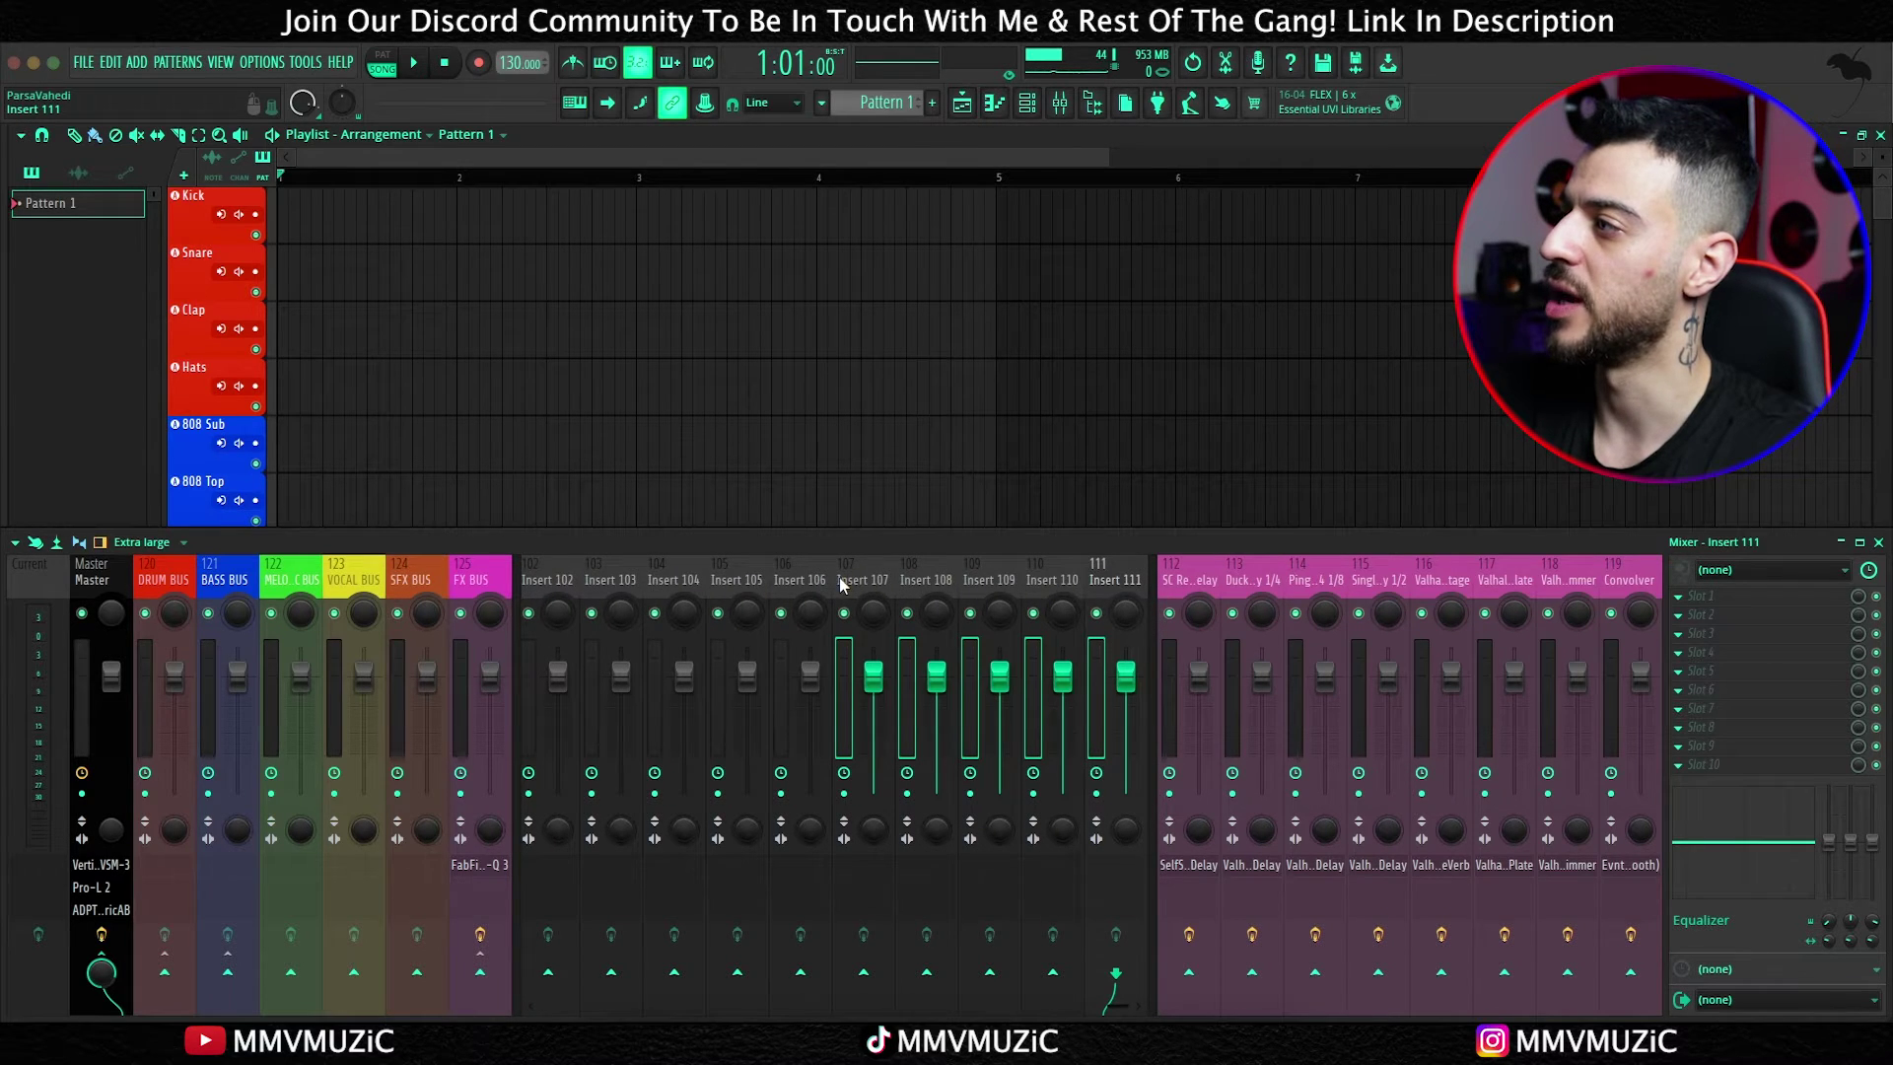
right_click(854, 582)
mouse_move(992, 928)
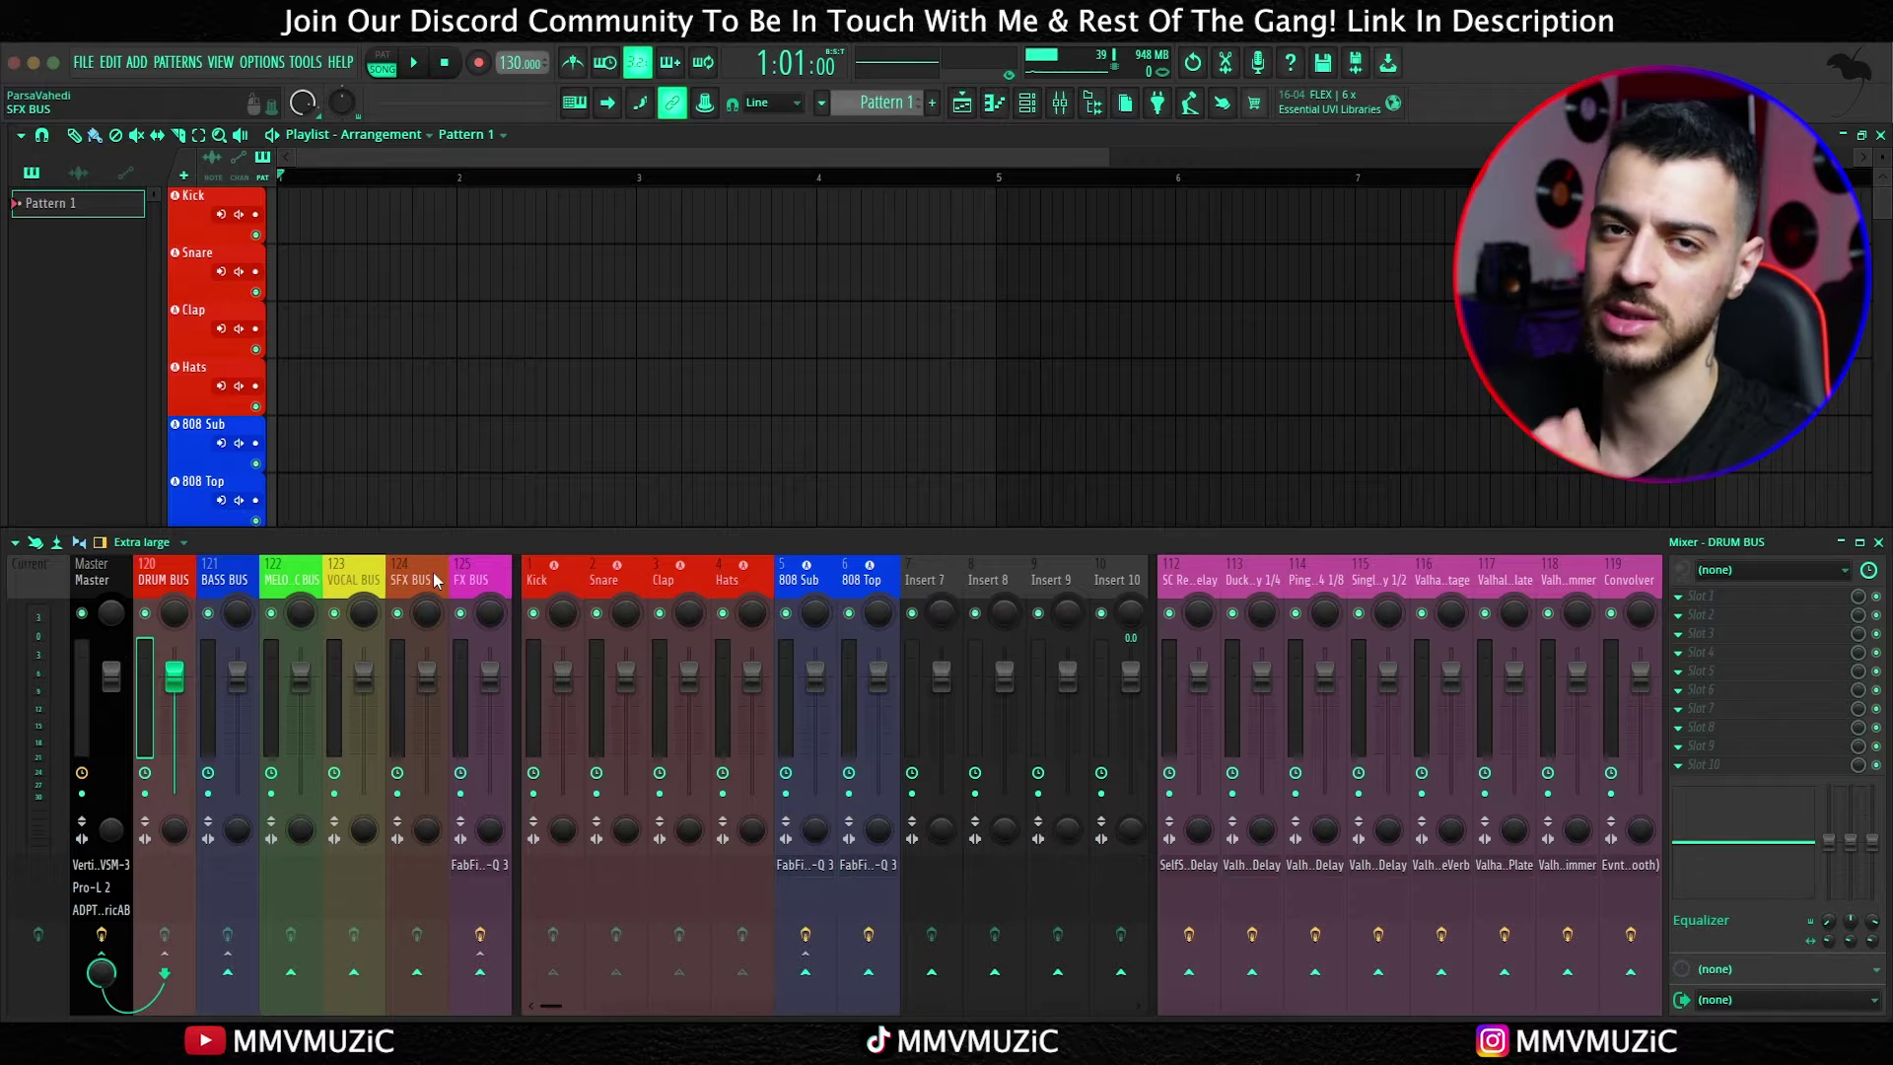
Step: Route the Kick, Snare, Clap and Hats mixer tracks only to the Master
click(533, 582)
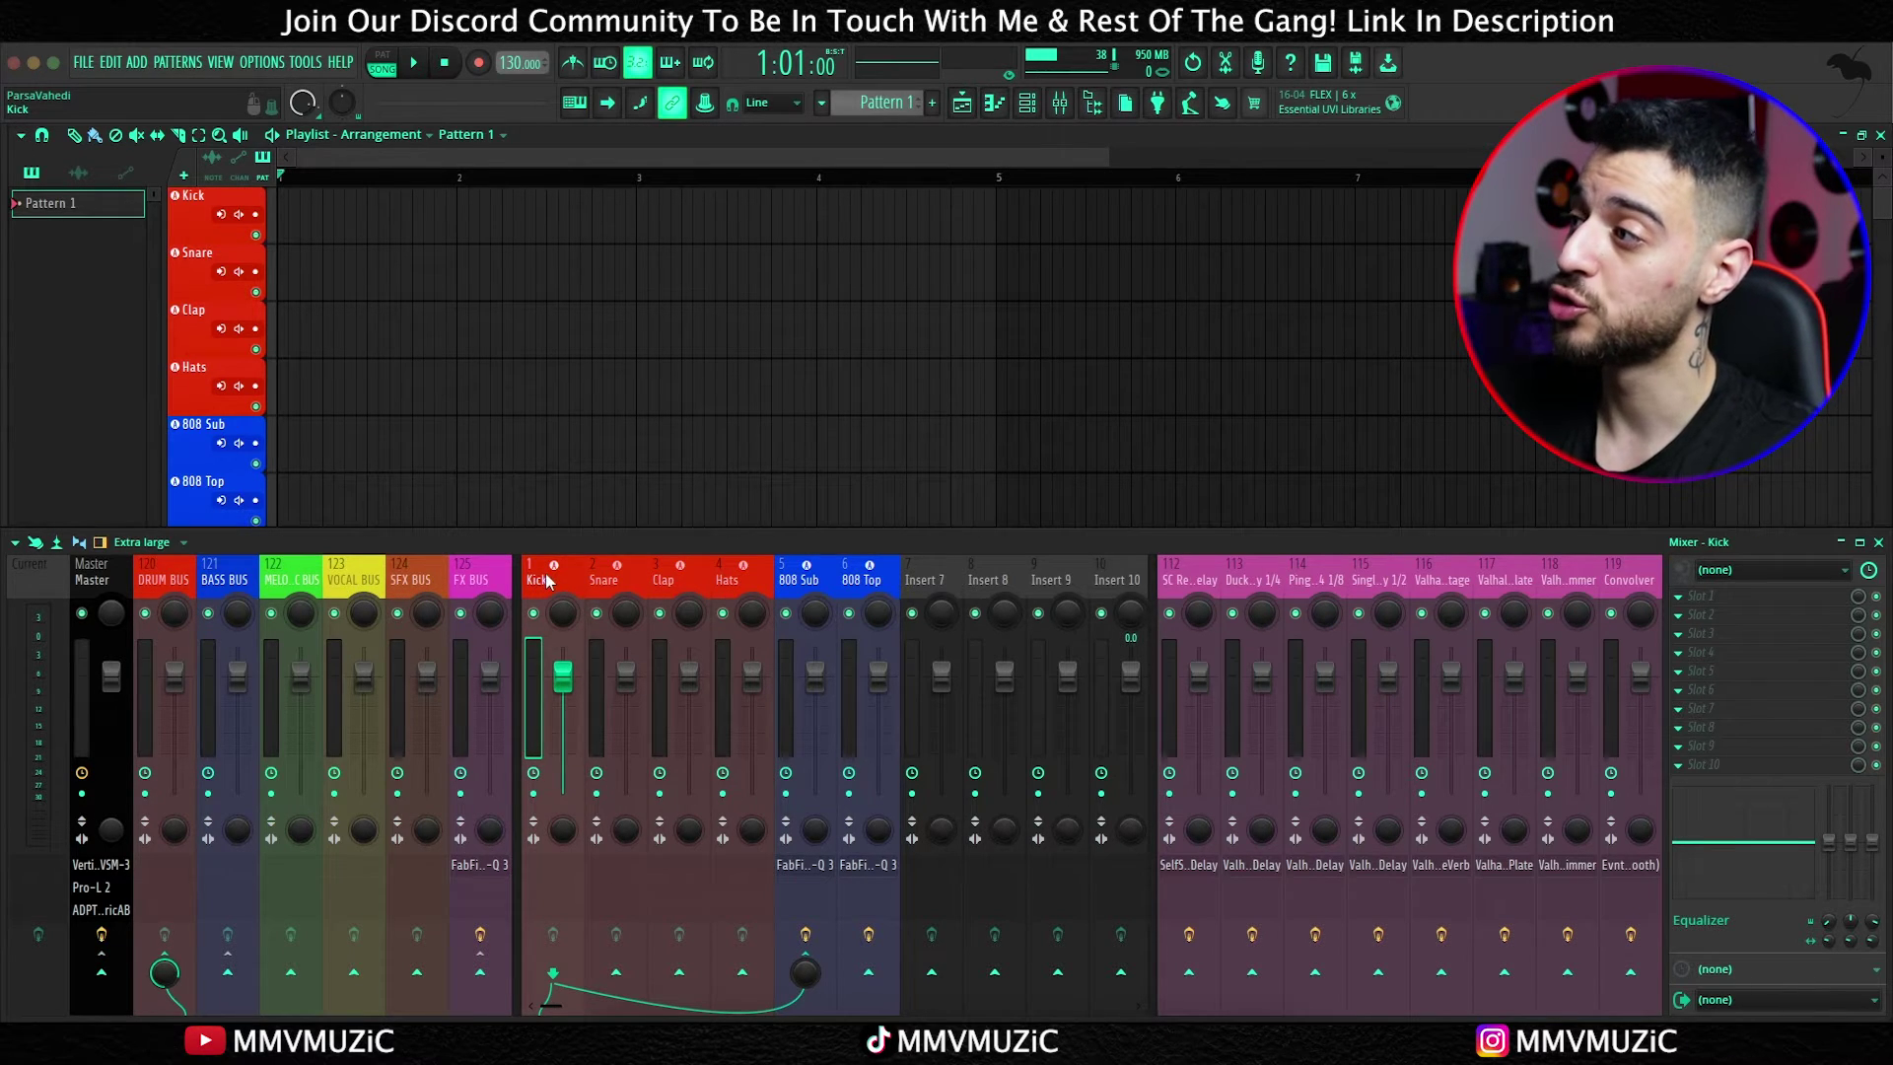
drag(550, 579, 730, 579)
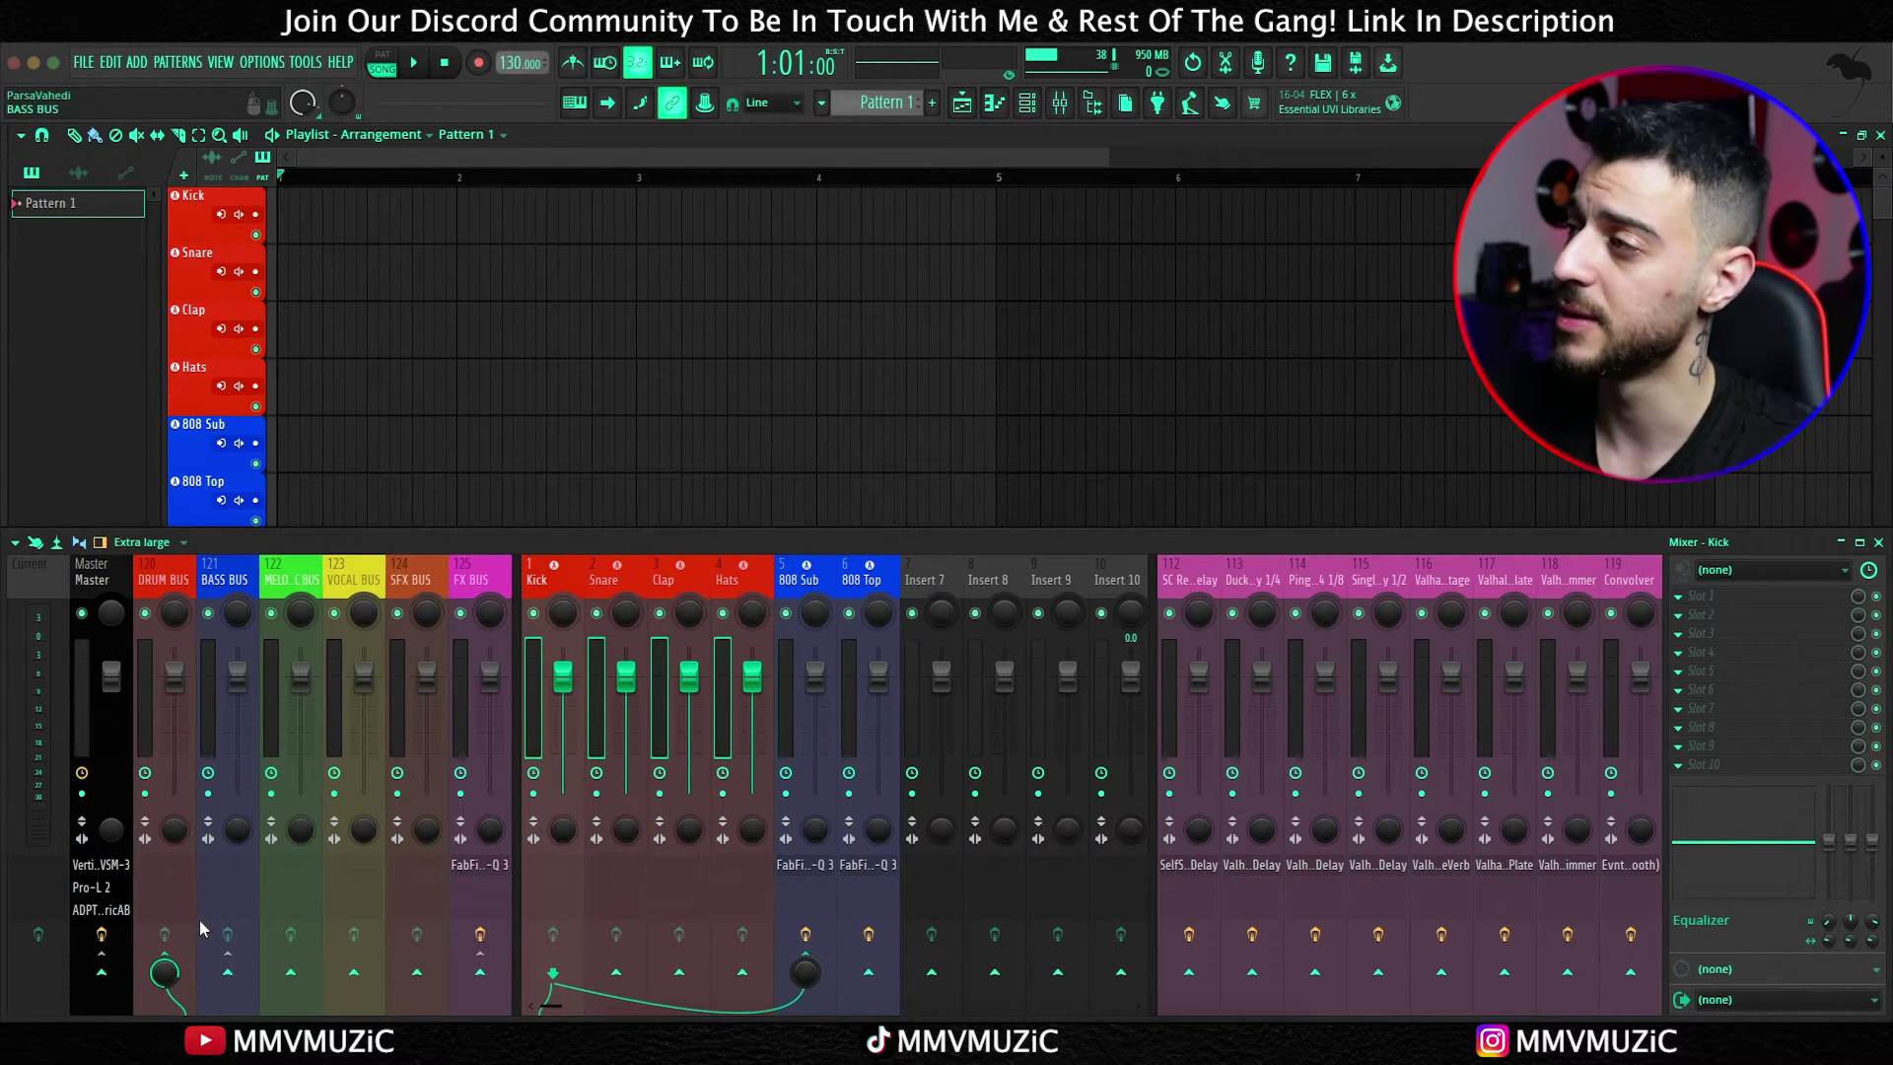
key(Right)
key(Right)
key(Right)
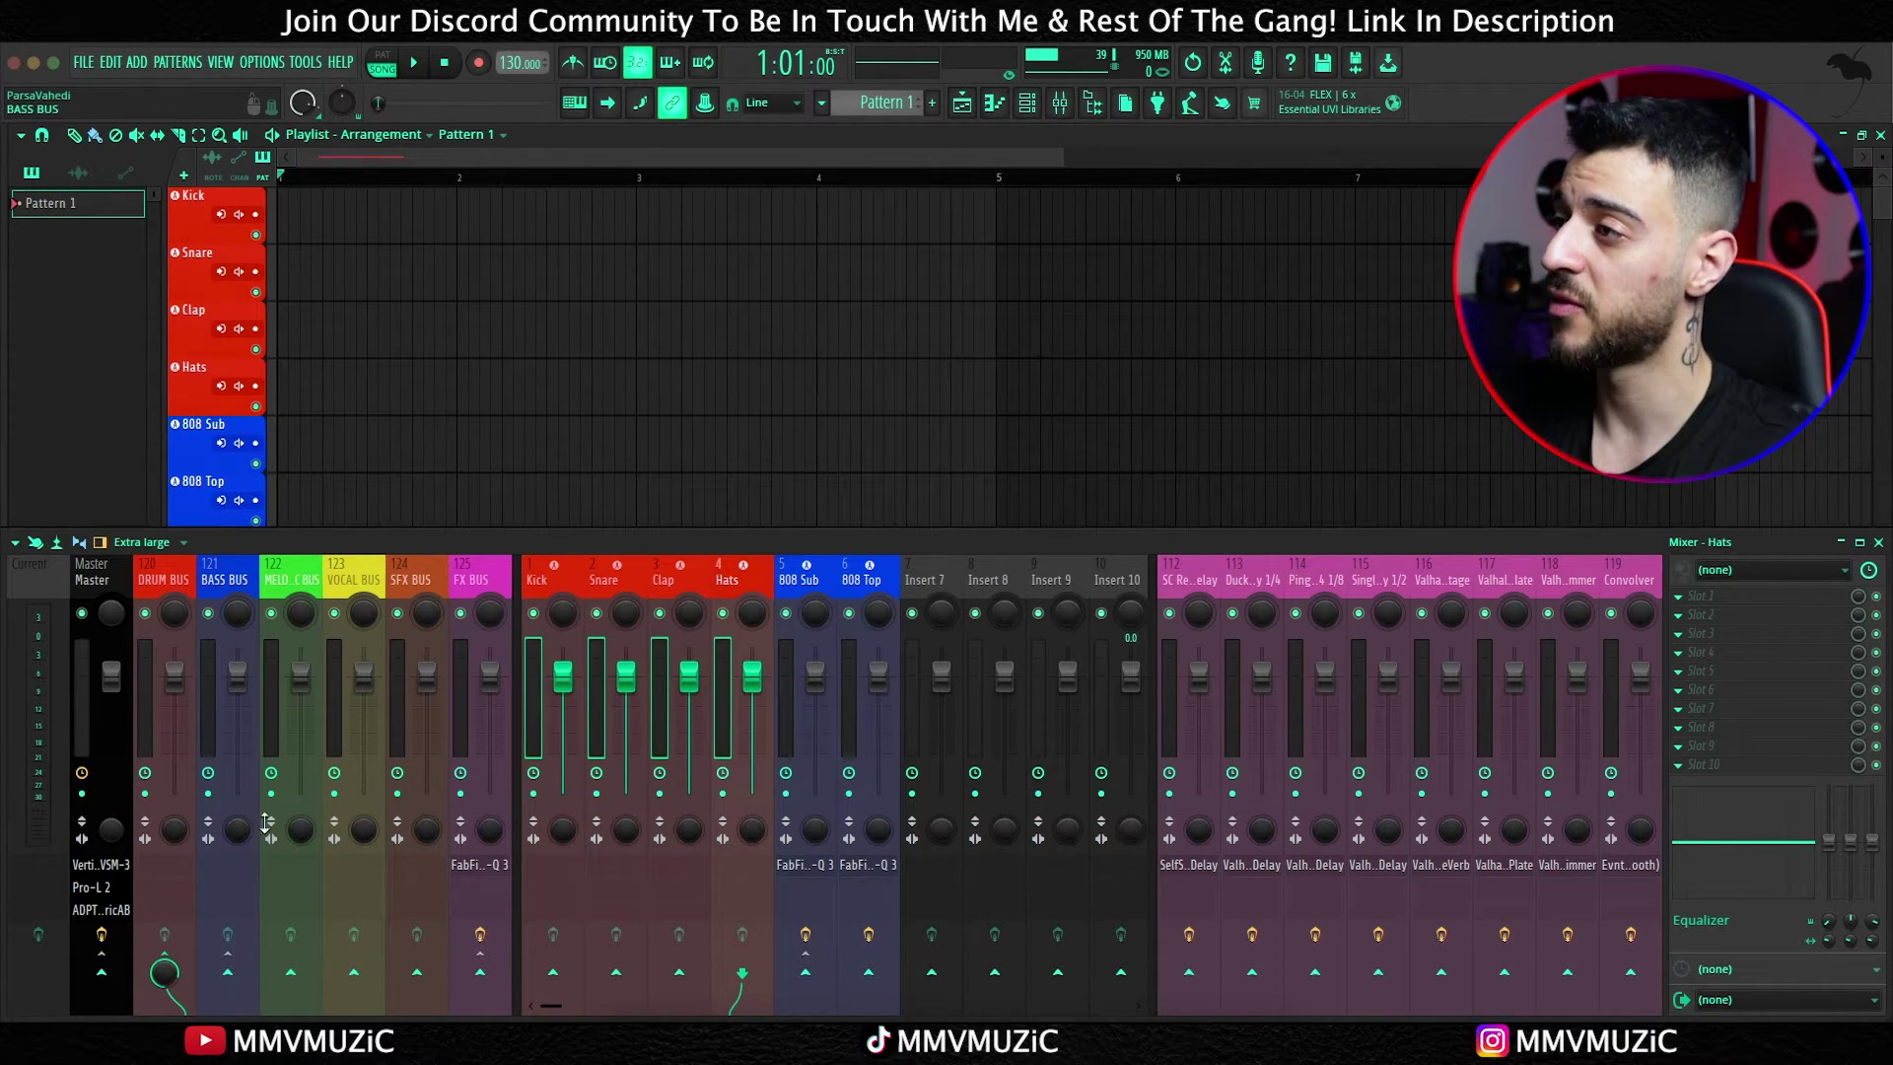
right_click(102, 972)
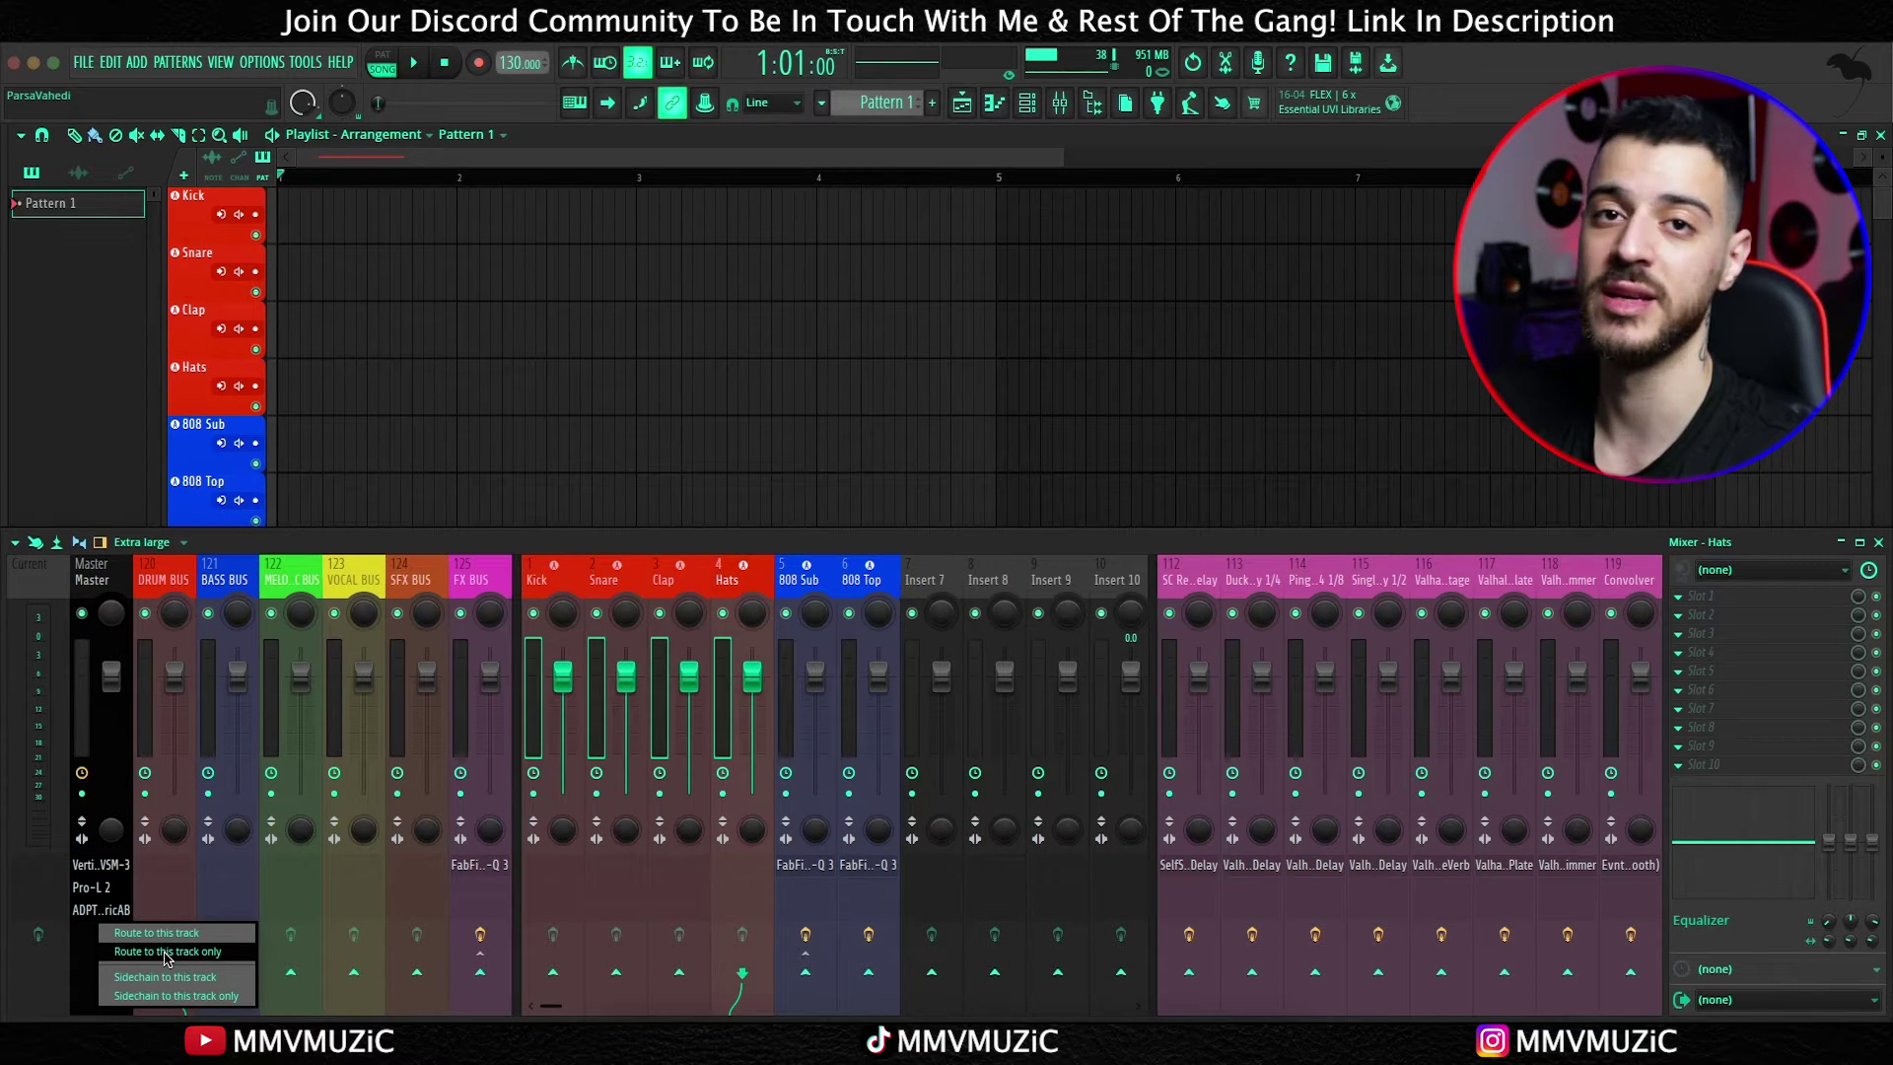
click(165, 957)
Step: Try a send from the Kick track to Ping Pong 1/4 1/8 and turn its level down
click(550, 590)
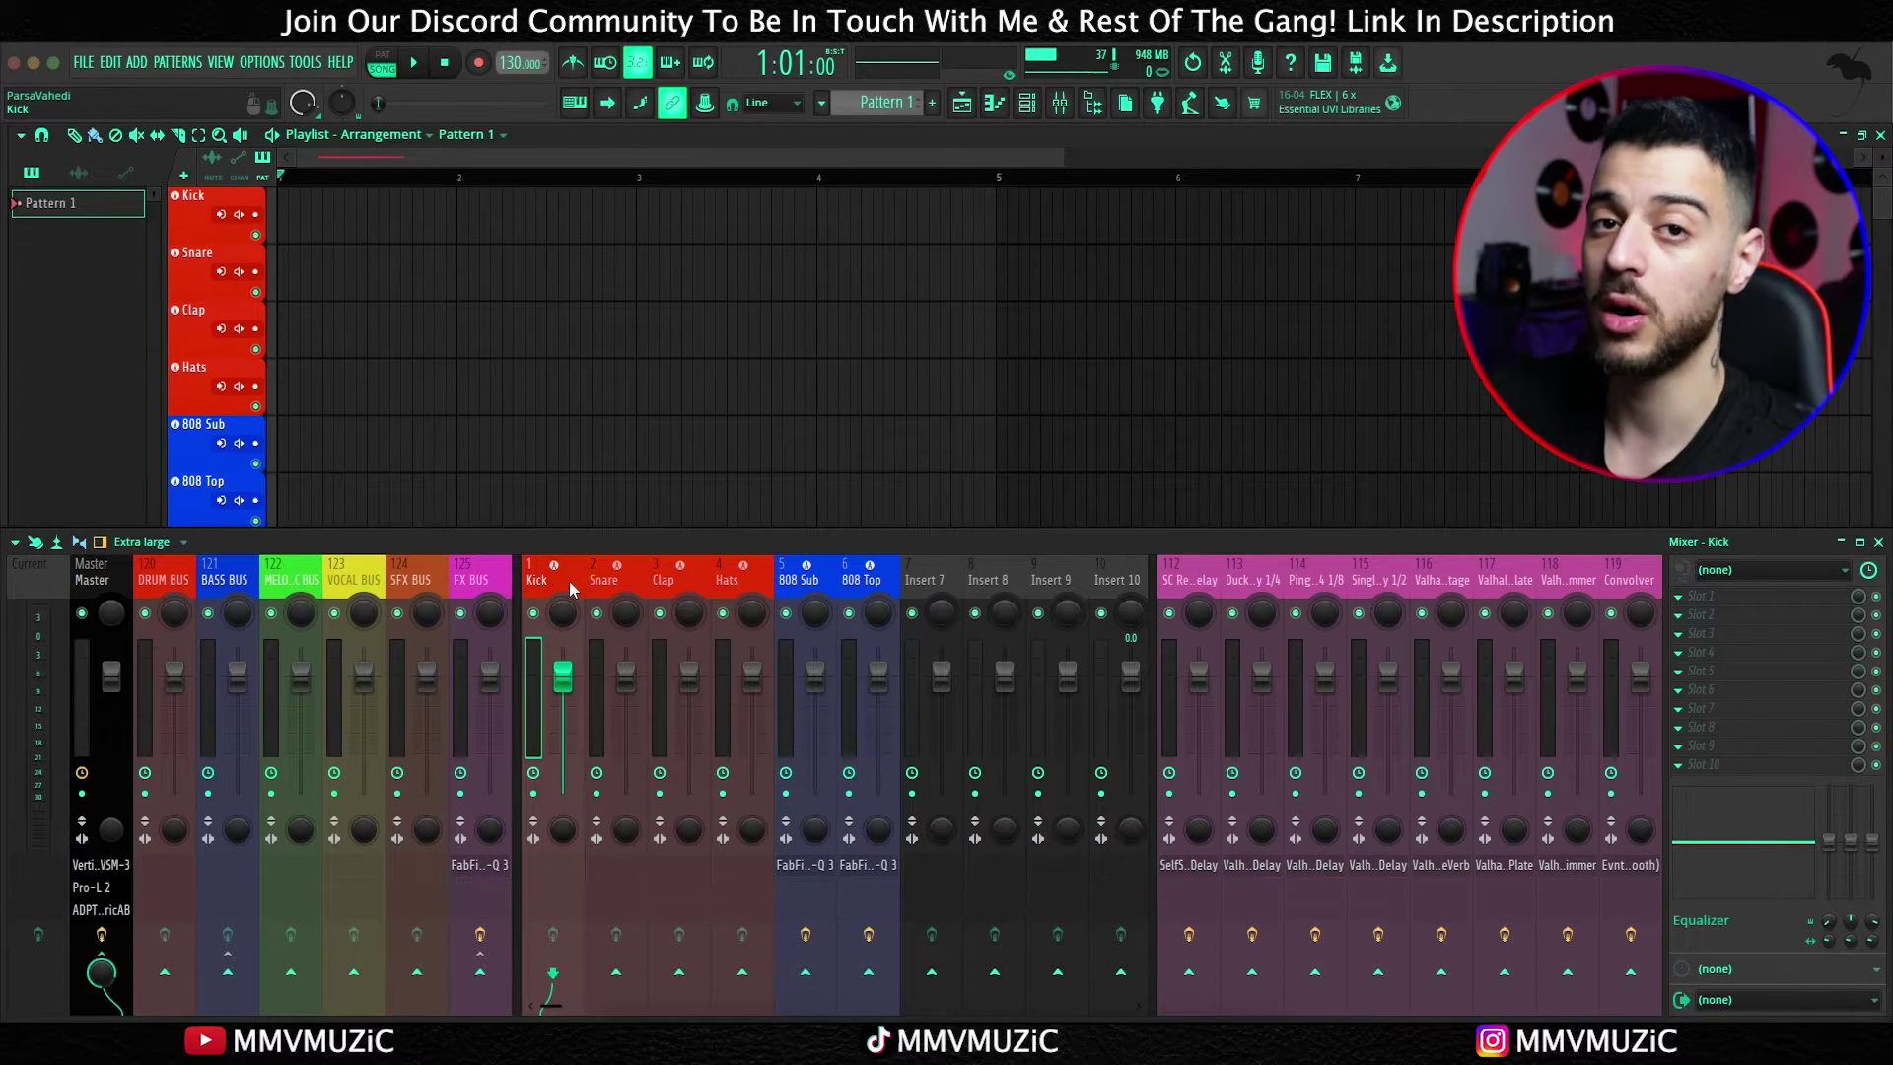
click(1317, 975)
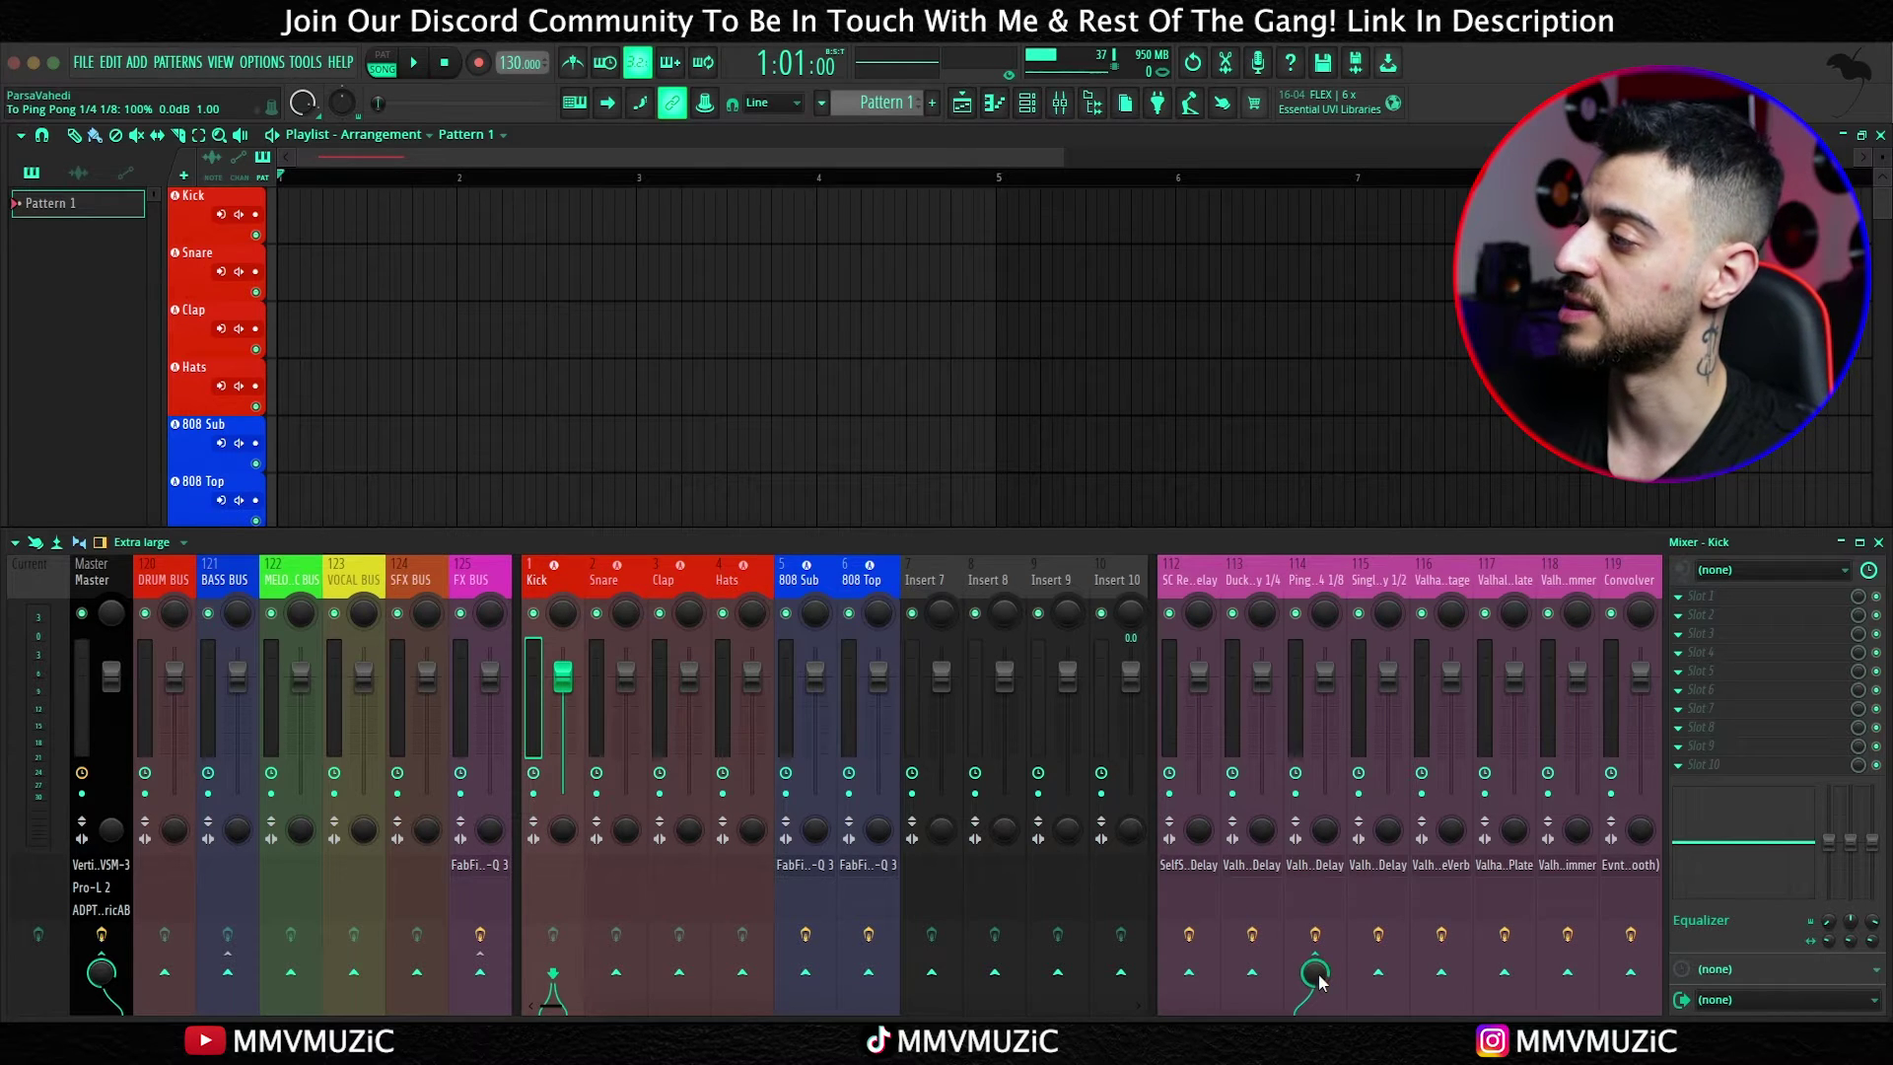
drag(1321, 980, 1321, 1022)
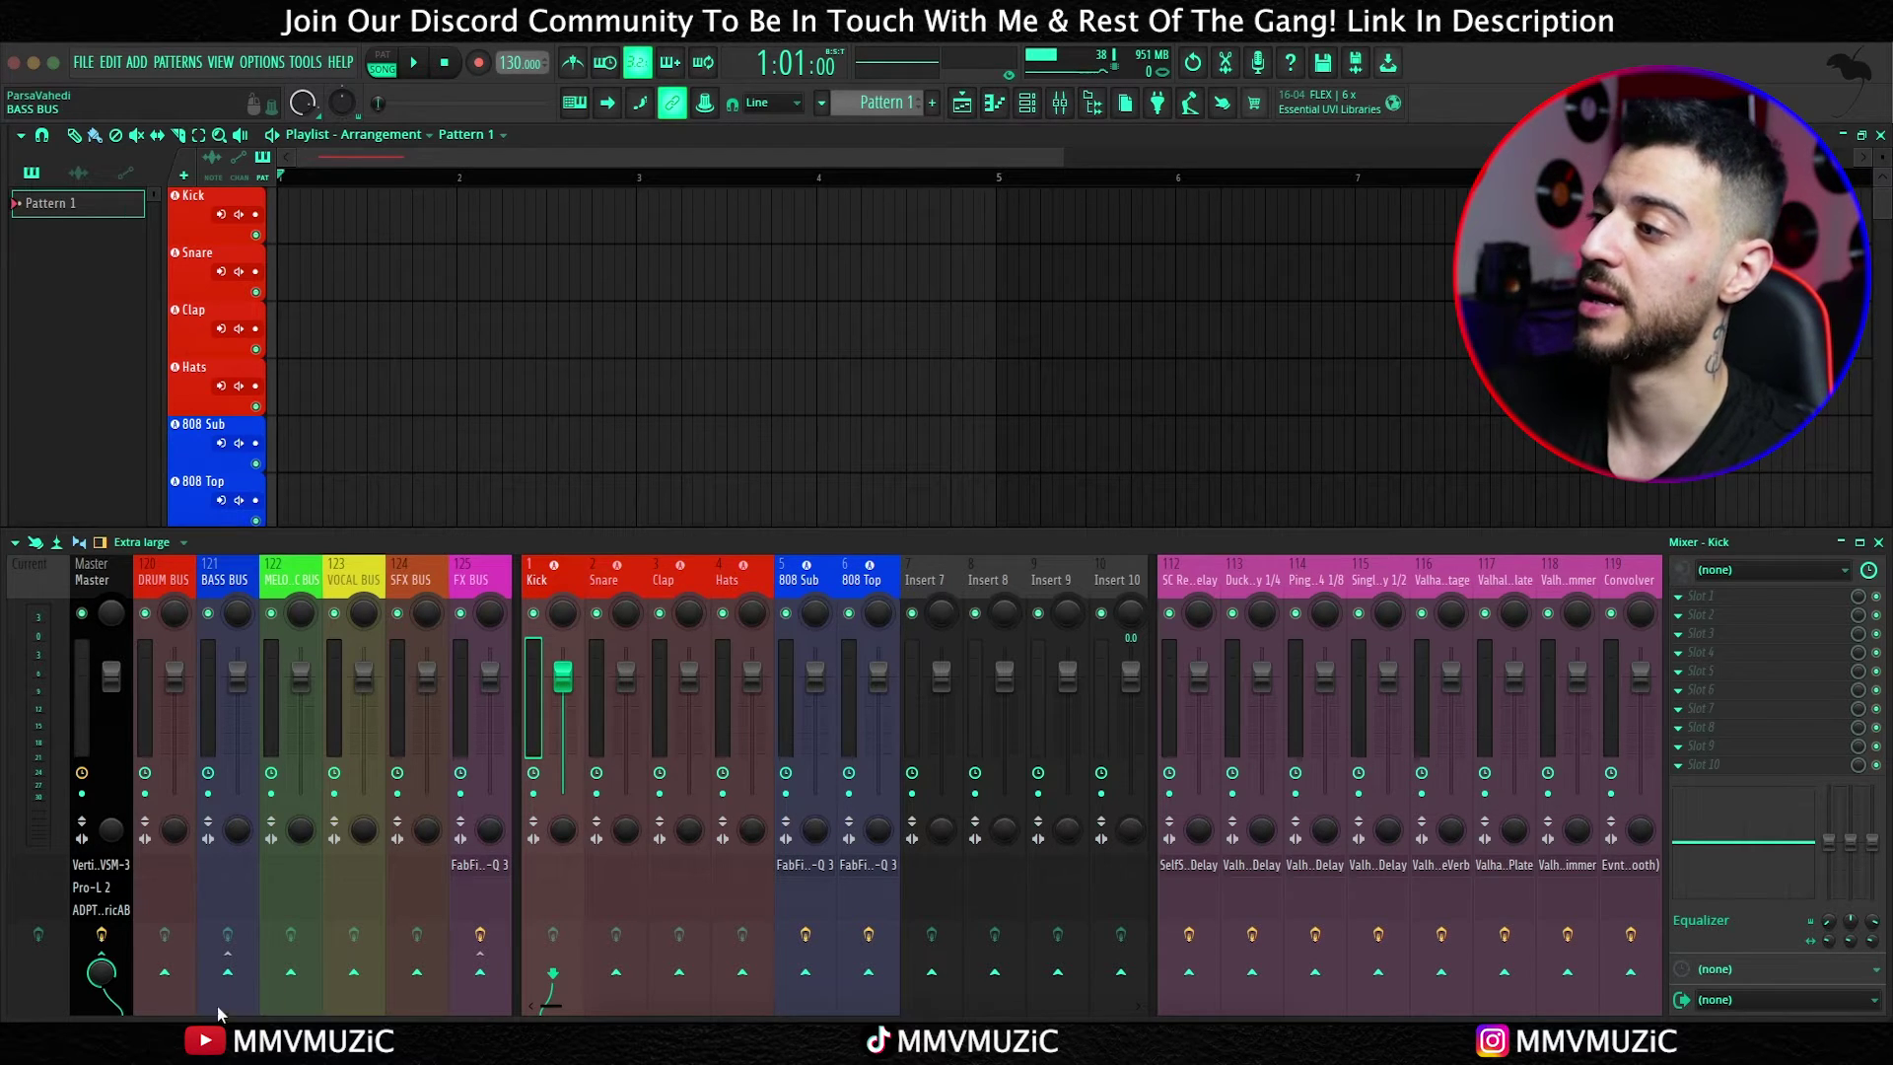
Step: Route the Kick track only to DRUM BUS and inspect the routing of both tracks
right_click(166, 976)
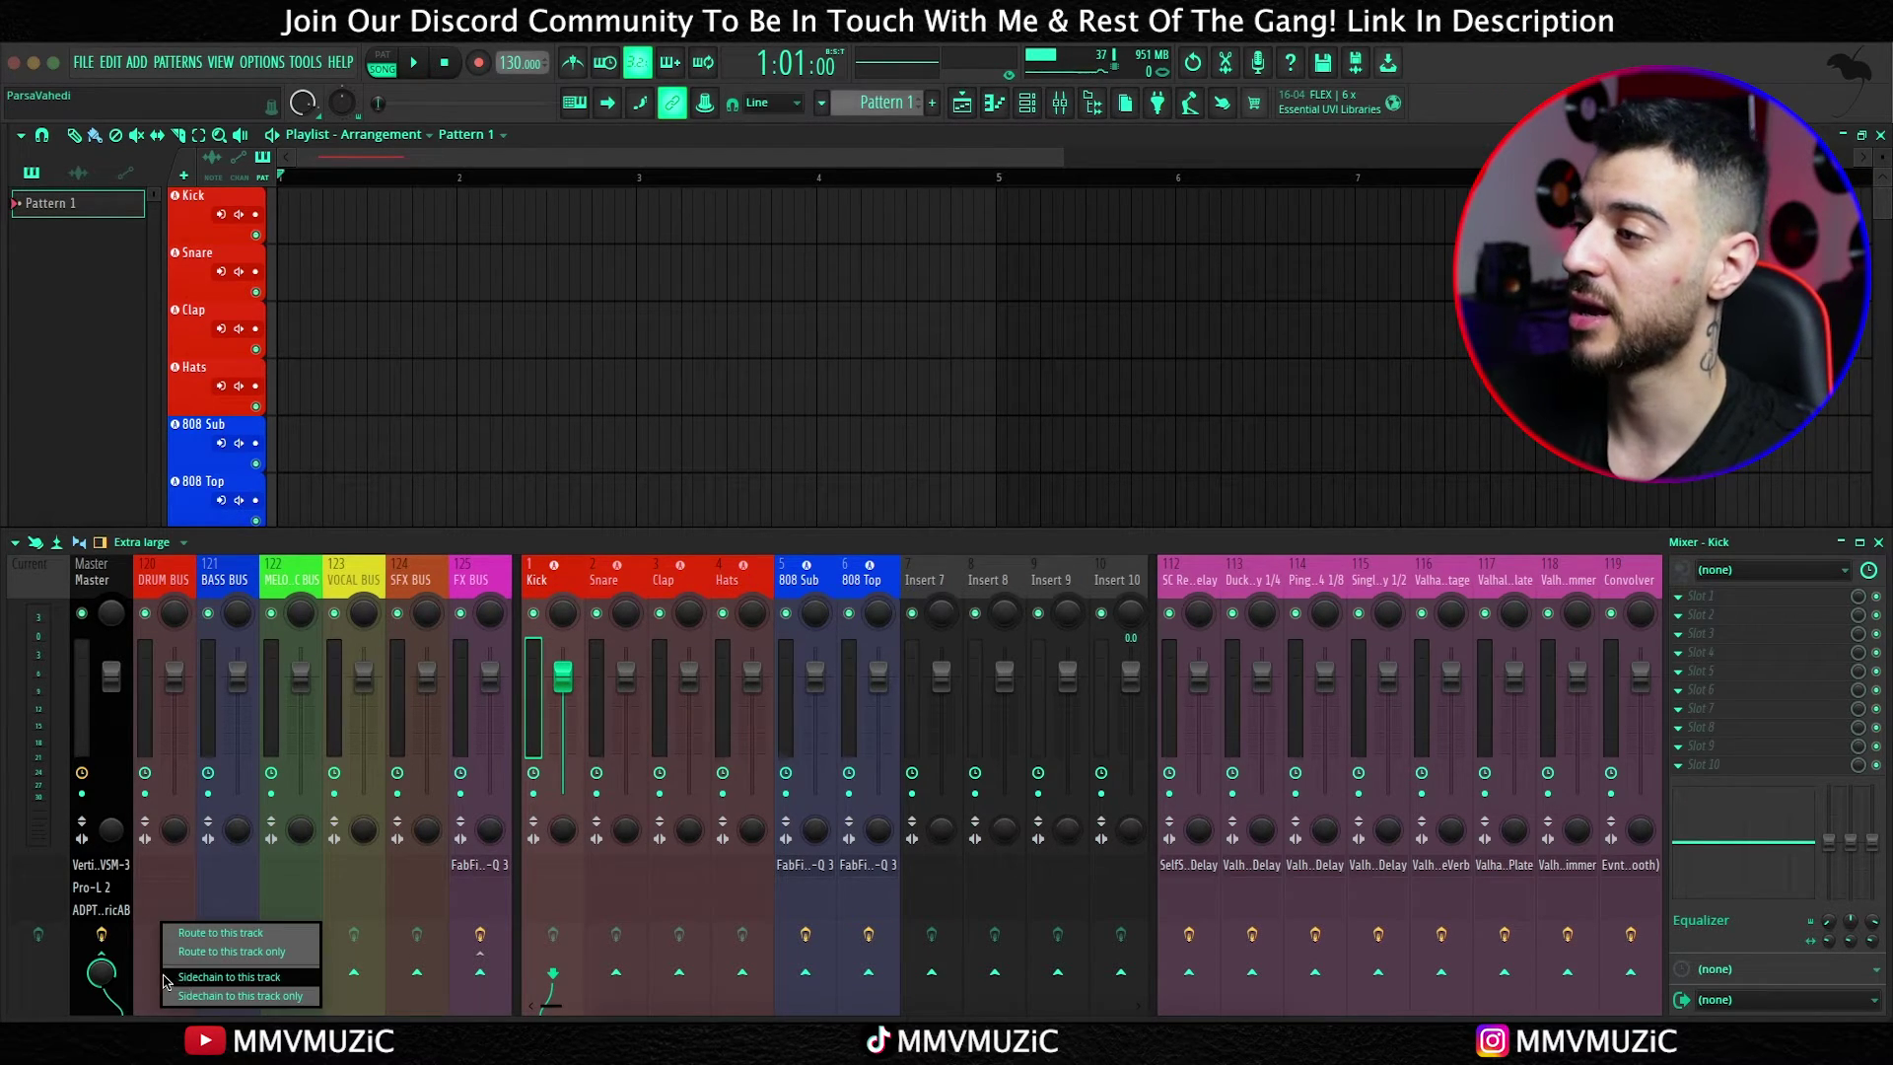
click(233, 952)
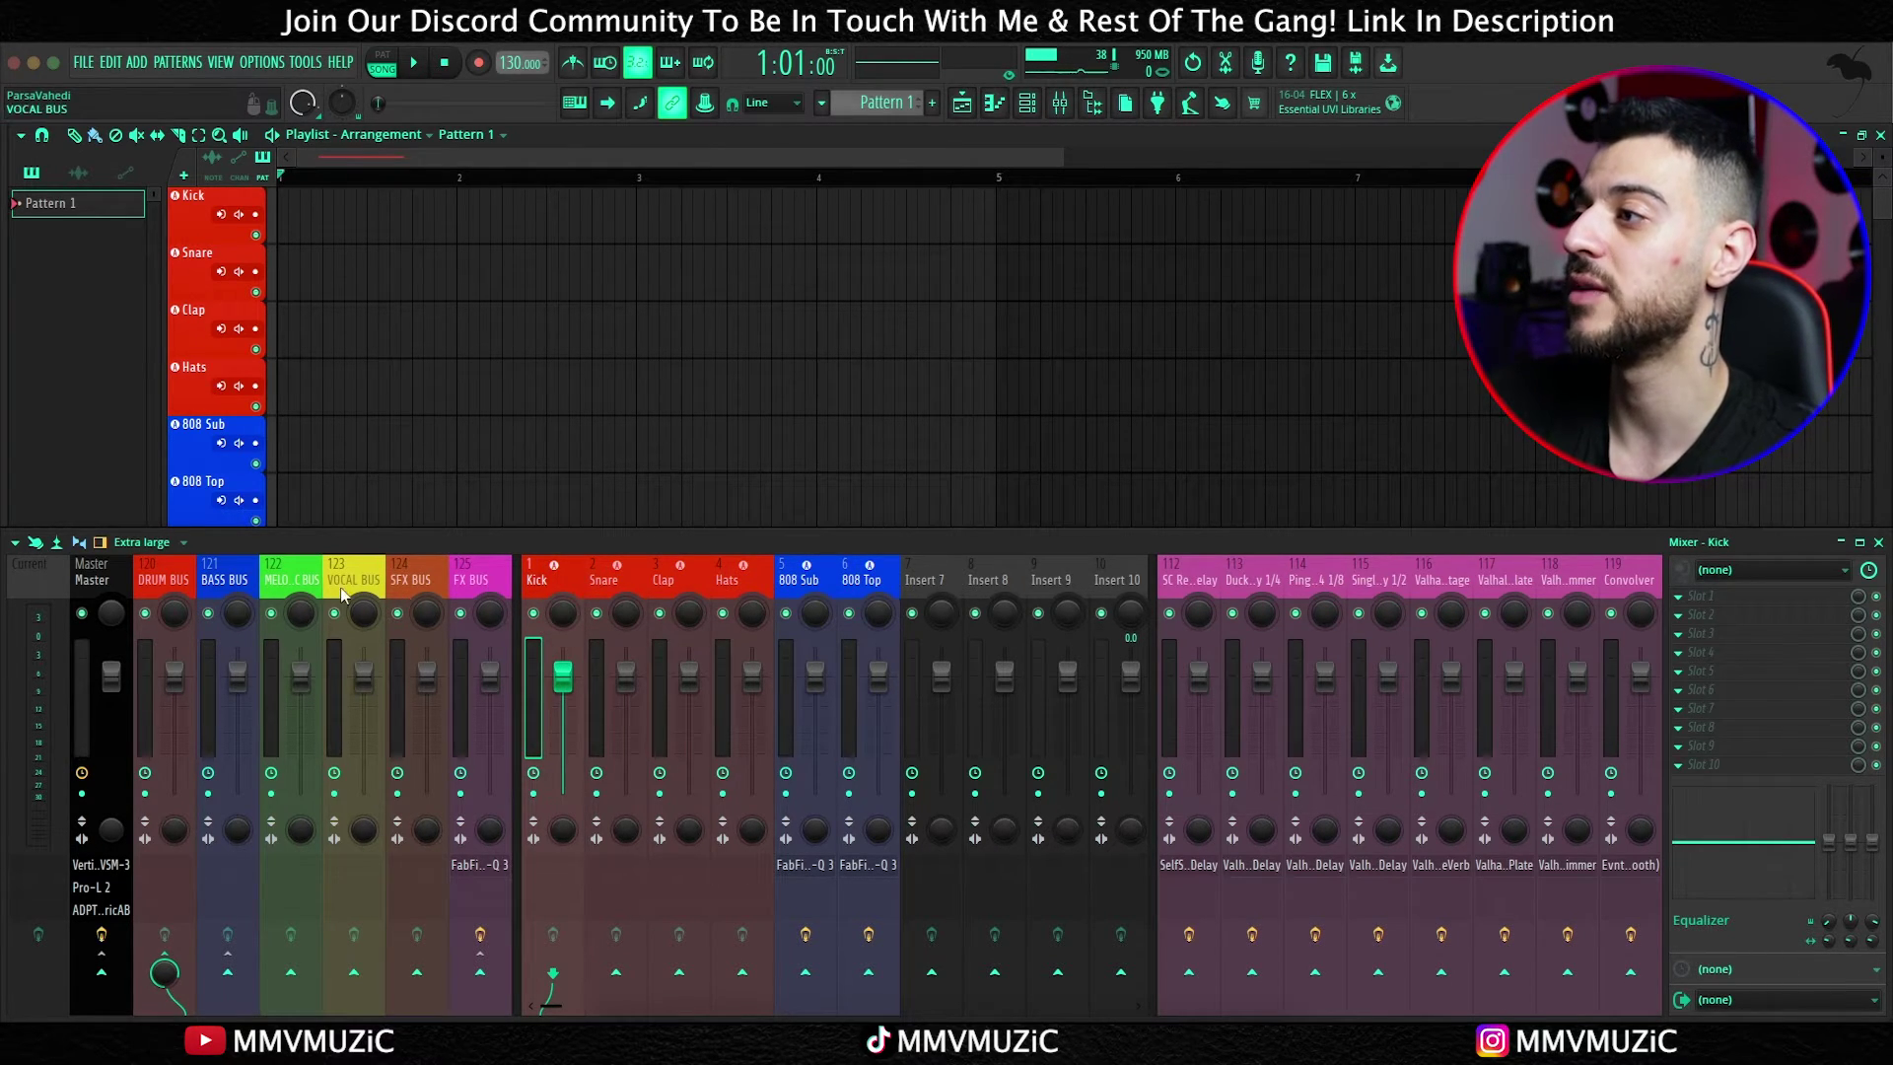
click(165, 572)
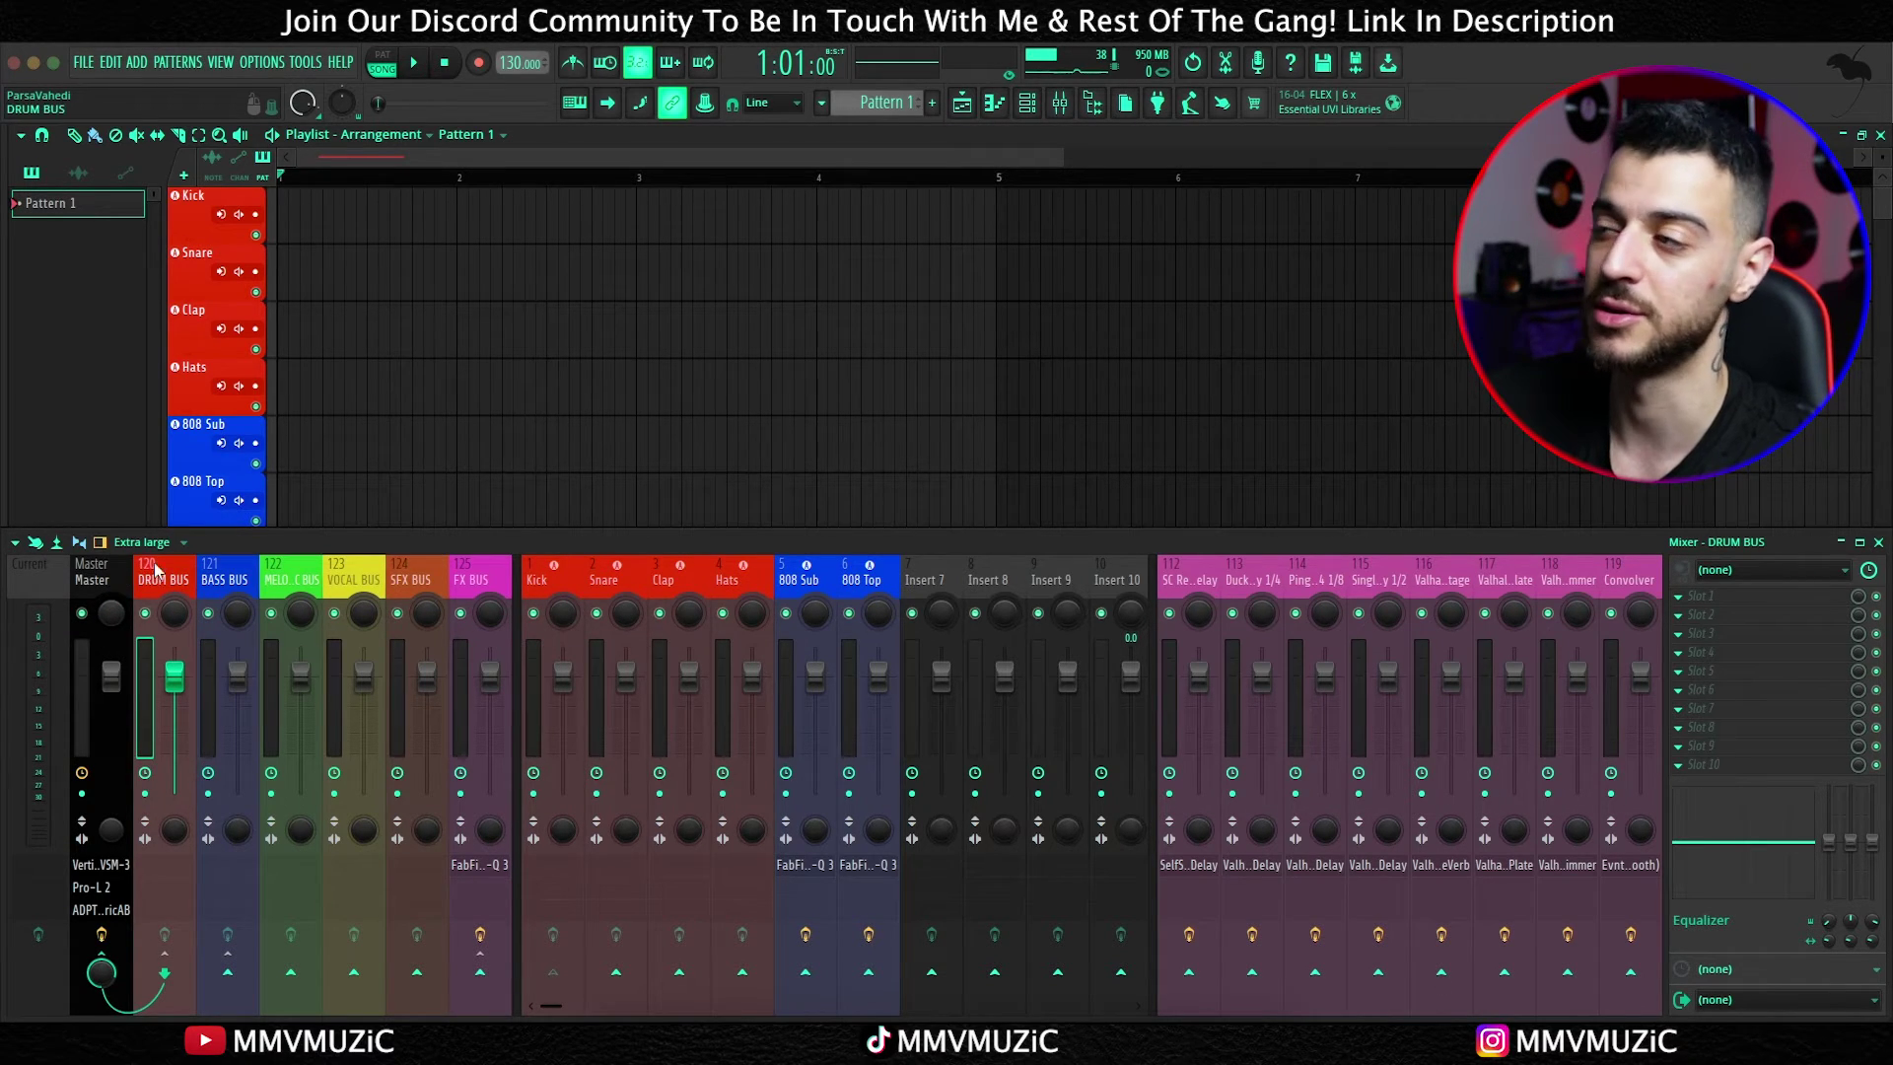
click(548, 991)
click(169, 976)
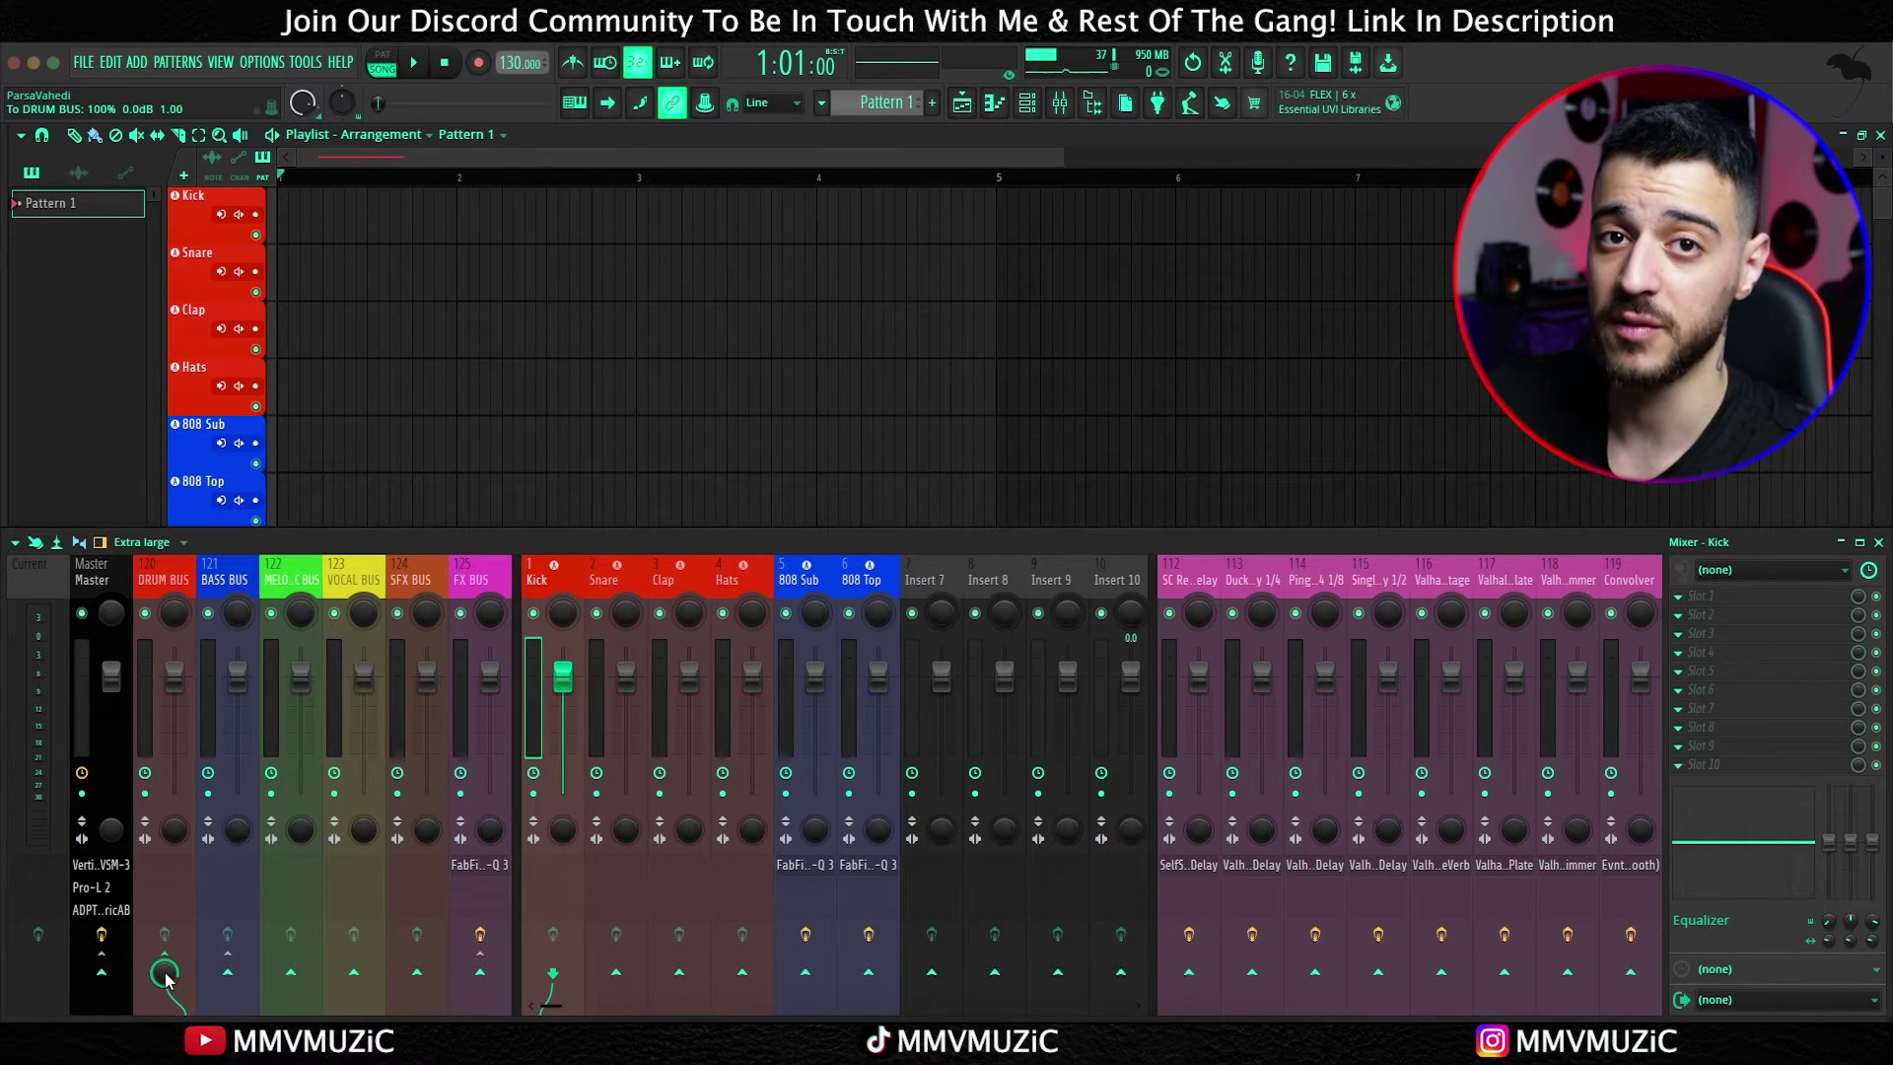
Step: Try routing the Kick track only to Valhalla Vintage and Valhalla Plate, and route it back to DRUM BUS only
click(101, 973)
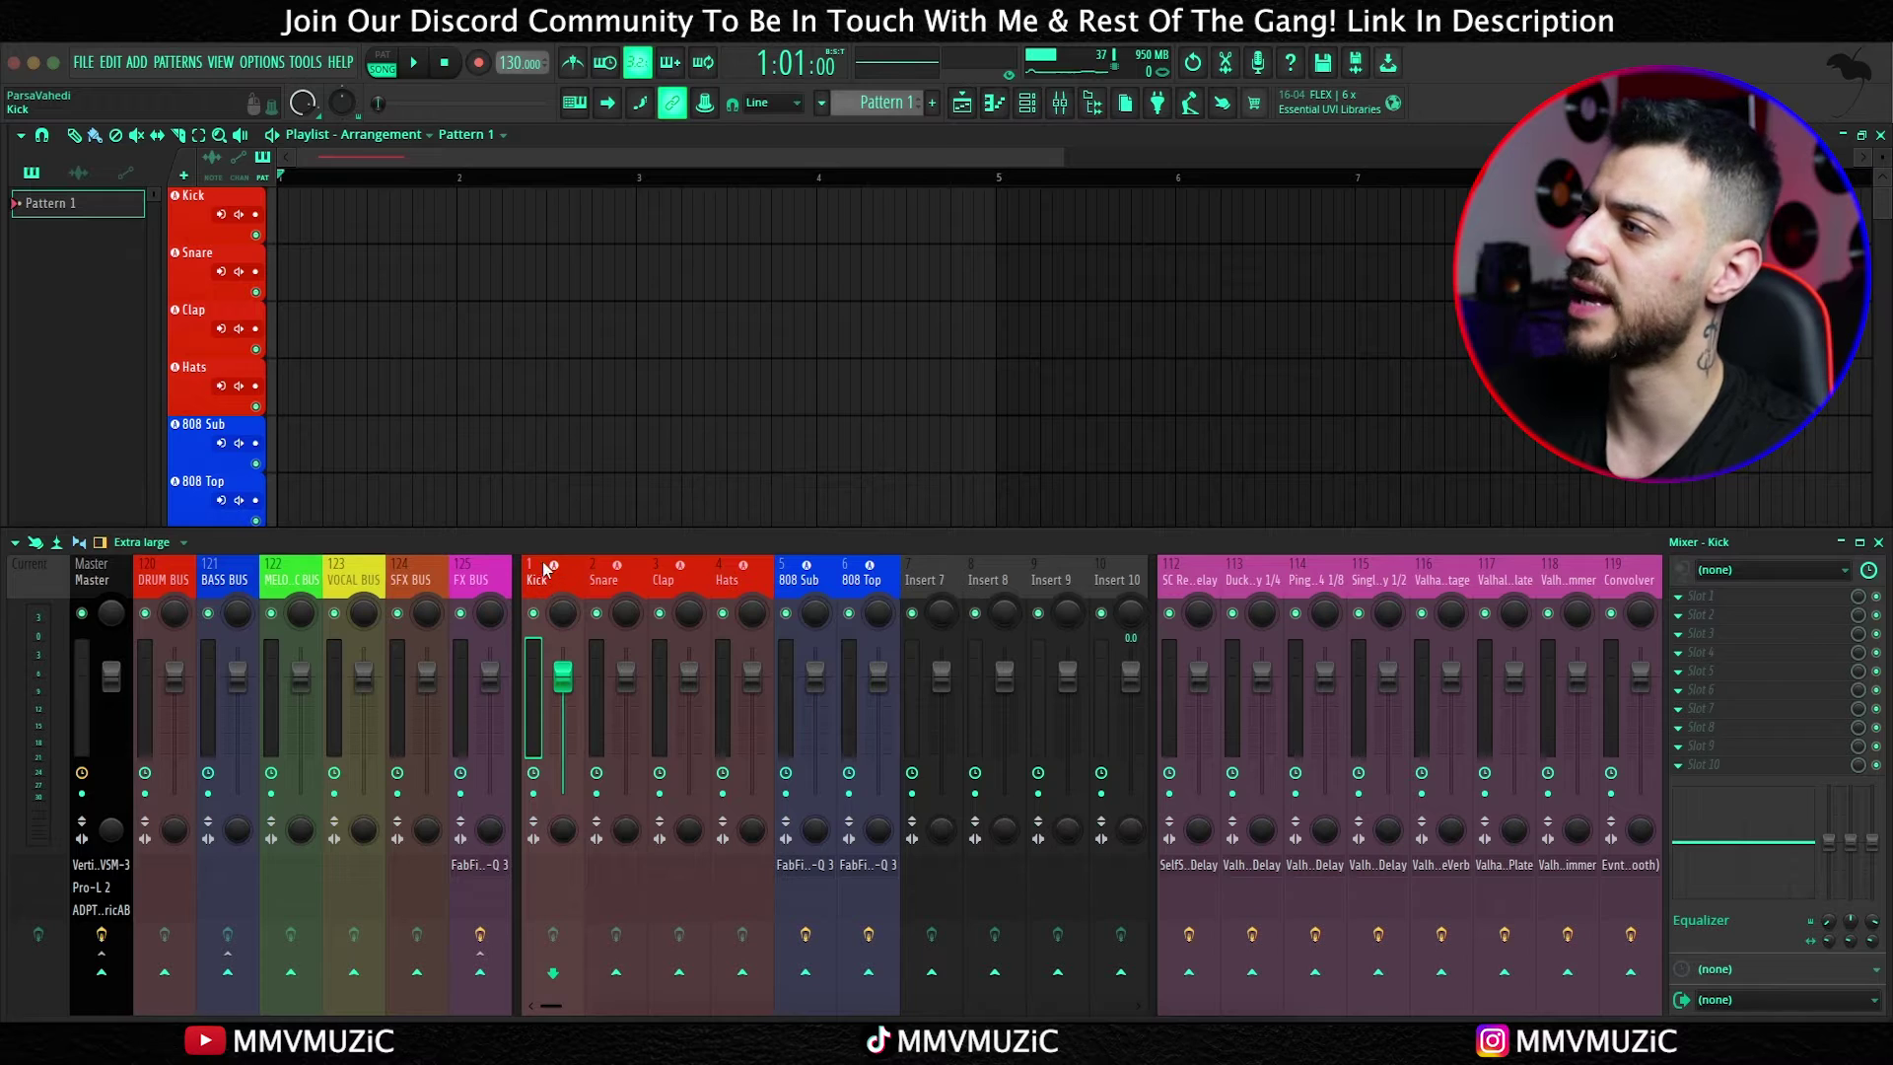
click(1442, 972)
click(1507, 976)
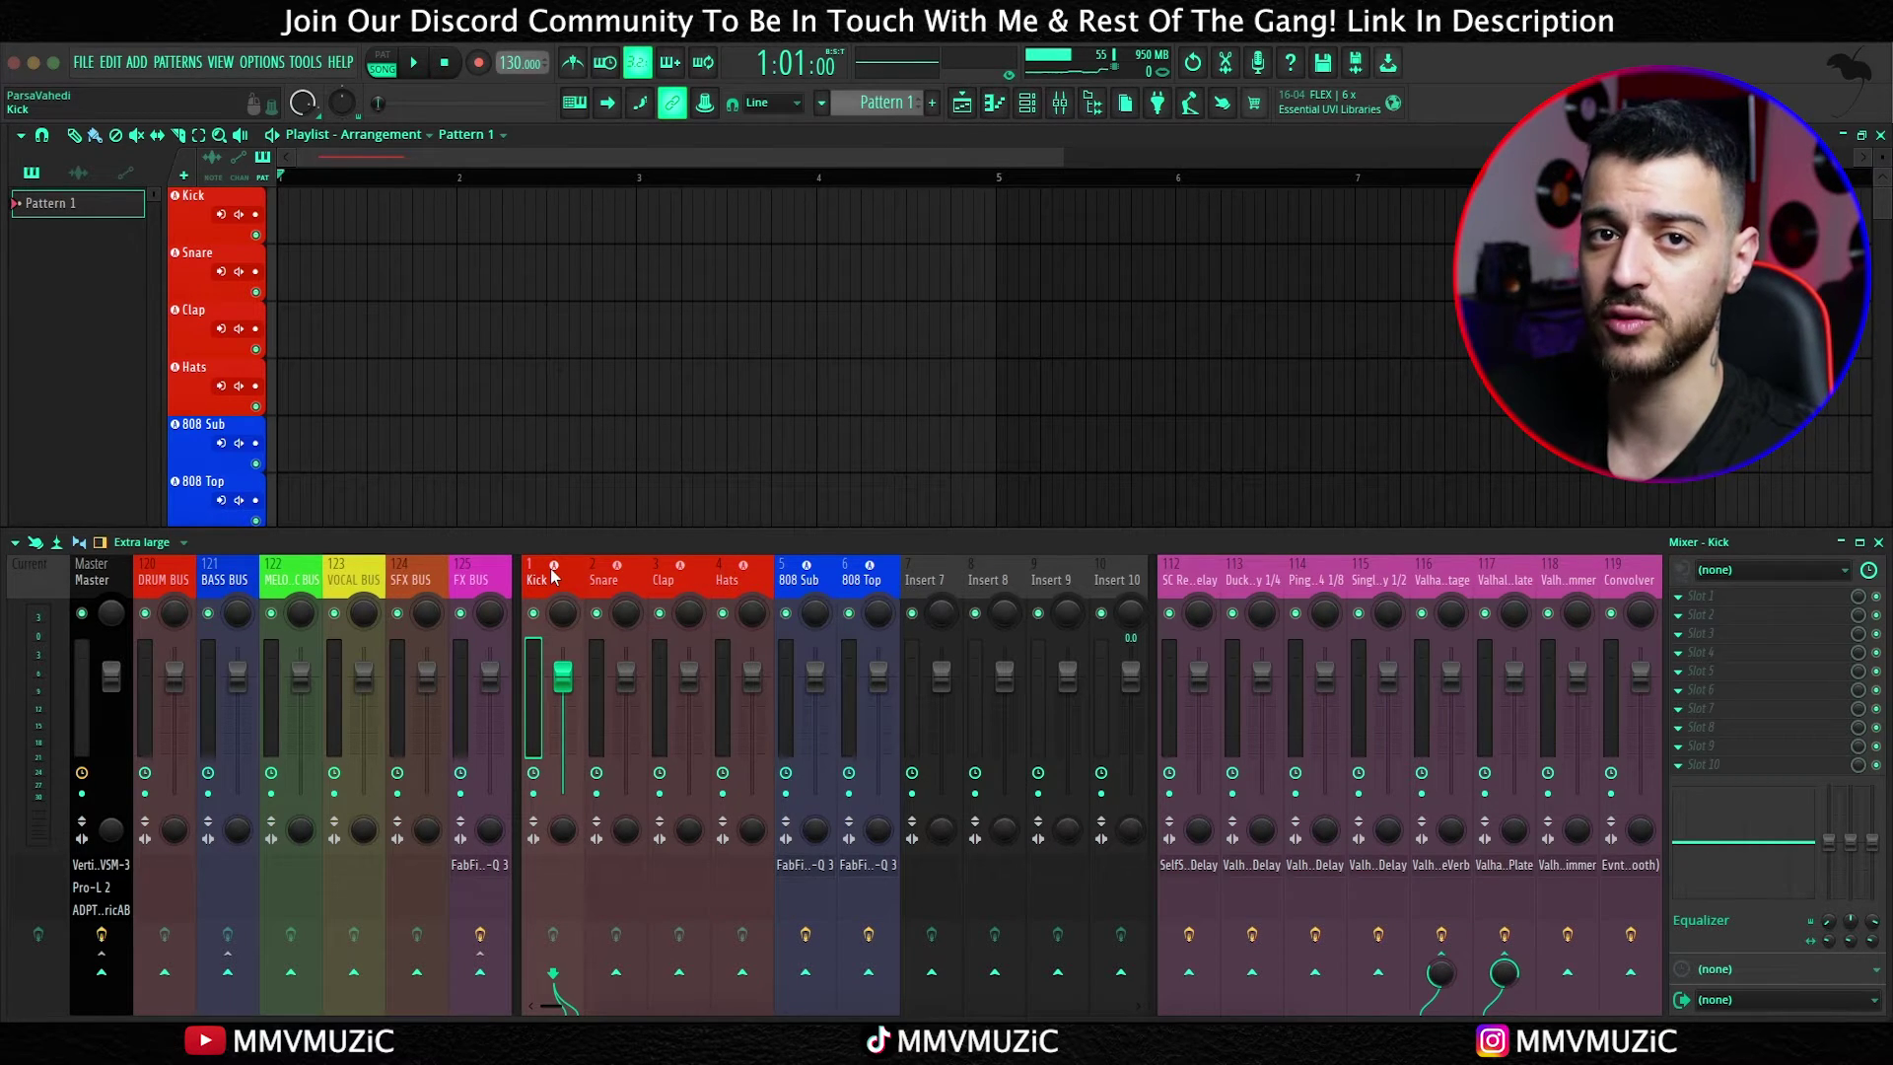
right_click(163, 987)
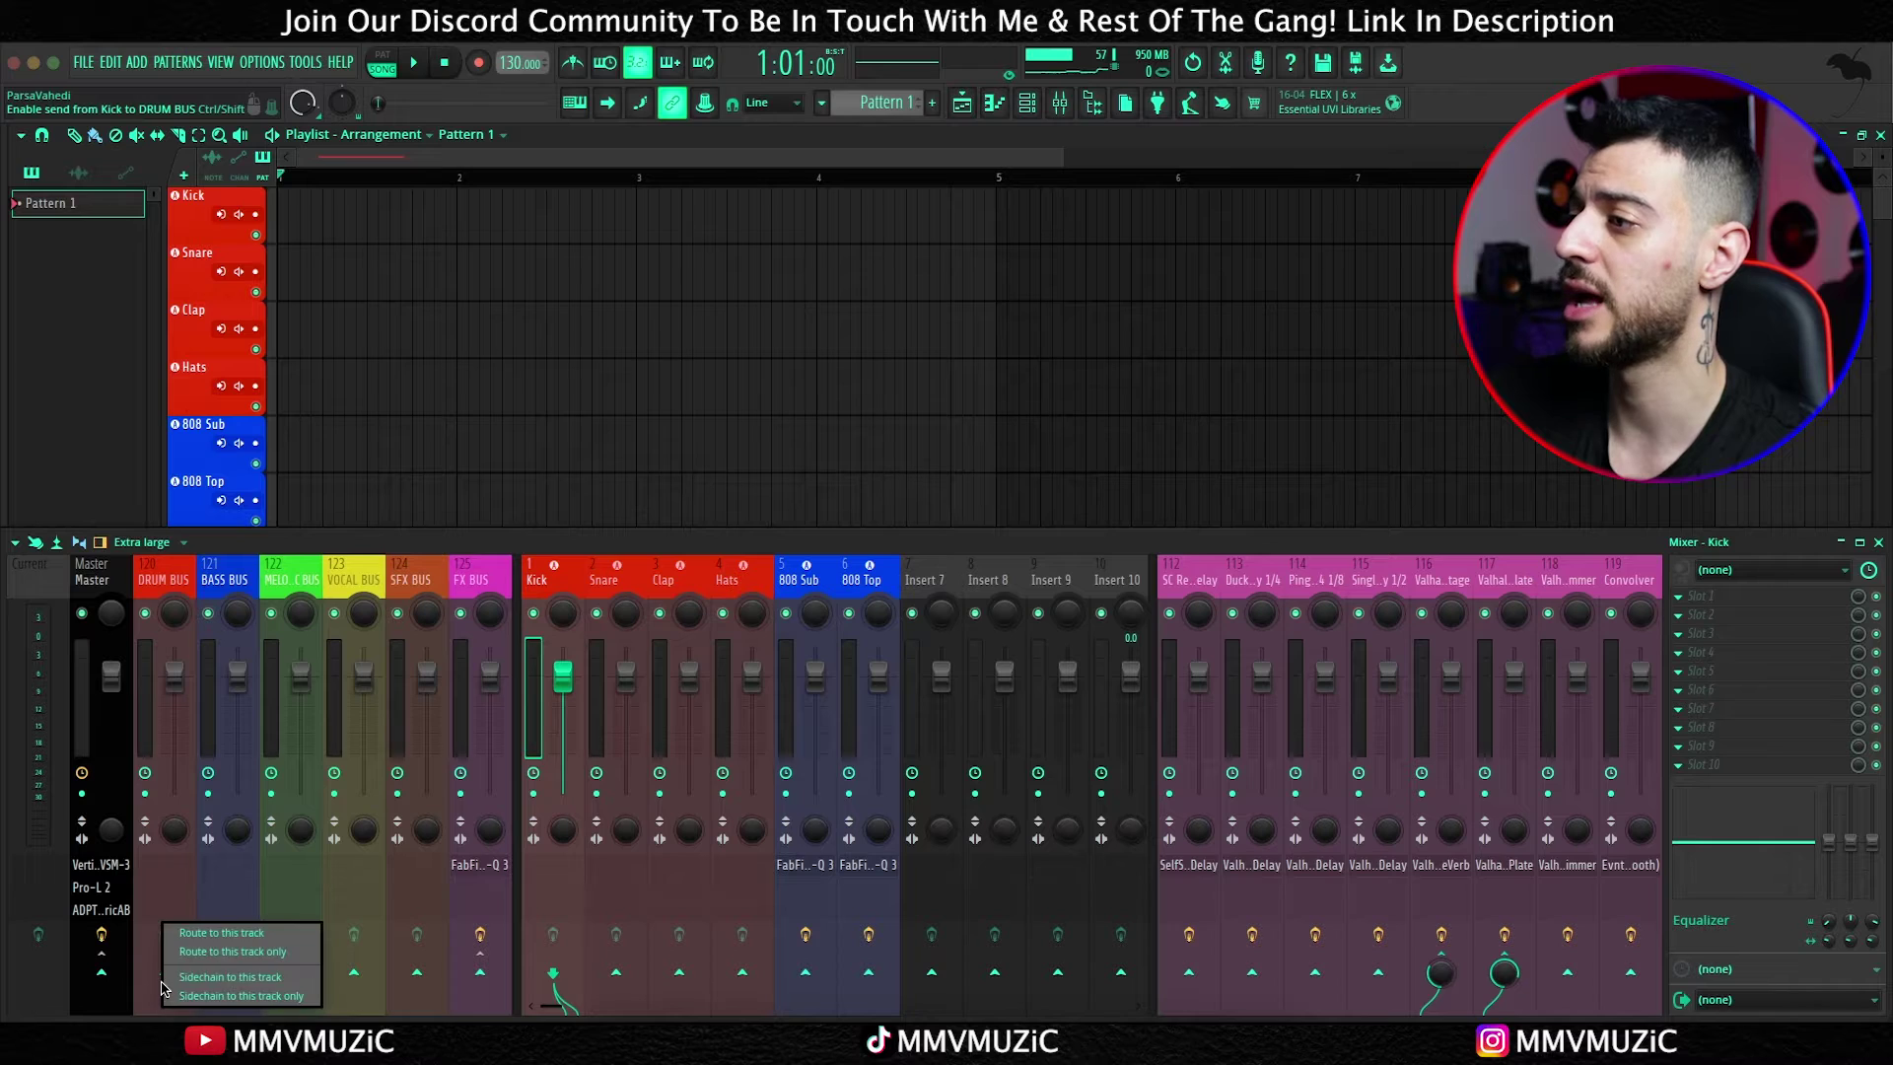
click(247, 954)
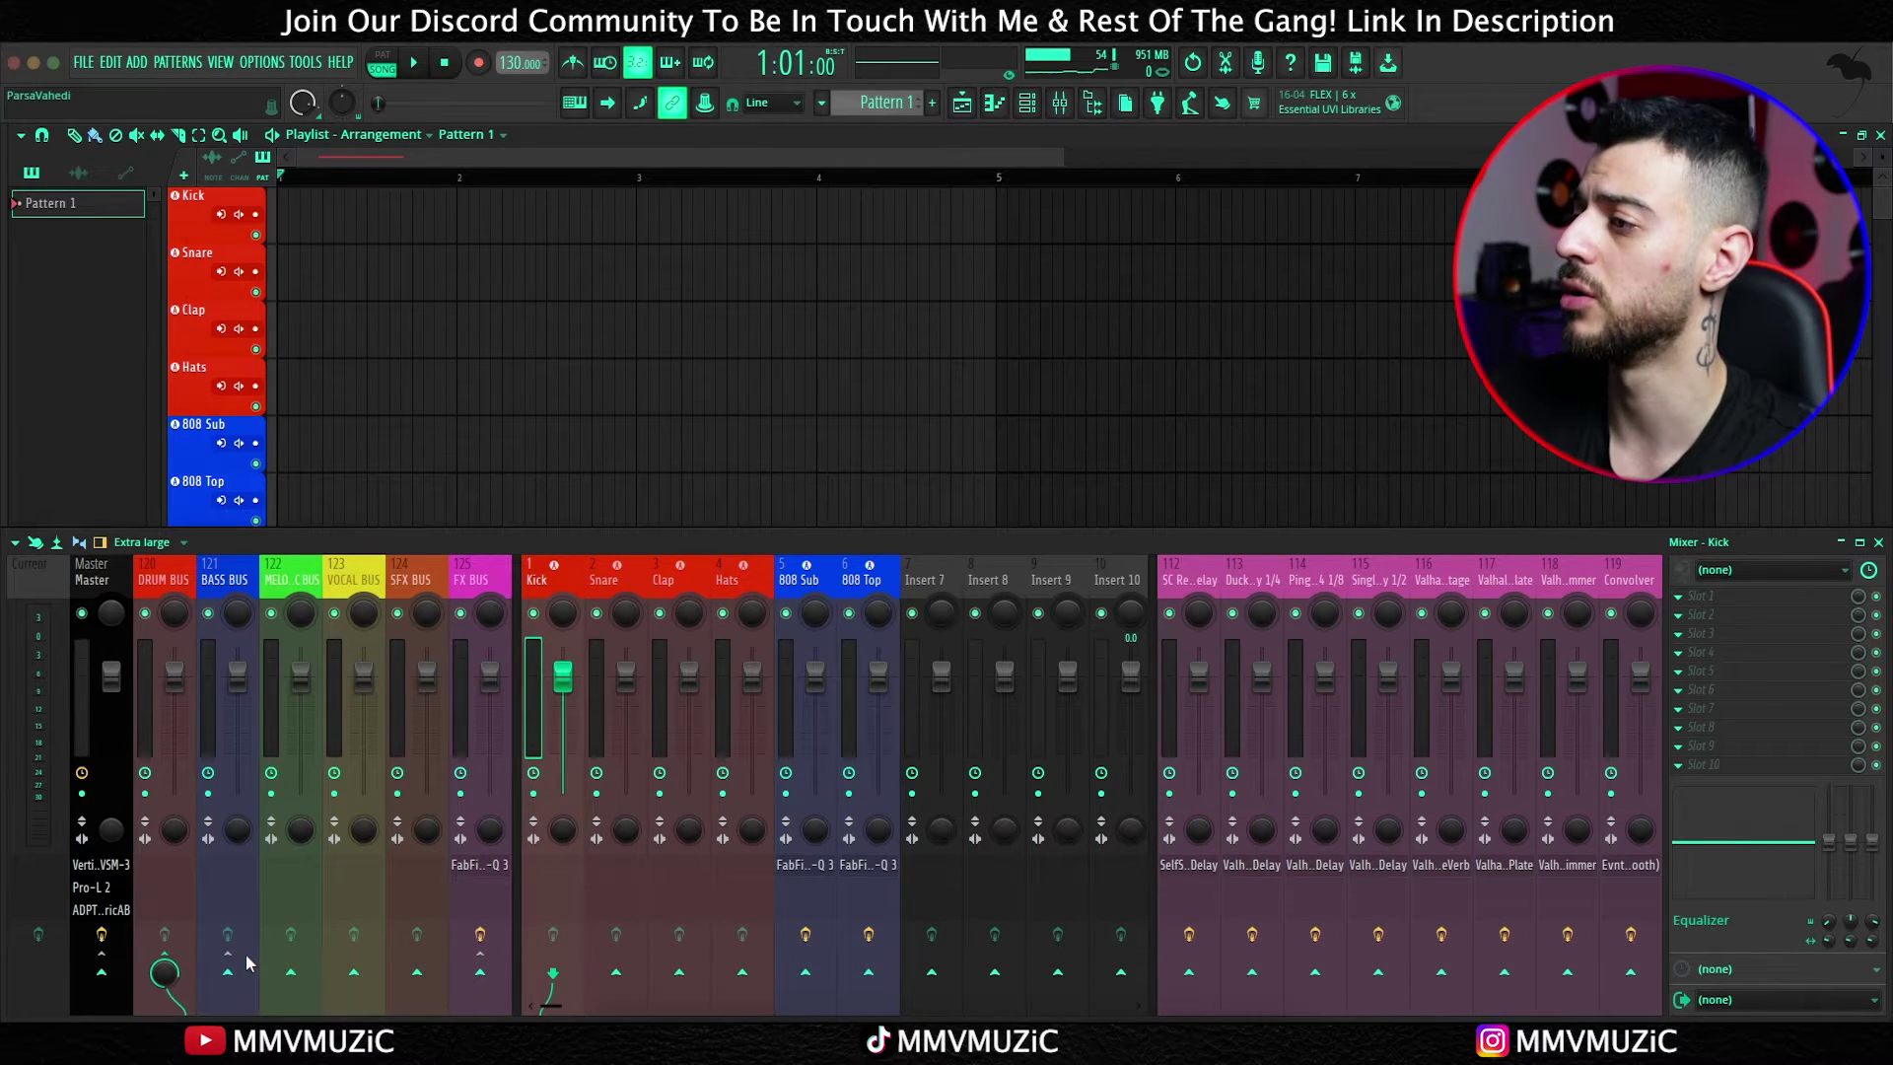
Step: Try sends from the Kick track to Valhalla Vintage and Valhalla Plate alongside its DRUM BUS routing
click(1443, 973)
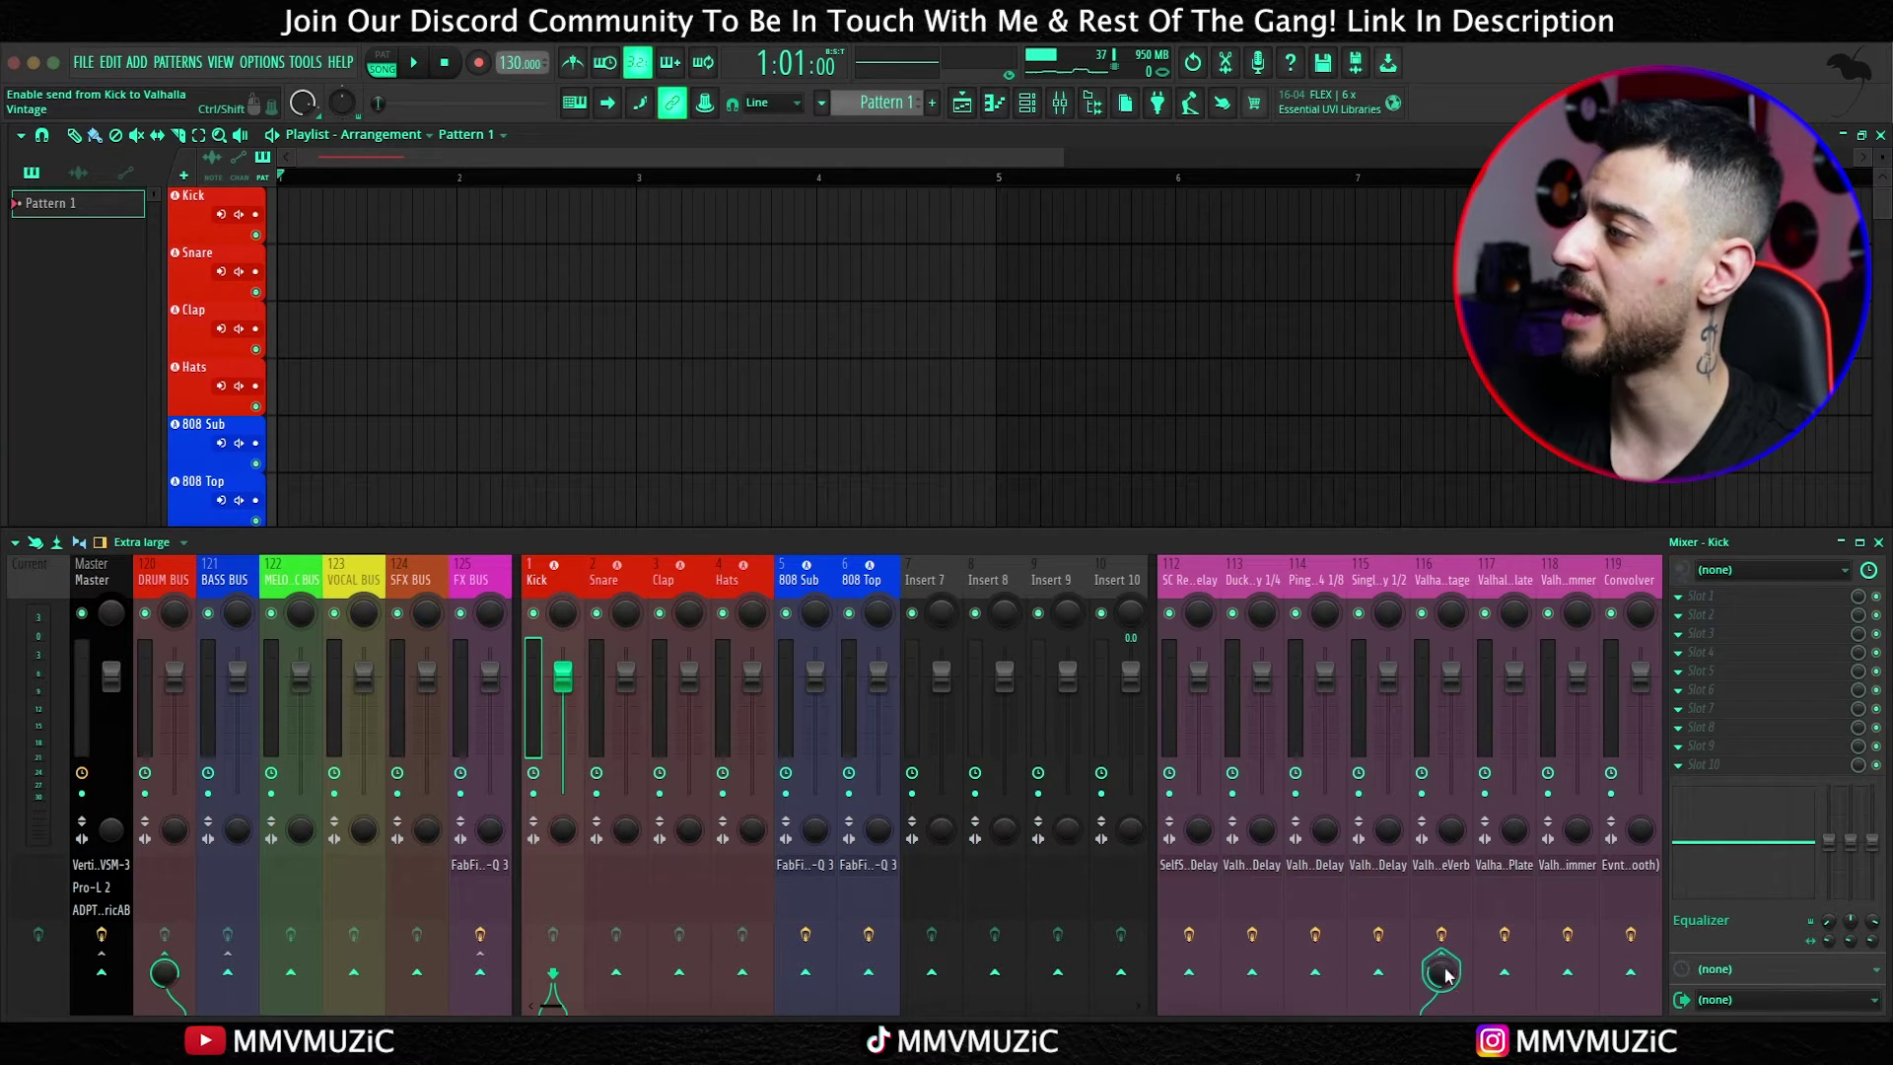
click(1505, 973)
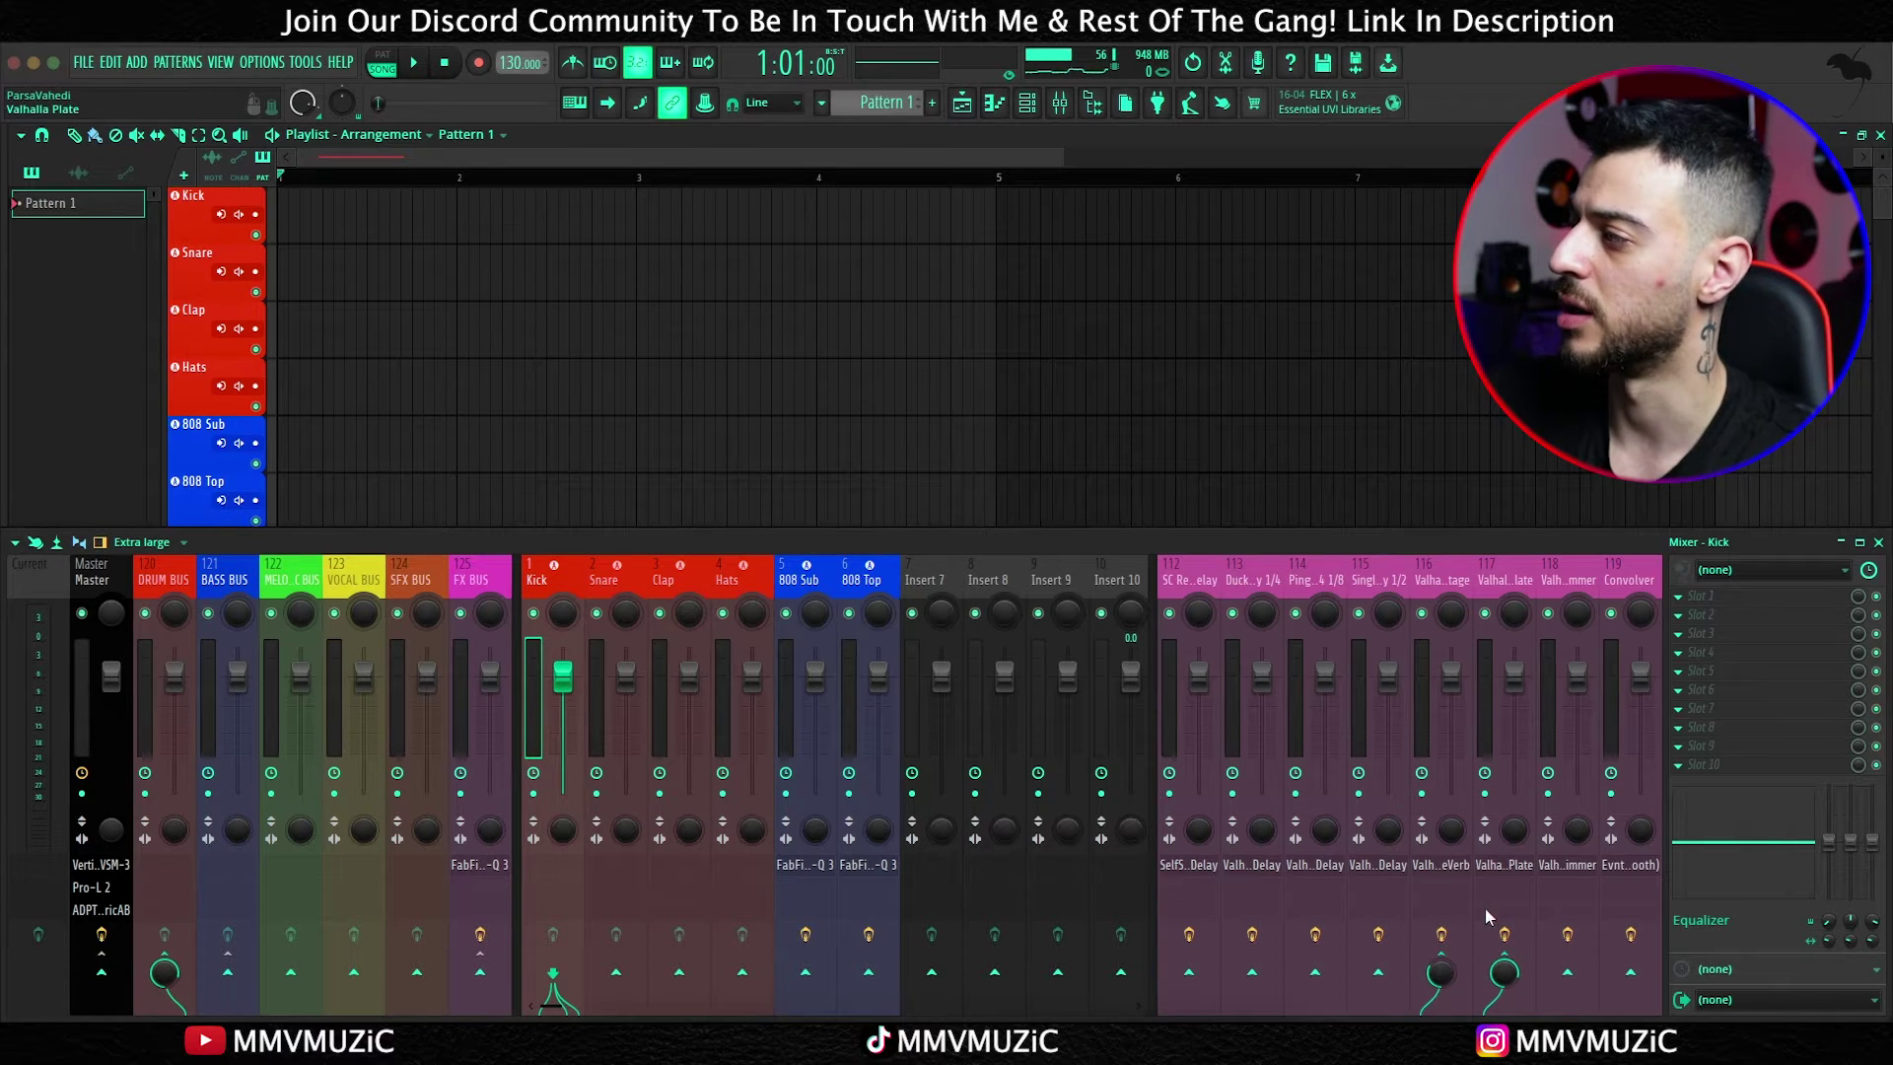
click(1444, 973)
click(1505, 973)
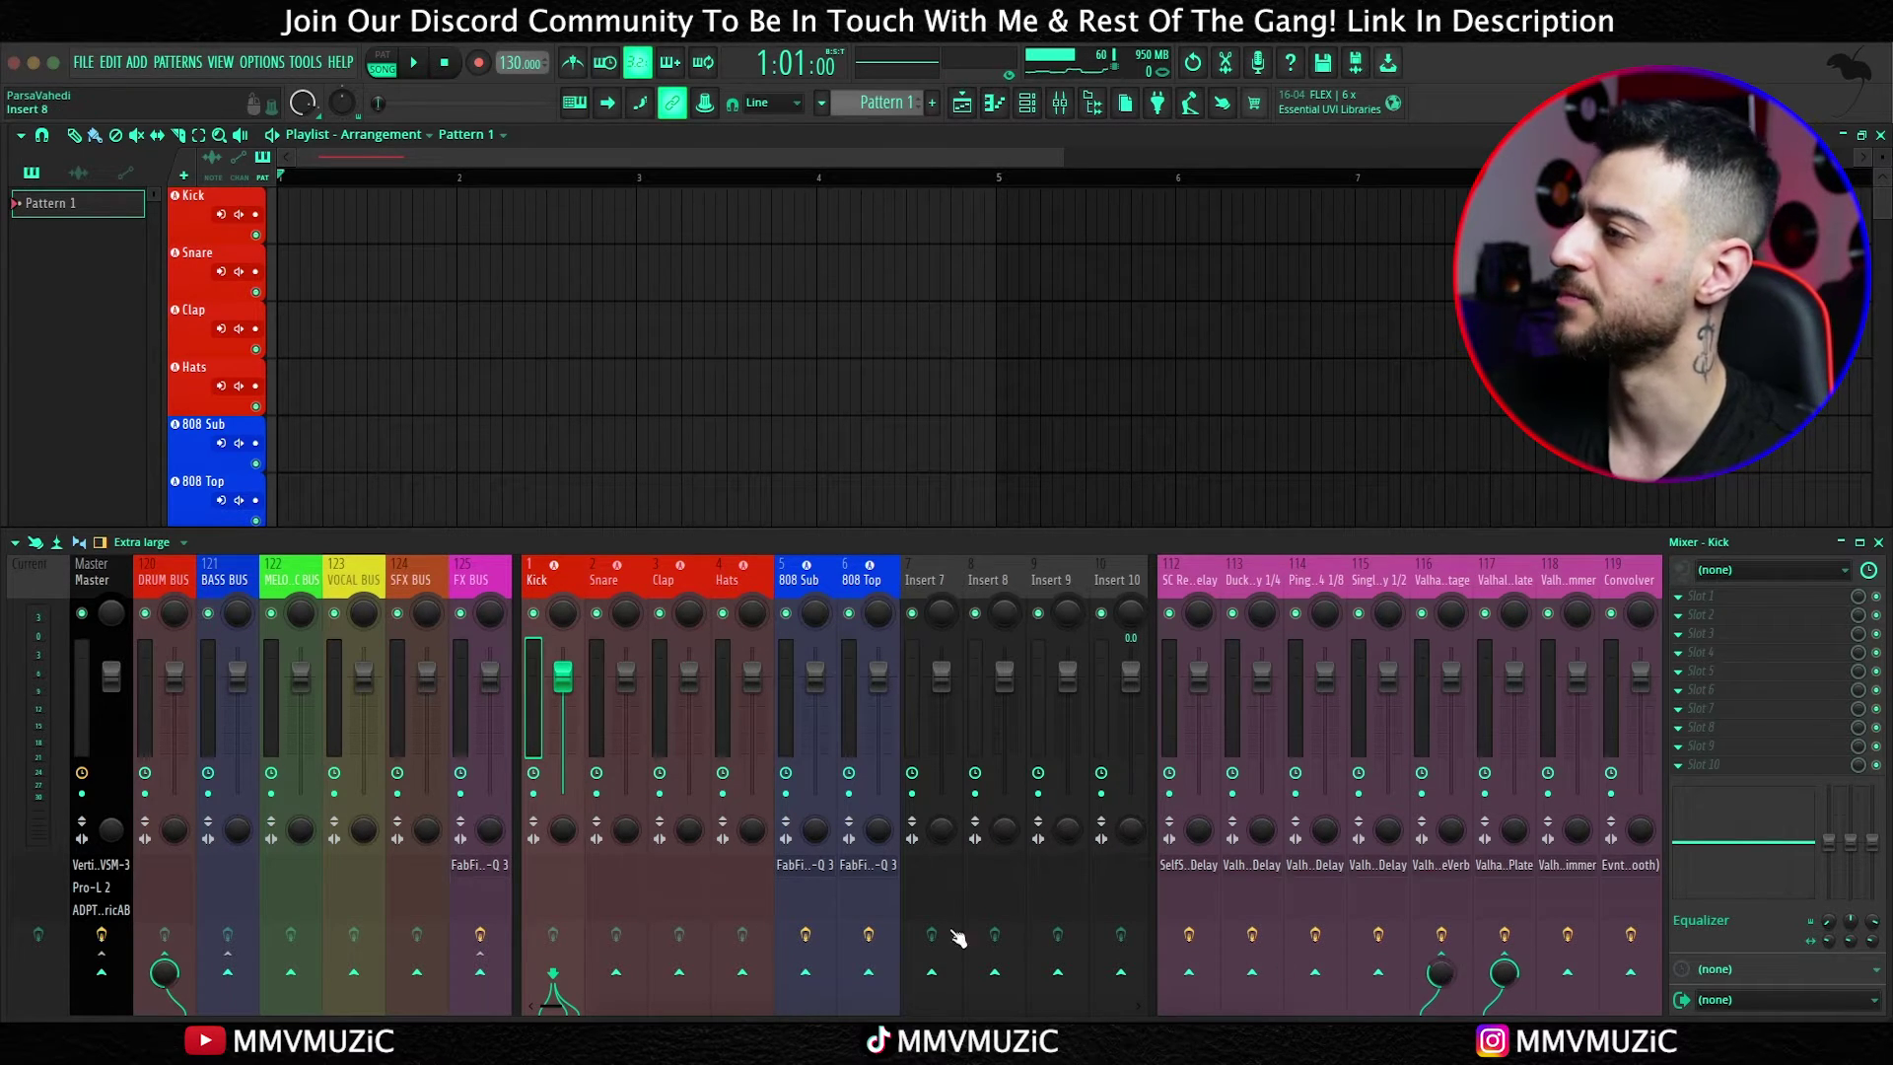
Step: Route the Kick, Snare, Clap and Hats tracks to DRUM BUS and check the routing of each track
drag(544, 581, 743, 581)
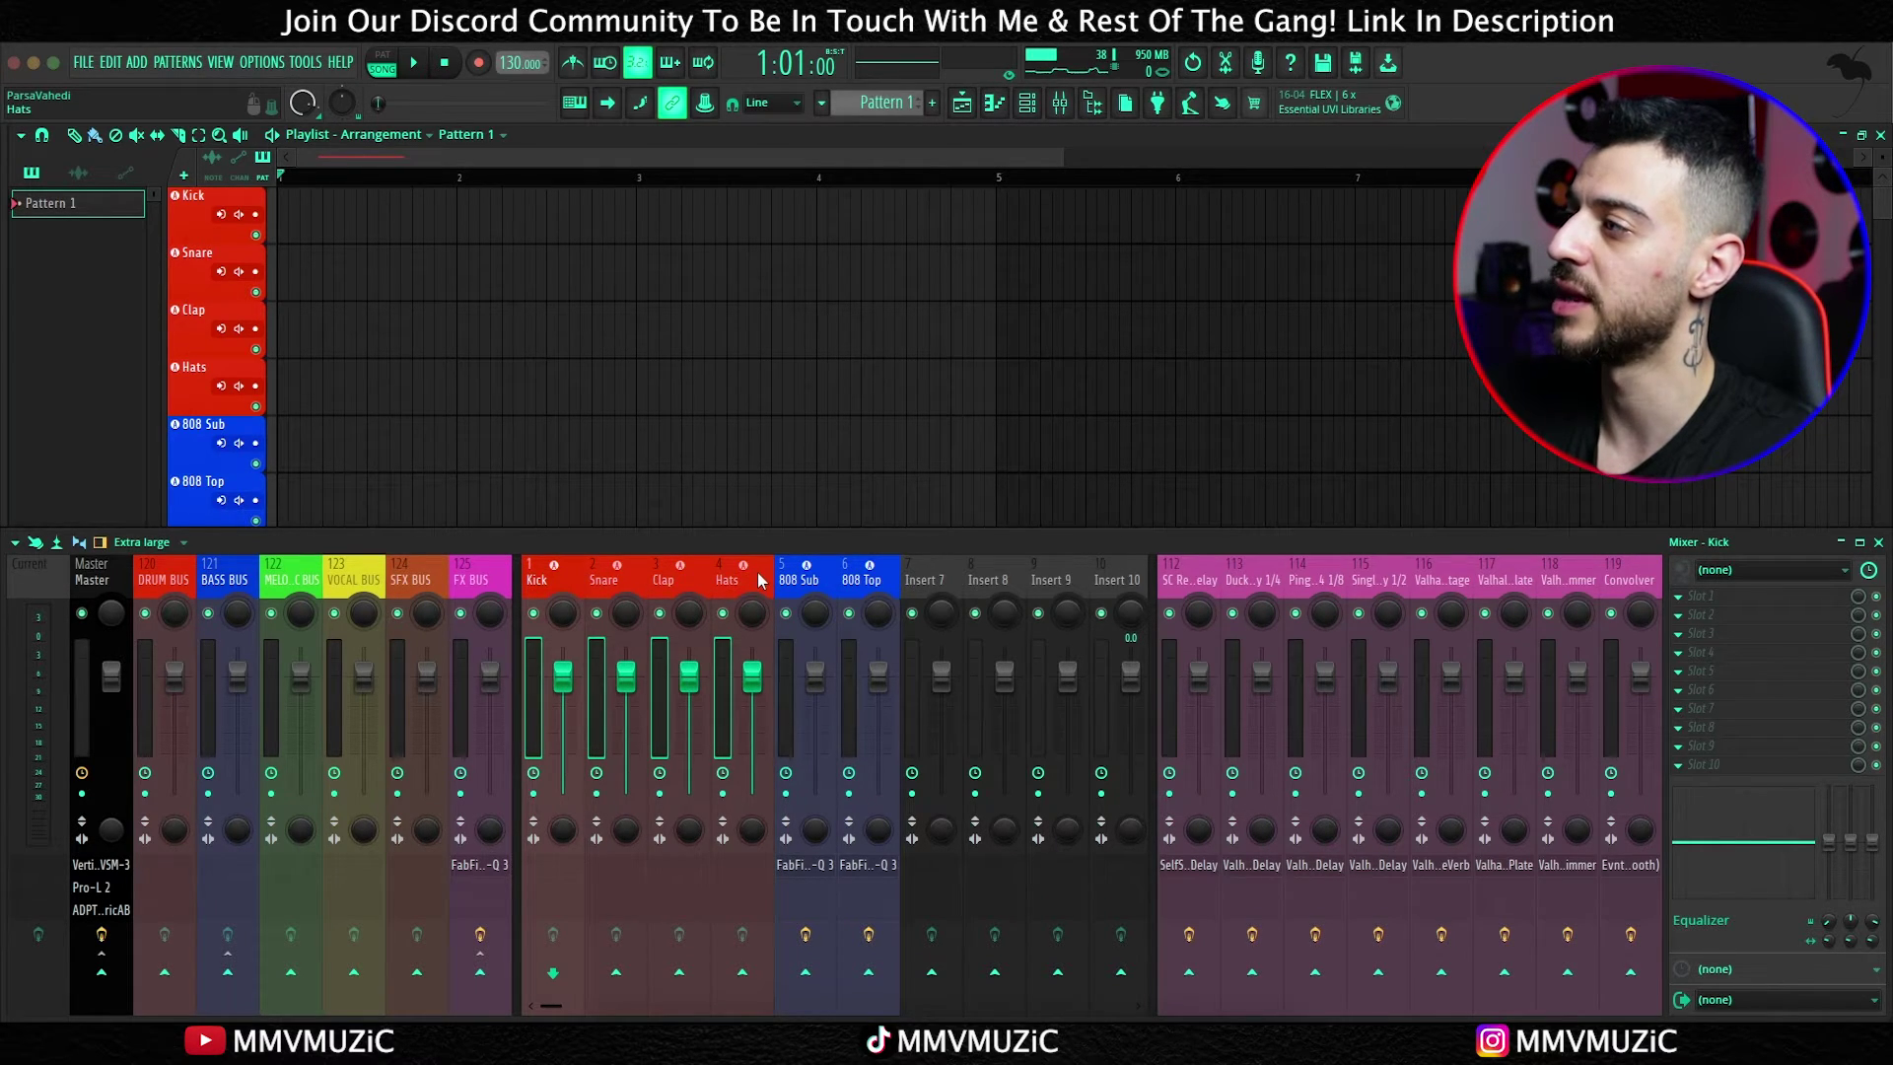
click(166, 974)
click(694, 576)
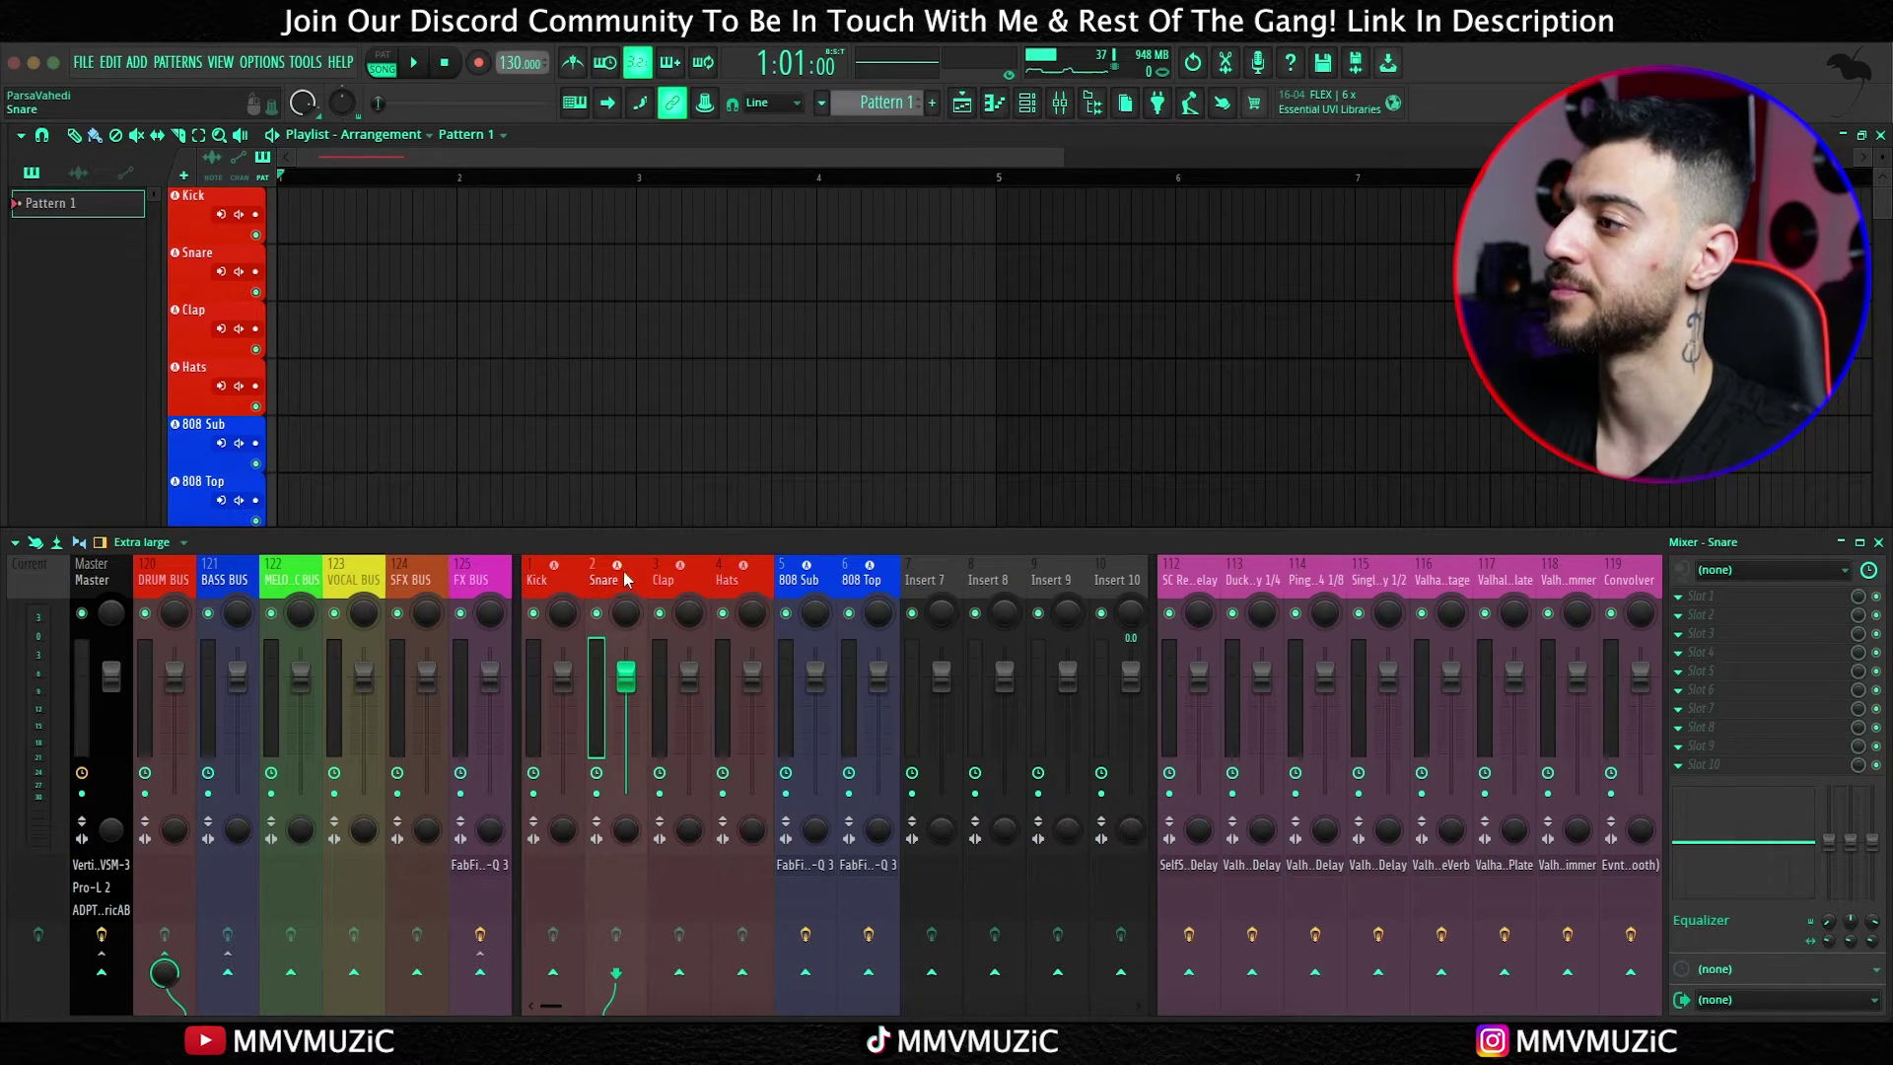
click(716, 577)
click(675, 580)
click(601, 578)
click(557, 580)
click(615, 577)
click(675, 580)
click(715, 577)
click(674, 580)
click(529, 572)
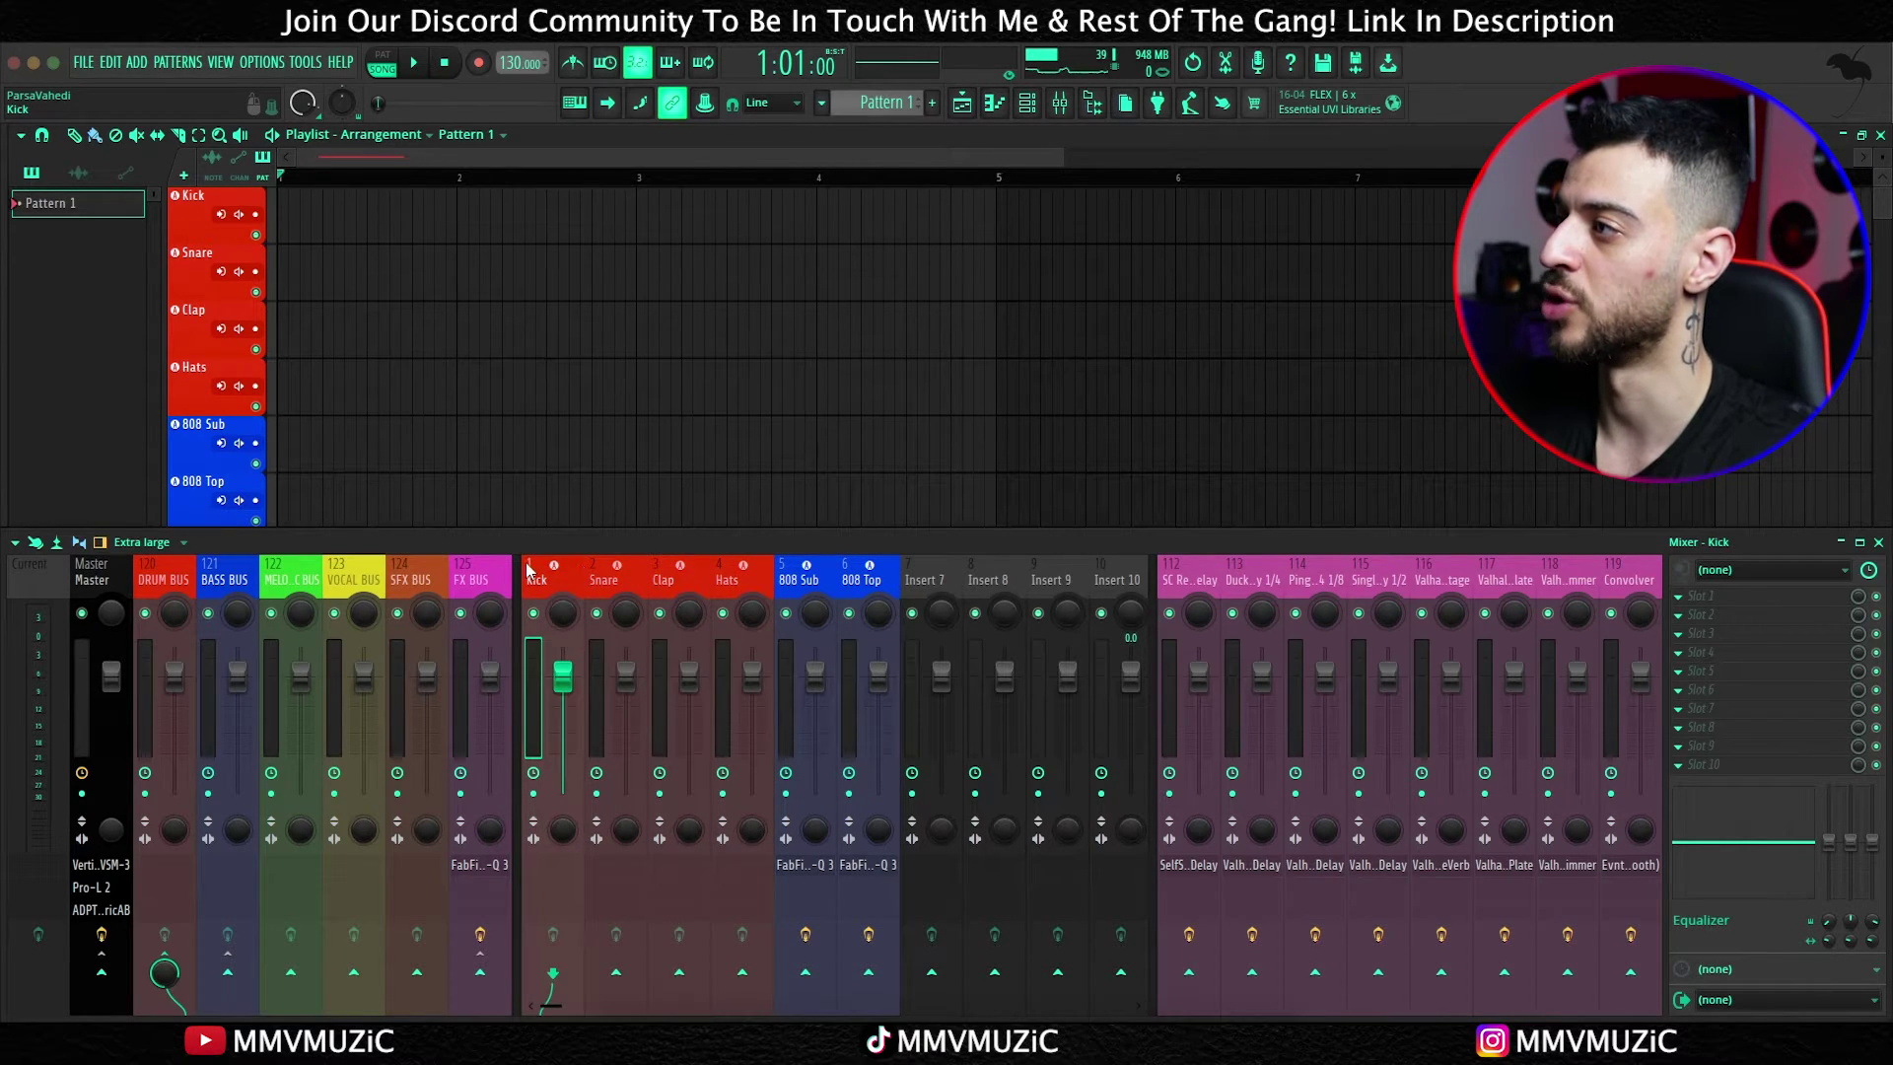
Step: Sidechain the Kick track to the 808 Sub track with a send level of 0% and select 808 Sub
click(796, 580)
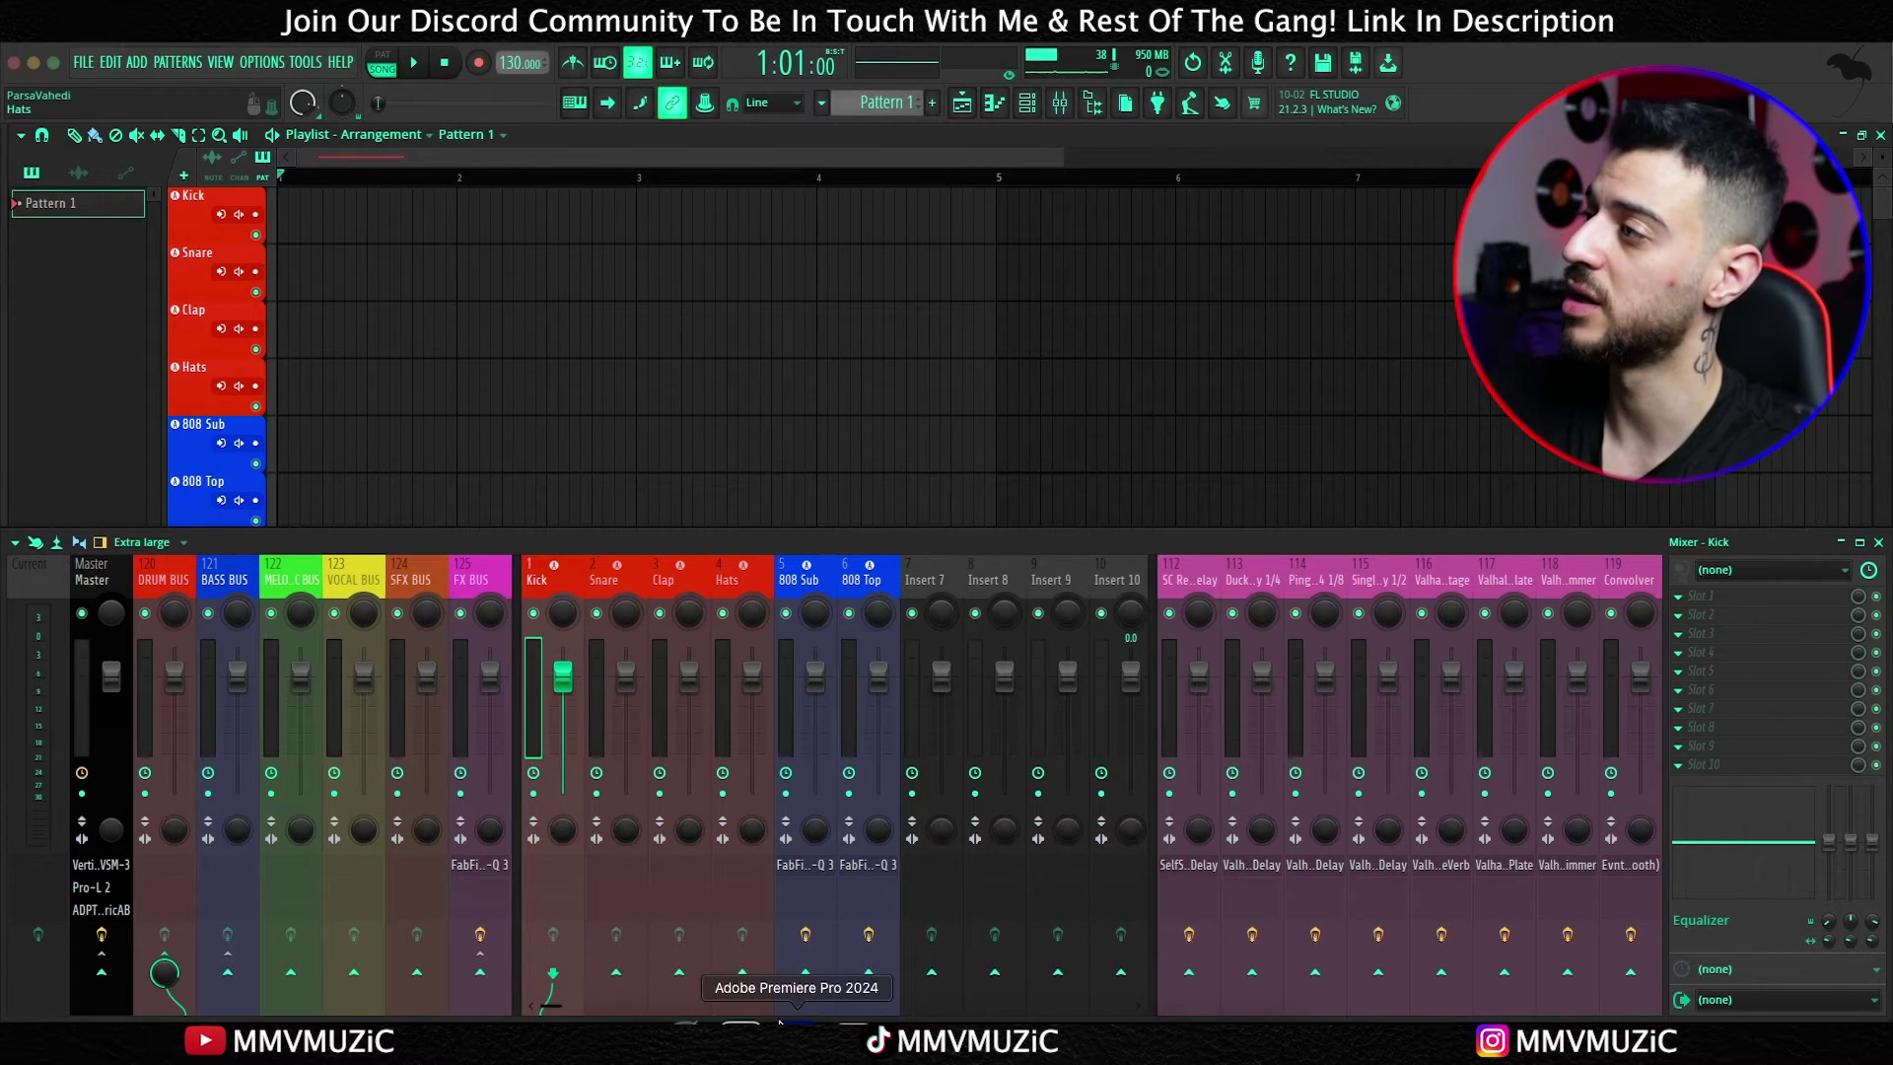
click(805, 974)
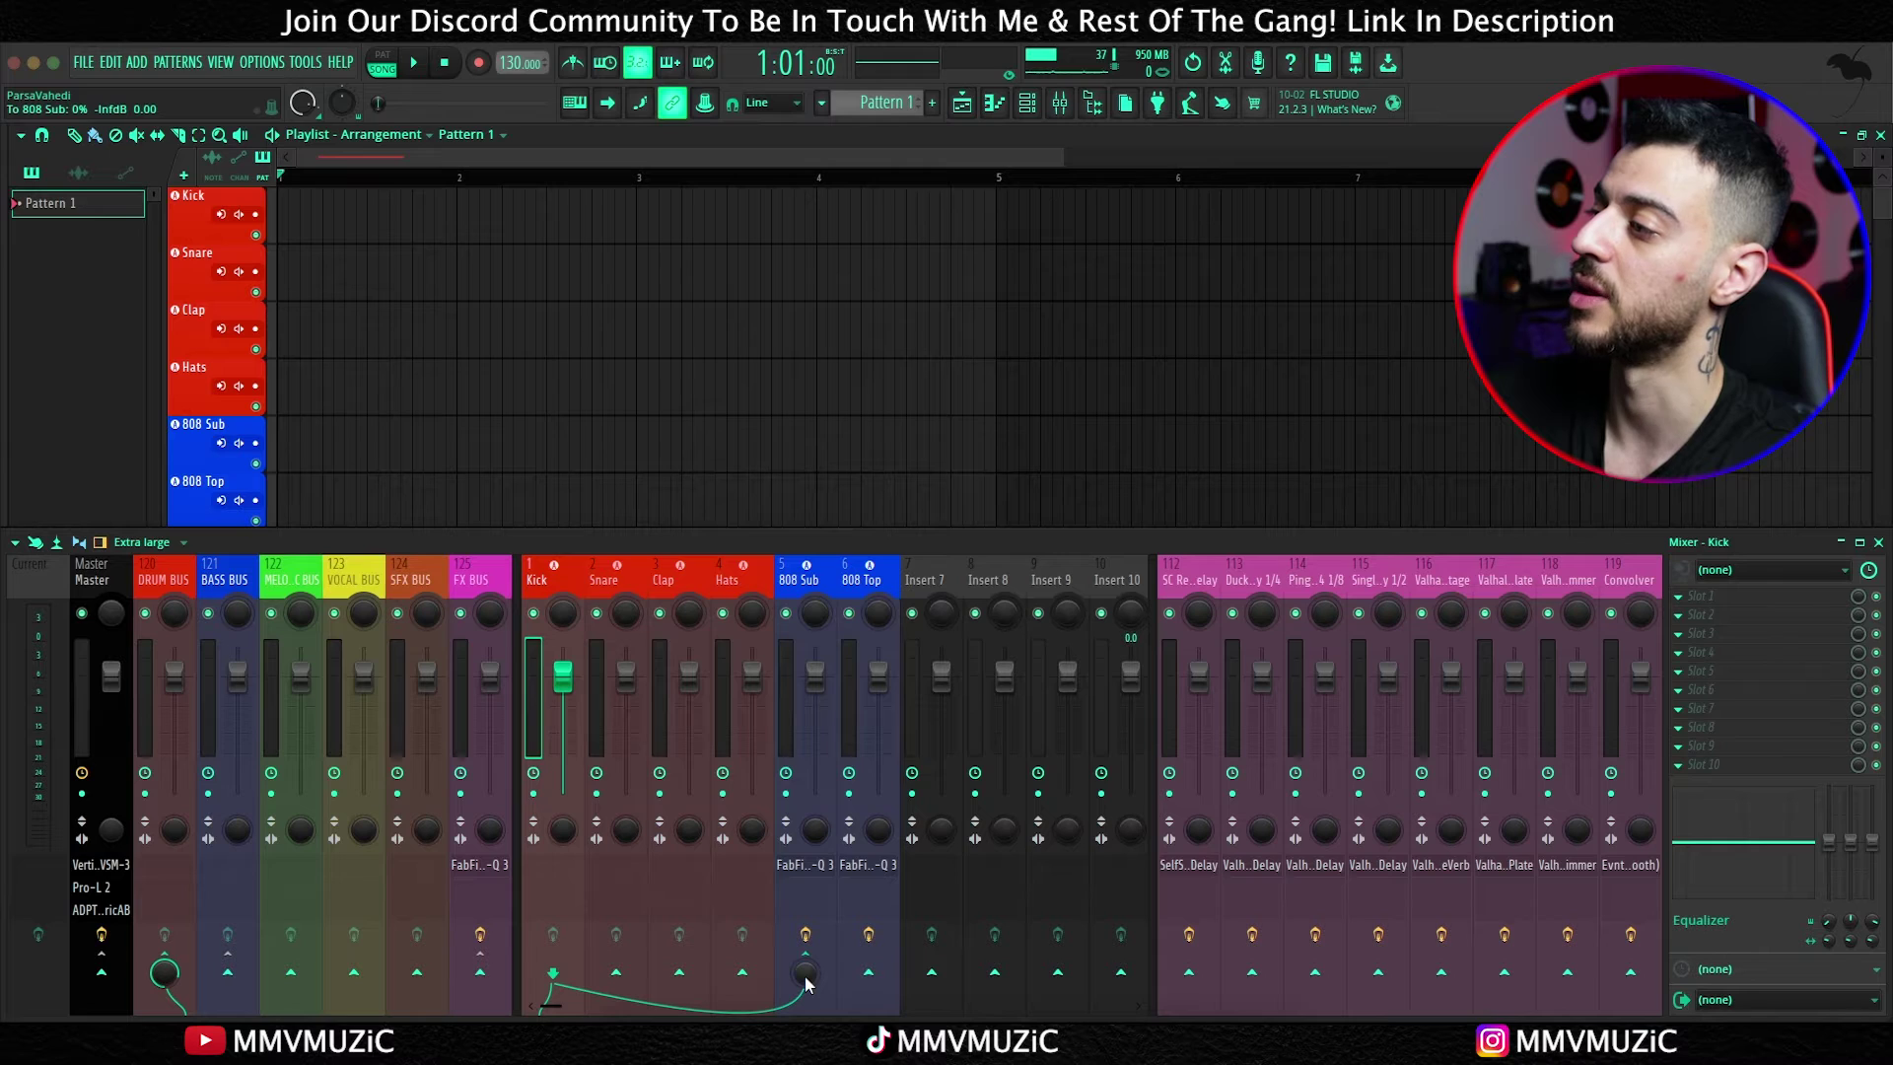
click(804, 986)
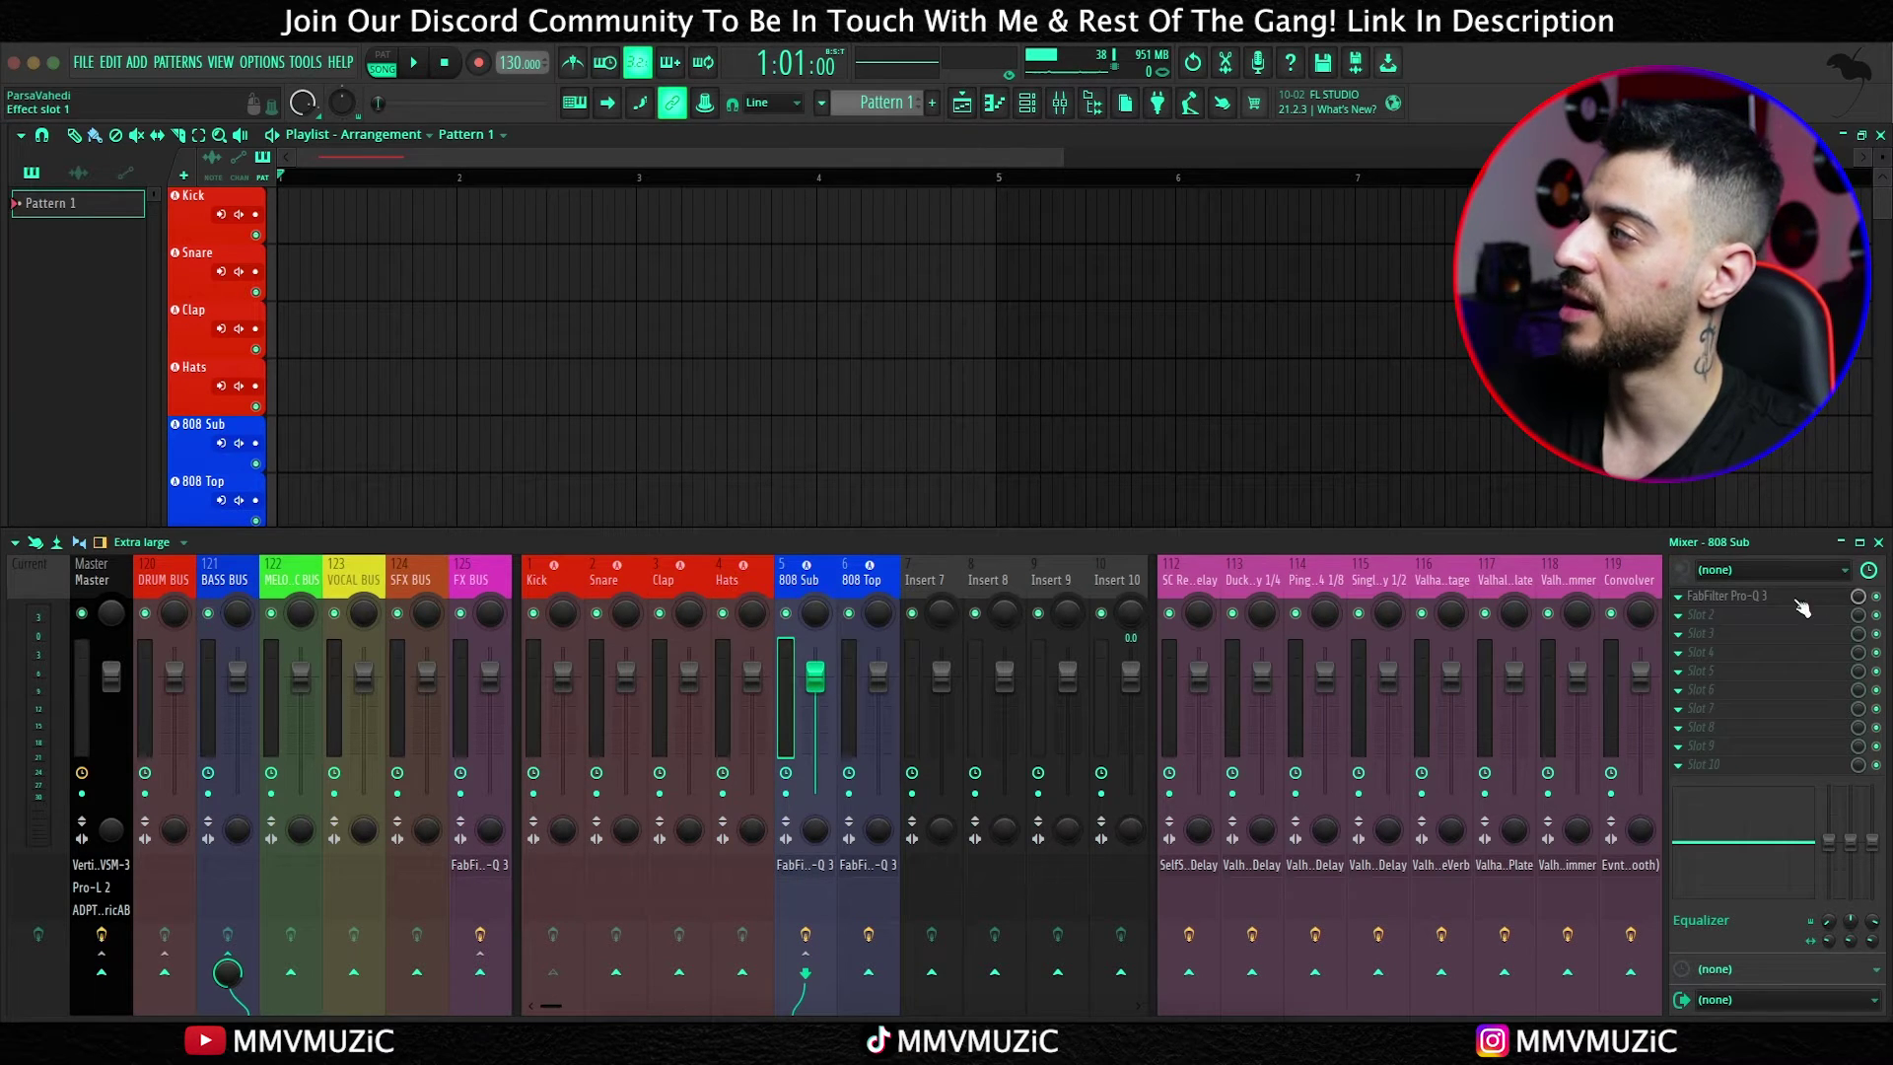
Step: Open FabFilter Pro-Q 3 on the 808 Sub track and review its plugin wrapper settings
click(1760, 600)
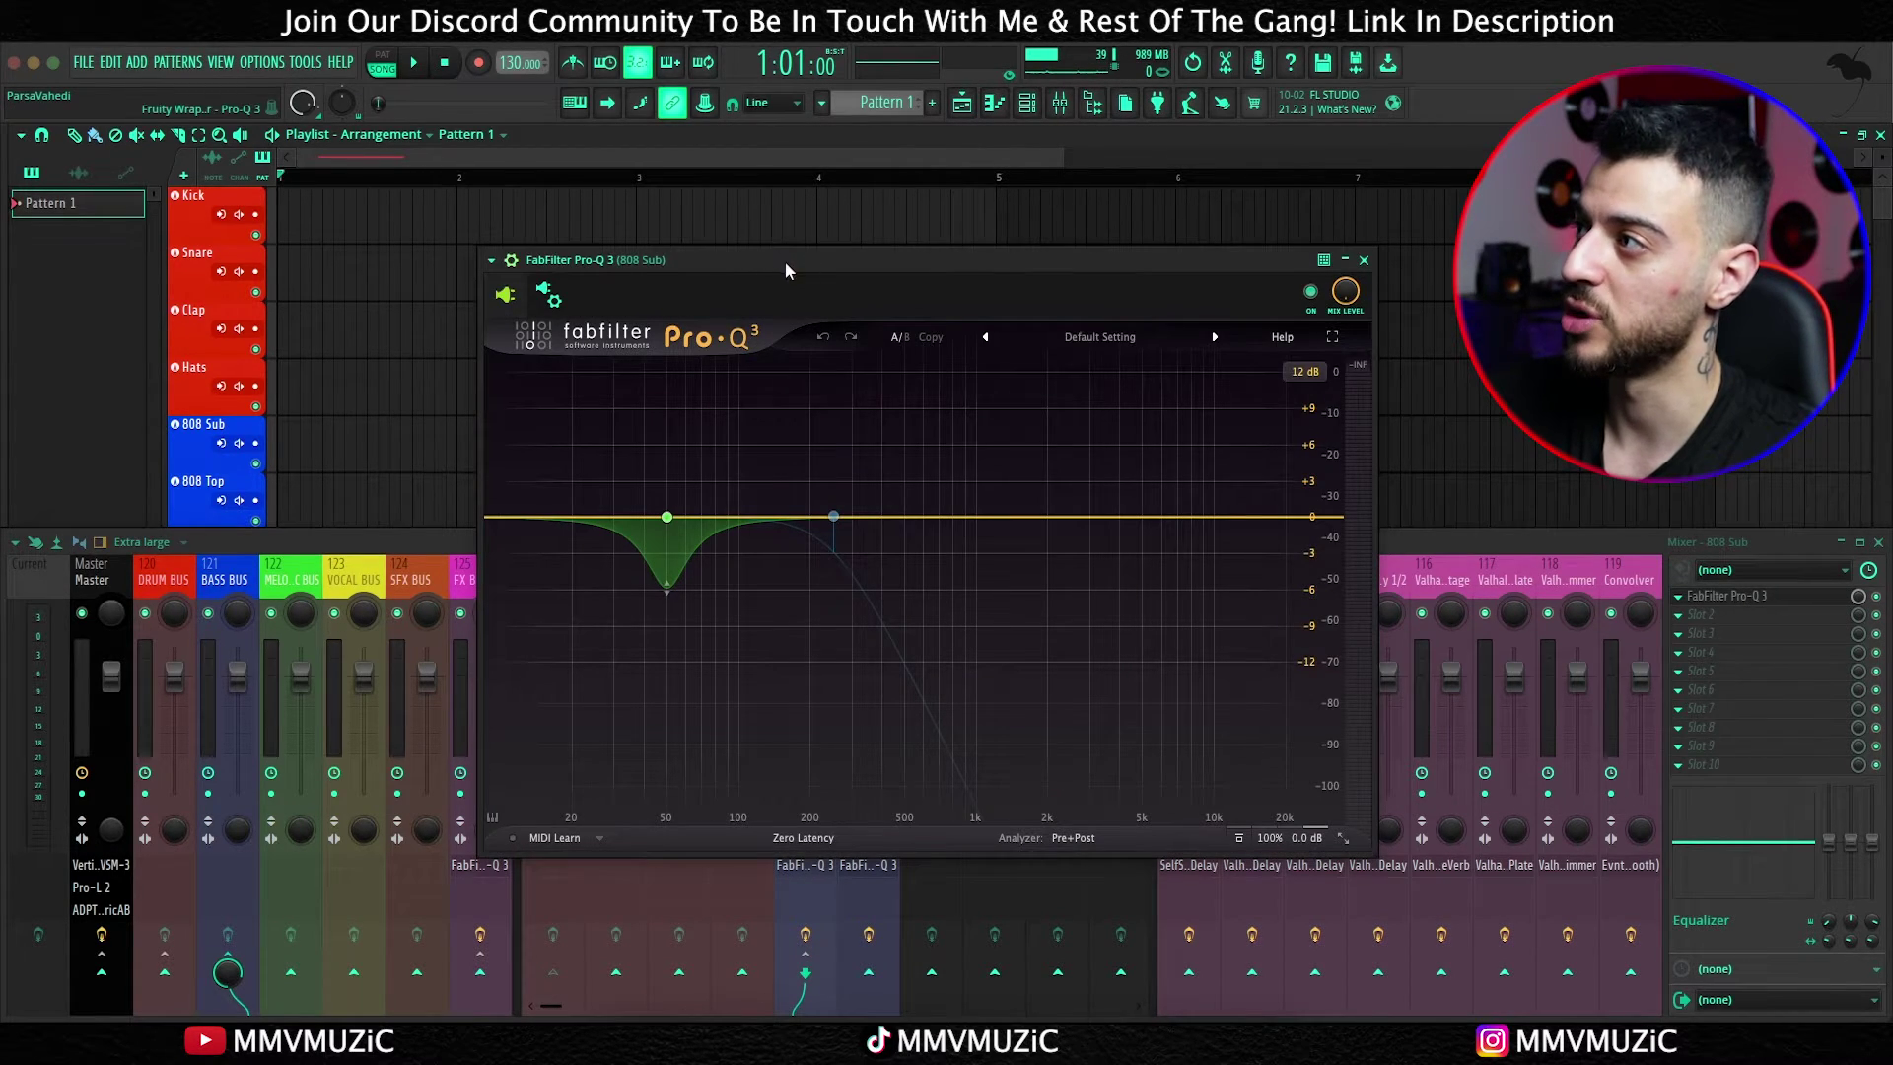
drag(785, 268, 731, 266)
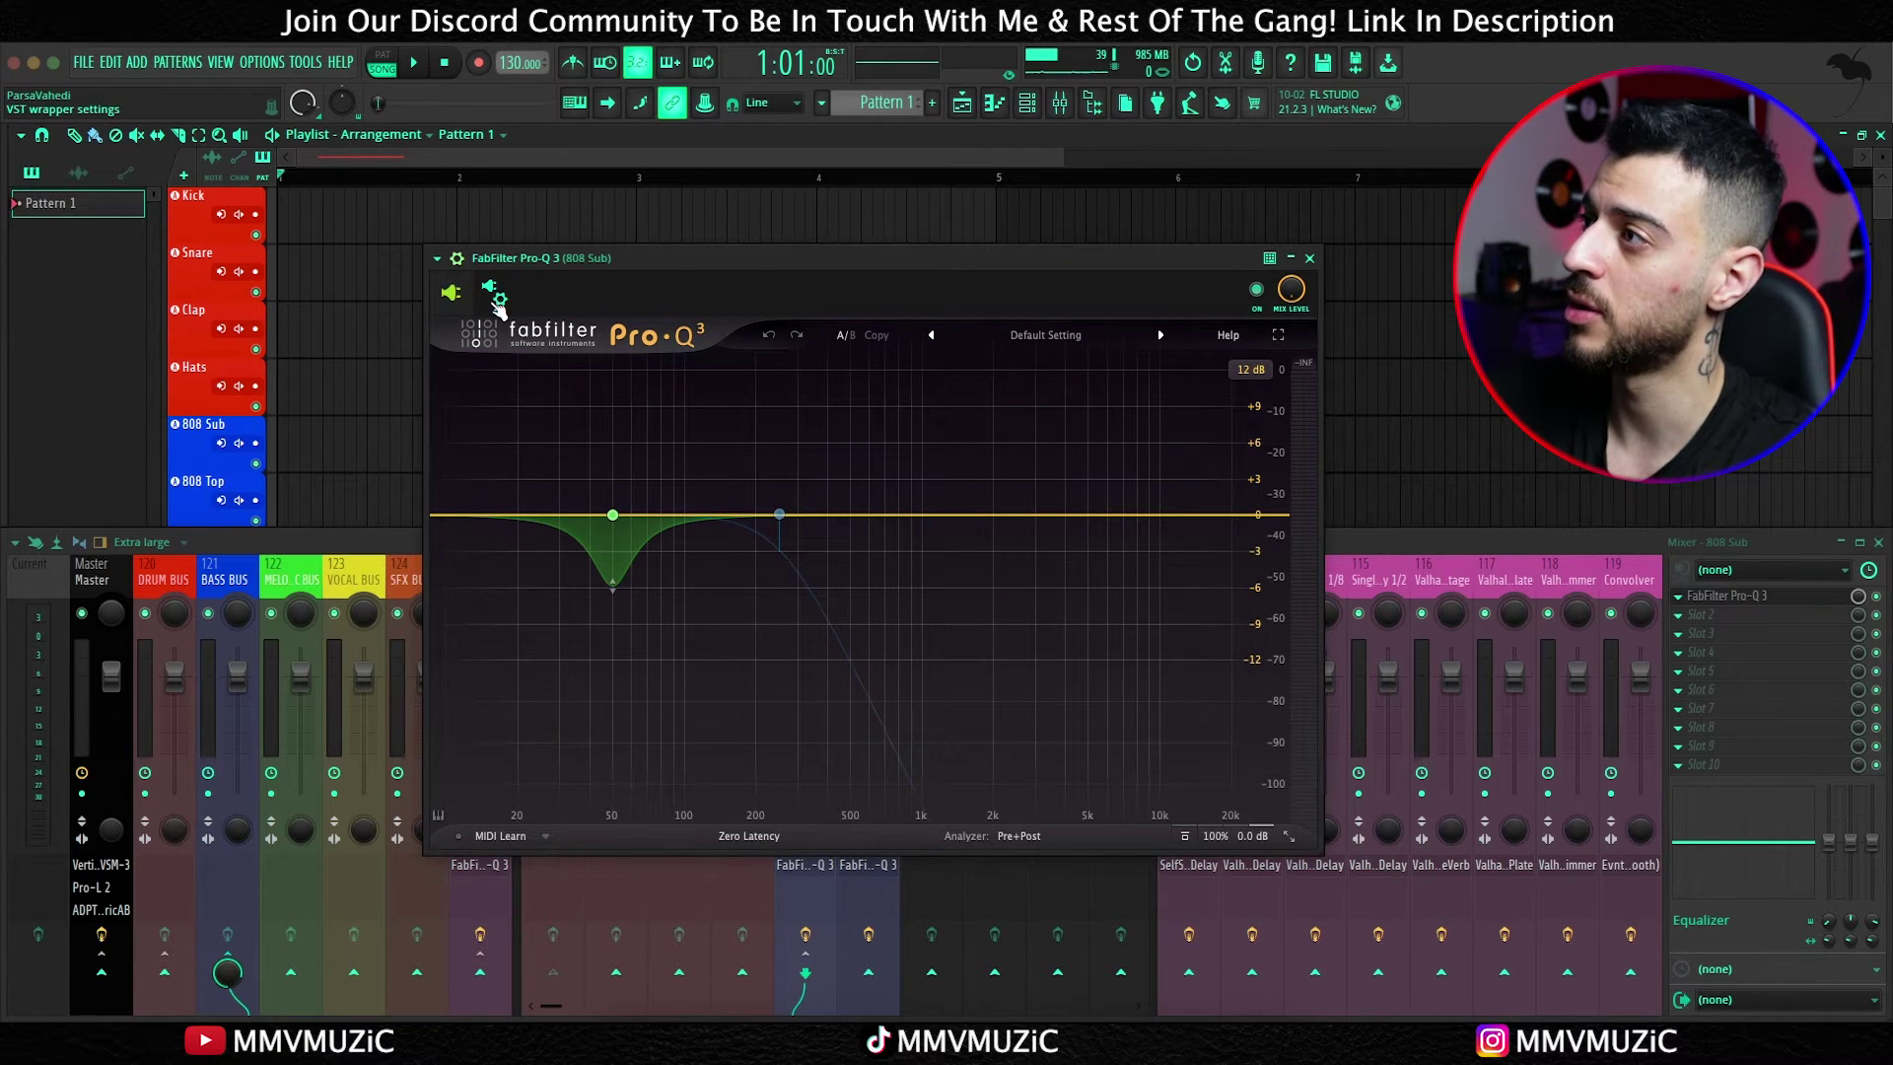
click(457, 259)
click(522, 341)
click(480, 573)
click(497, 606)
click(457, 260)
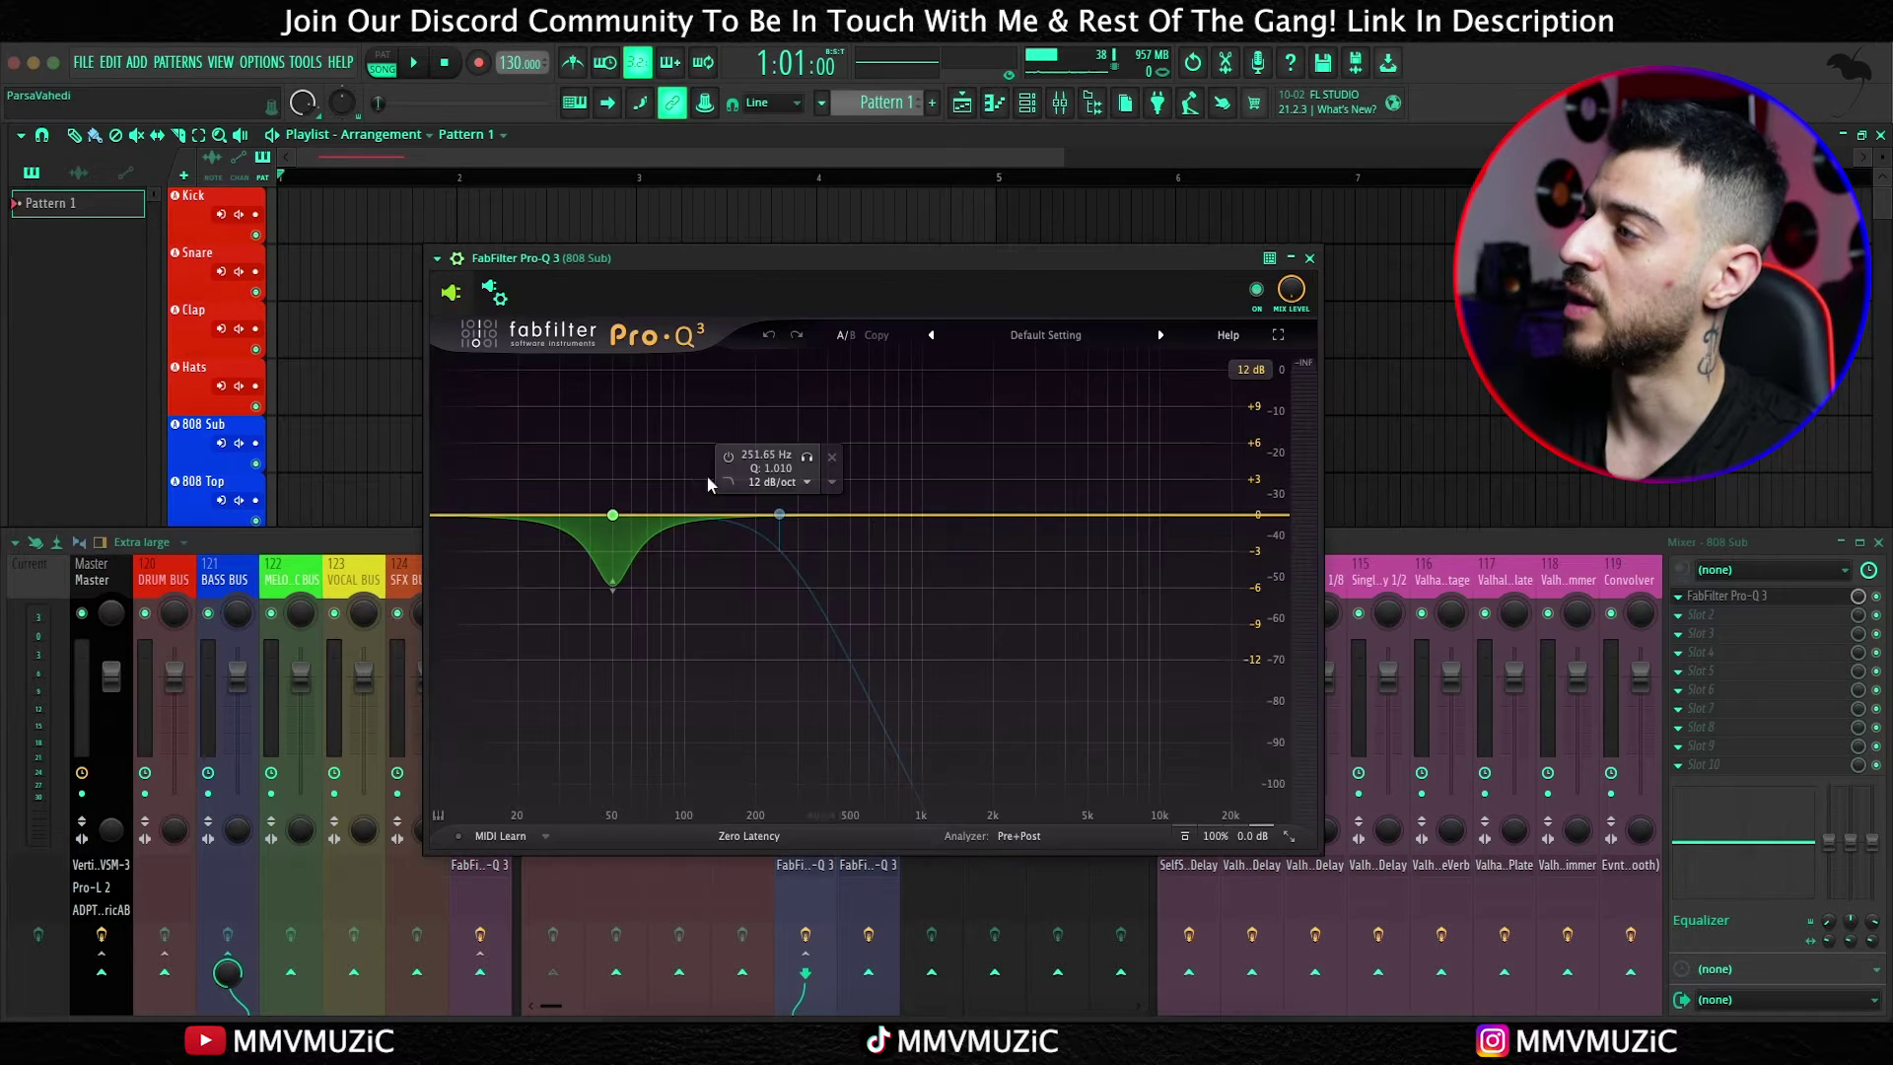
Step: Set the dynamic 50 Hz band in the 808 Sub's Pro-Q 3 to external side chain and close the plugin
click(615, 522)
drag(520, 448, 710, 621)
right_click(612, 515)
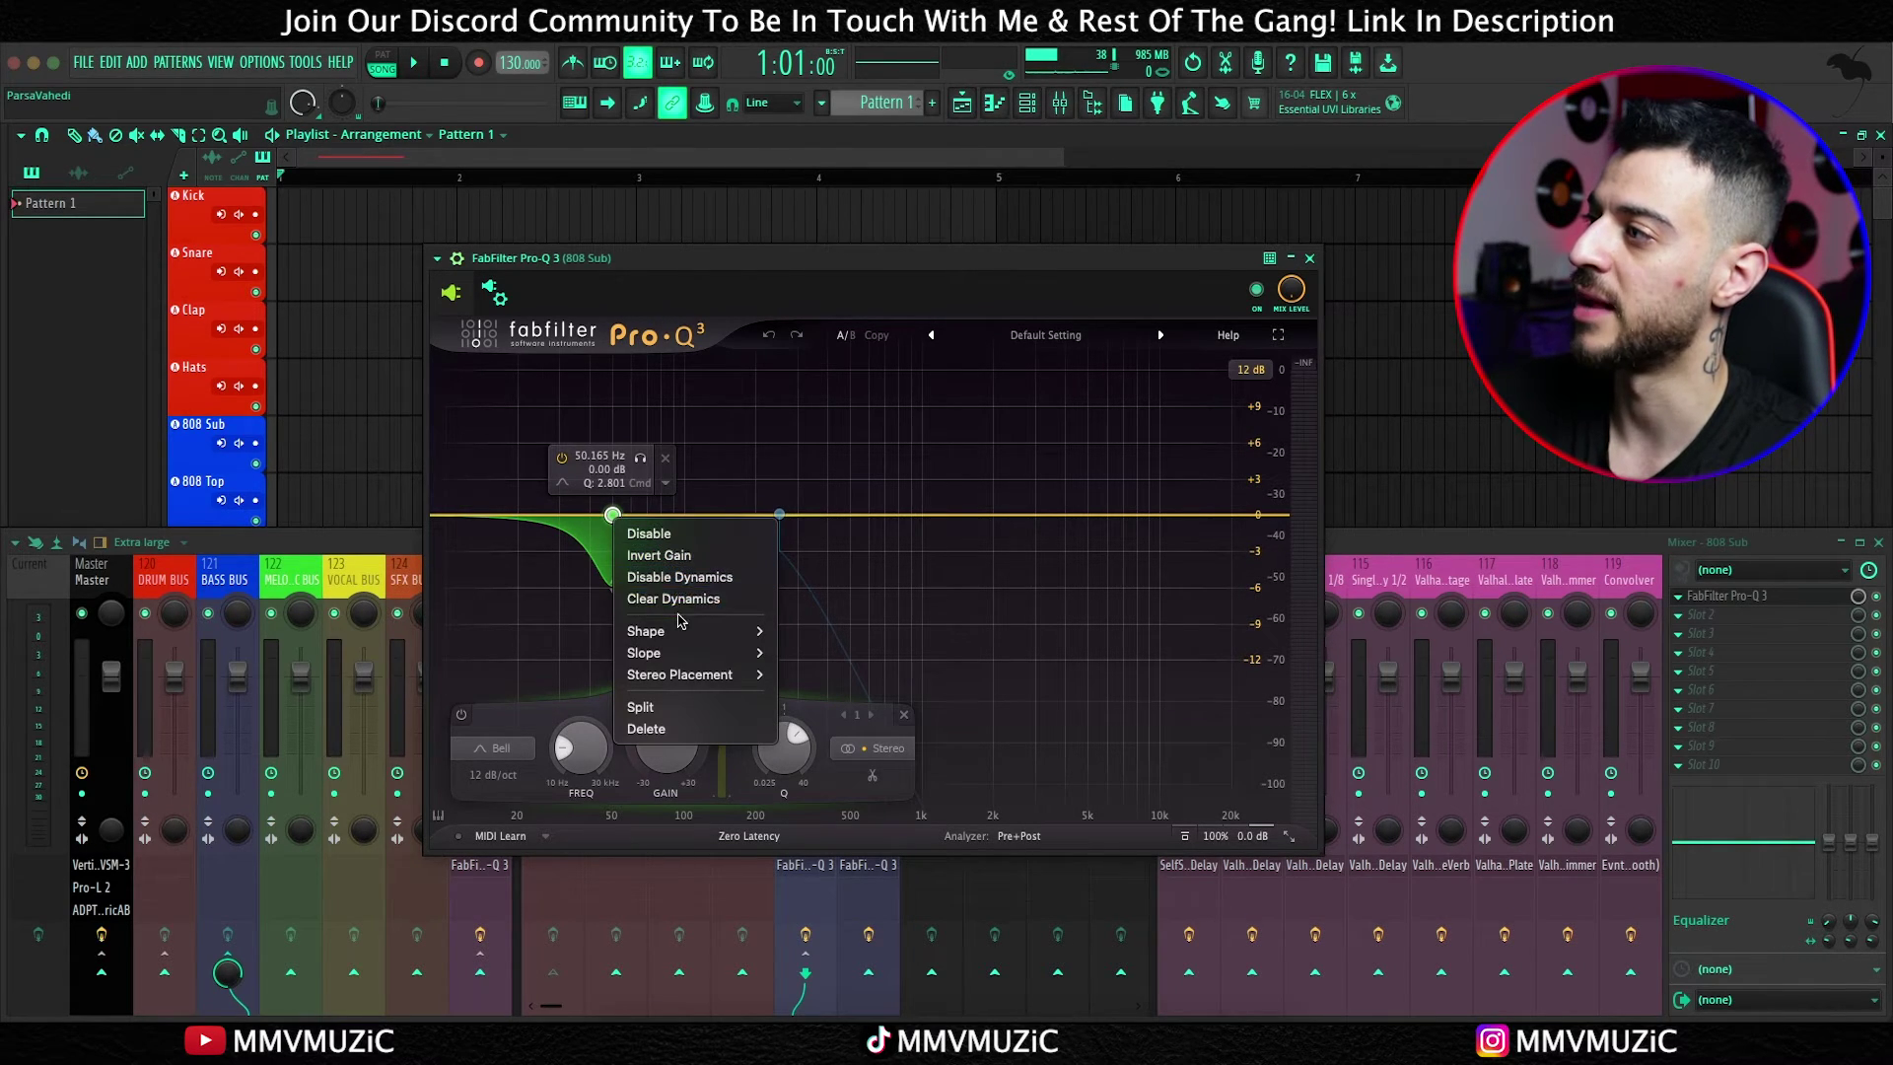
key(Escape)
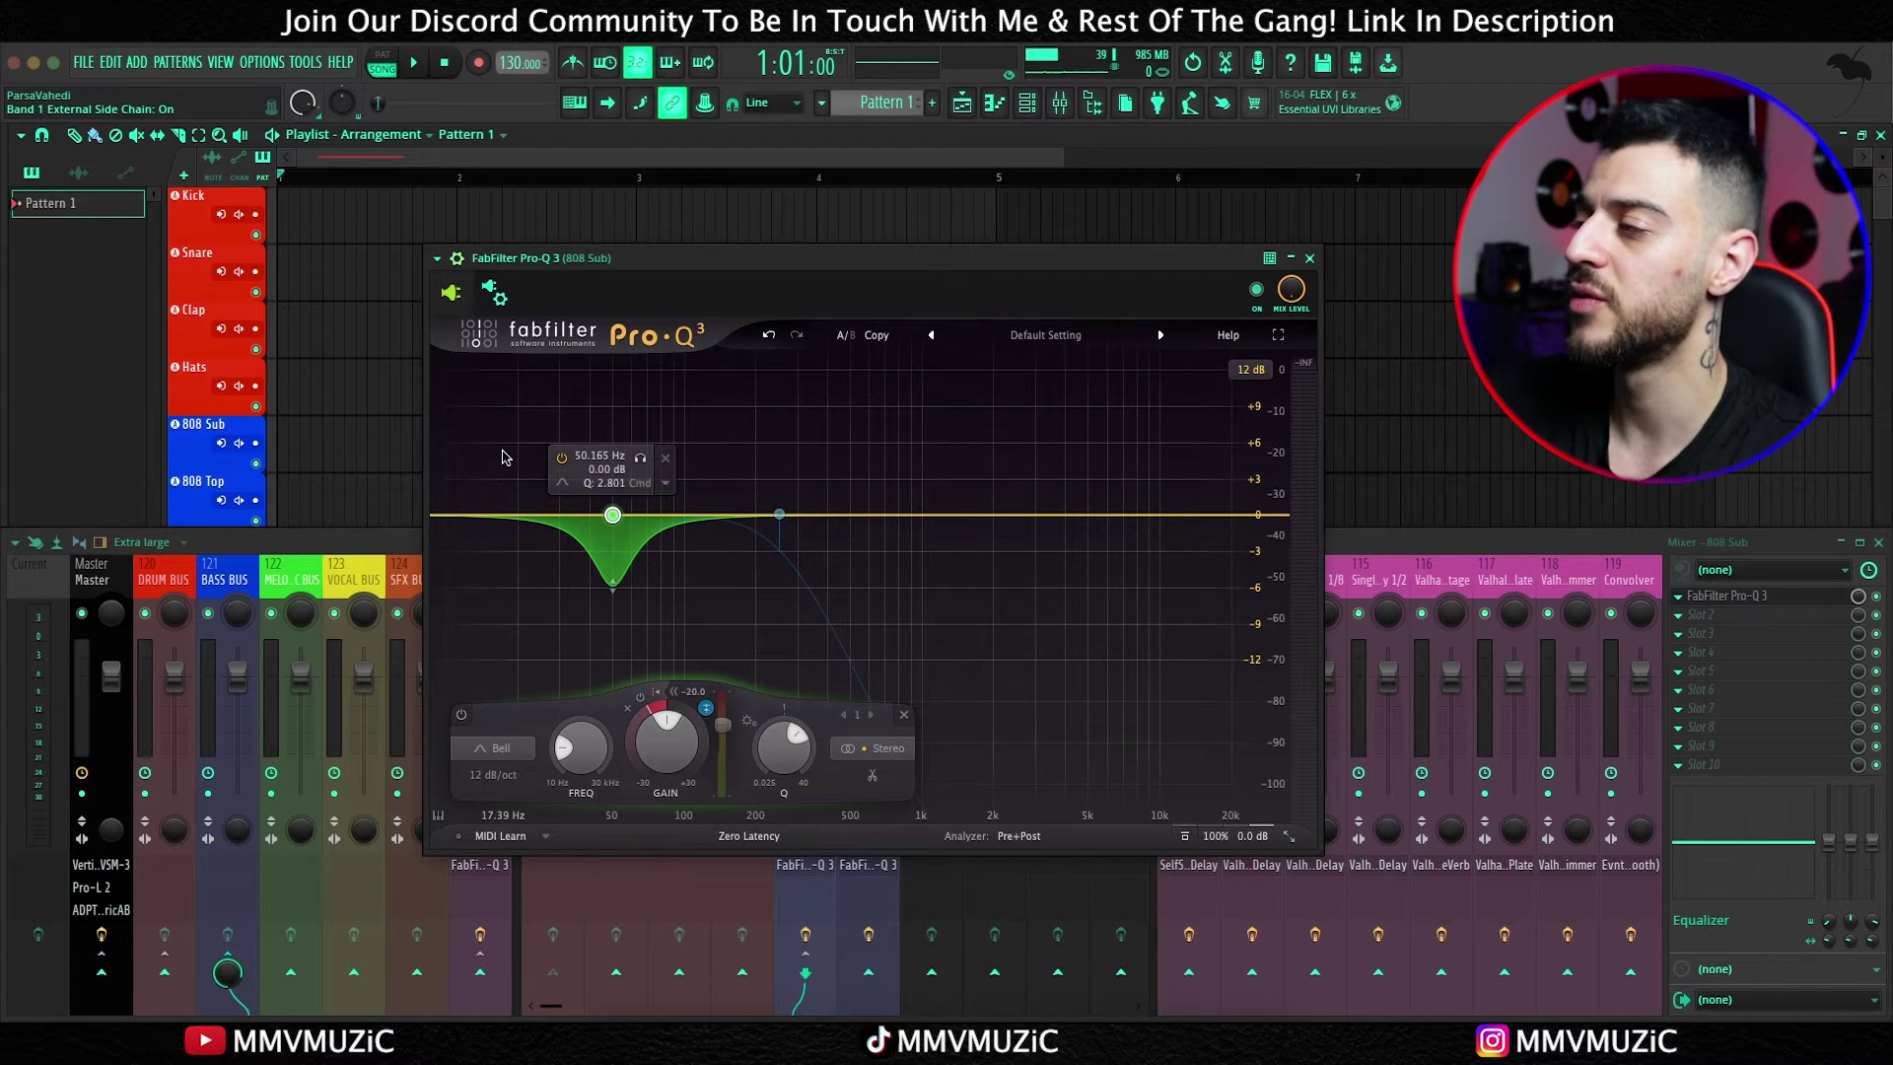
drag(544, 510, 727, 641)
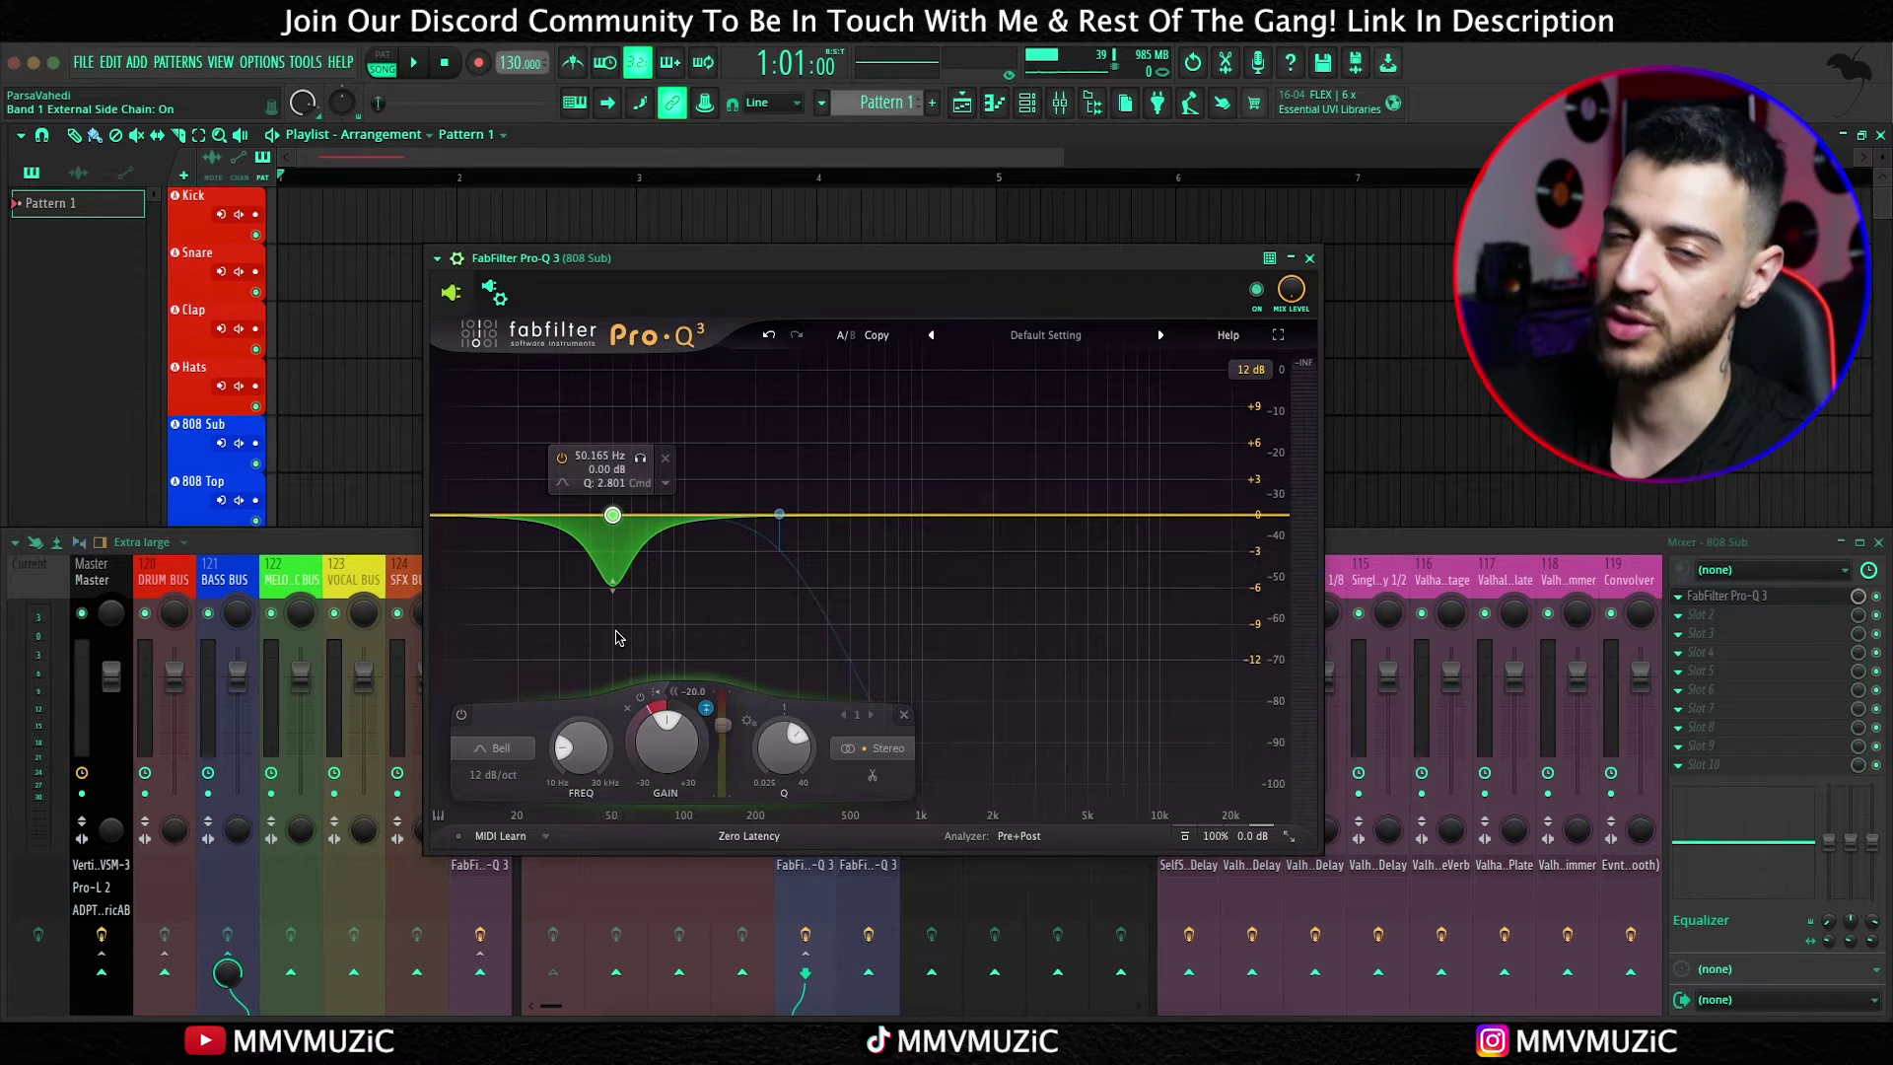
key(Escape)
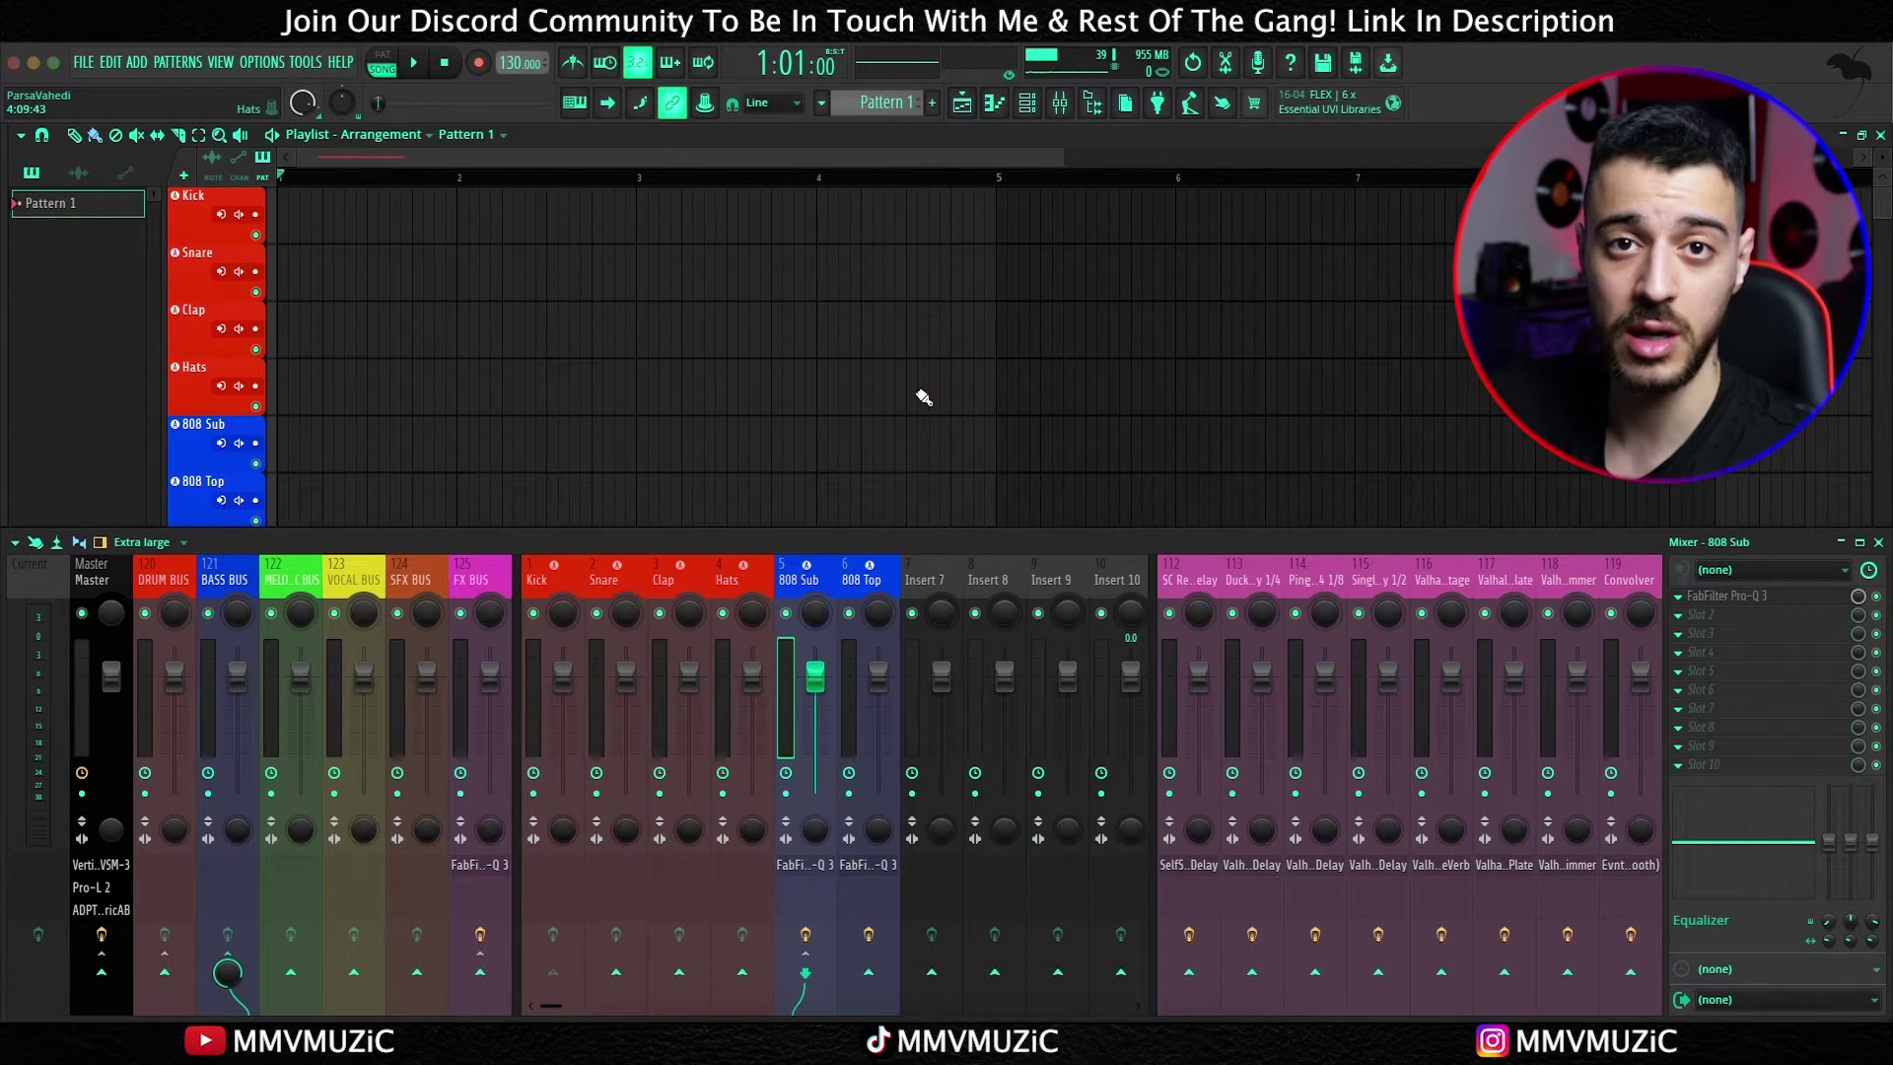
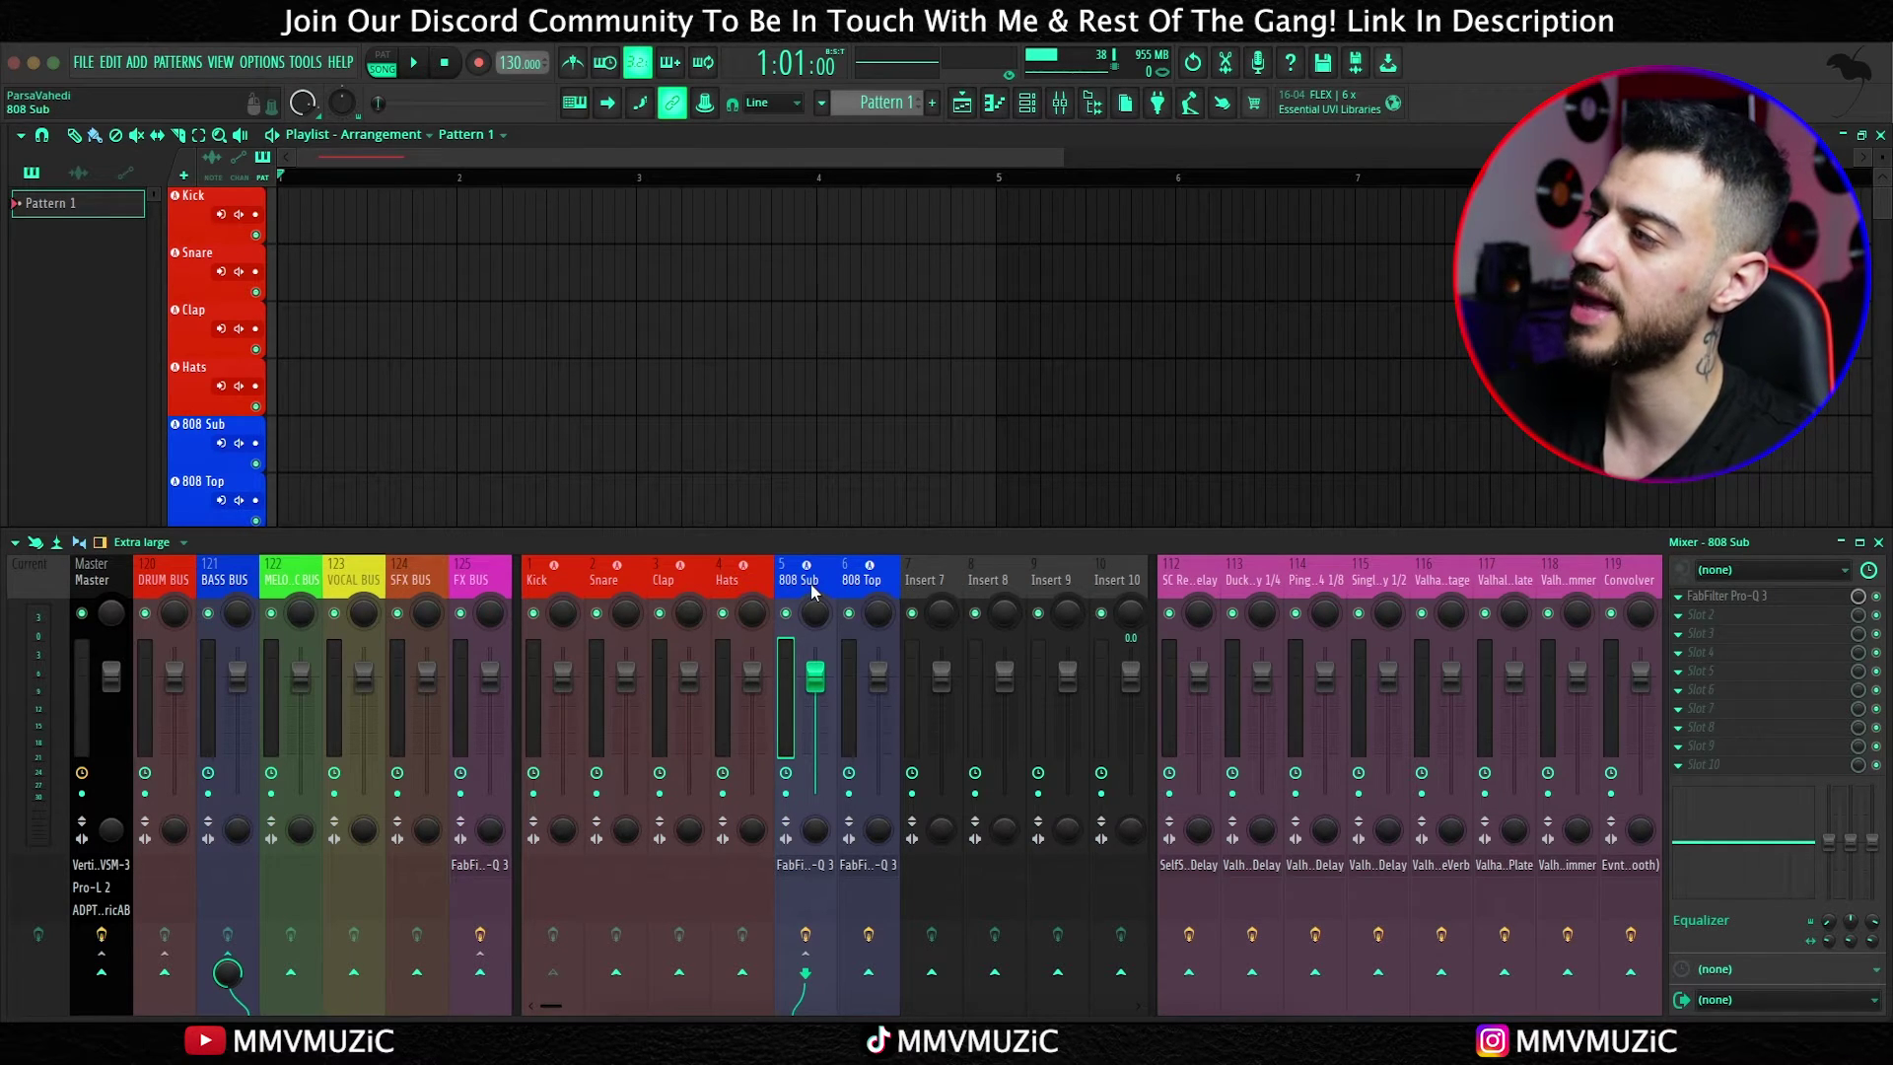
Step: Examine the low-cut band in the 808 Top track's FabFilter Pro-Q 3 and close the plugin
click(868, 581)
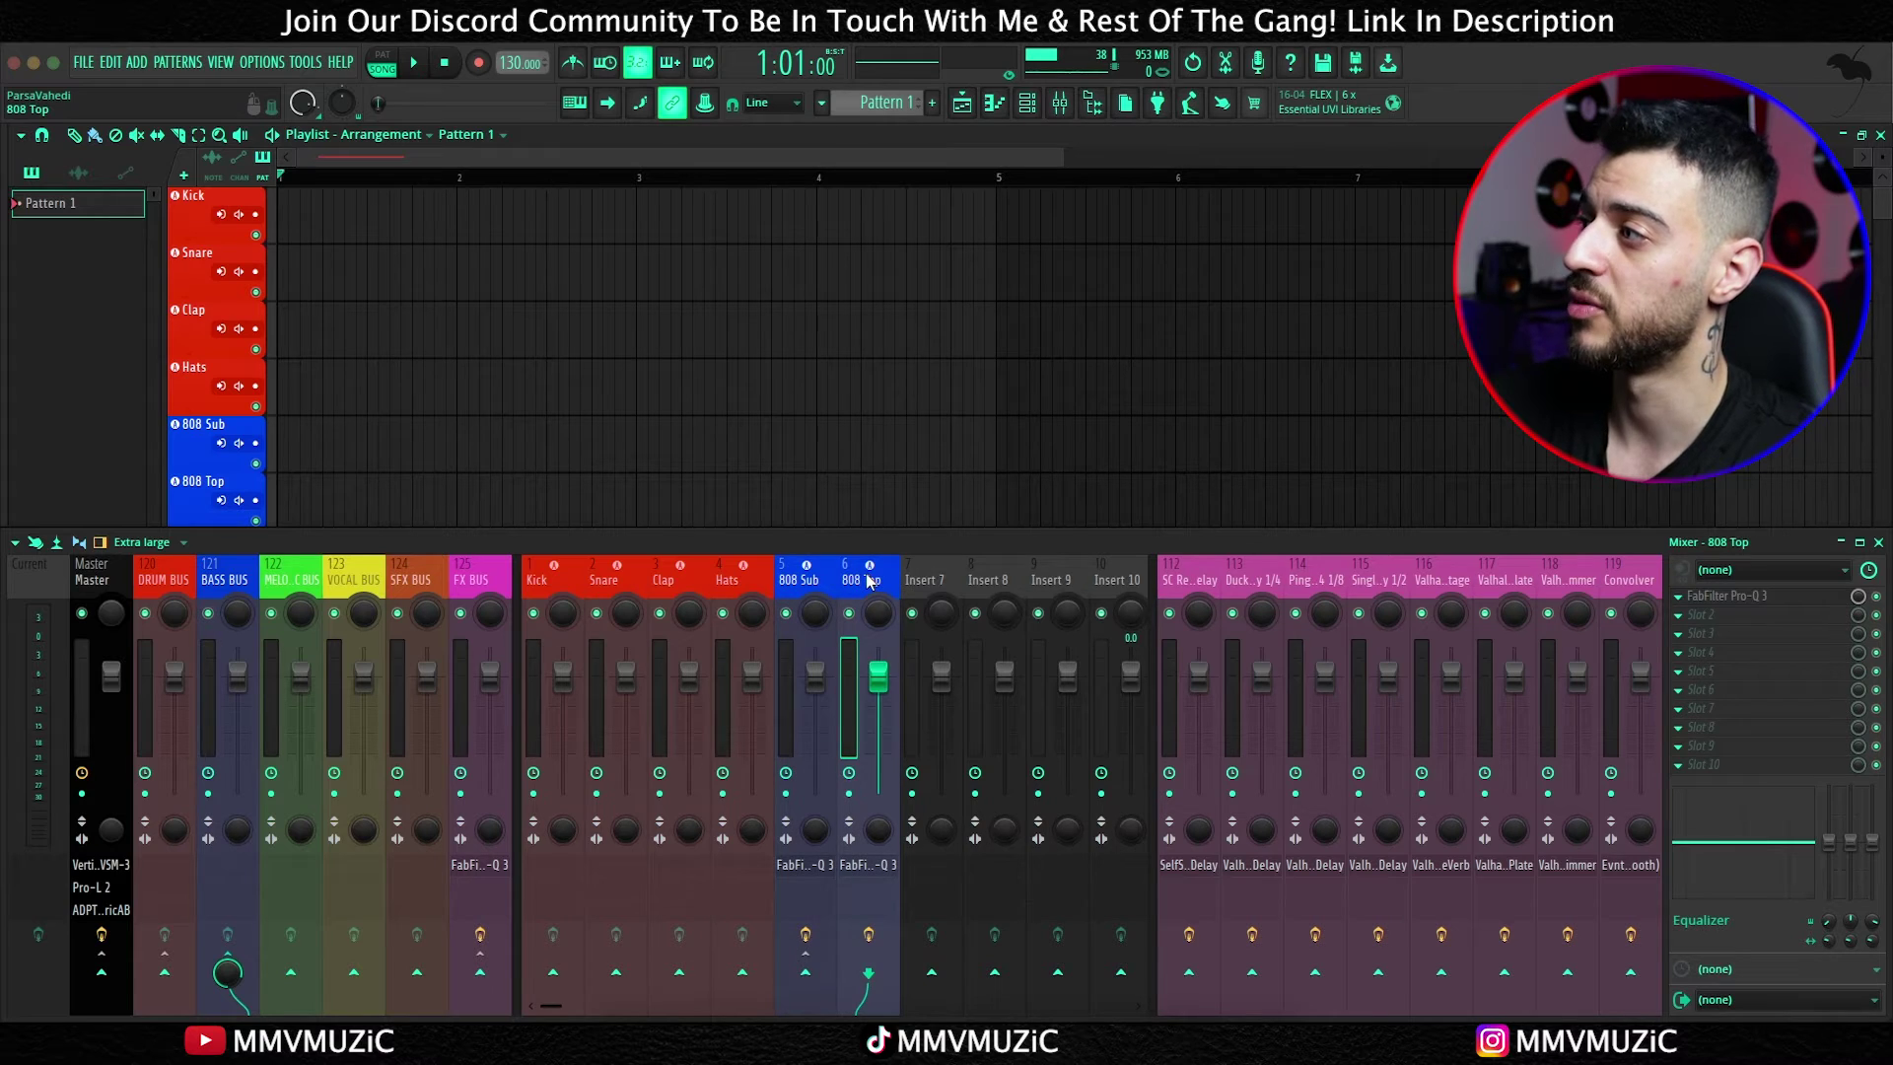
click(1751, 604)
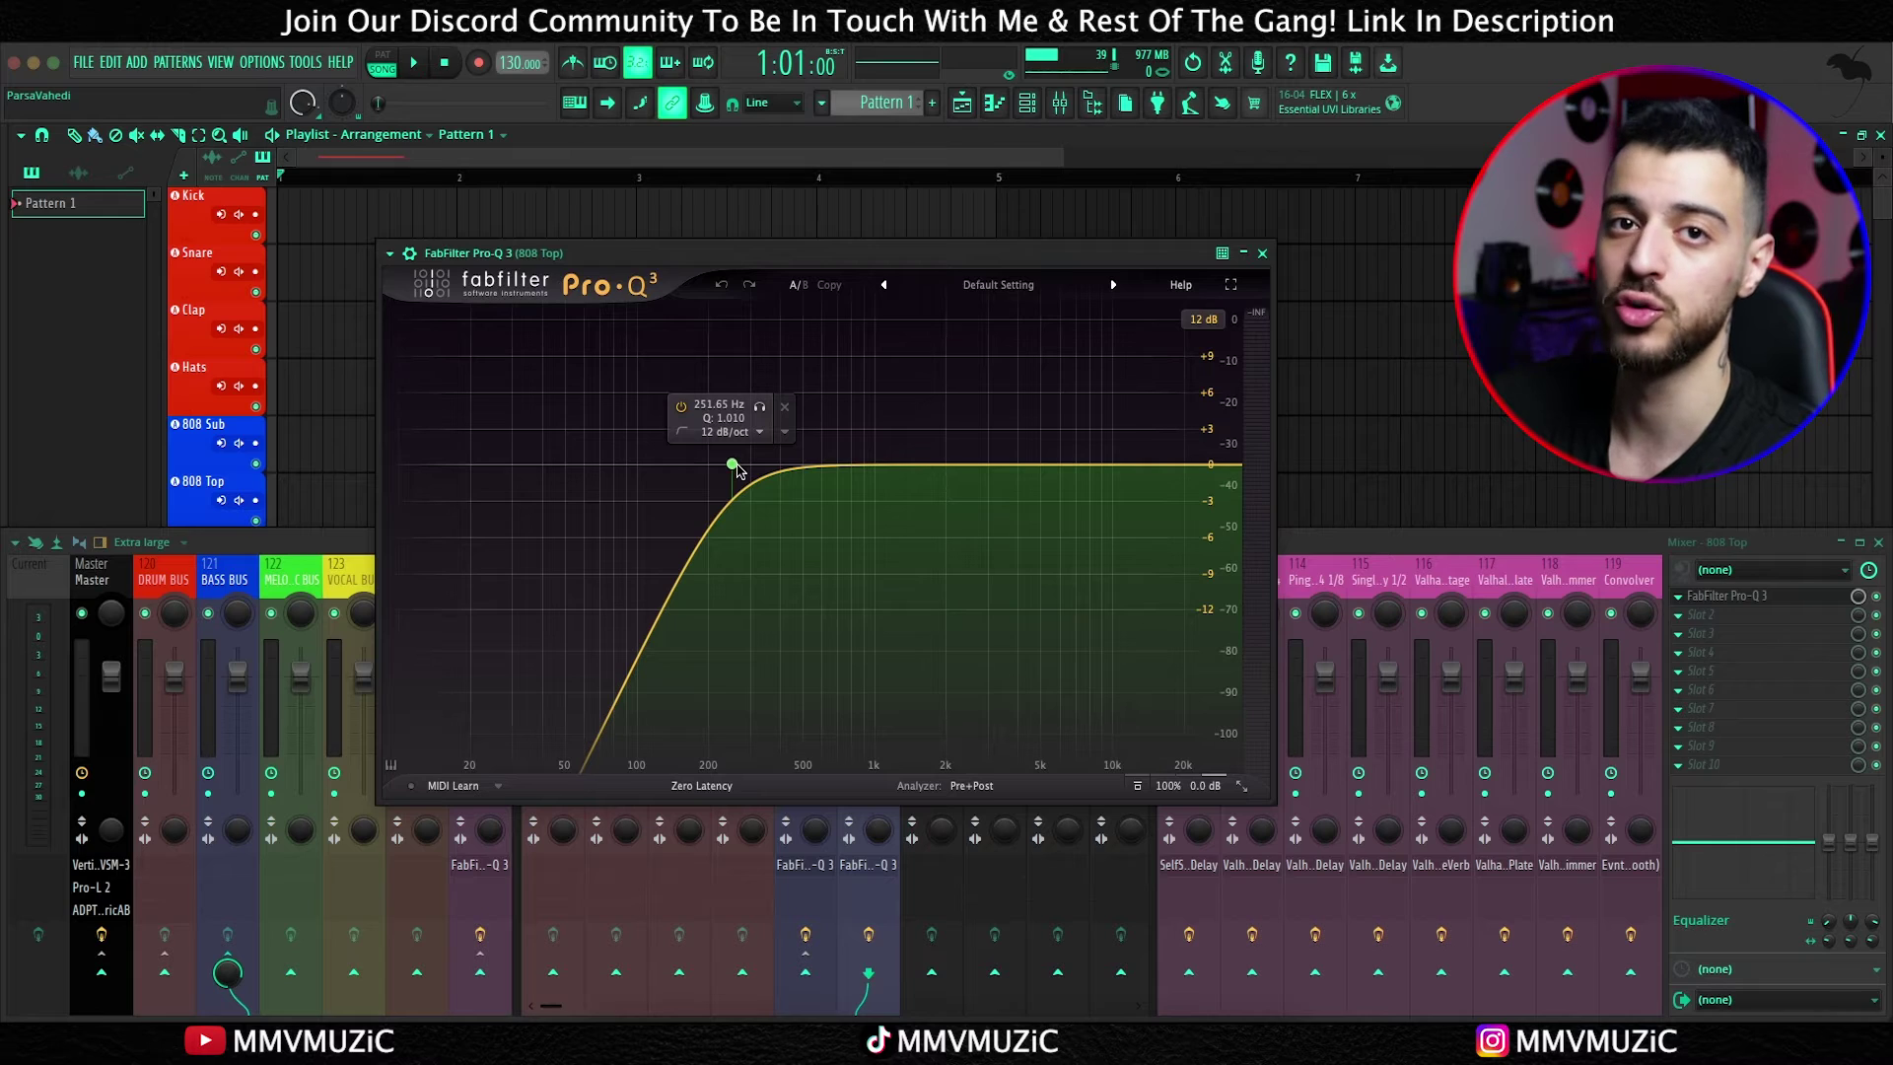
key(Escape)
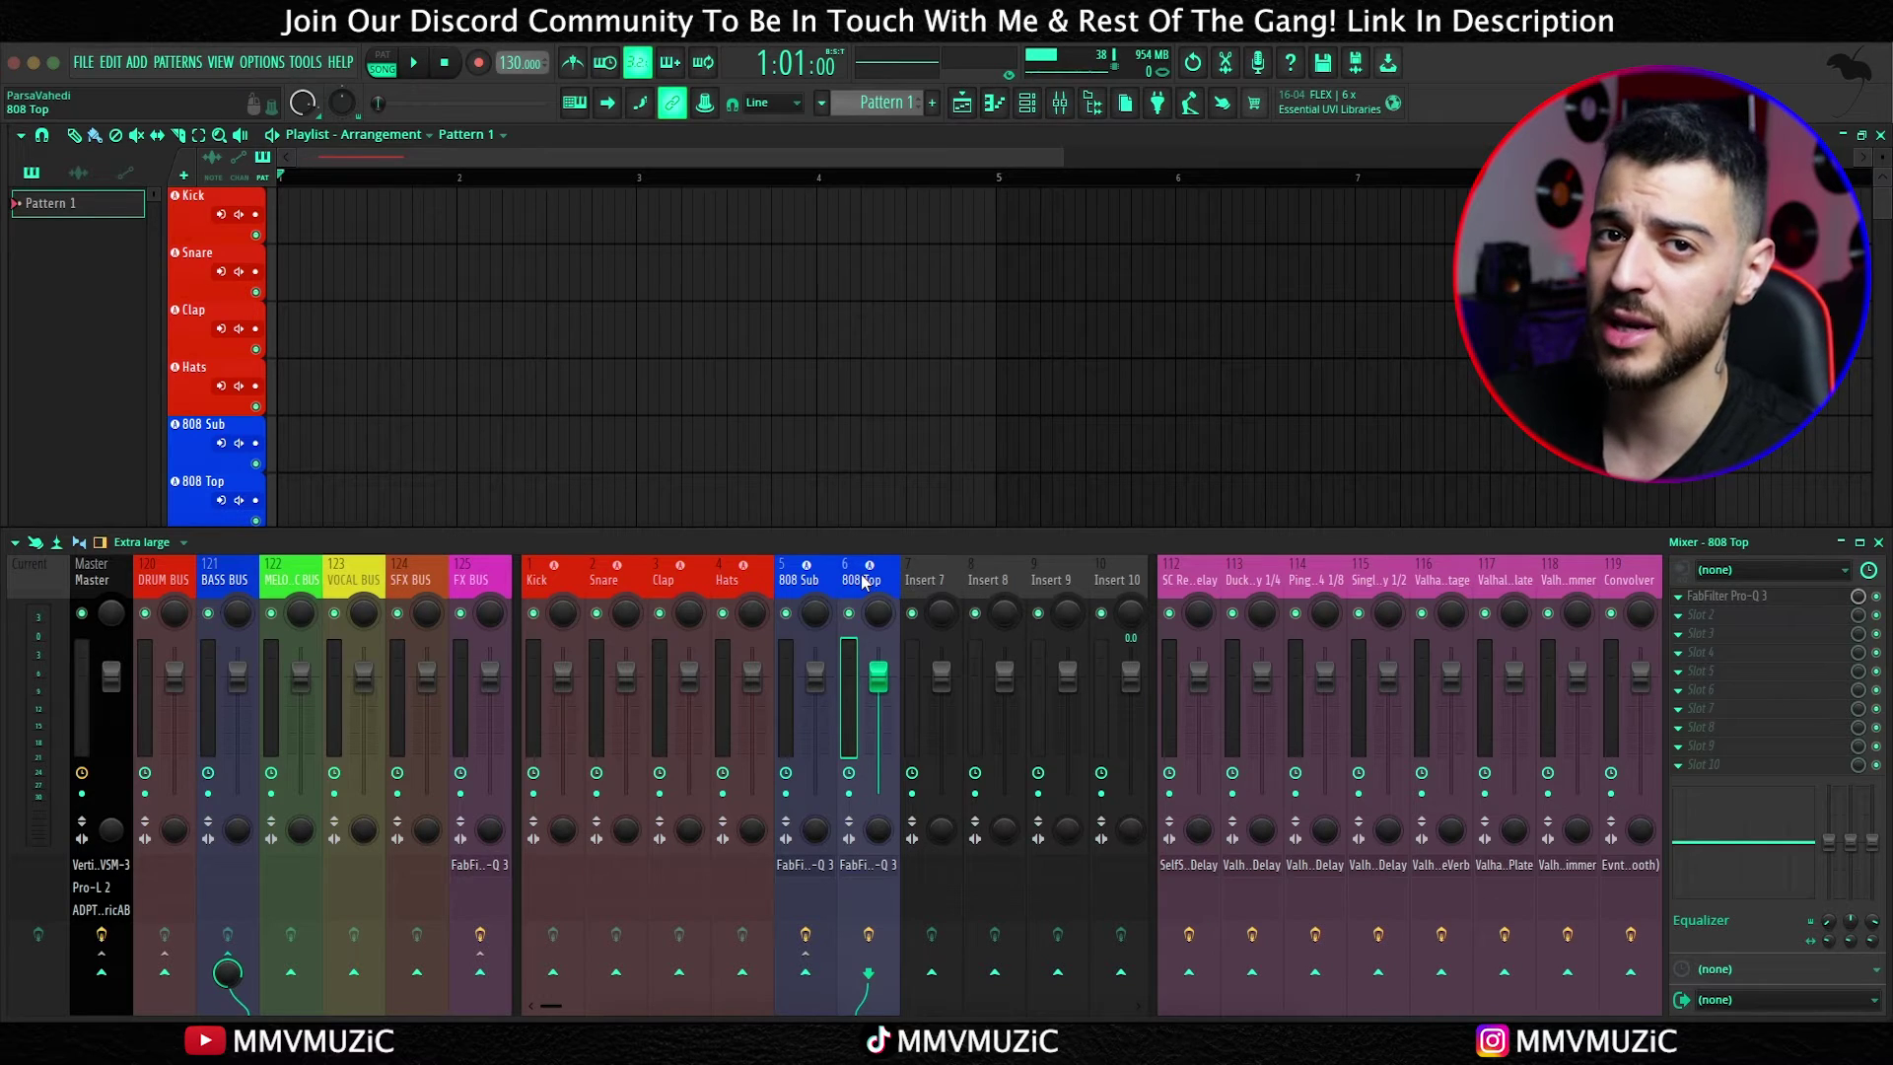
Step: Enable the 251.65 Hz high-cut band in the 808 Sub's Pro-Q 3, close the plugin and select the 808 Top track
click(803, 580)
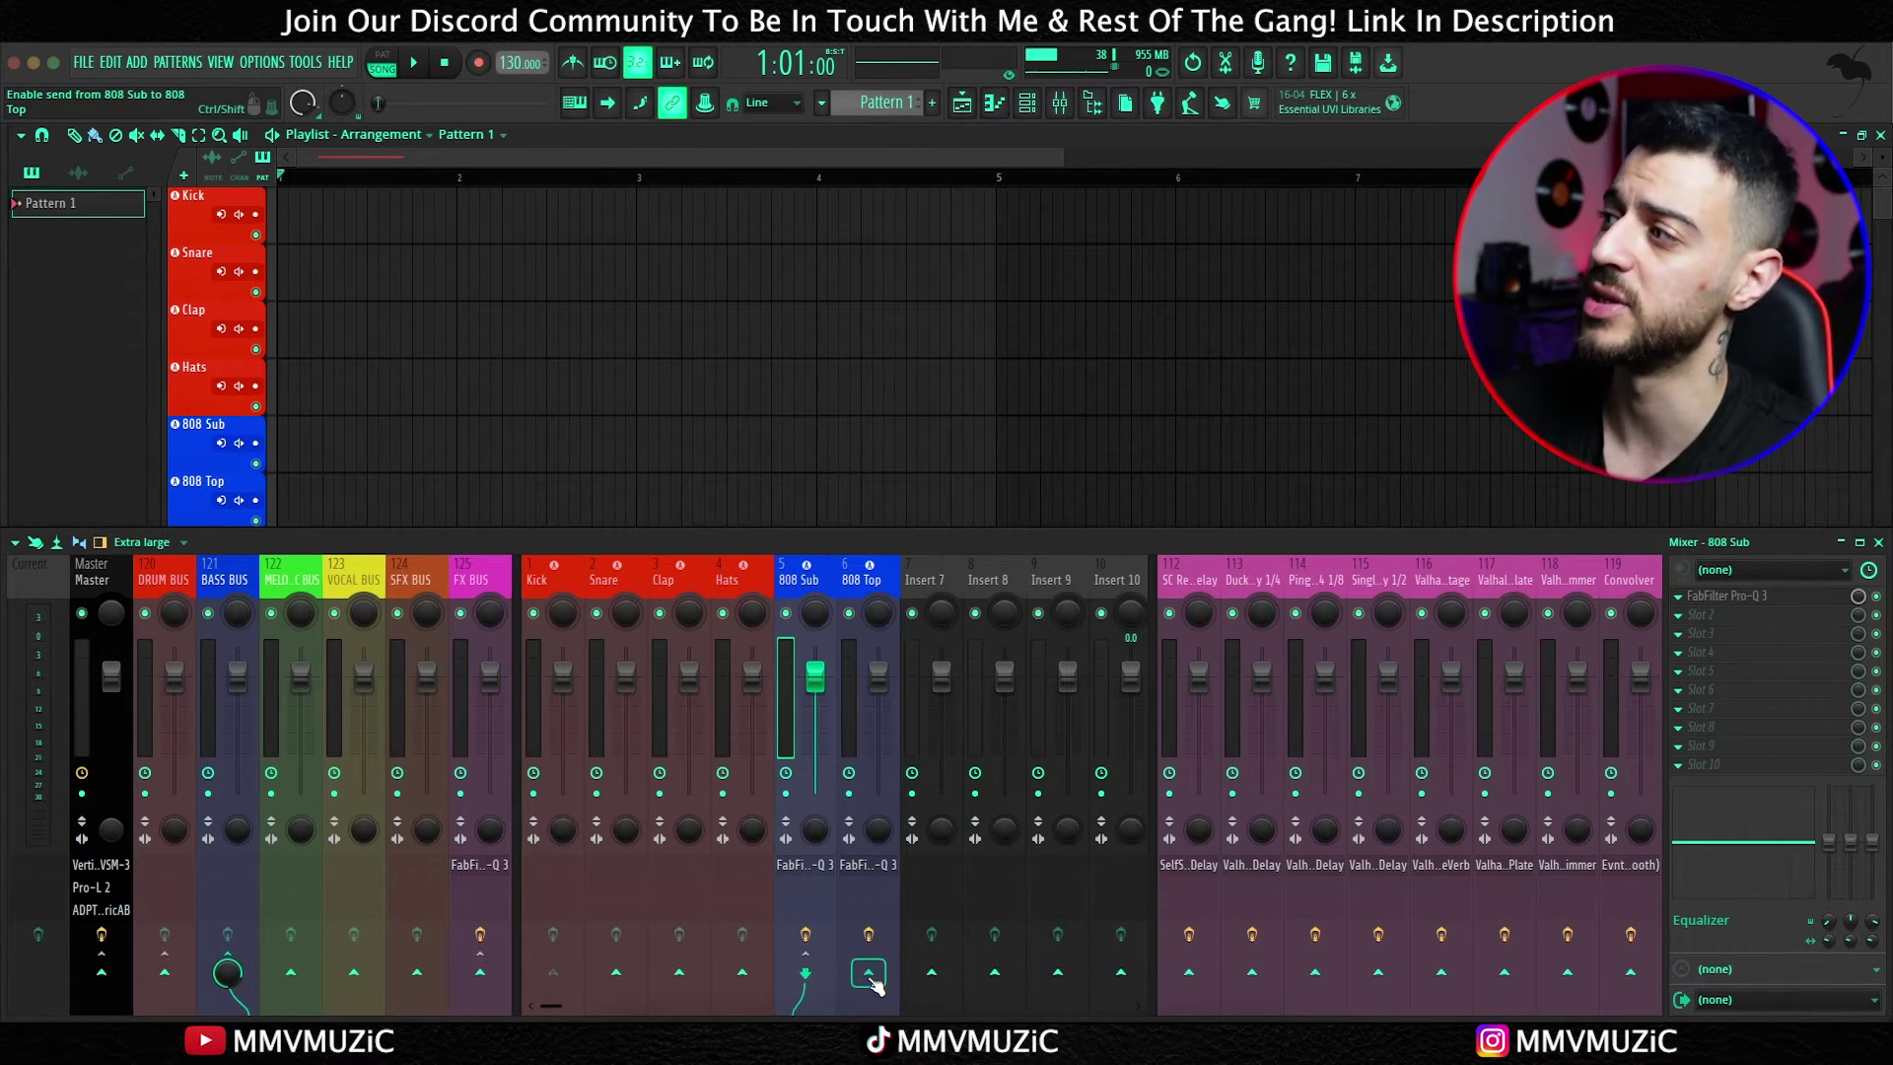
click(804, 865)
mouse_move(786, 503)
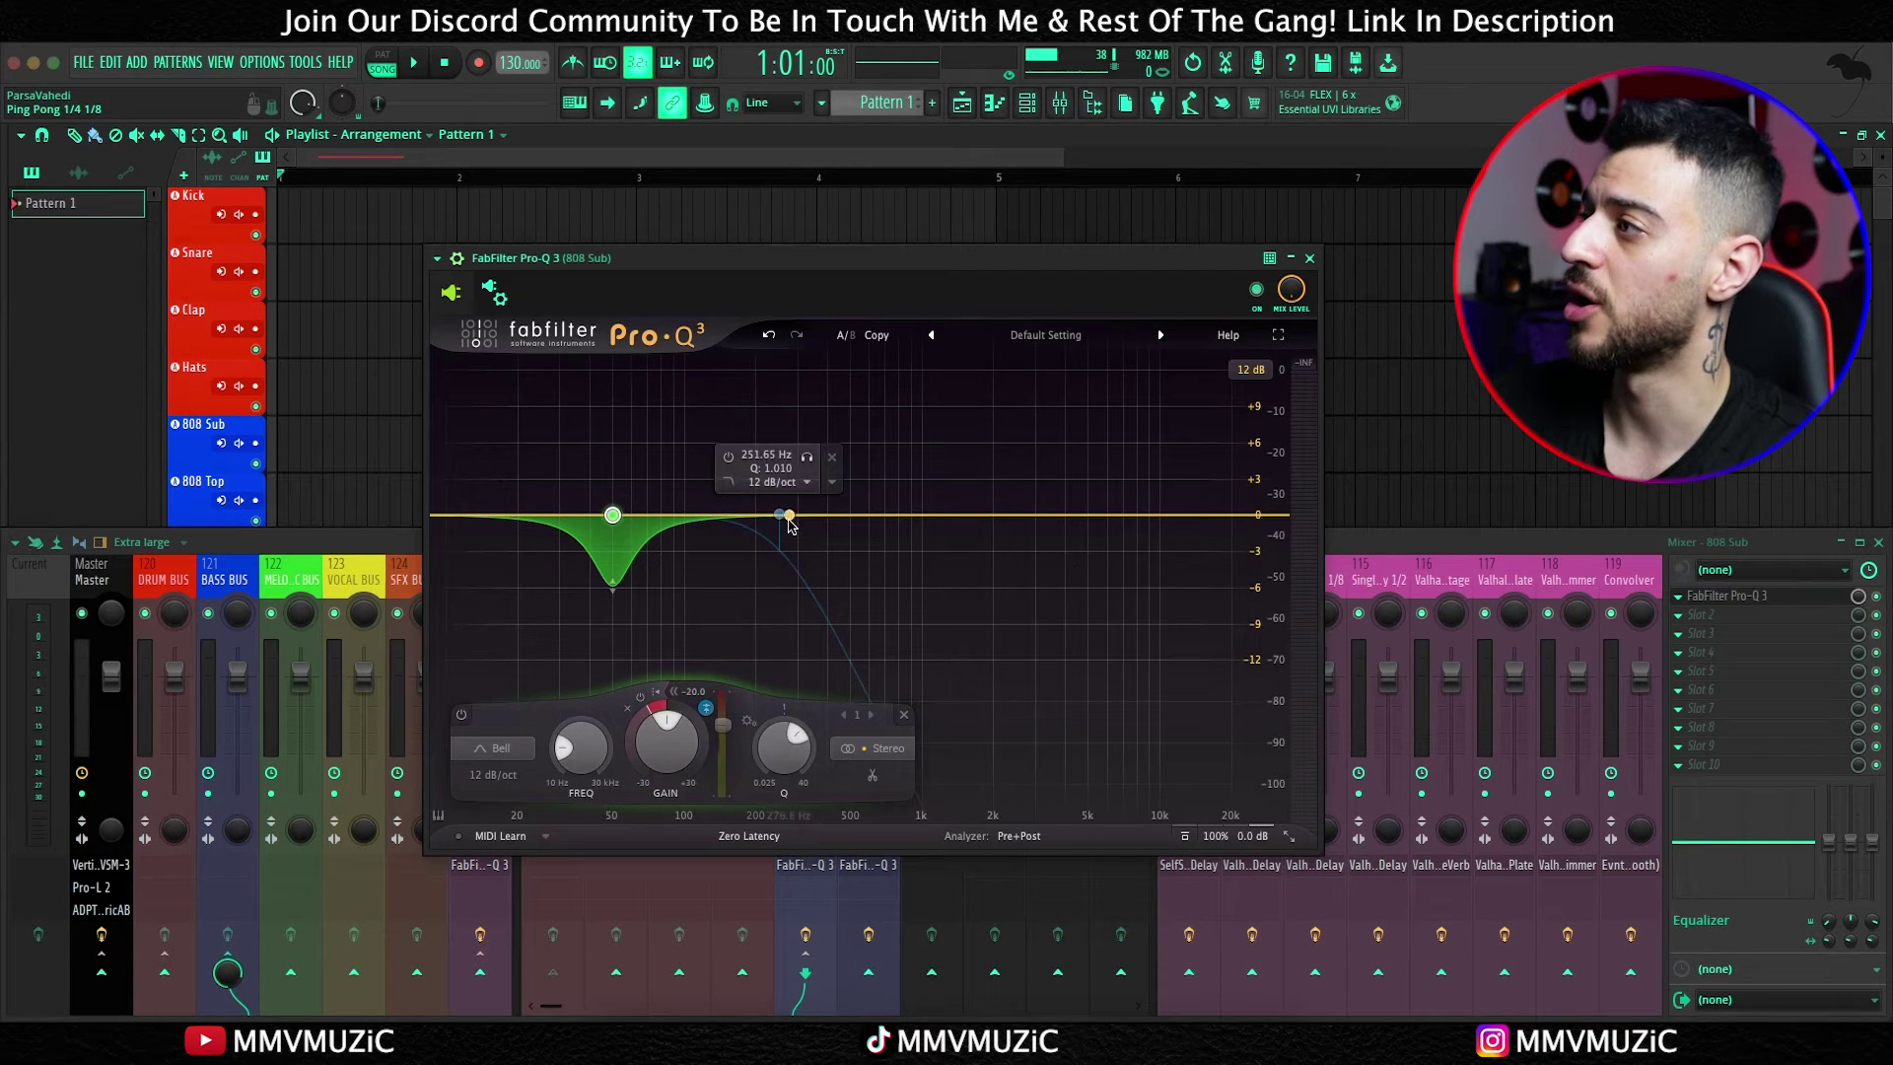
click(729, 456)
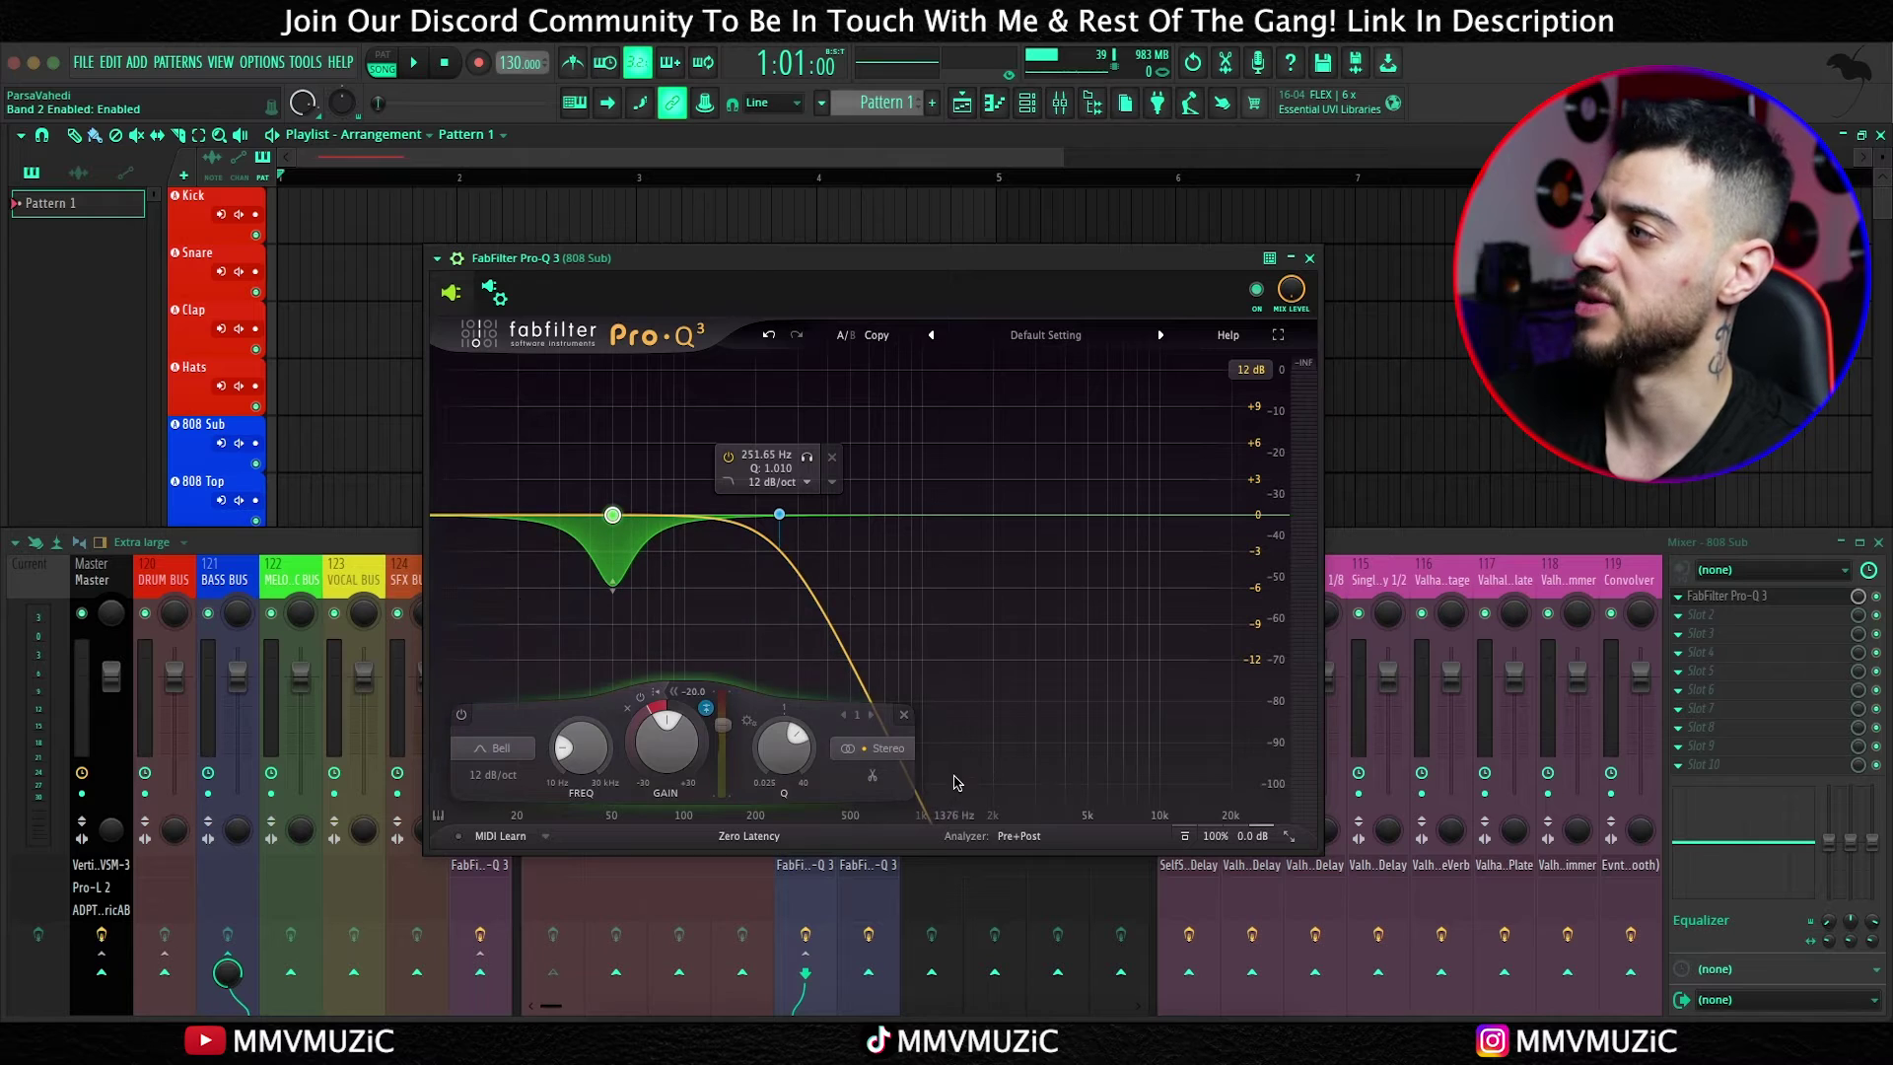
mouse_move(784, 521)
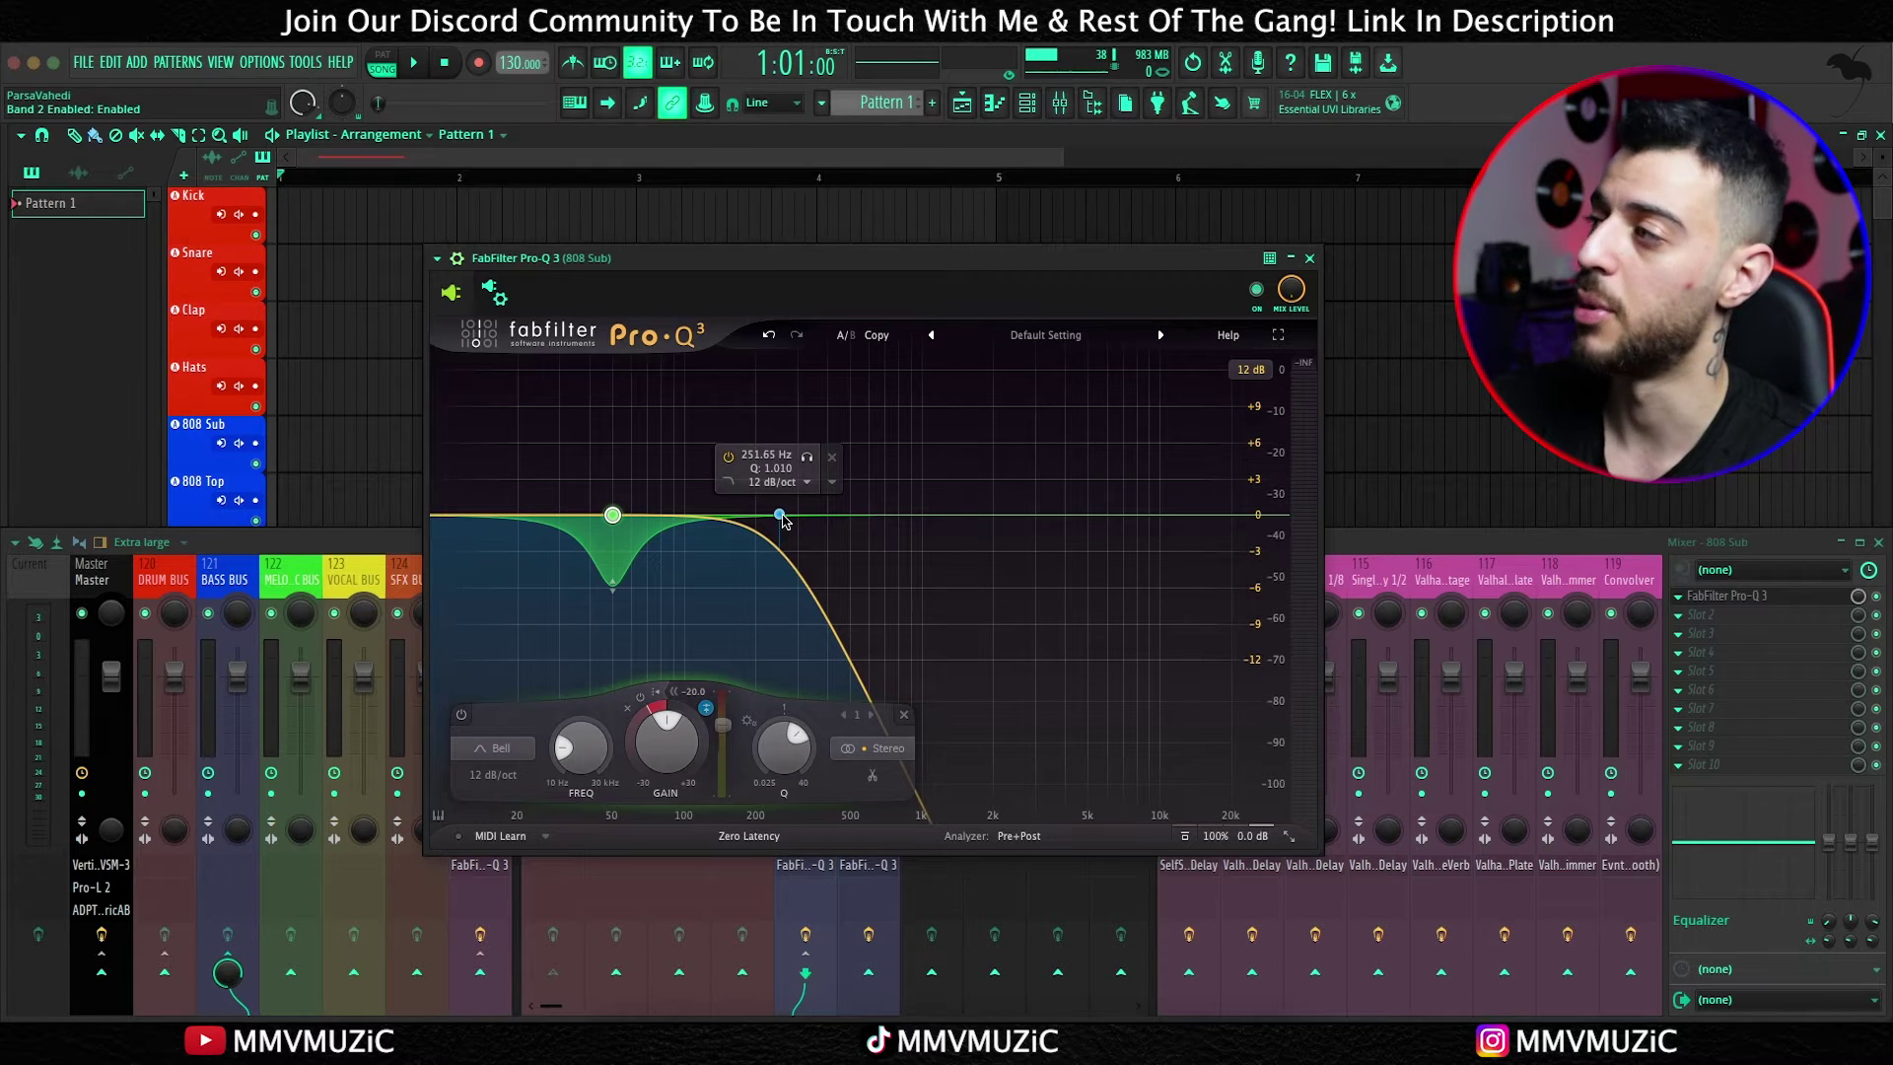
click(1309, 258)
click(860, 579)
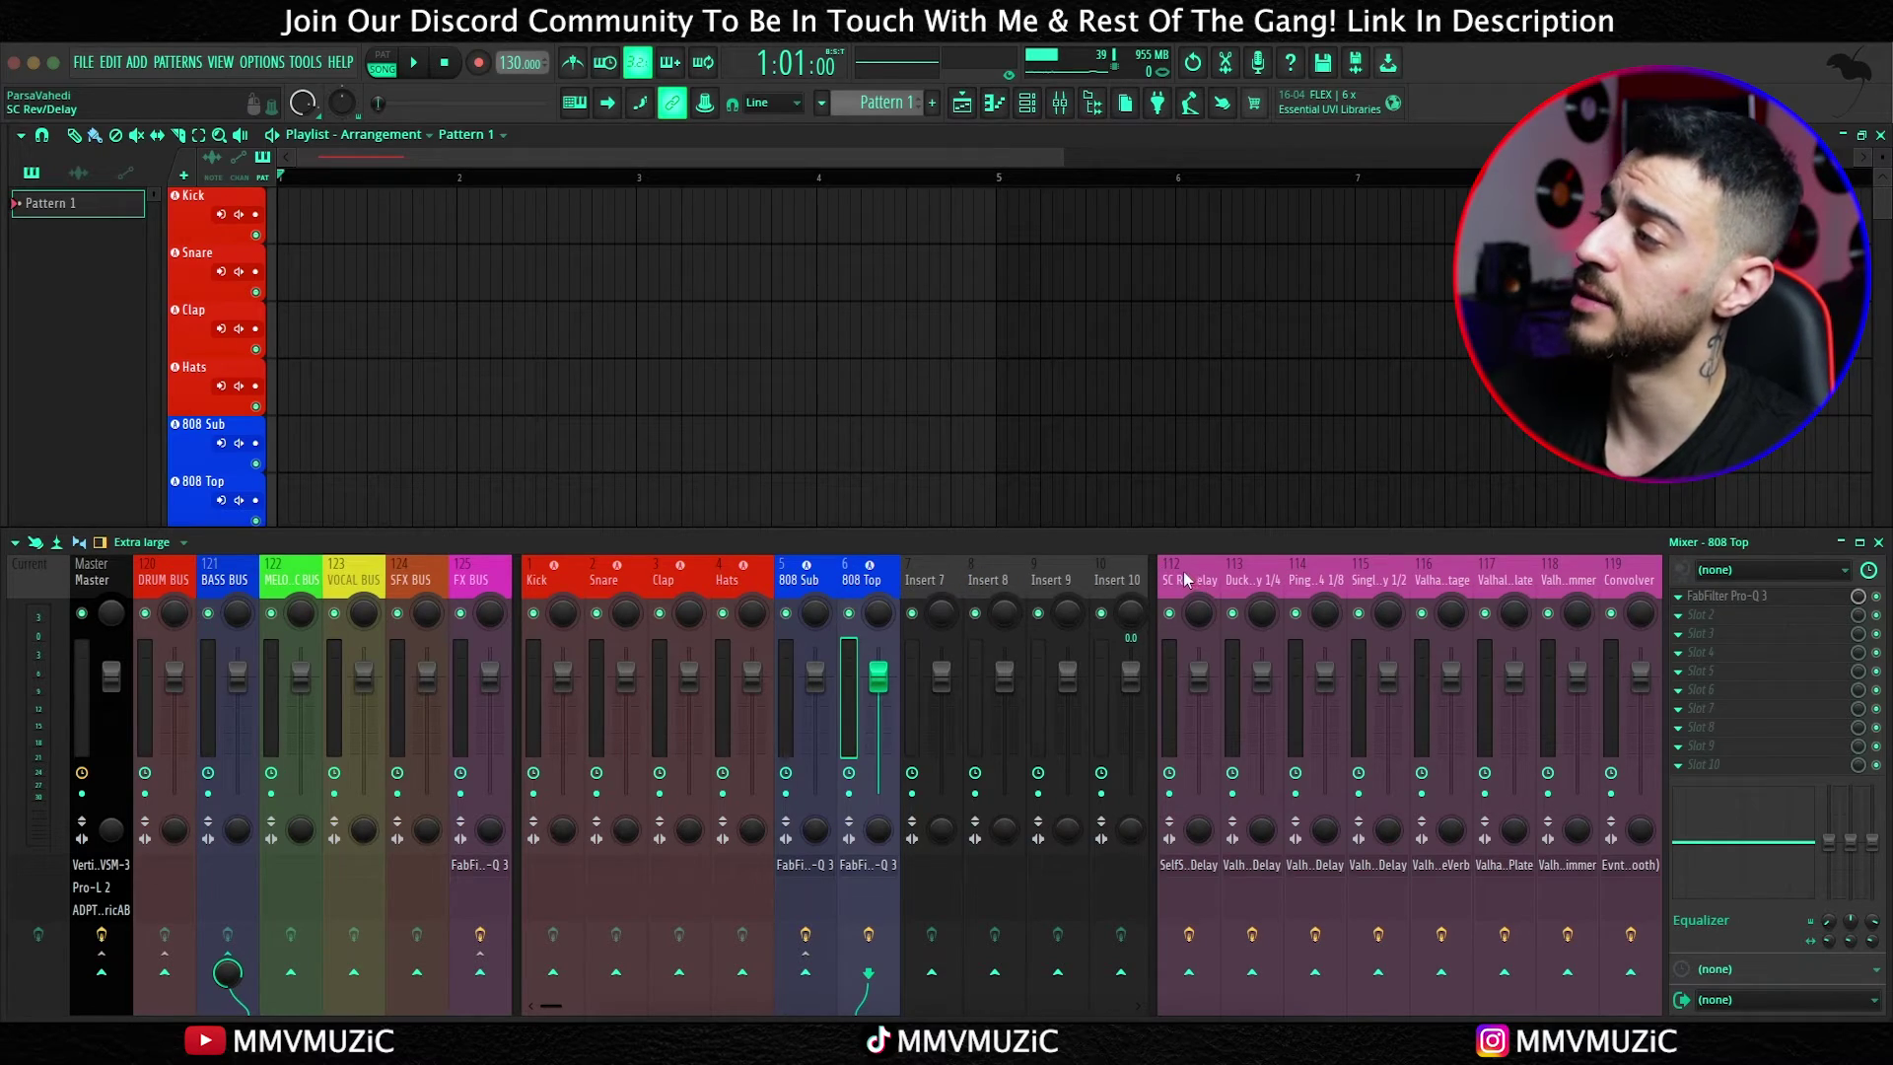
Step: Look through the effect send tracks from SC Rev/Delay to Convolver, selecting Valhalla Vintage to Convolver as a group
click(1201, 576)
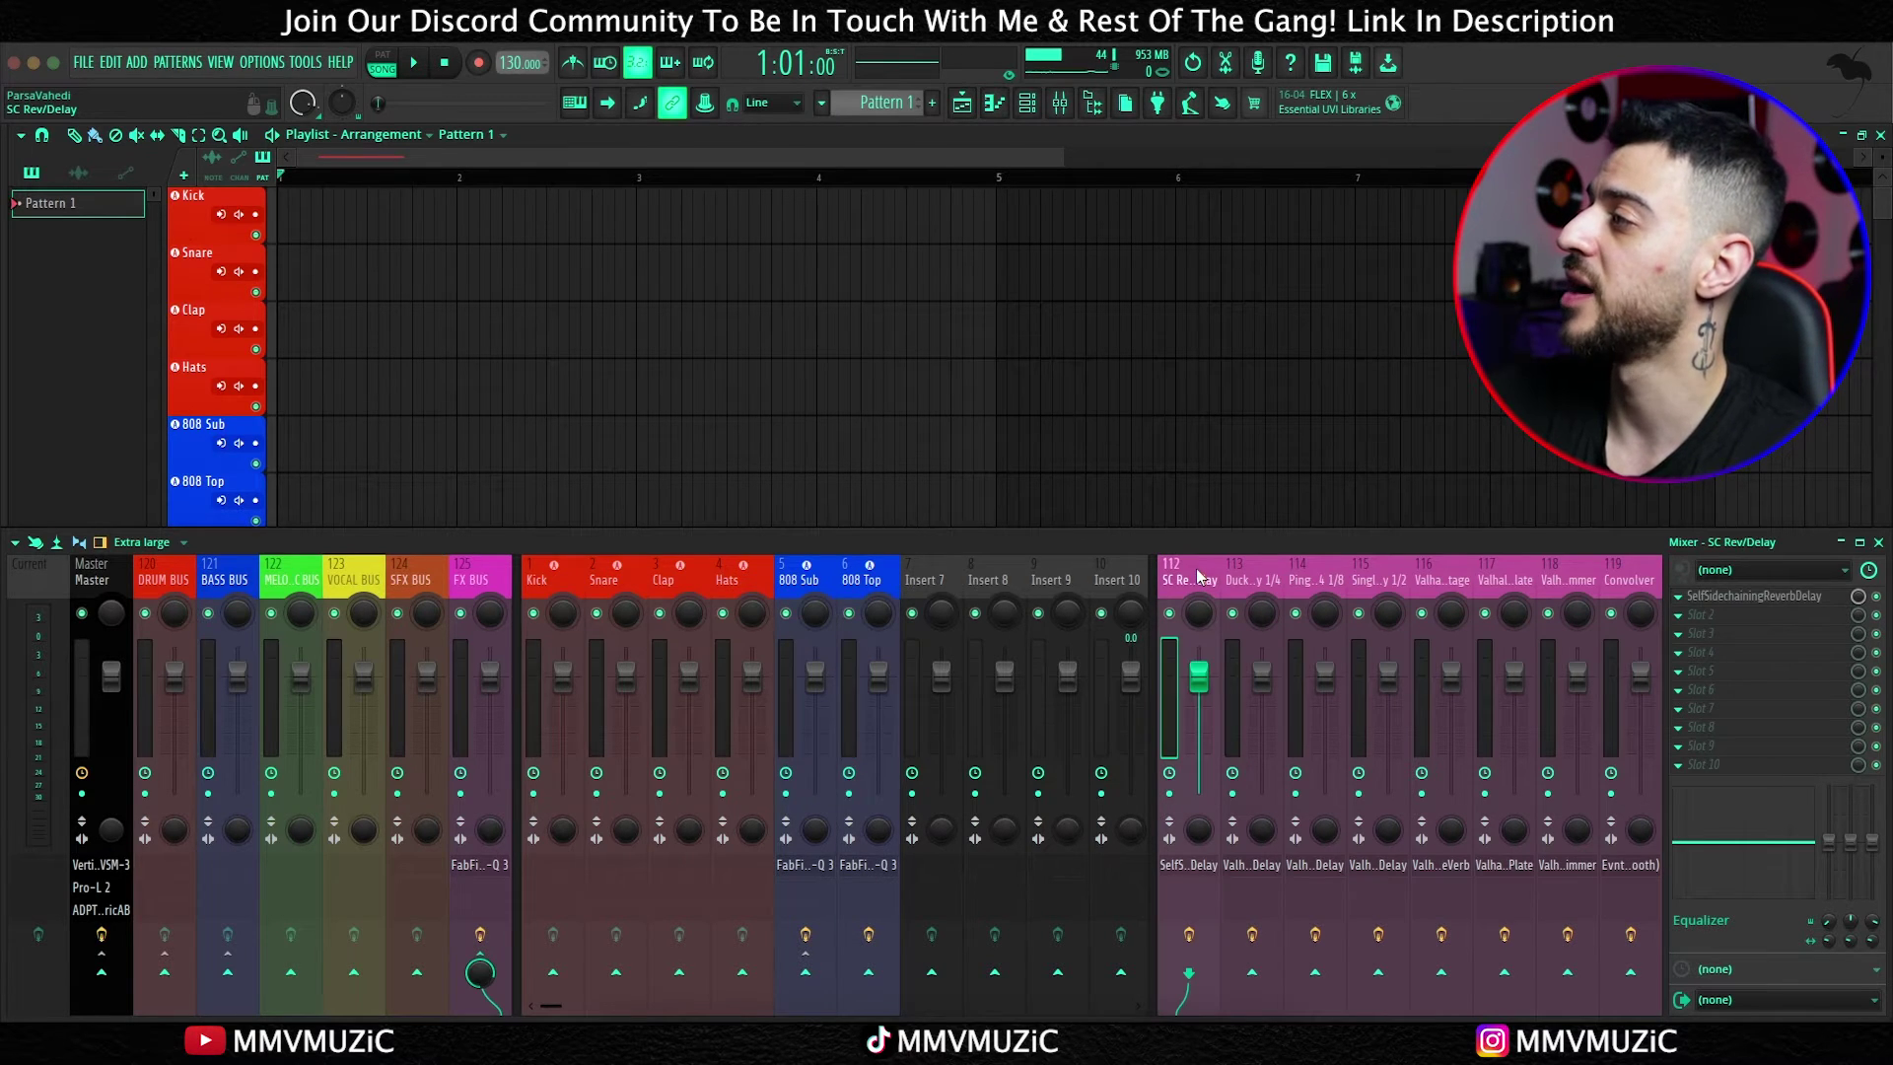
click(1440, 578)
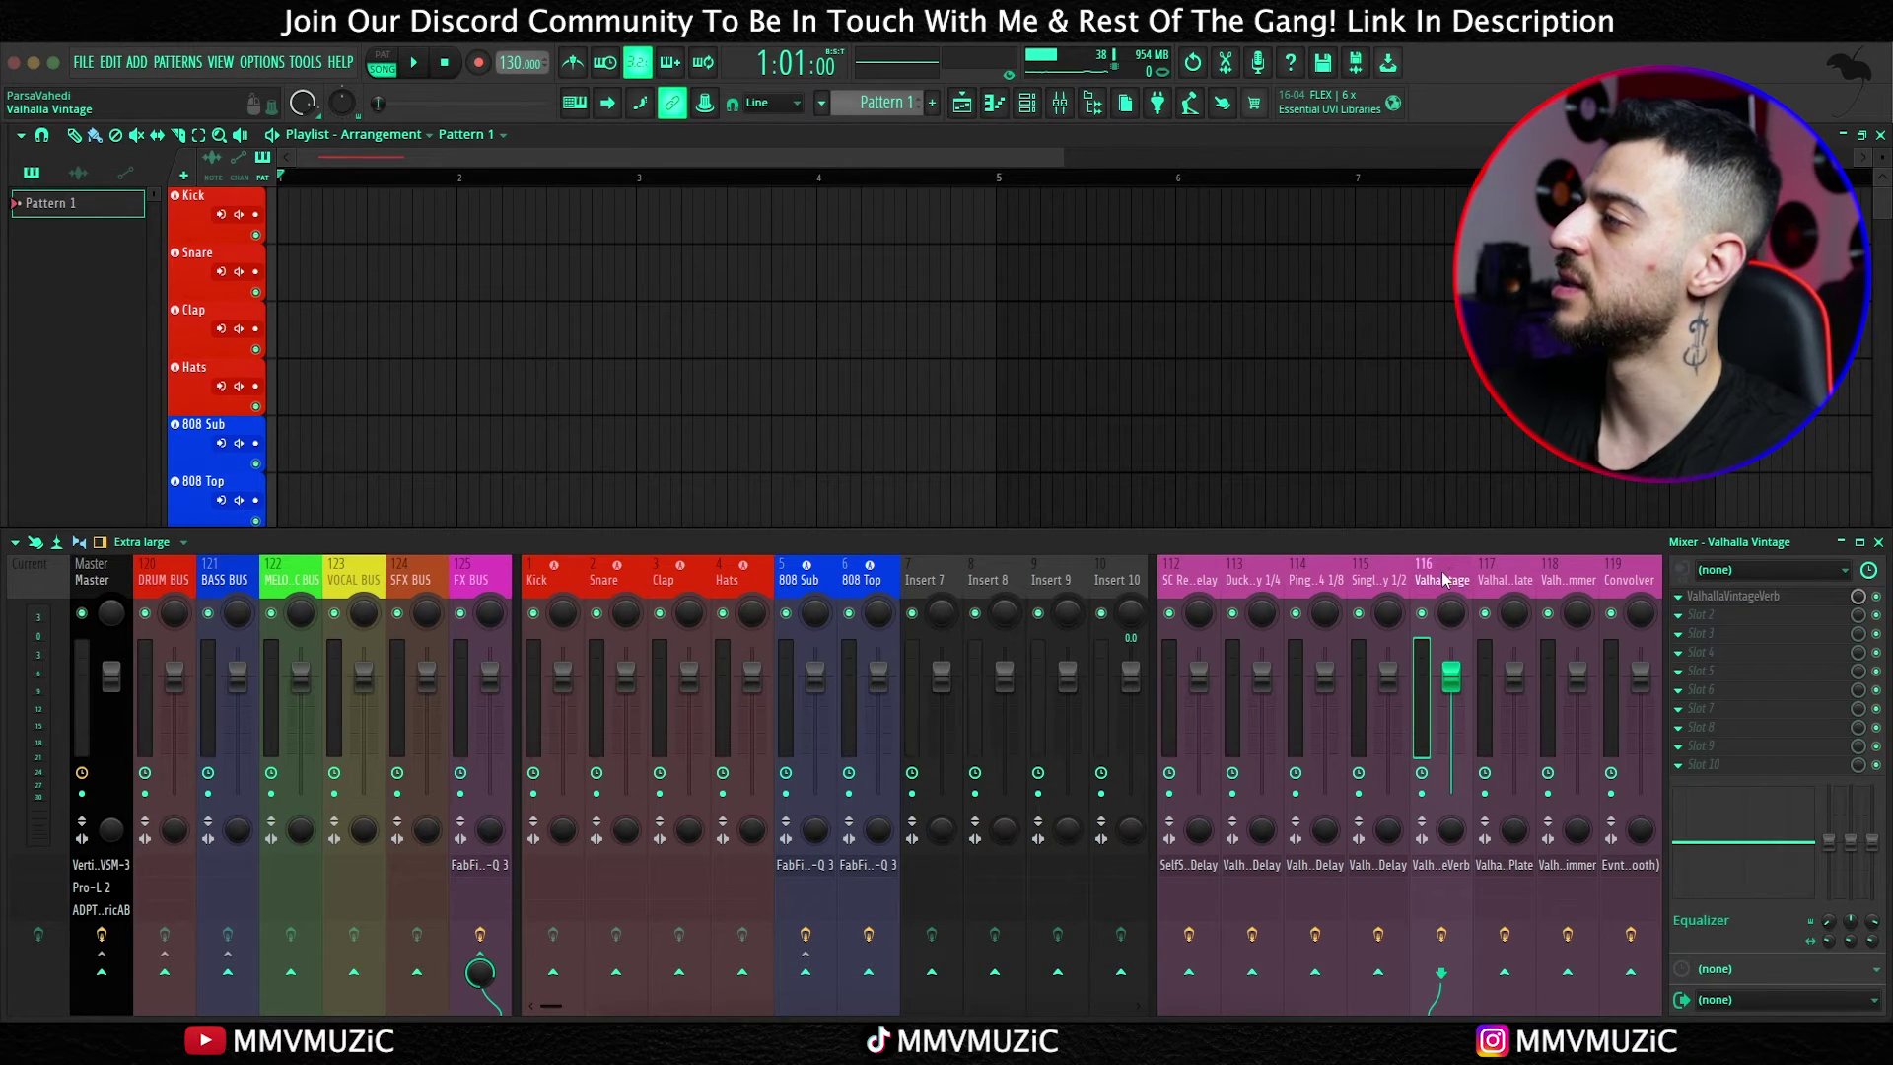
click(1385, 579)
click(1622, 580)
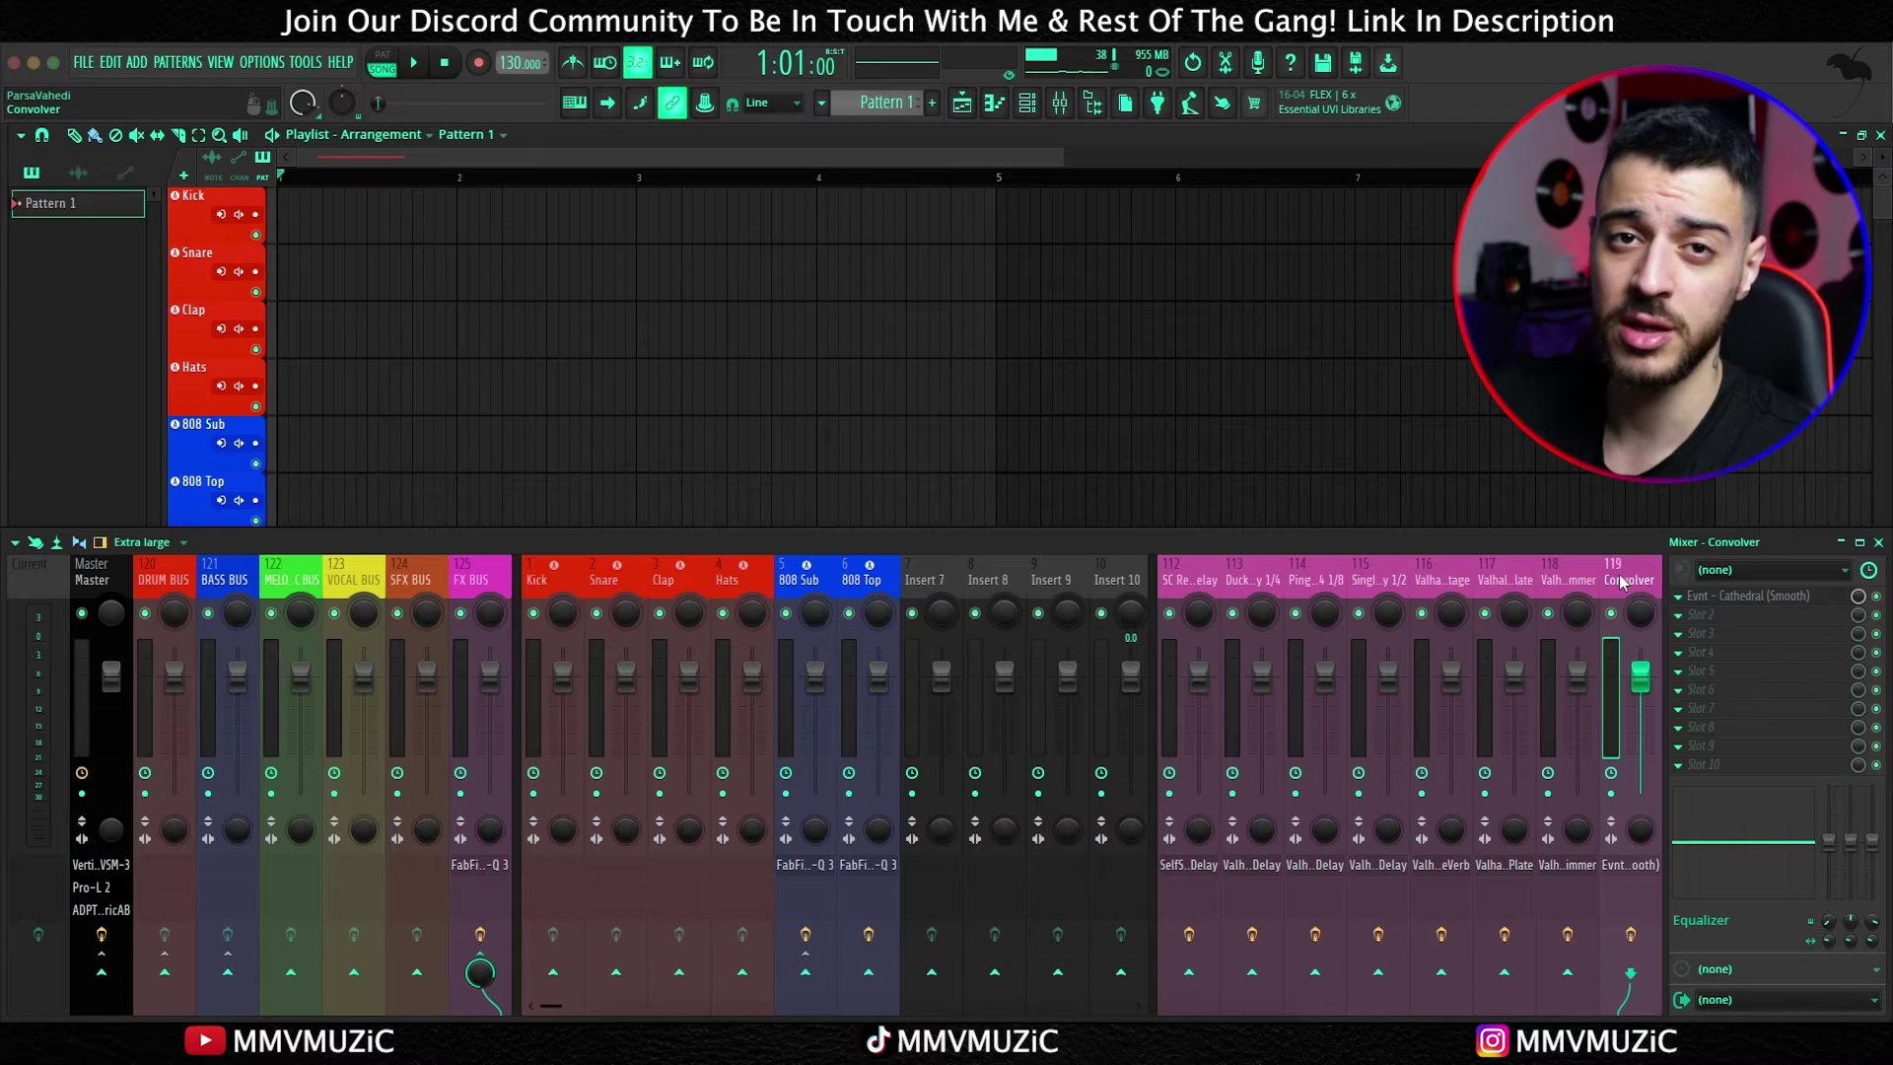
shift+click(1617, 581)
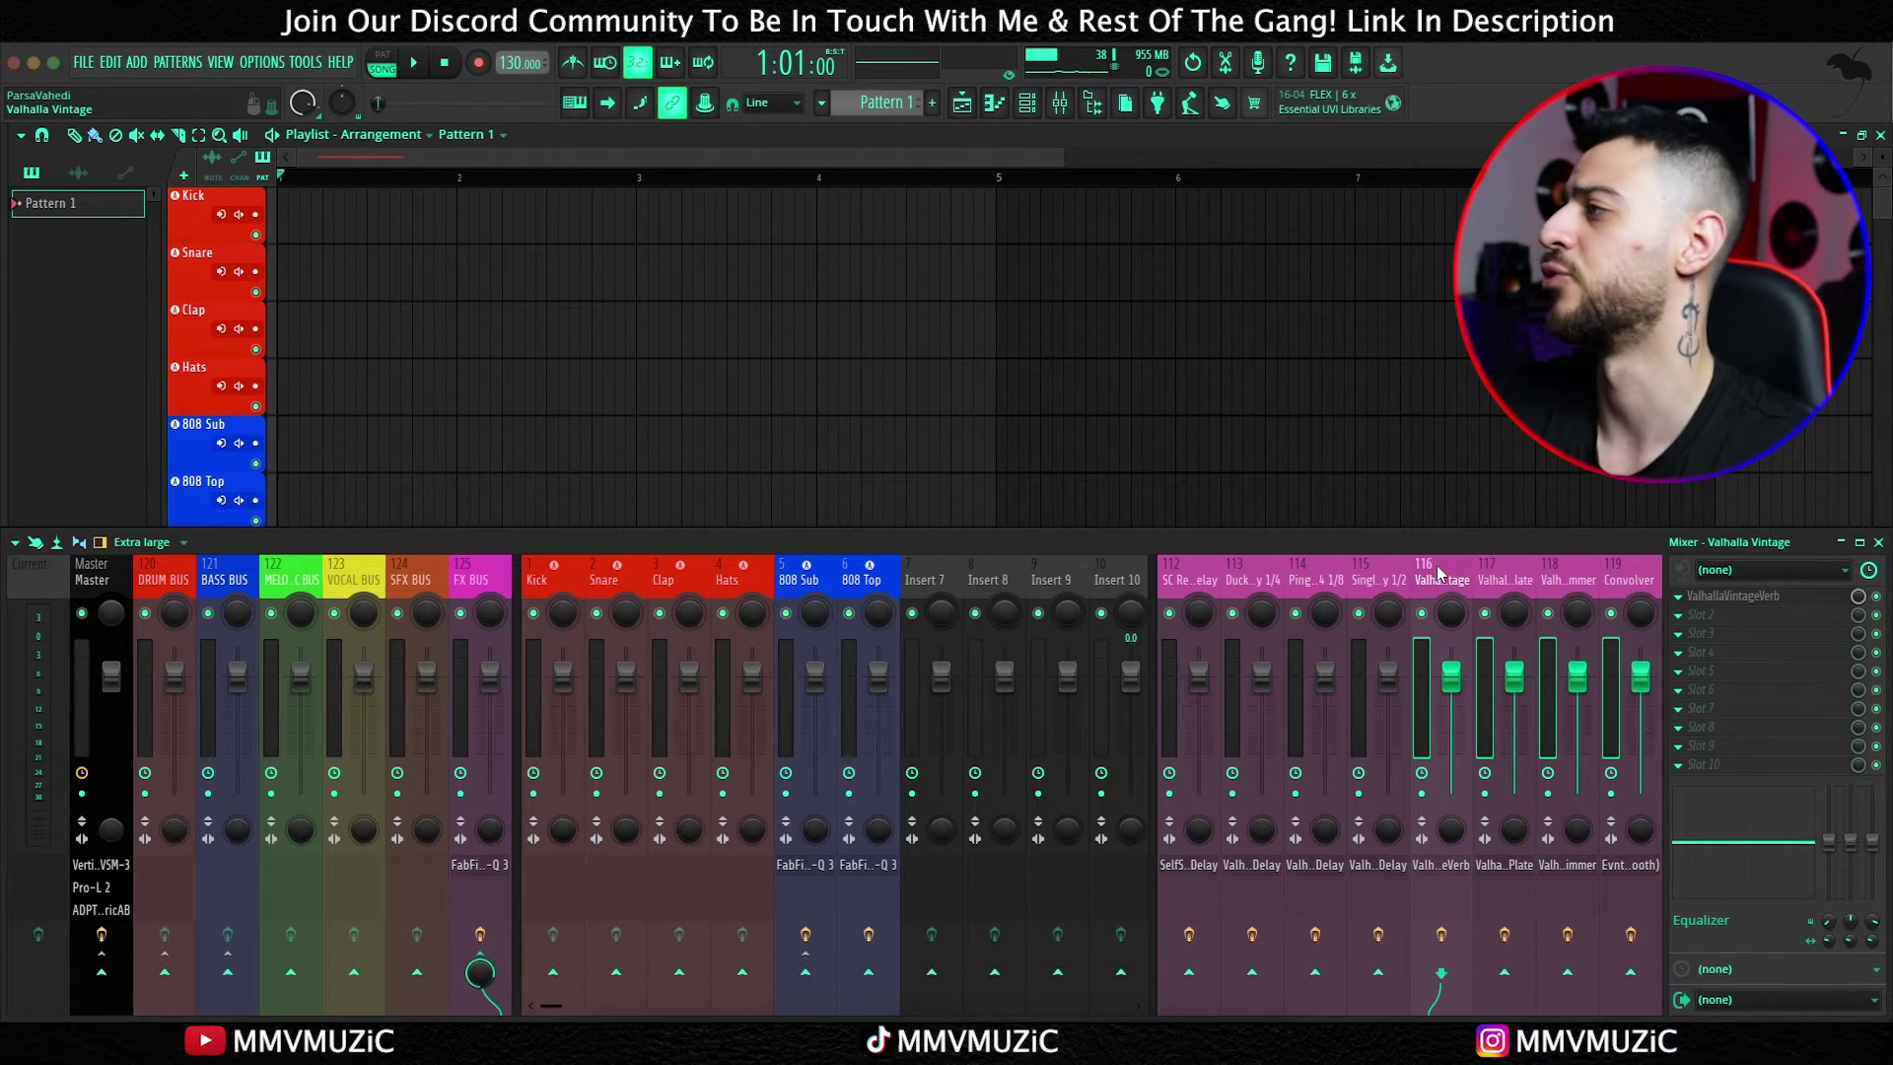
click(1373, 582)
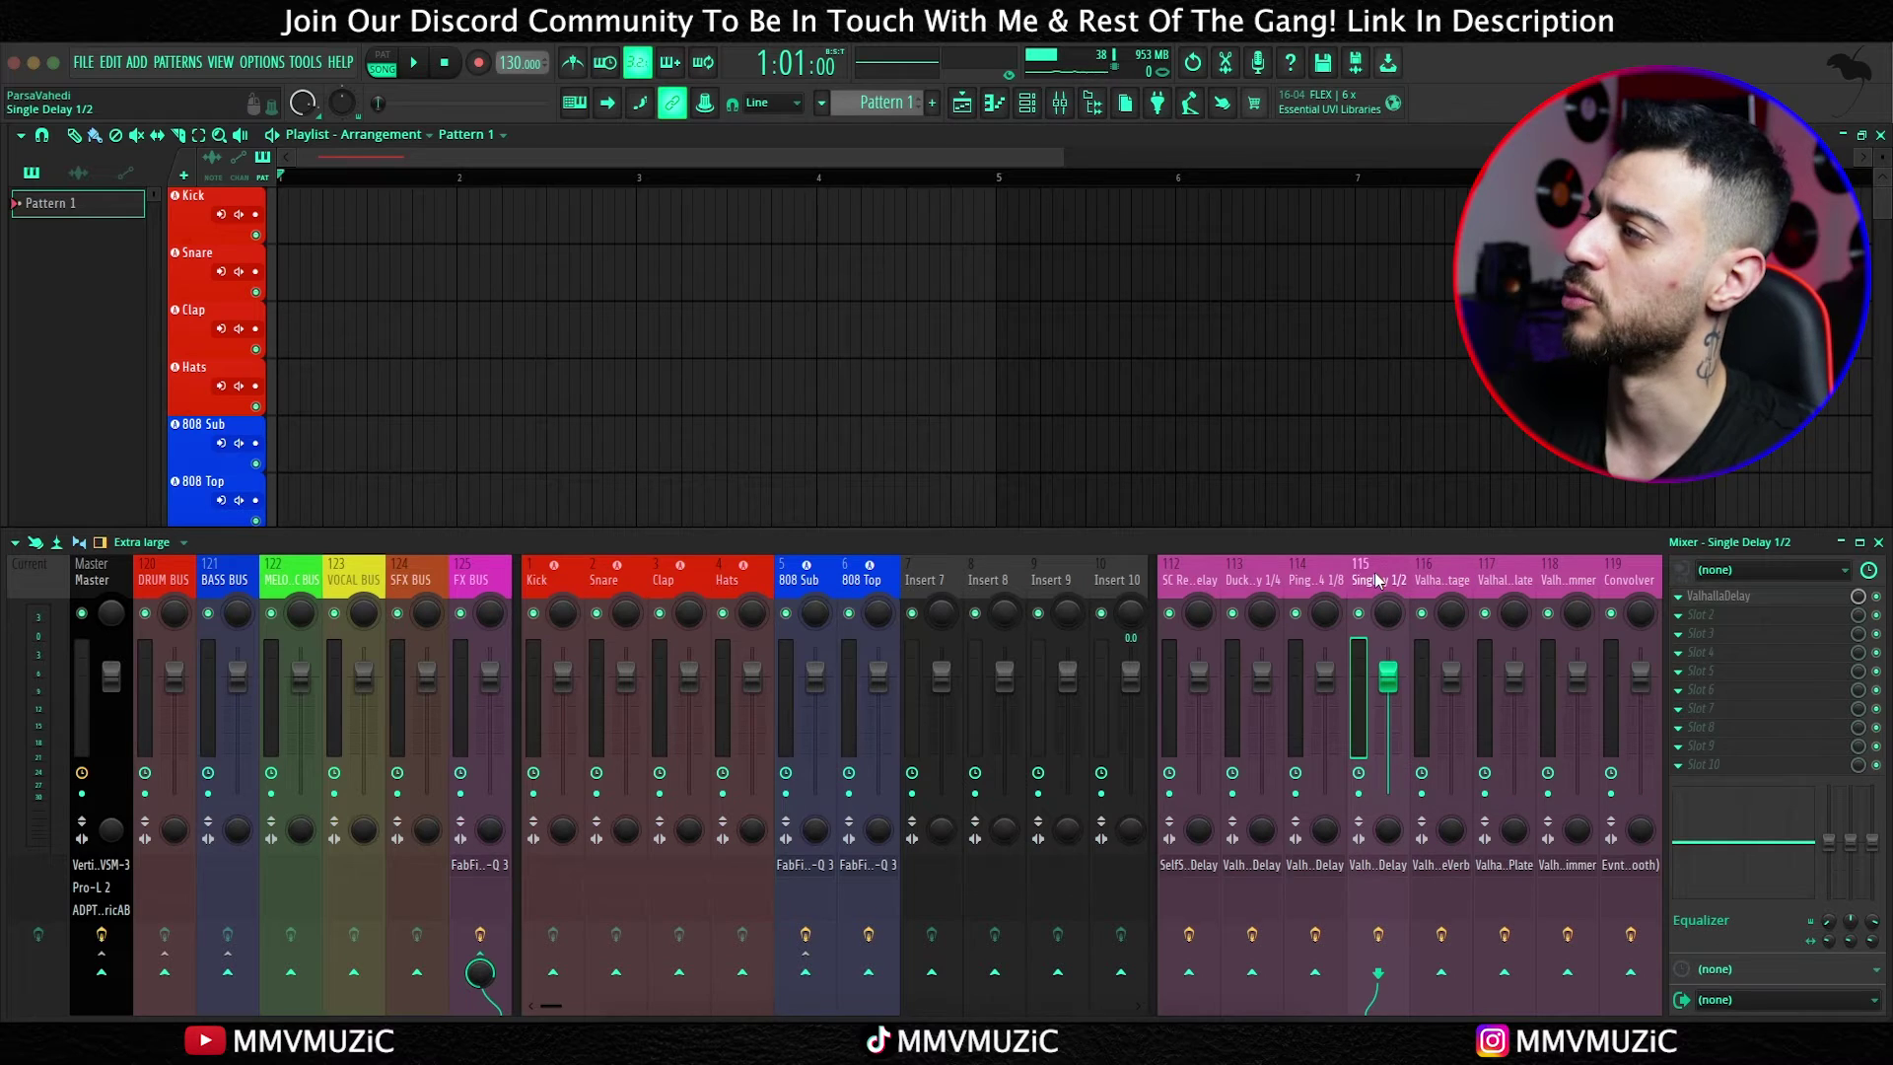
click(1190, 582)
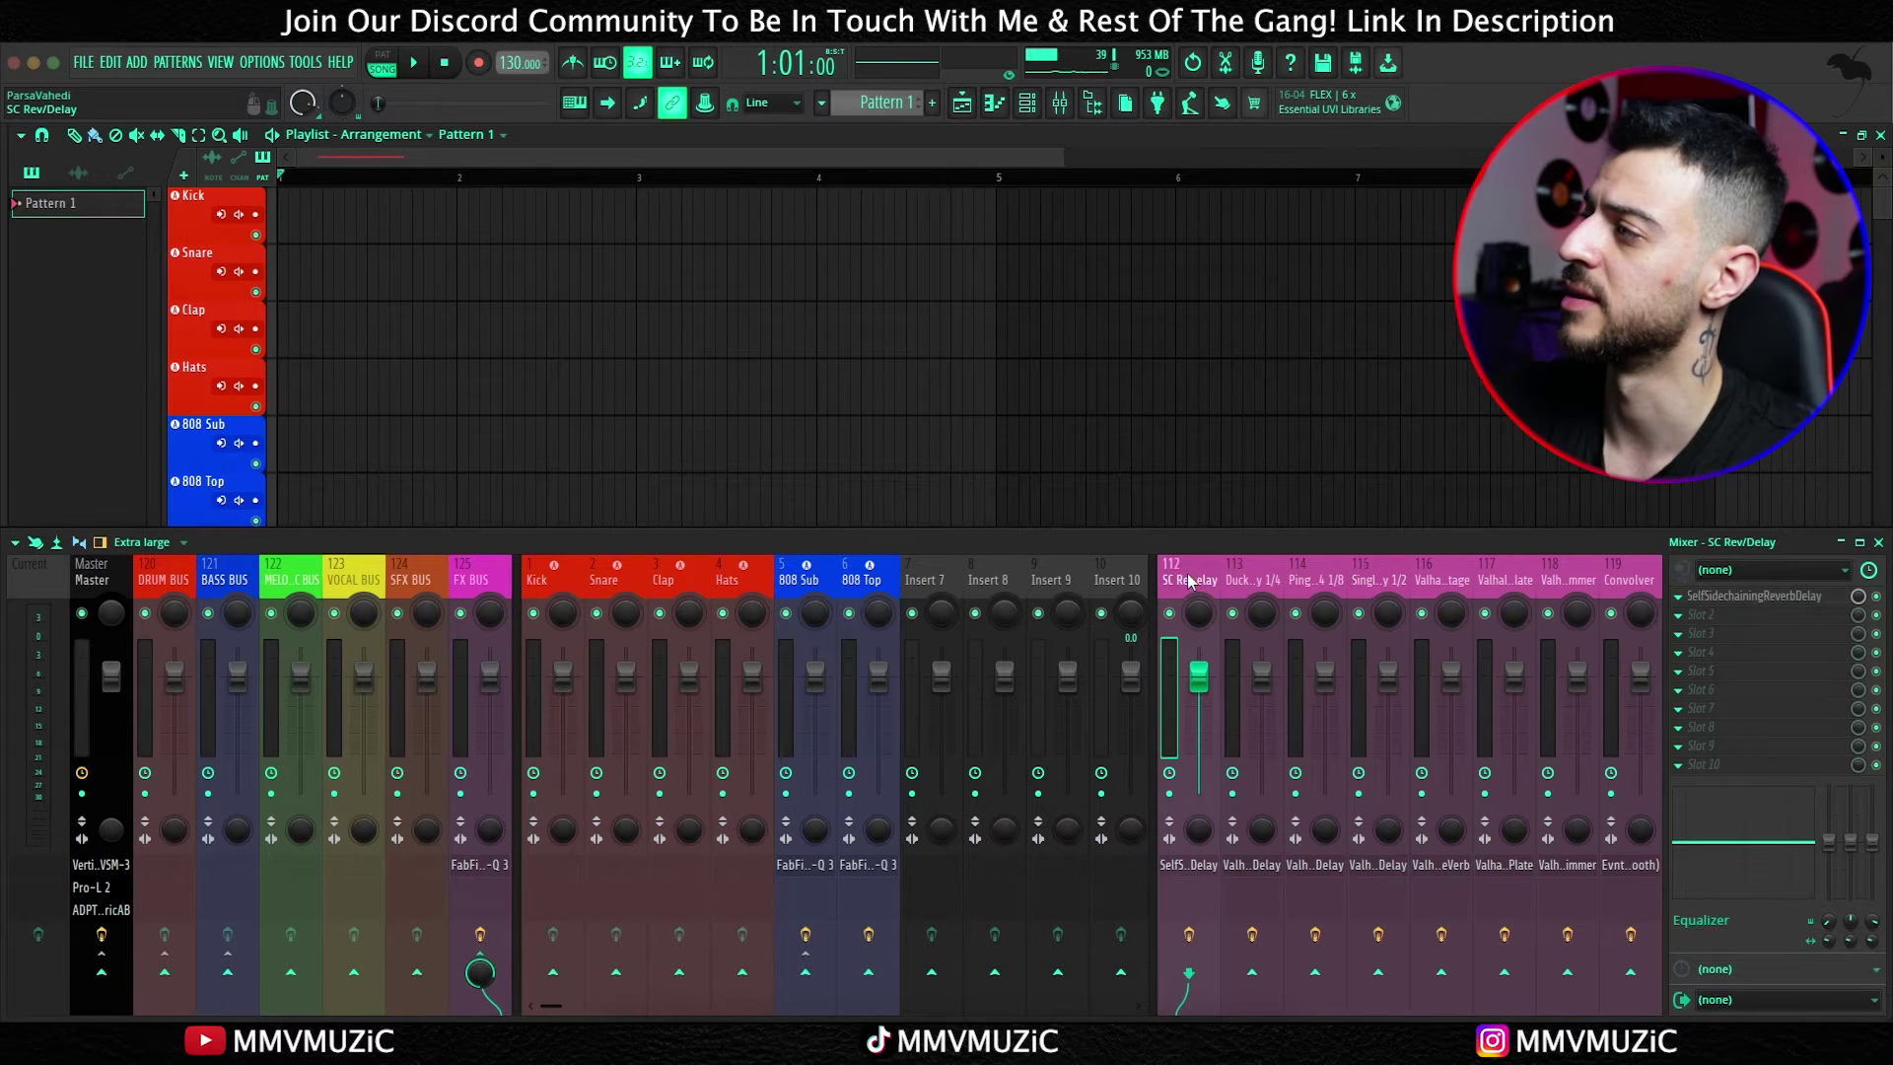
Step: Examine the Evnt - Cathedral (Smooth) plugin on the Convolver send track and close it
click(1238, 581)
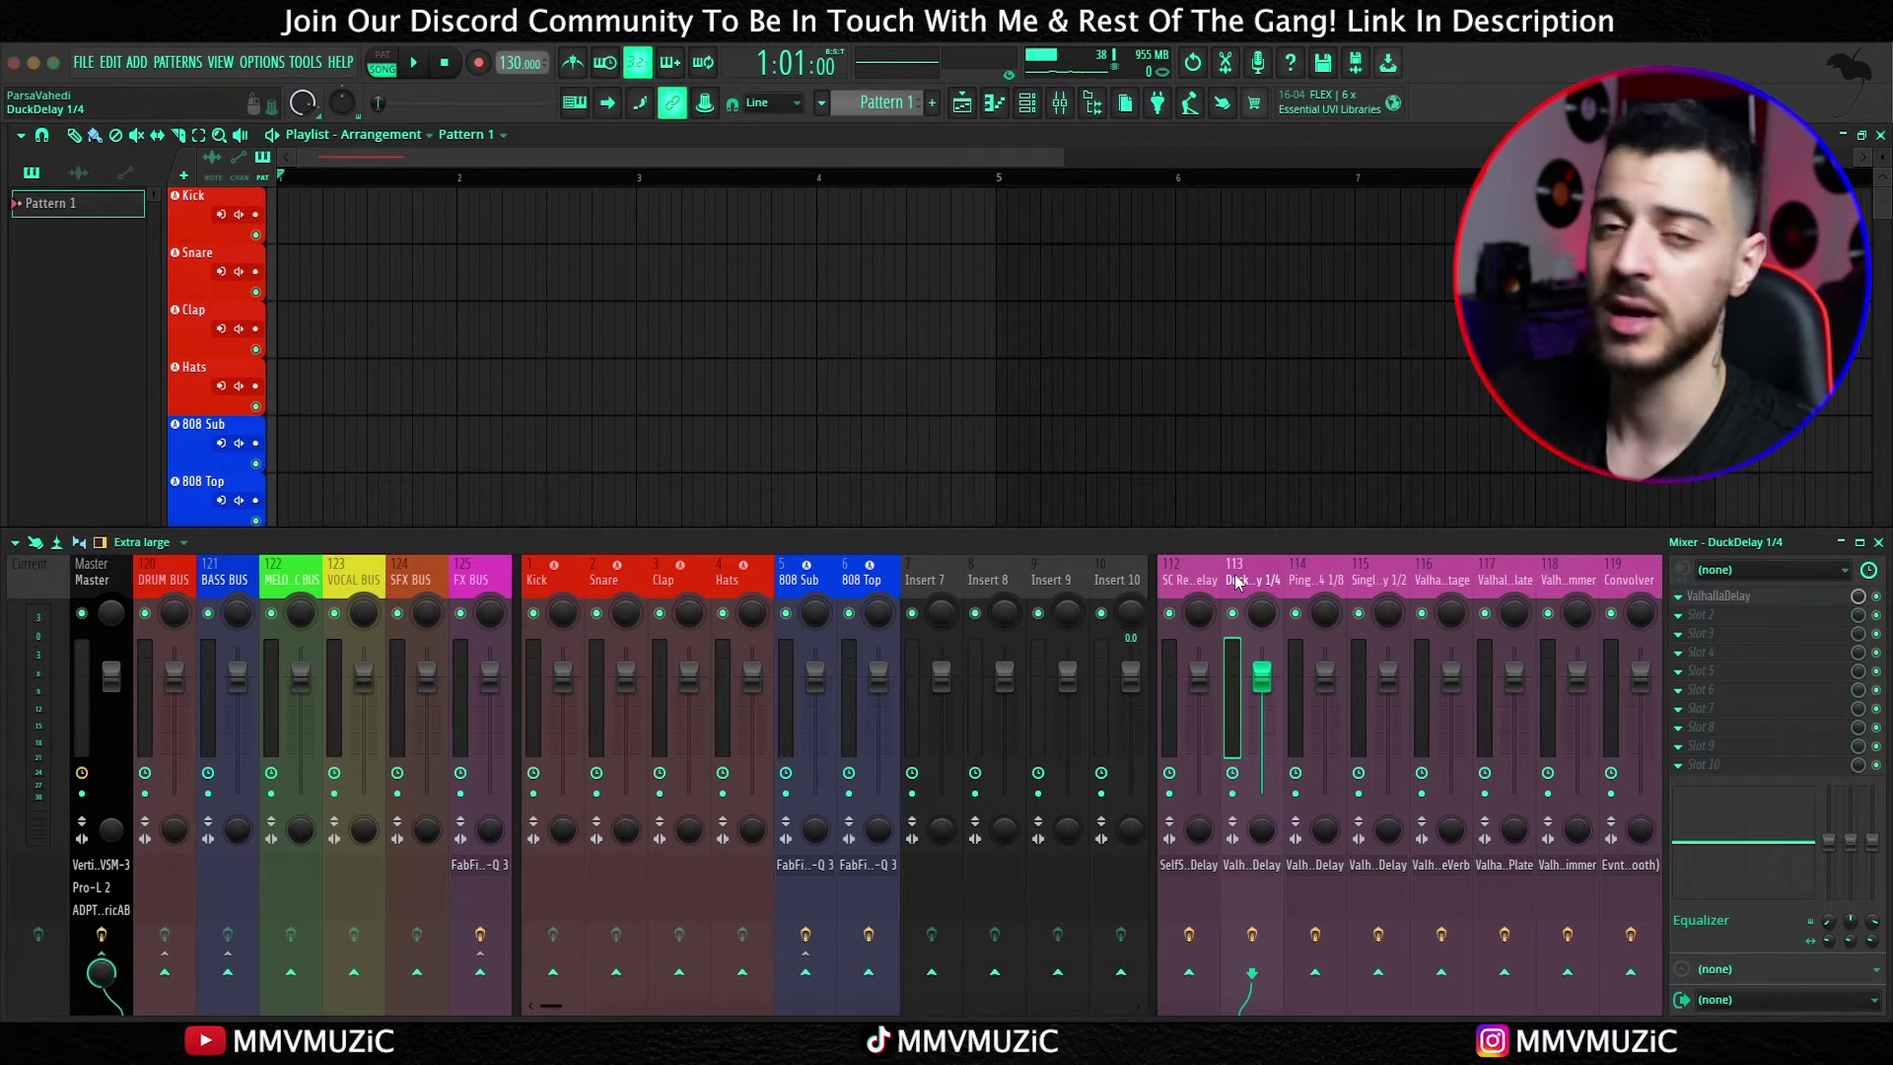
click(1629, 581)
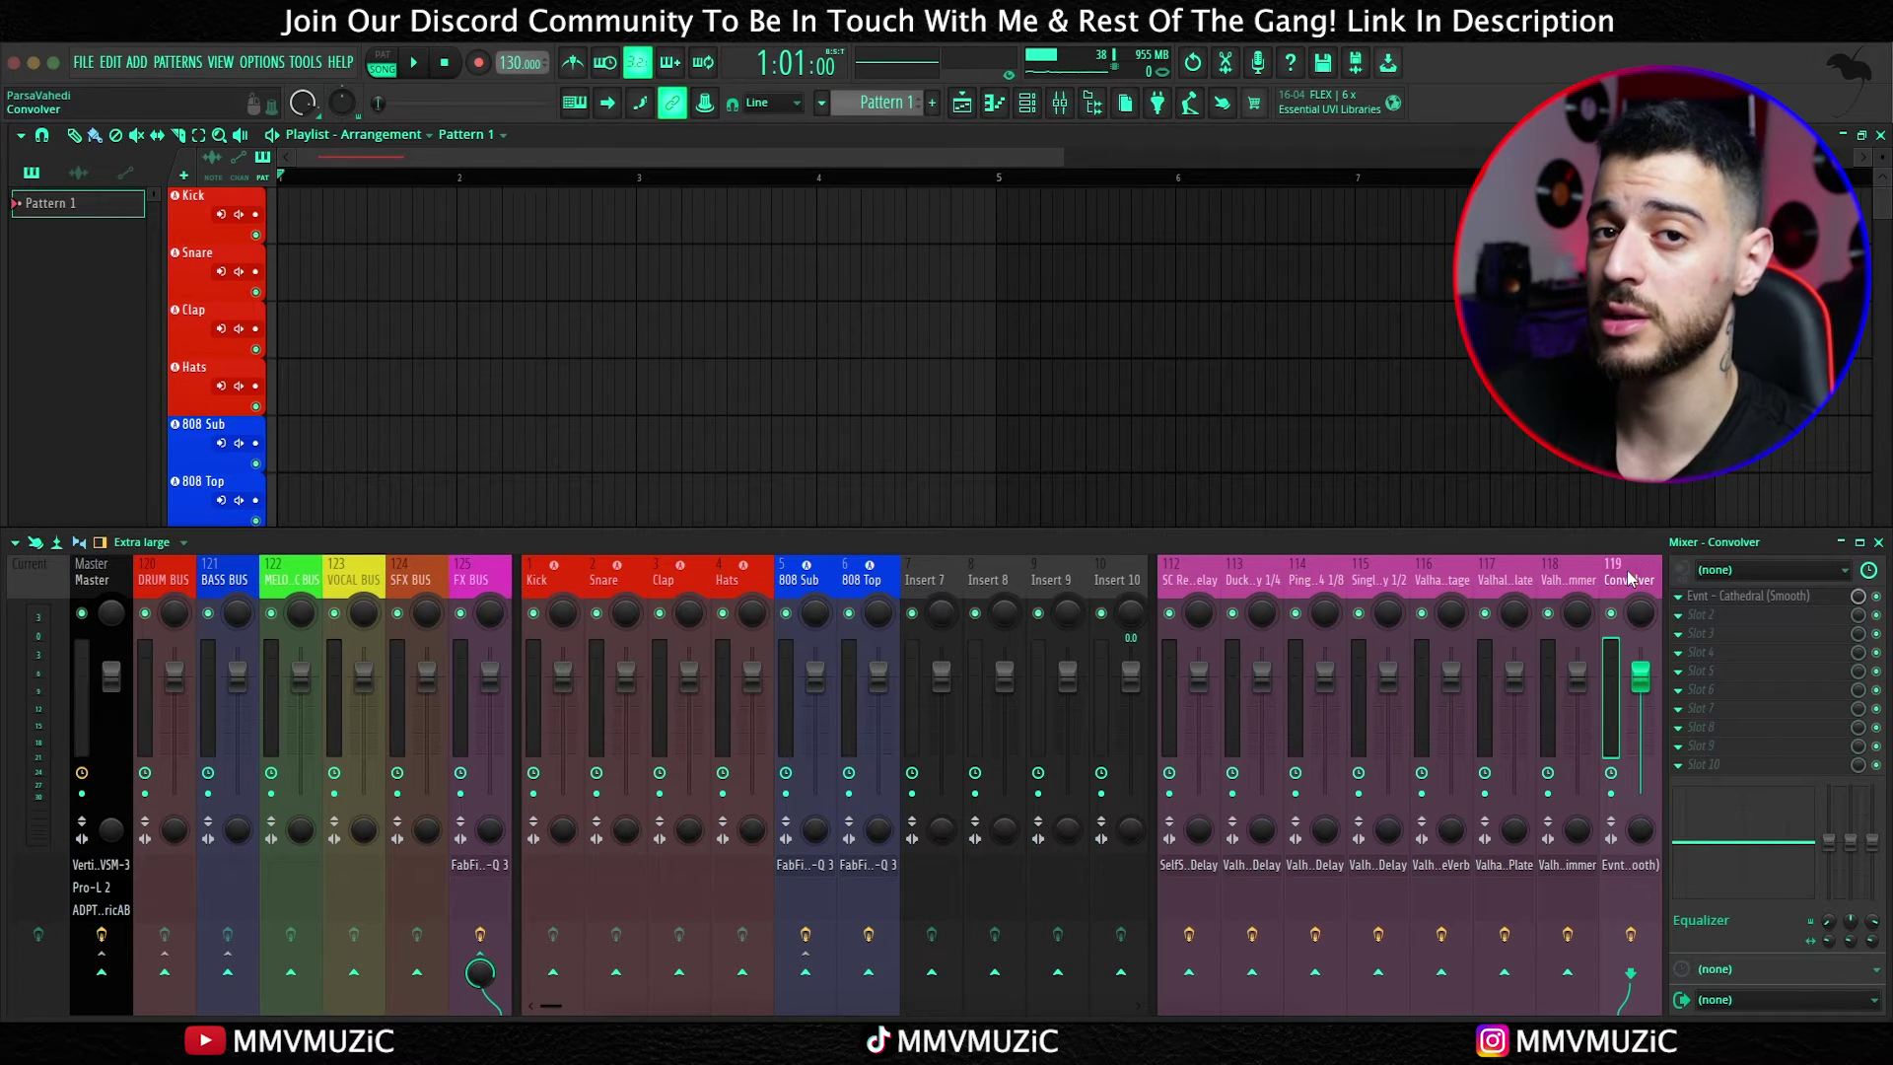
click(1741, 597)
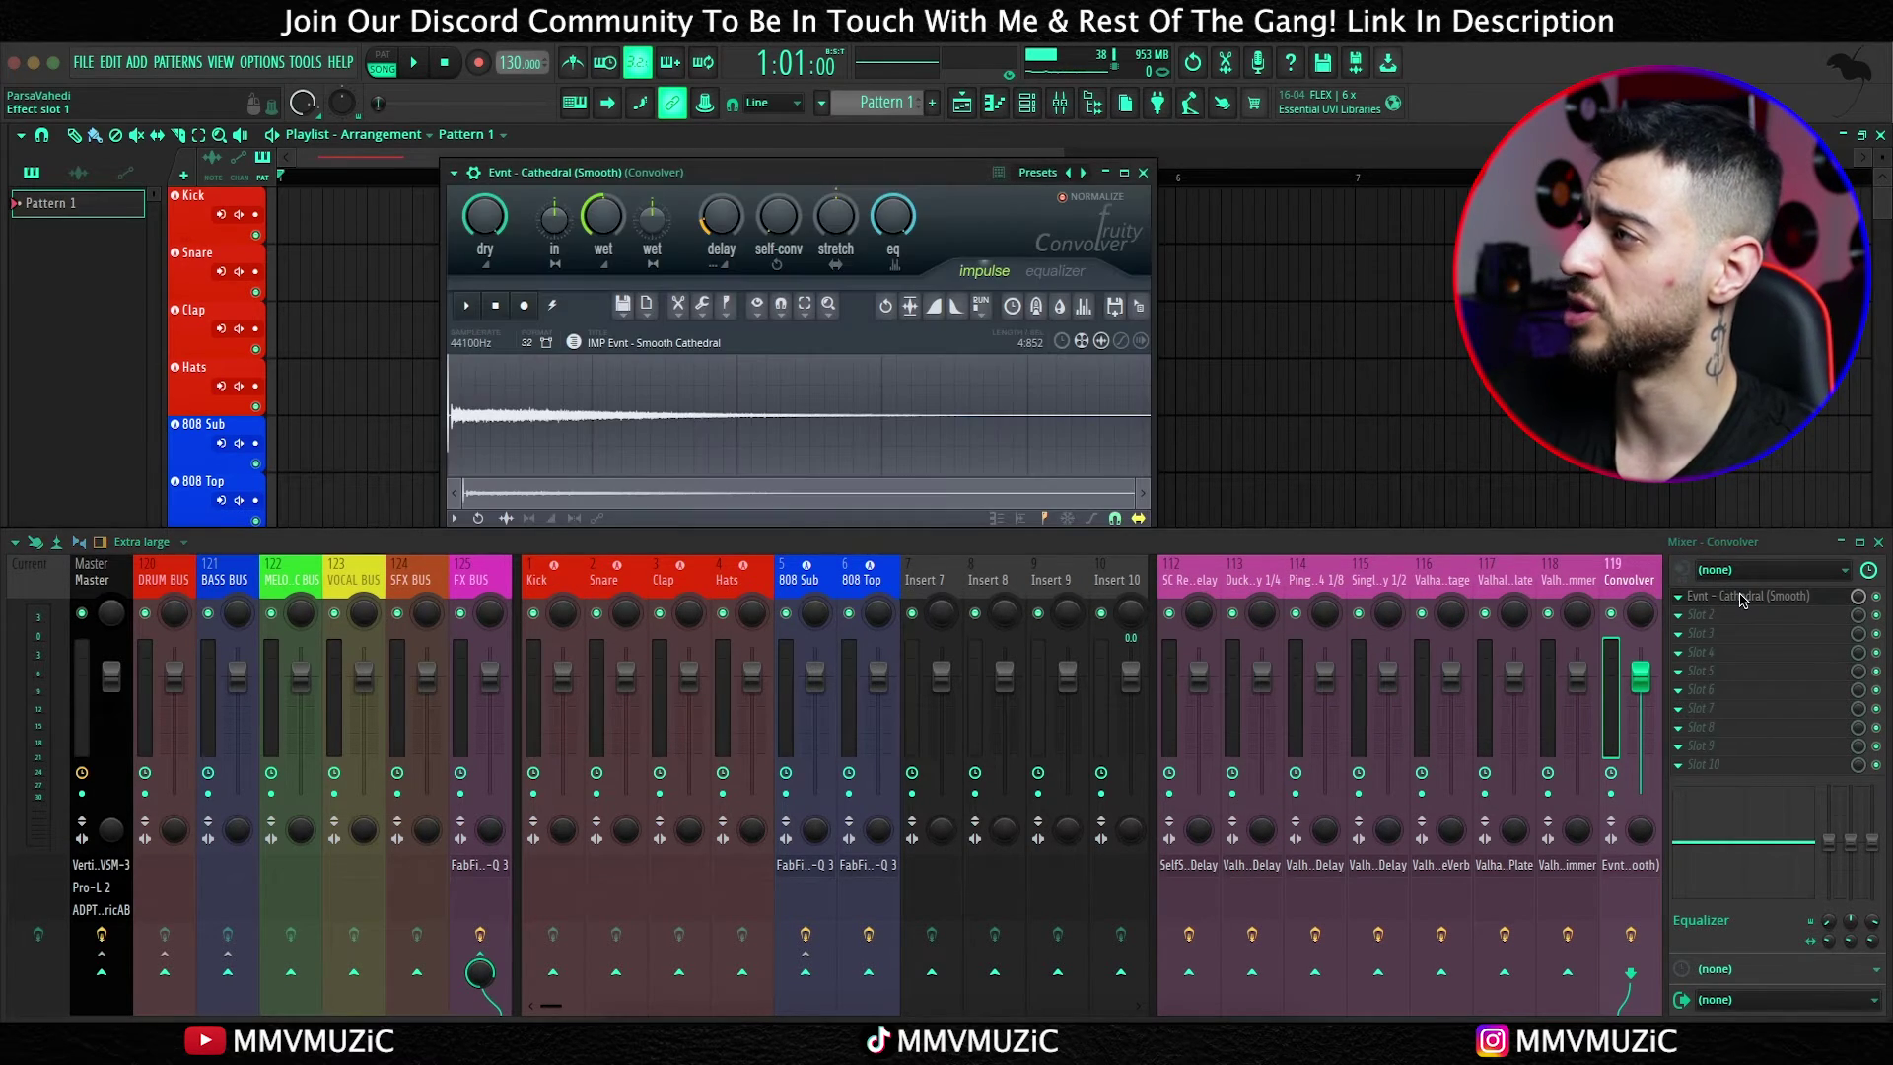
click(1741, 598)
Step: Review the SelfSidechainingReverbDelay plugin and its preset list on the SC Rev/Delay send, and close the plugin
click(1188, 581)
click(1753, 597)
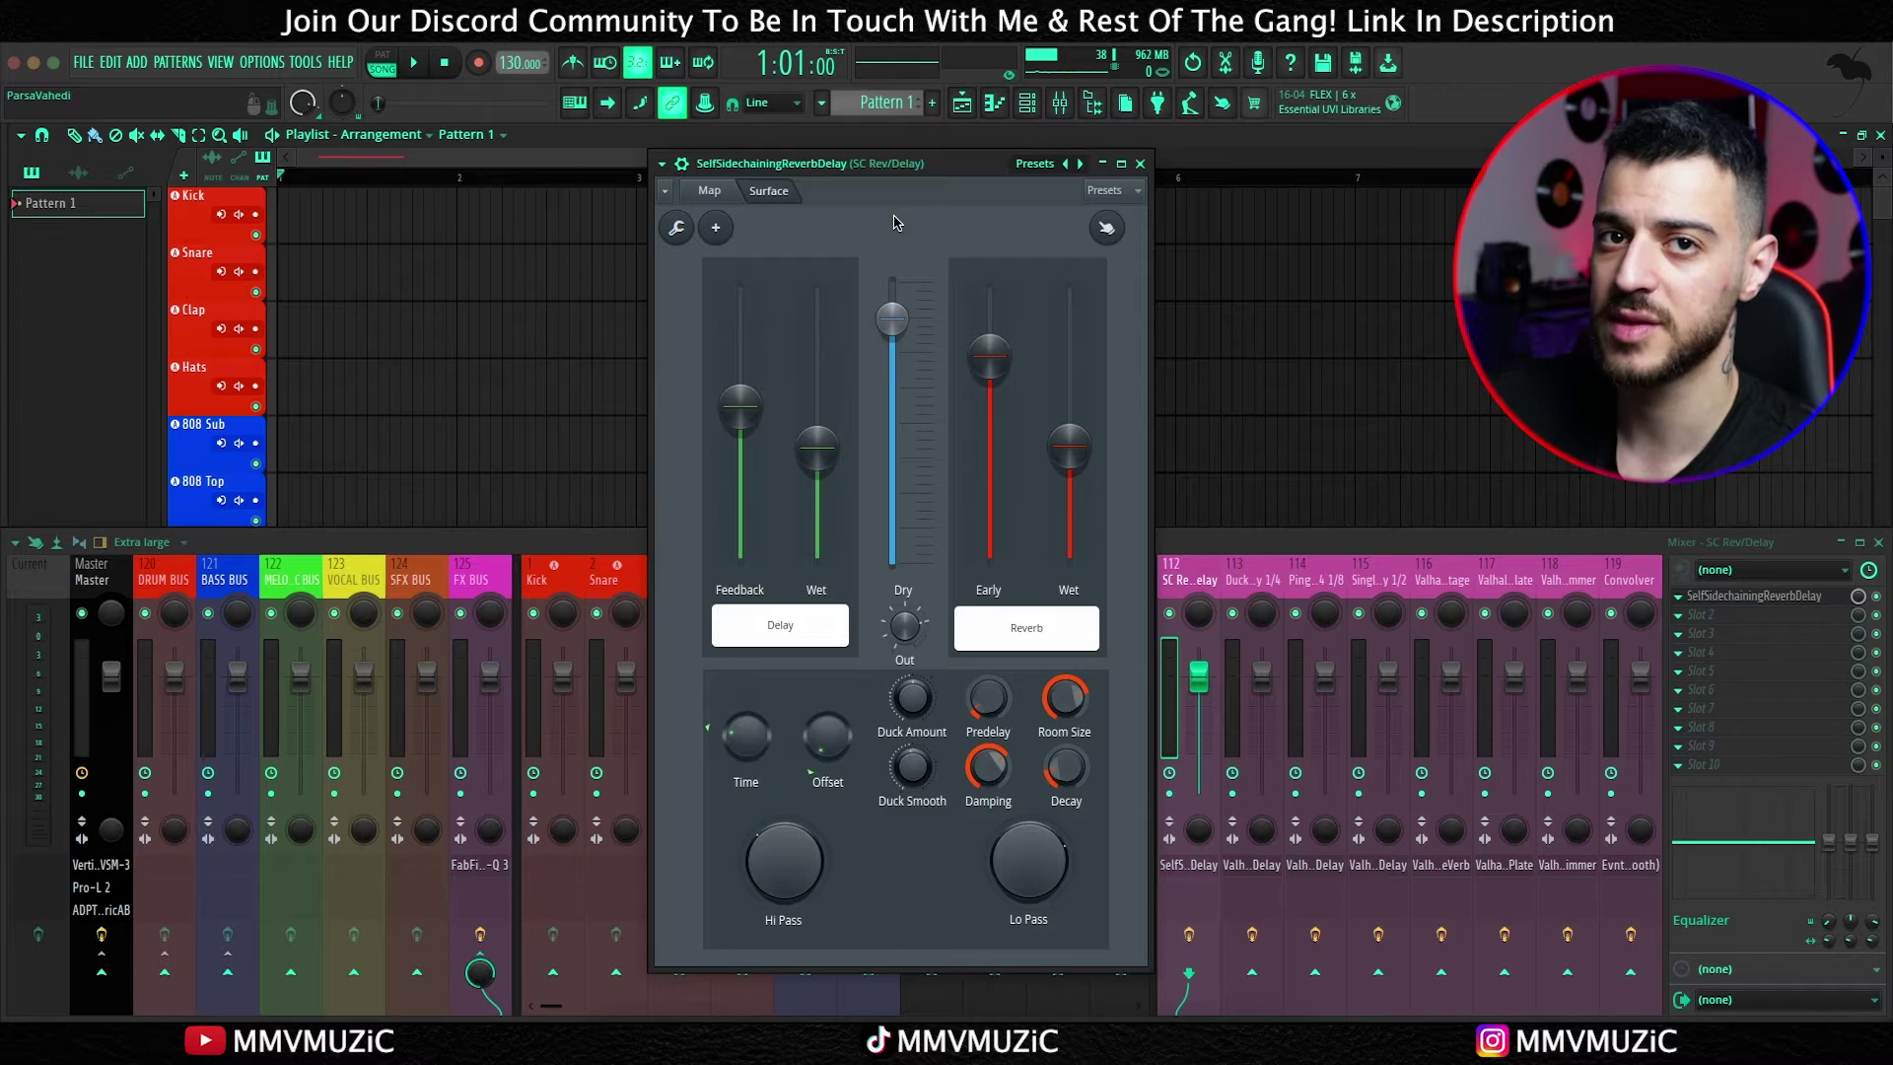
click(1035, 163)
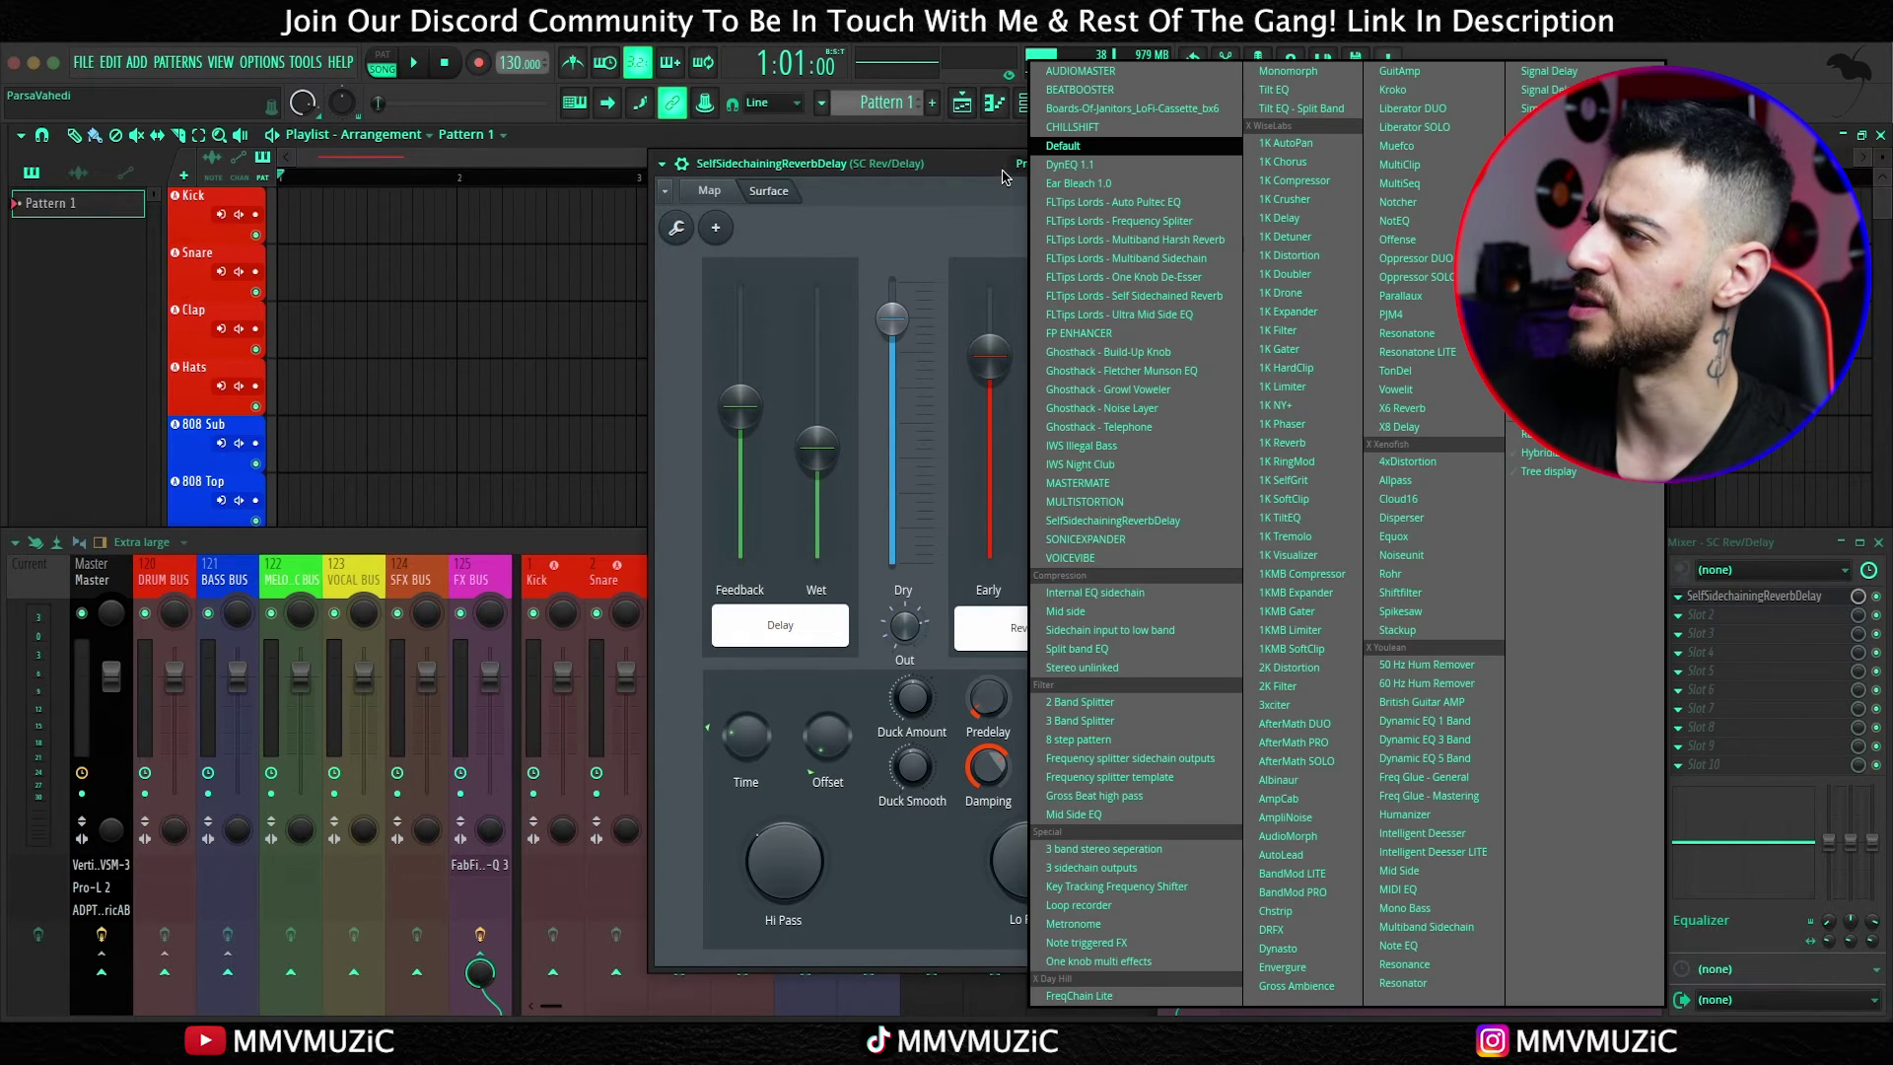
click(924, 203)
click(1140, 165)
Step: Select the effect sends from SC Rev/Delay to Convolver, and examine the EQ bands in the FX BUS's FabFilter Pro-Q 3
click(1253, 580)
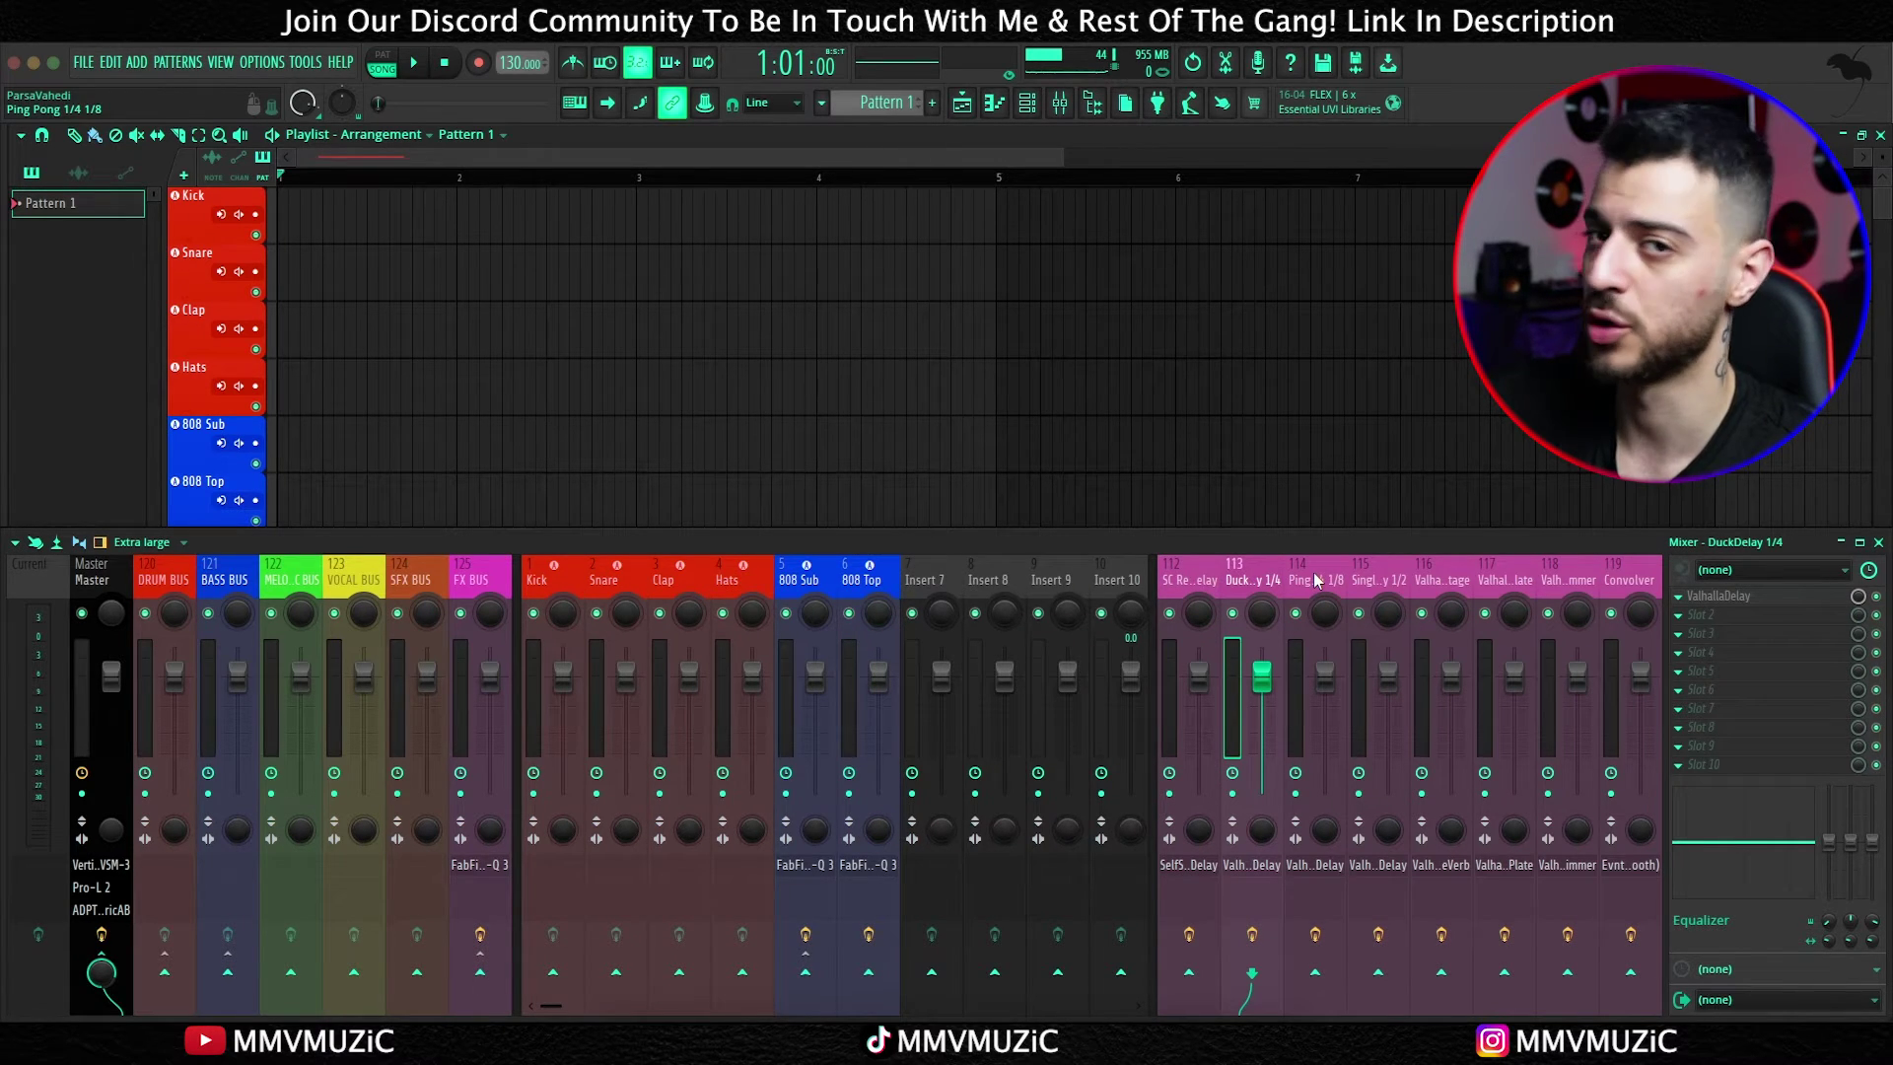
drag(1188, 580, 1627, 580)
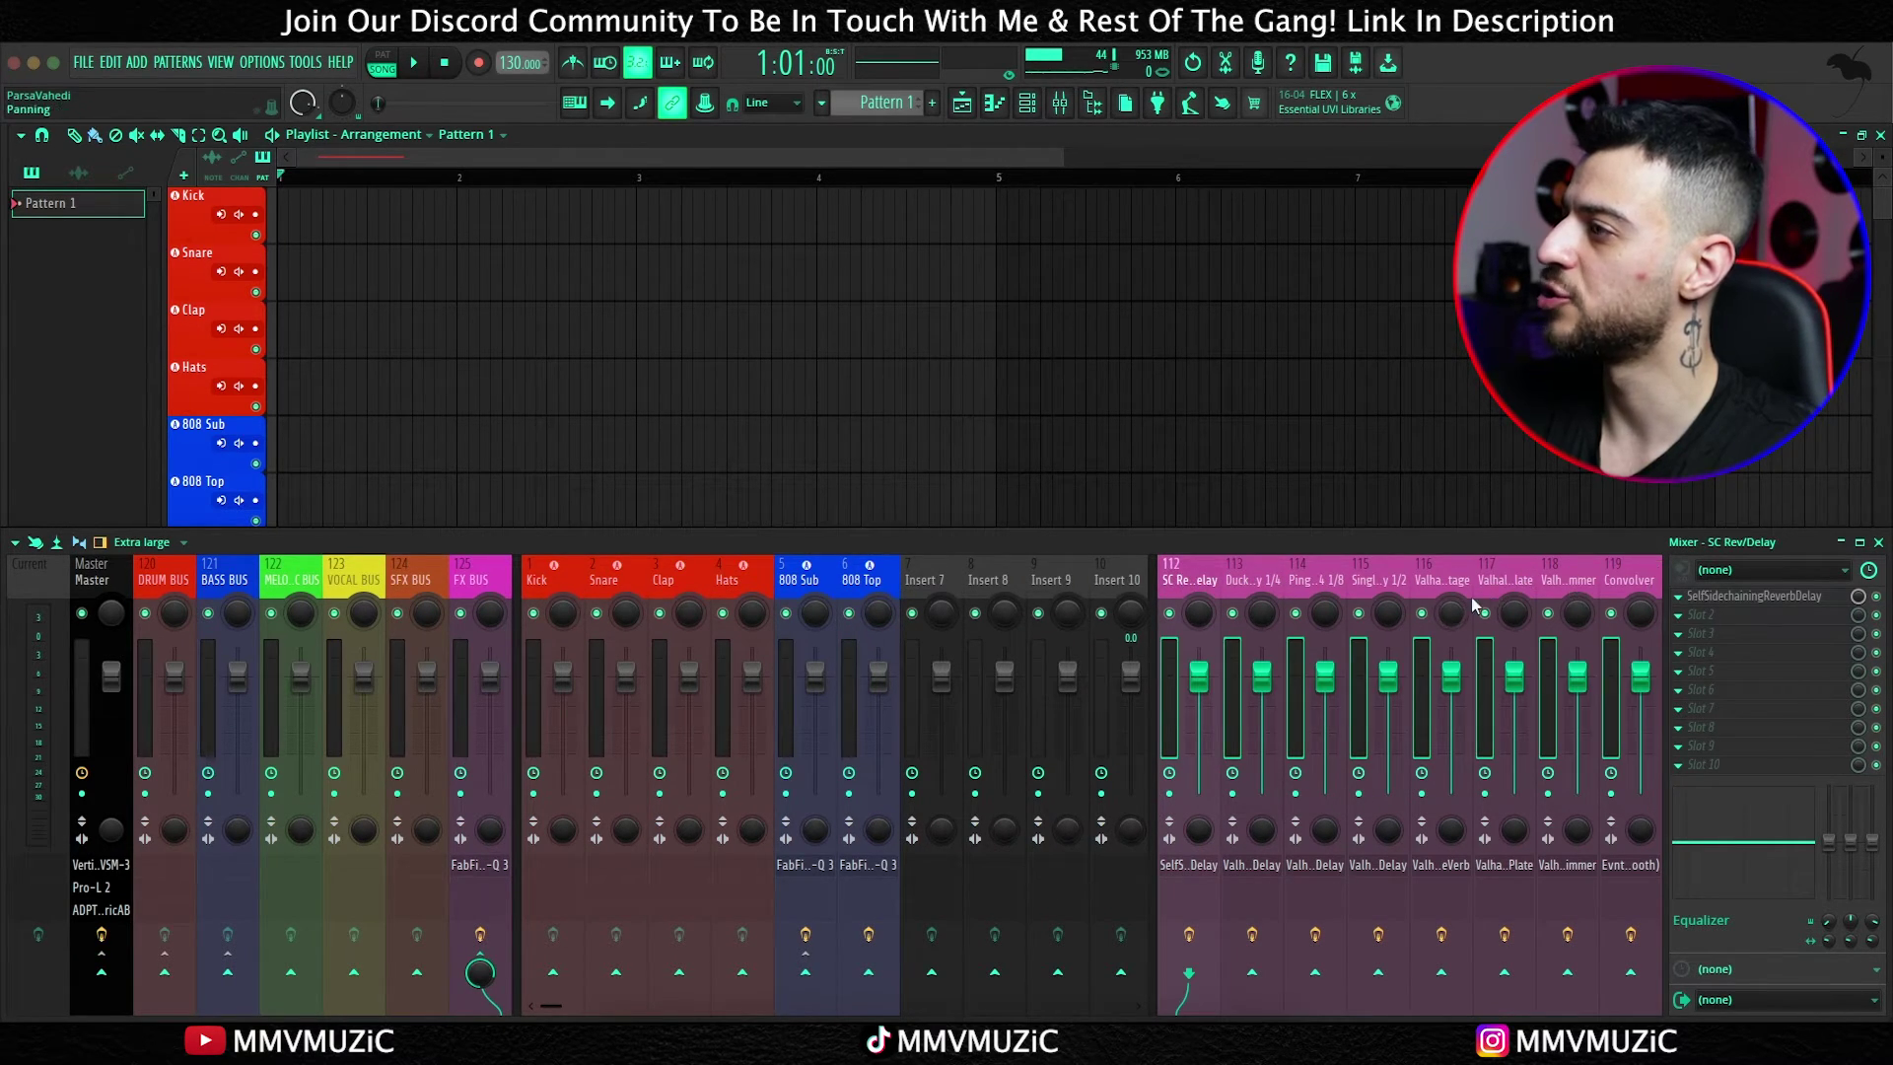
click(478, 582)
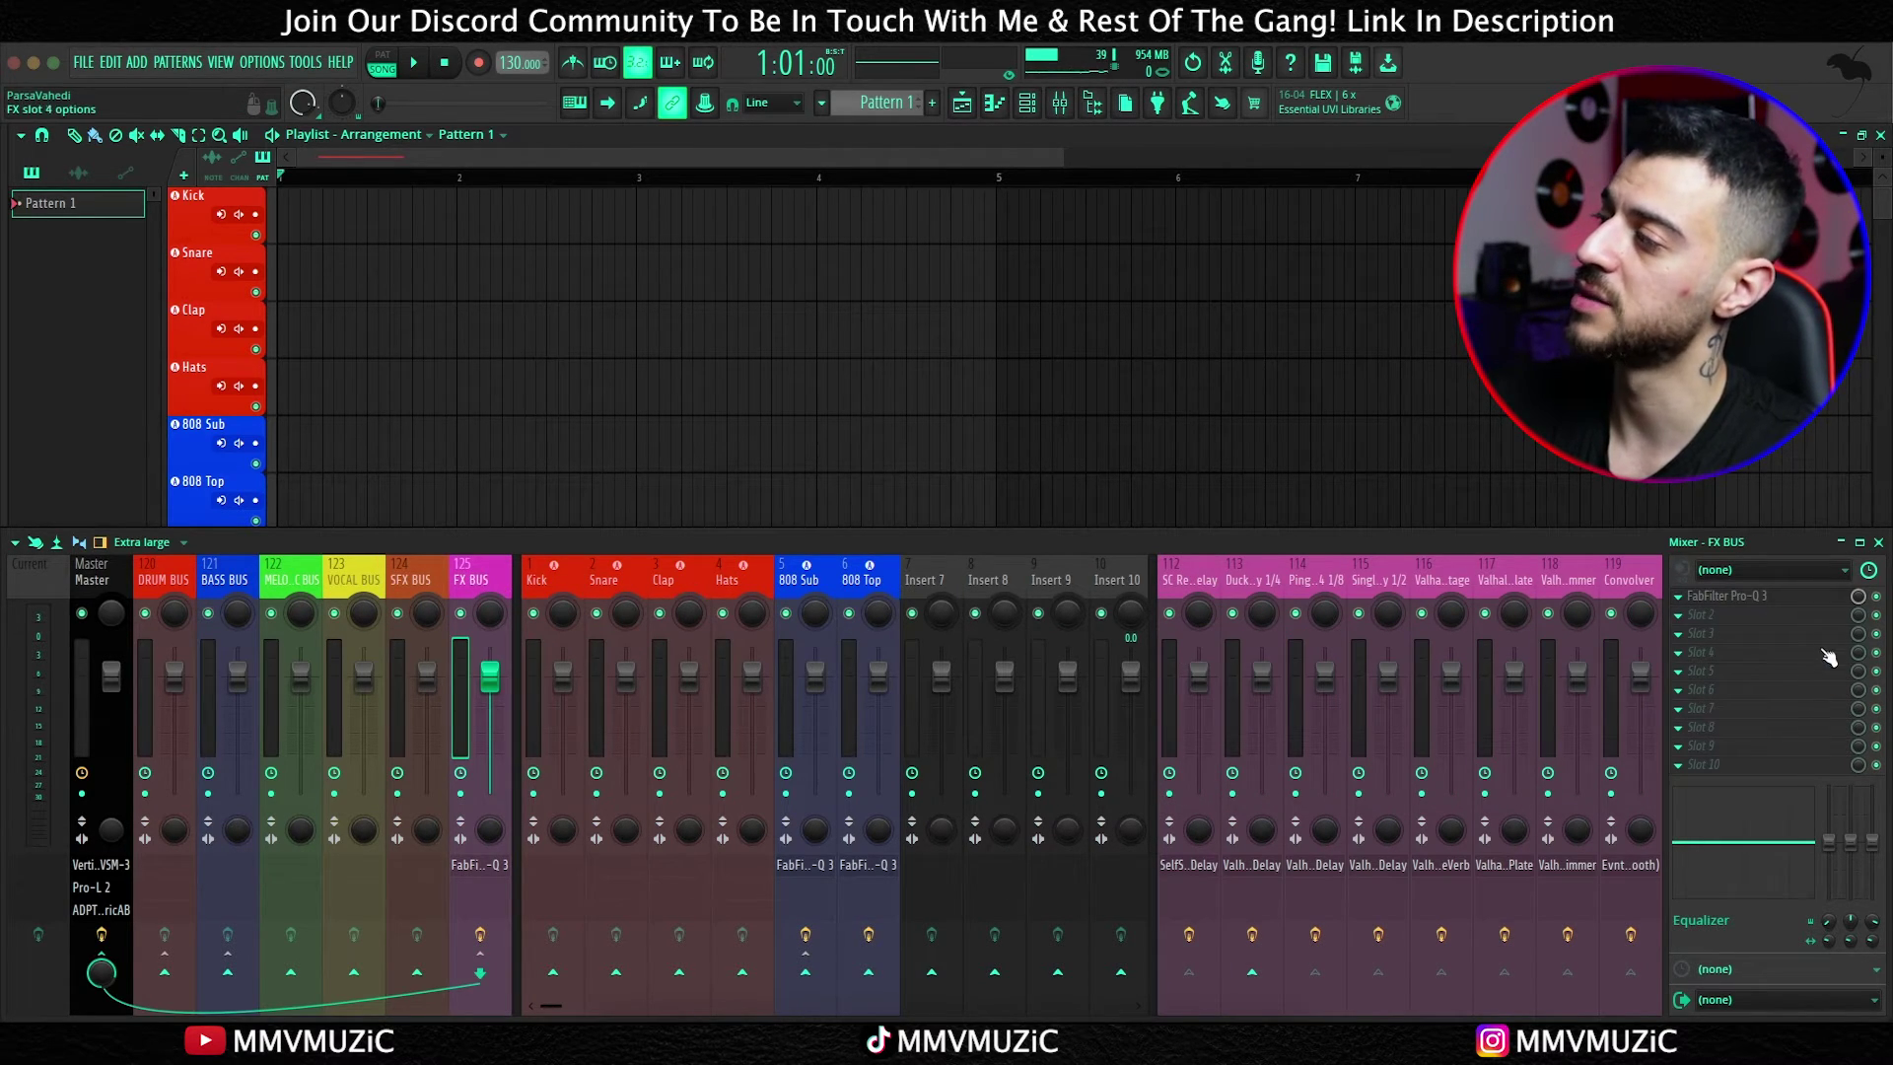
click(1728, 596)
drag(739, 223, 1041, 217)
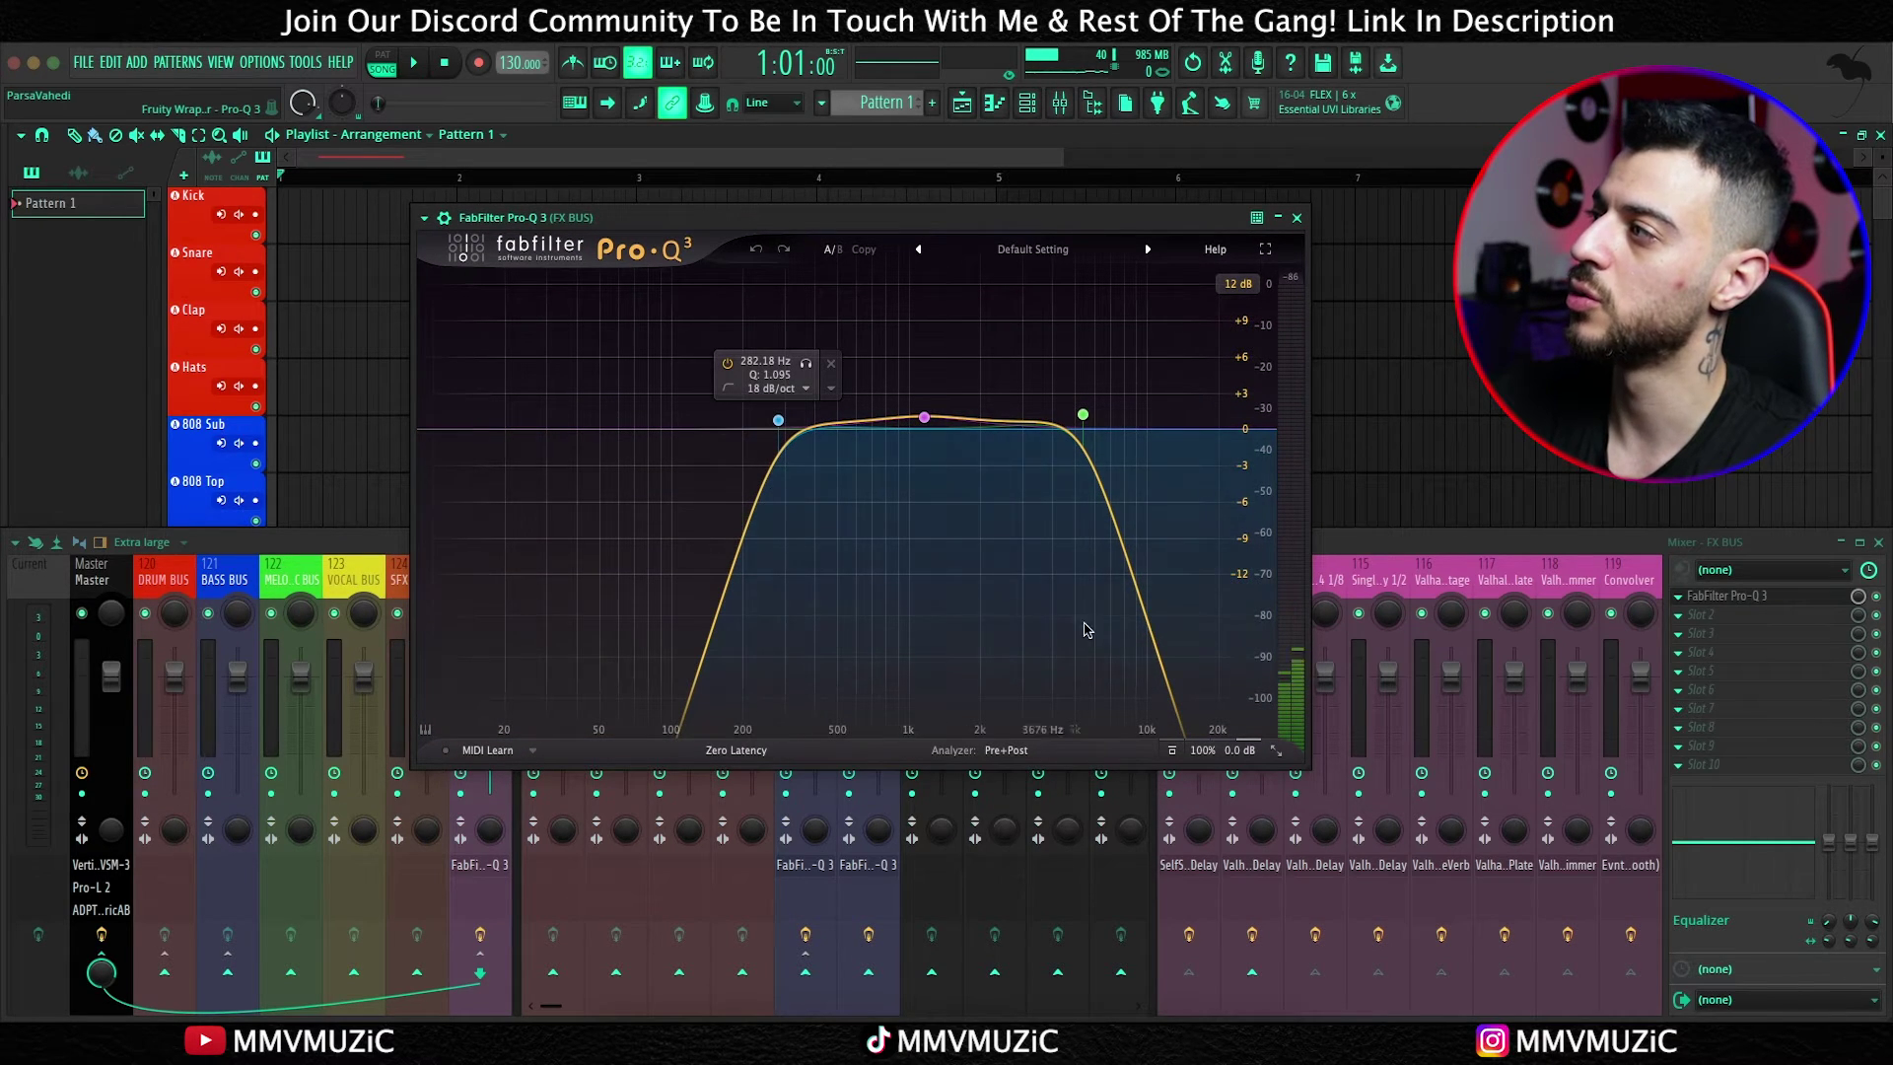
click(923, 420)
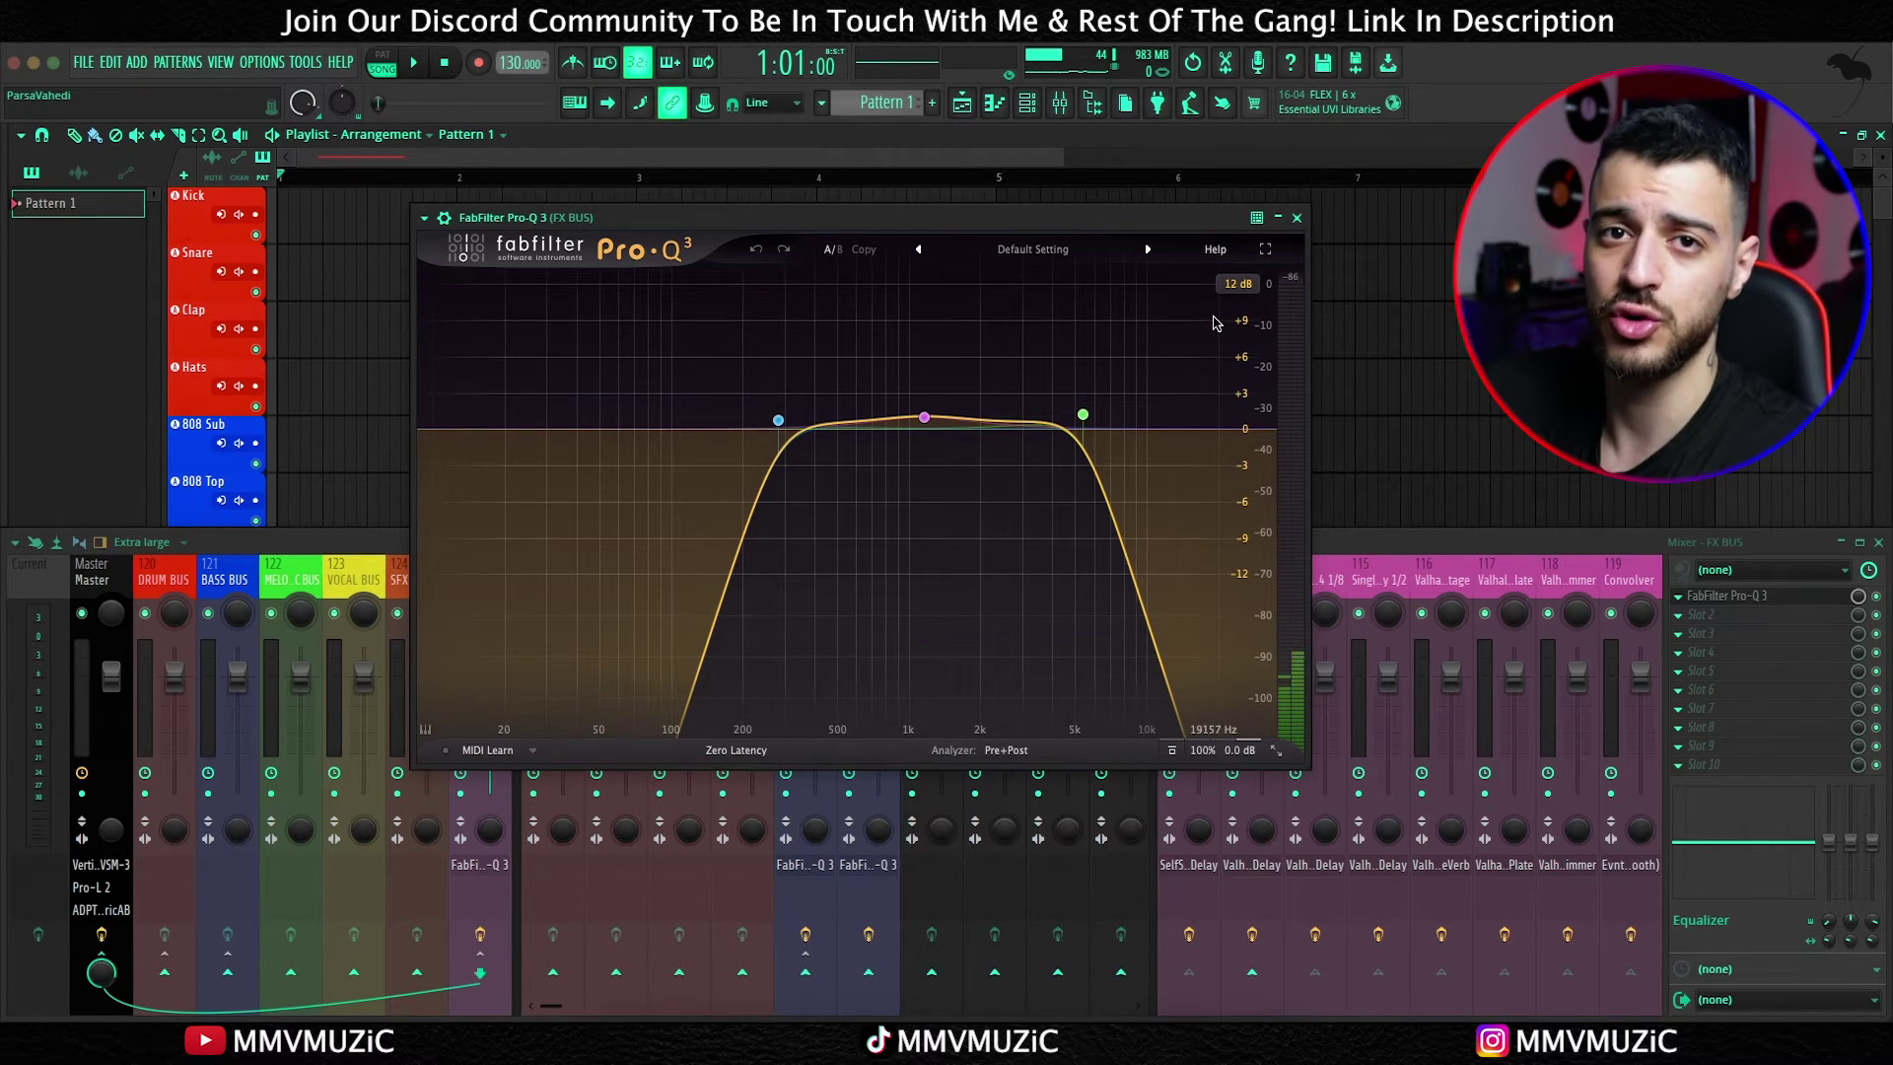
Step: Examine the Vertigo VSM-3 plugin on the Master track and close it
click(65, 586)
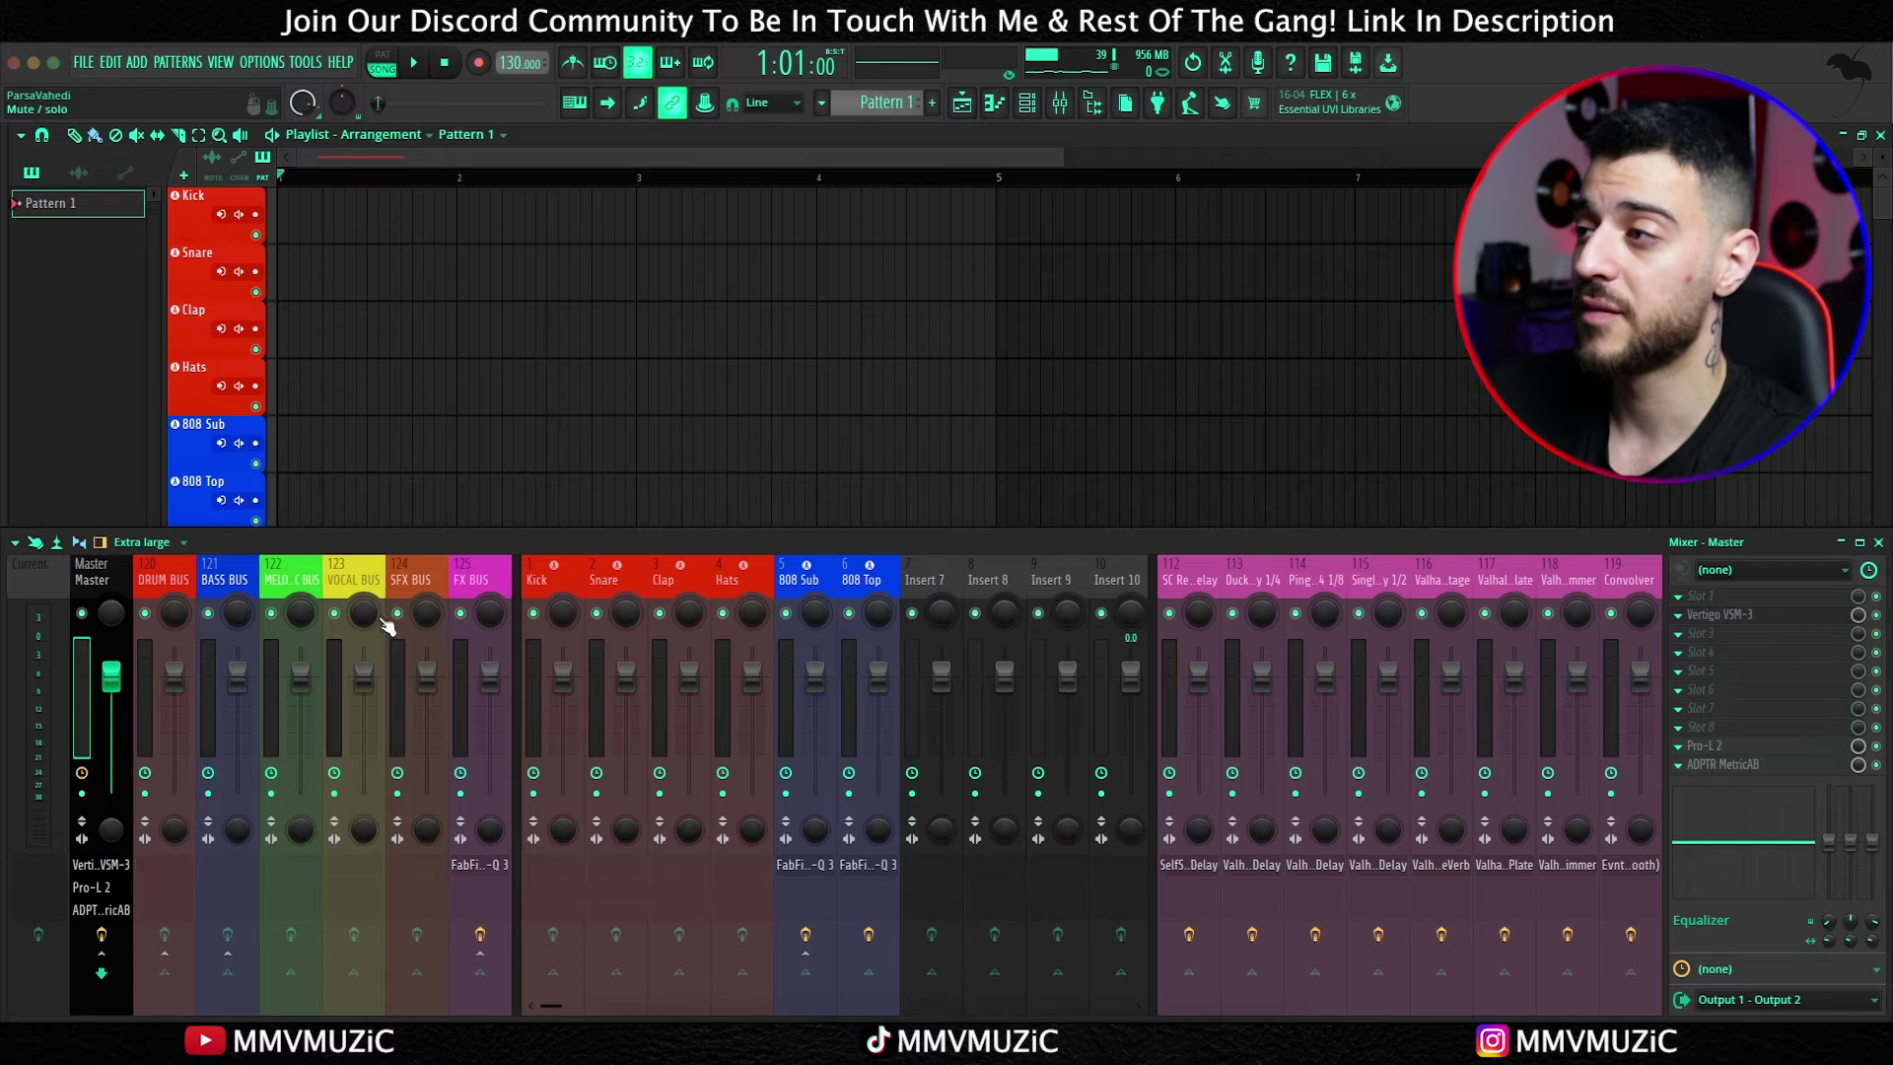
click(1743, 614)
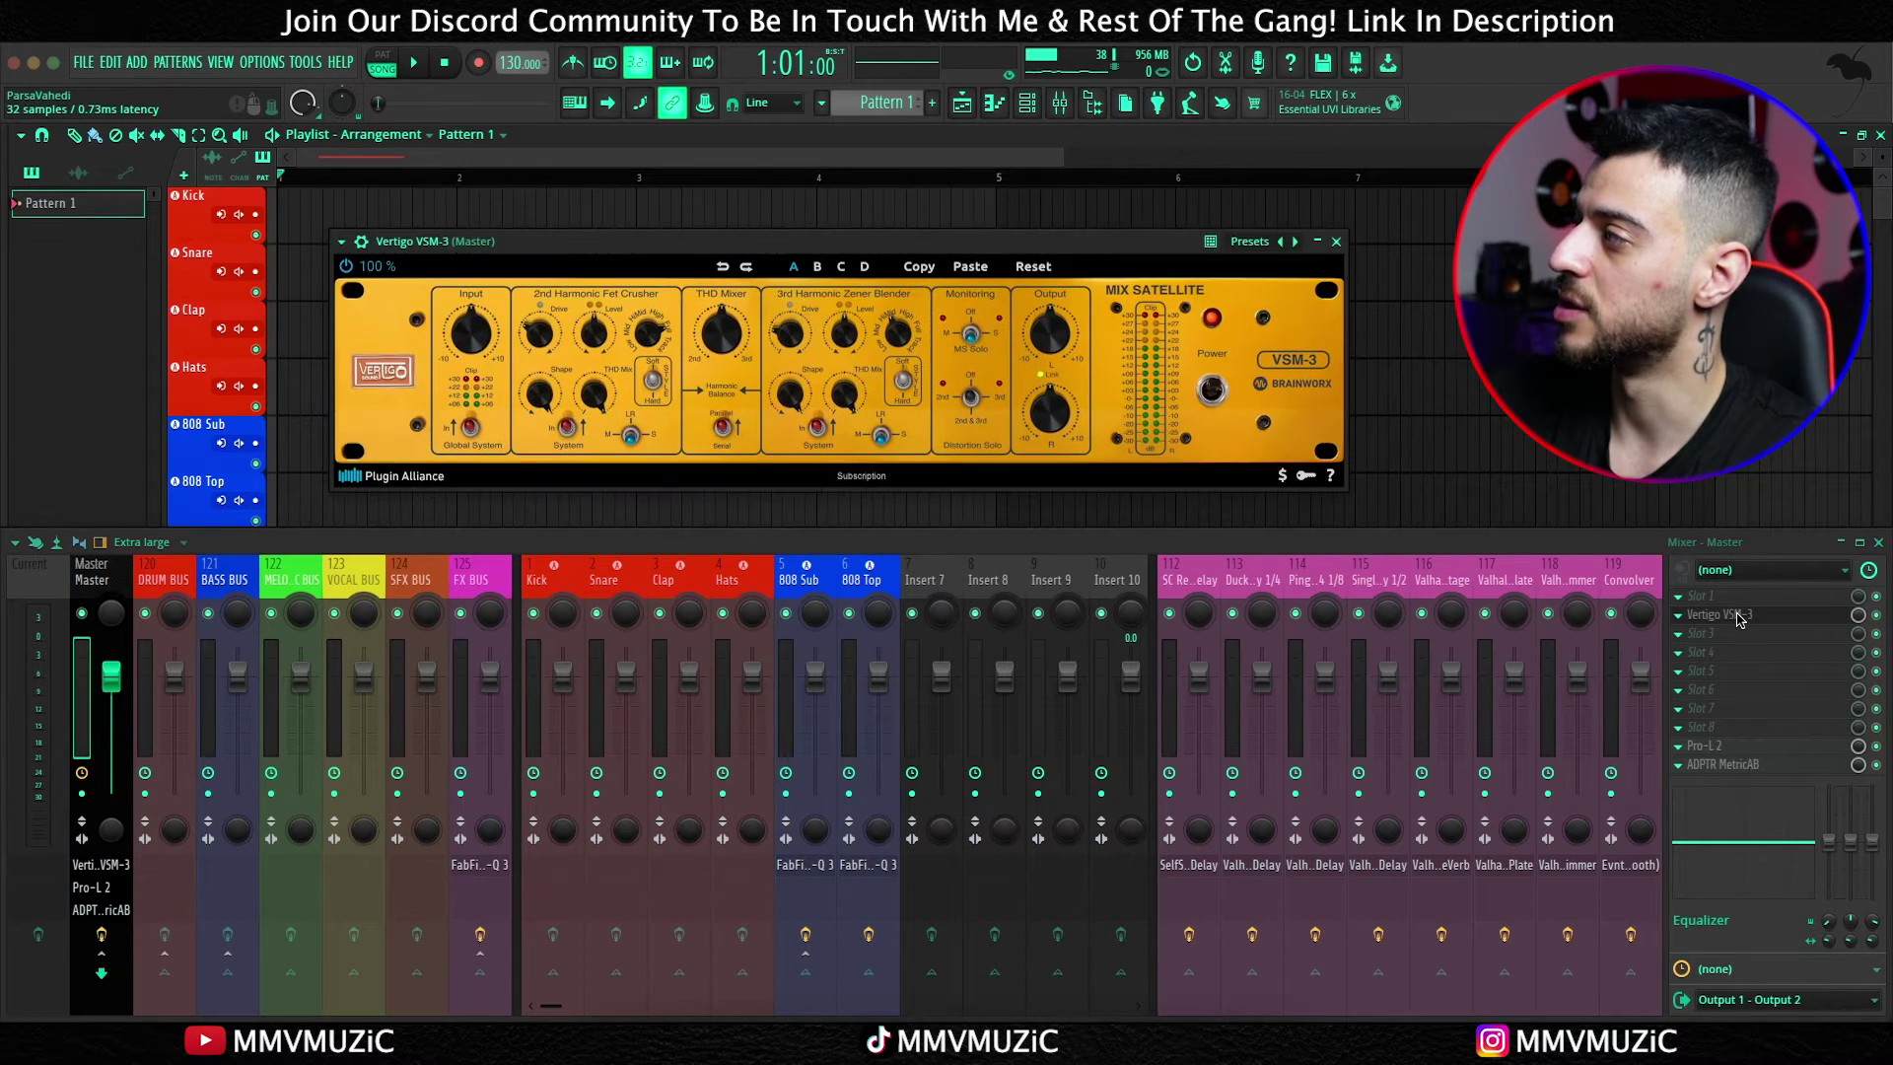
drag(845, 253, 862, 254)
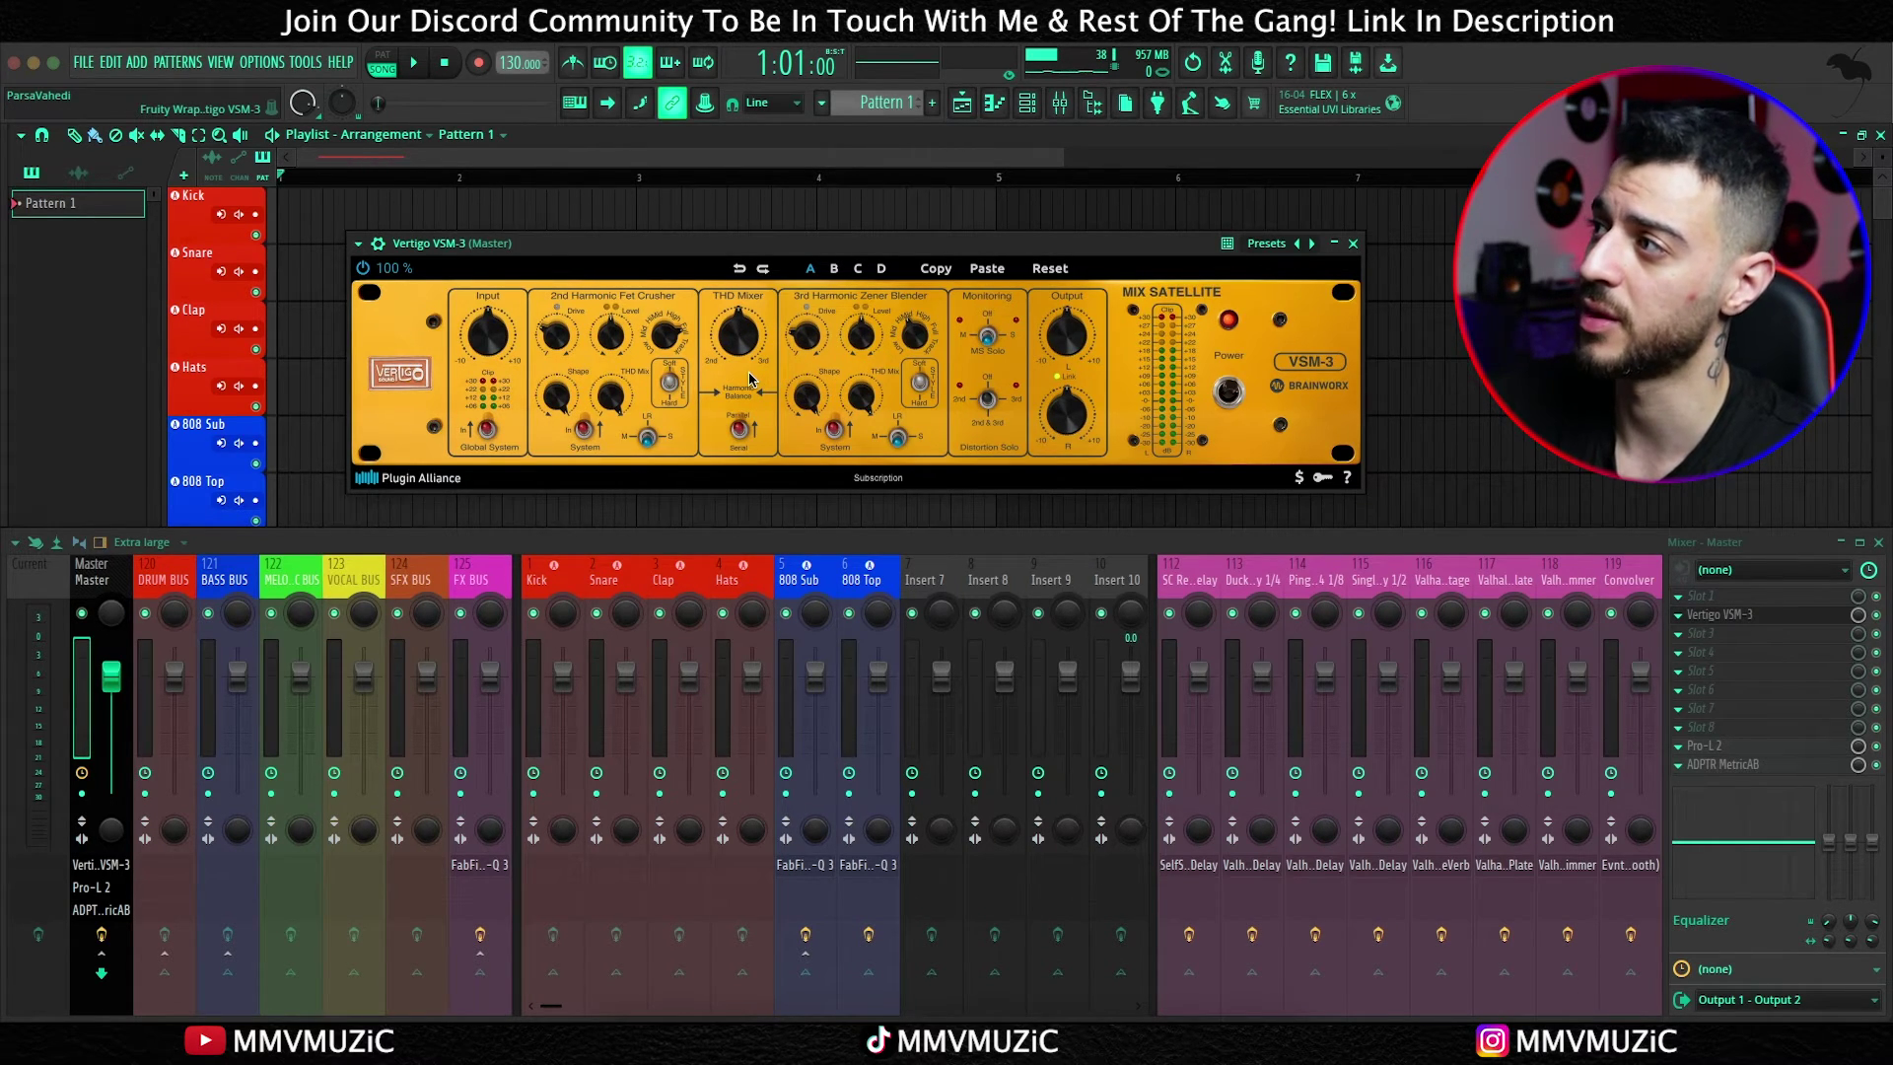
click(1353, 246)
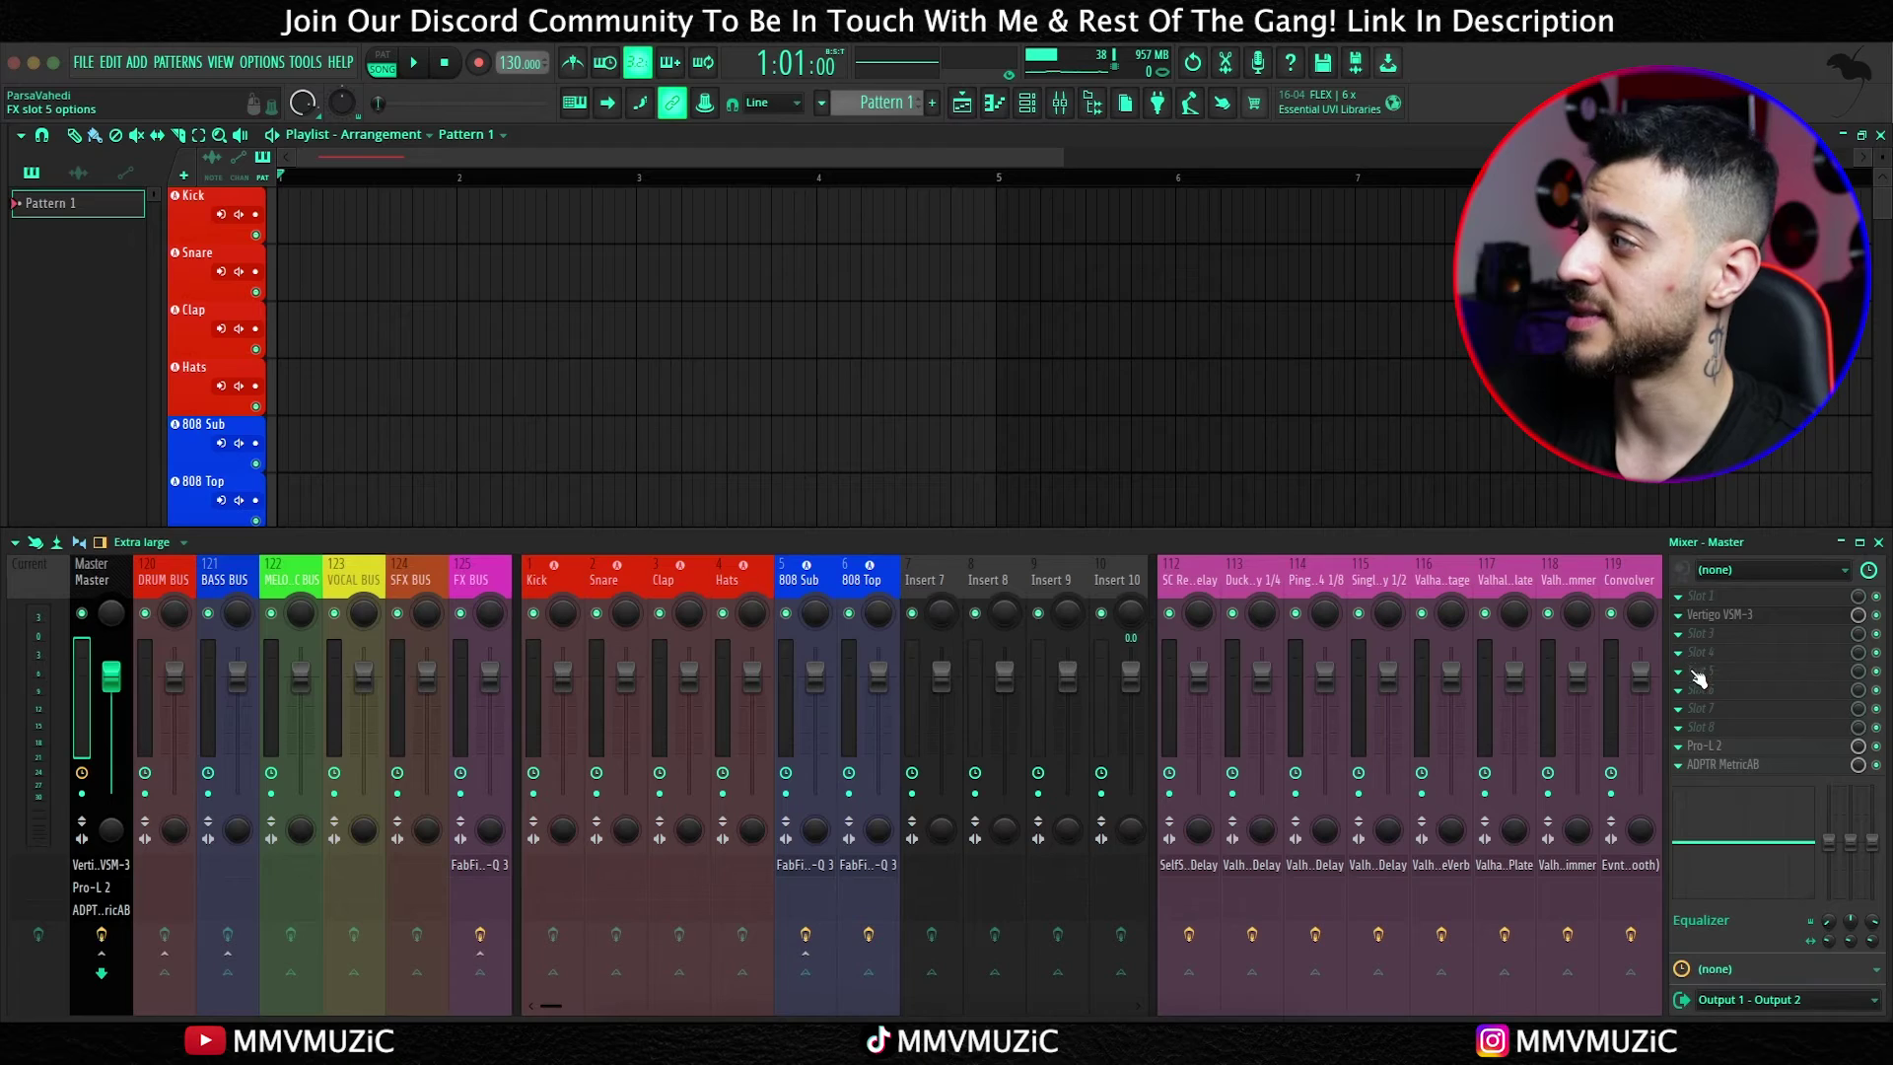
Step: Raise the gain in the Master track's Pro-L 2 limiter to about +6.0 dB and close the plugin
click(1730, 745)
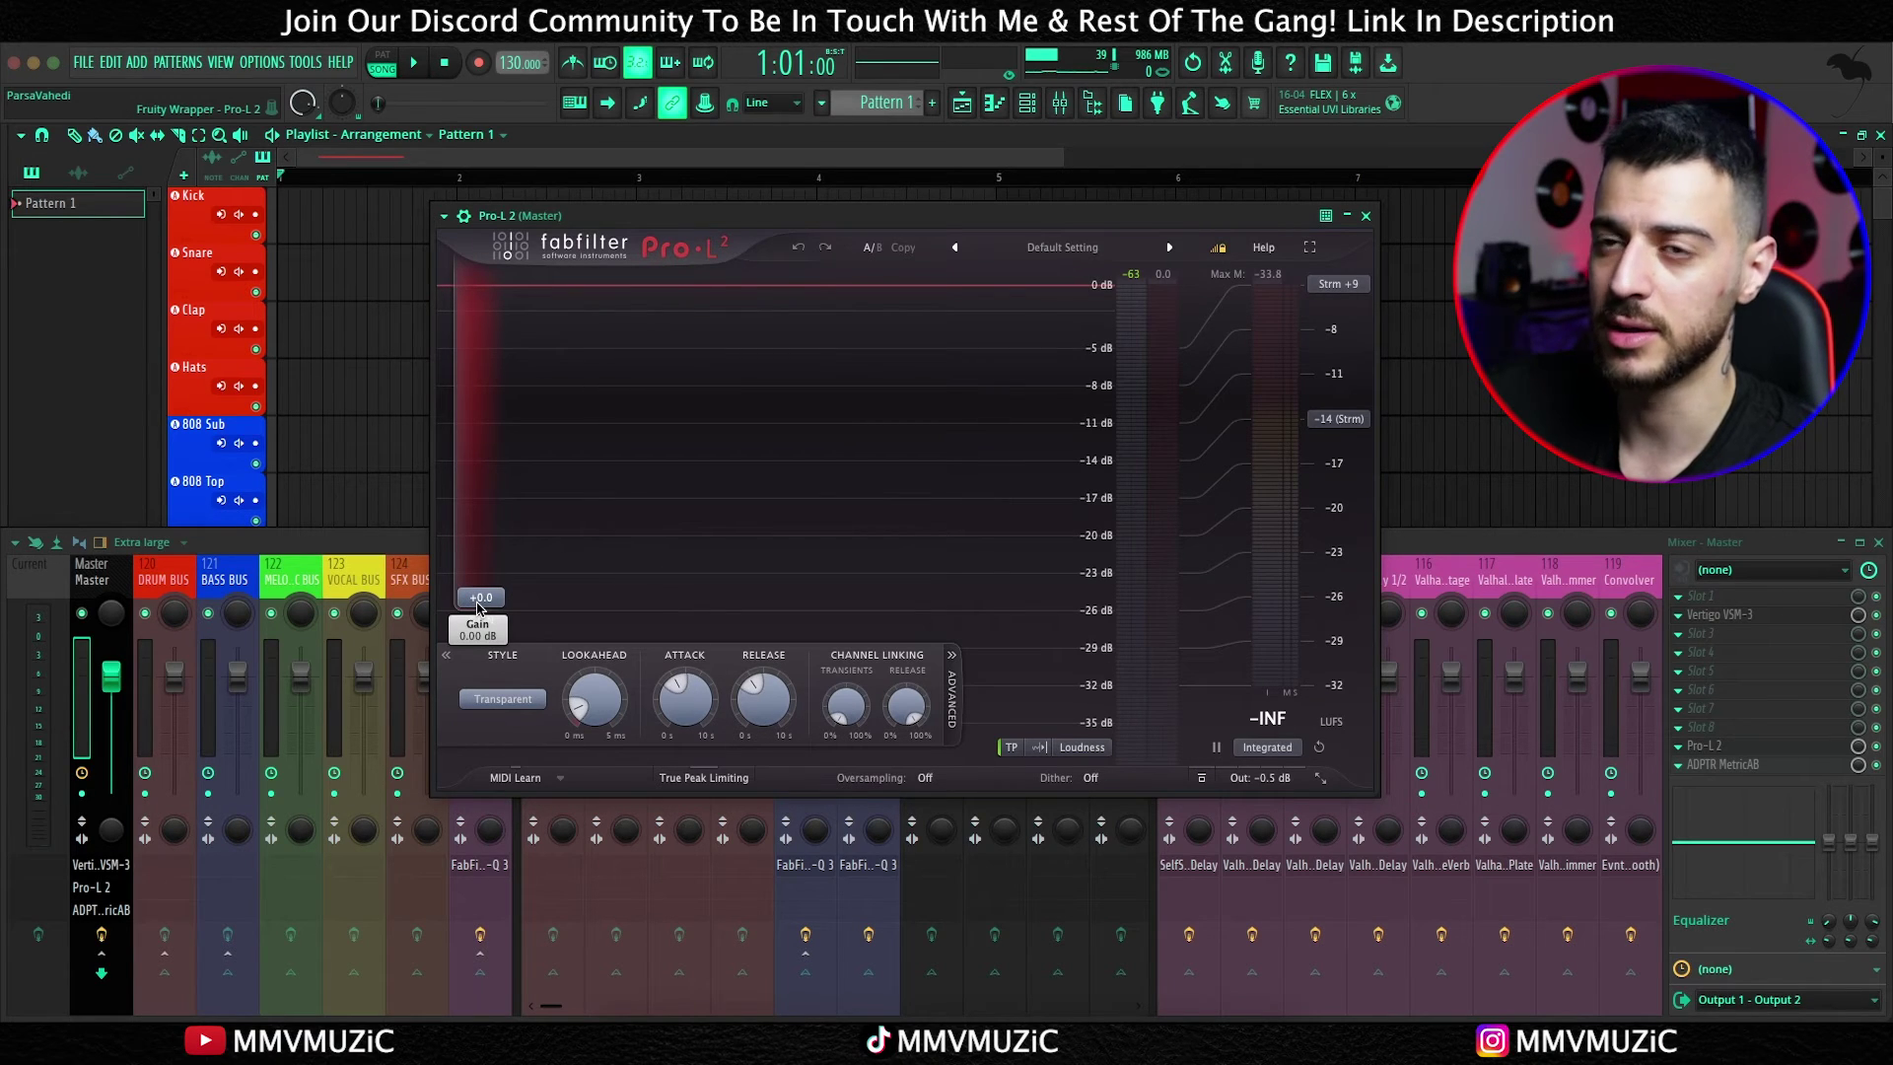
mouse_move(1226, 683)
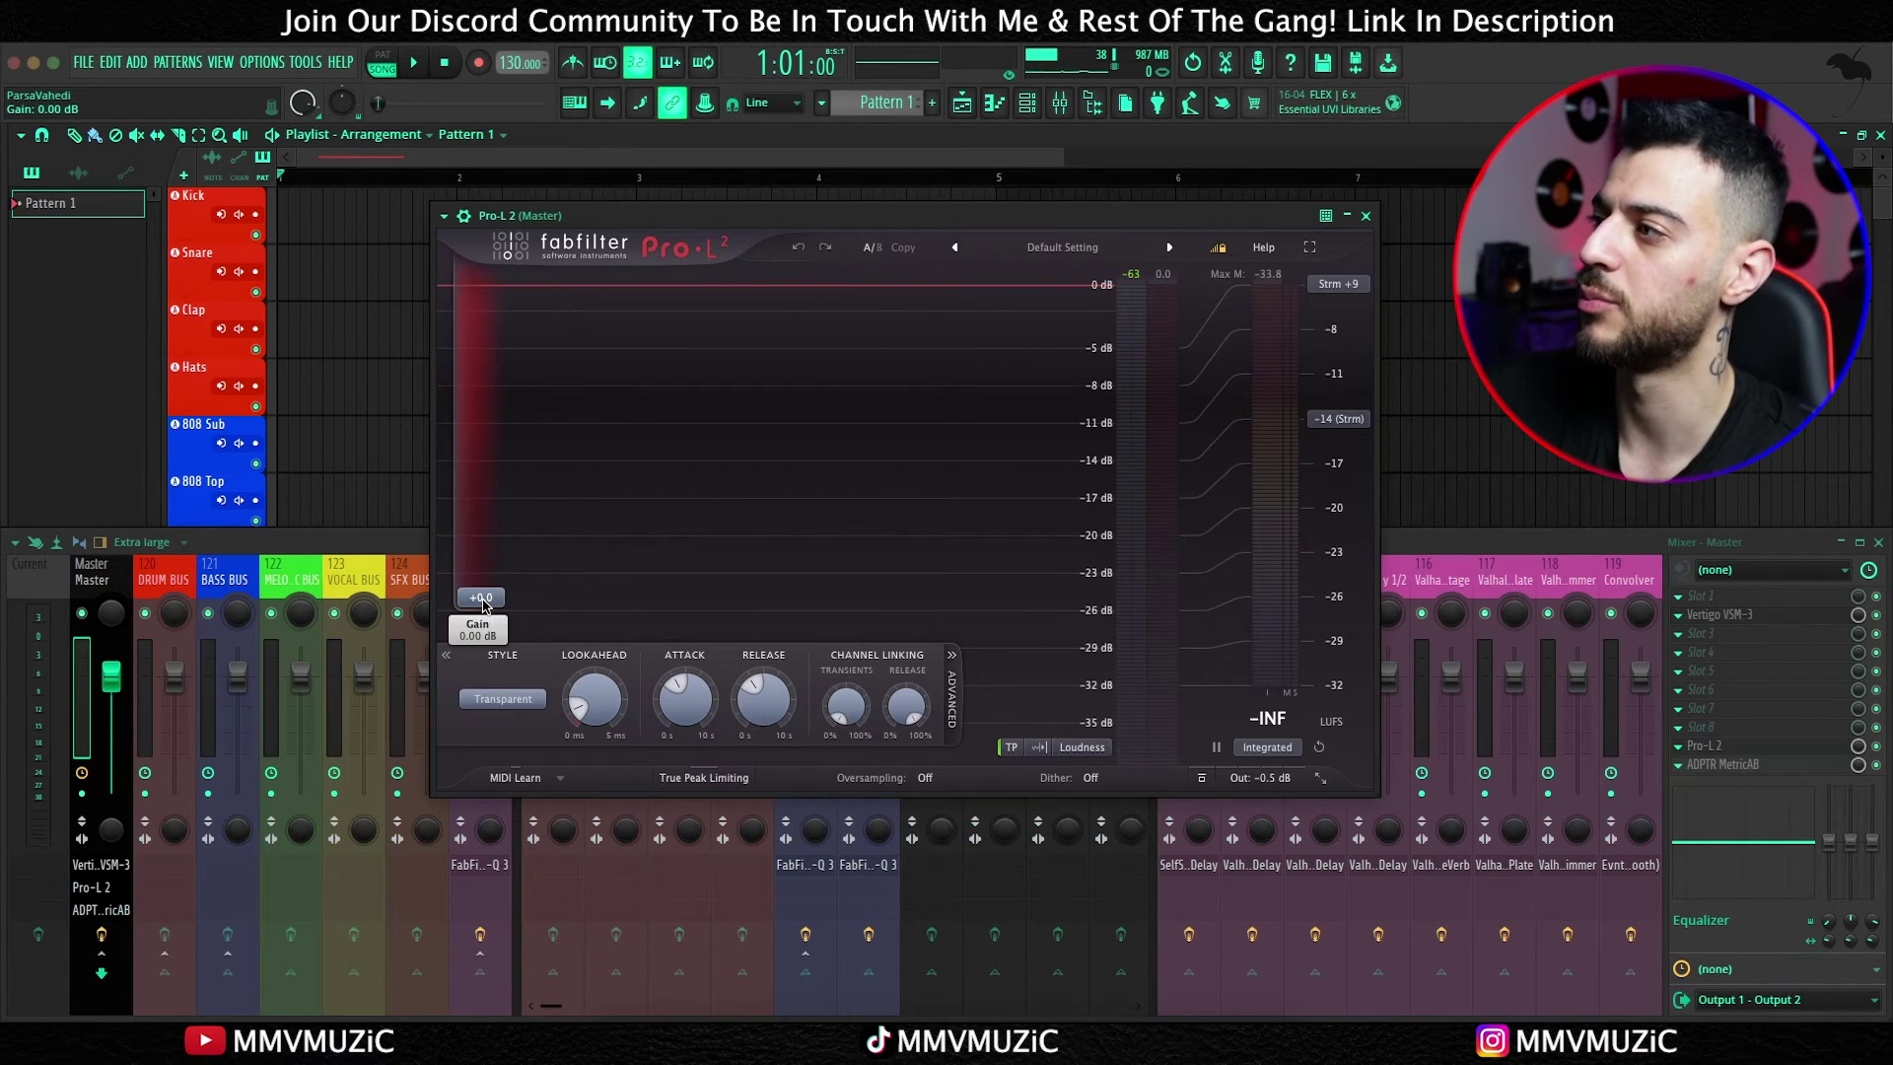
drag(483, 606, 483, 542)
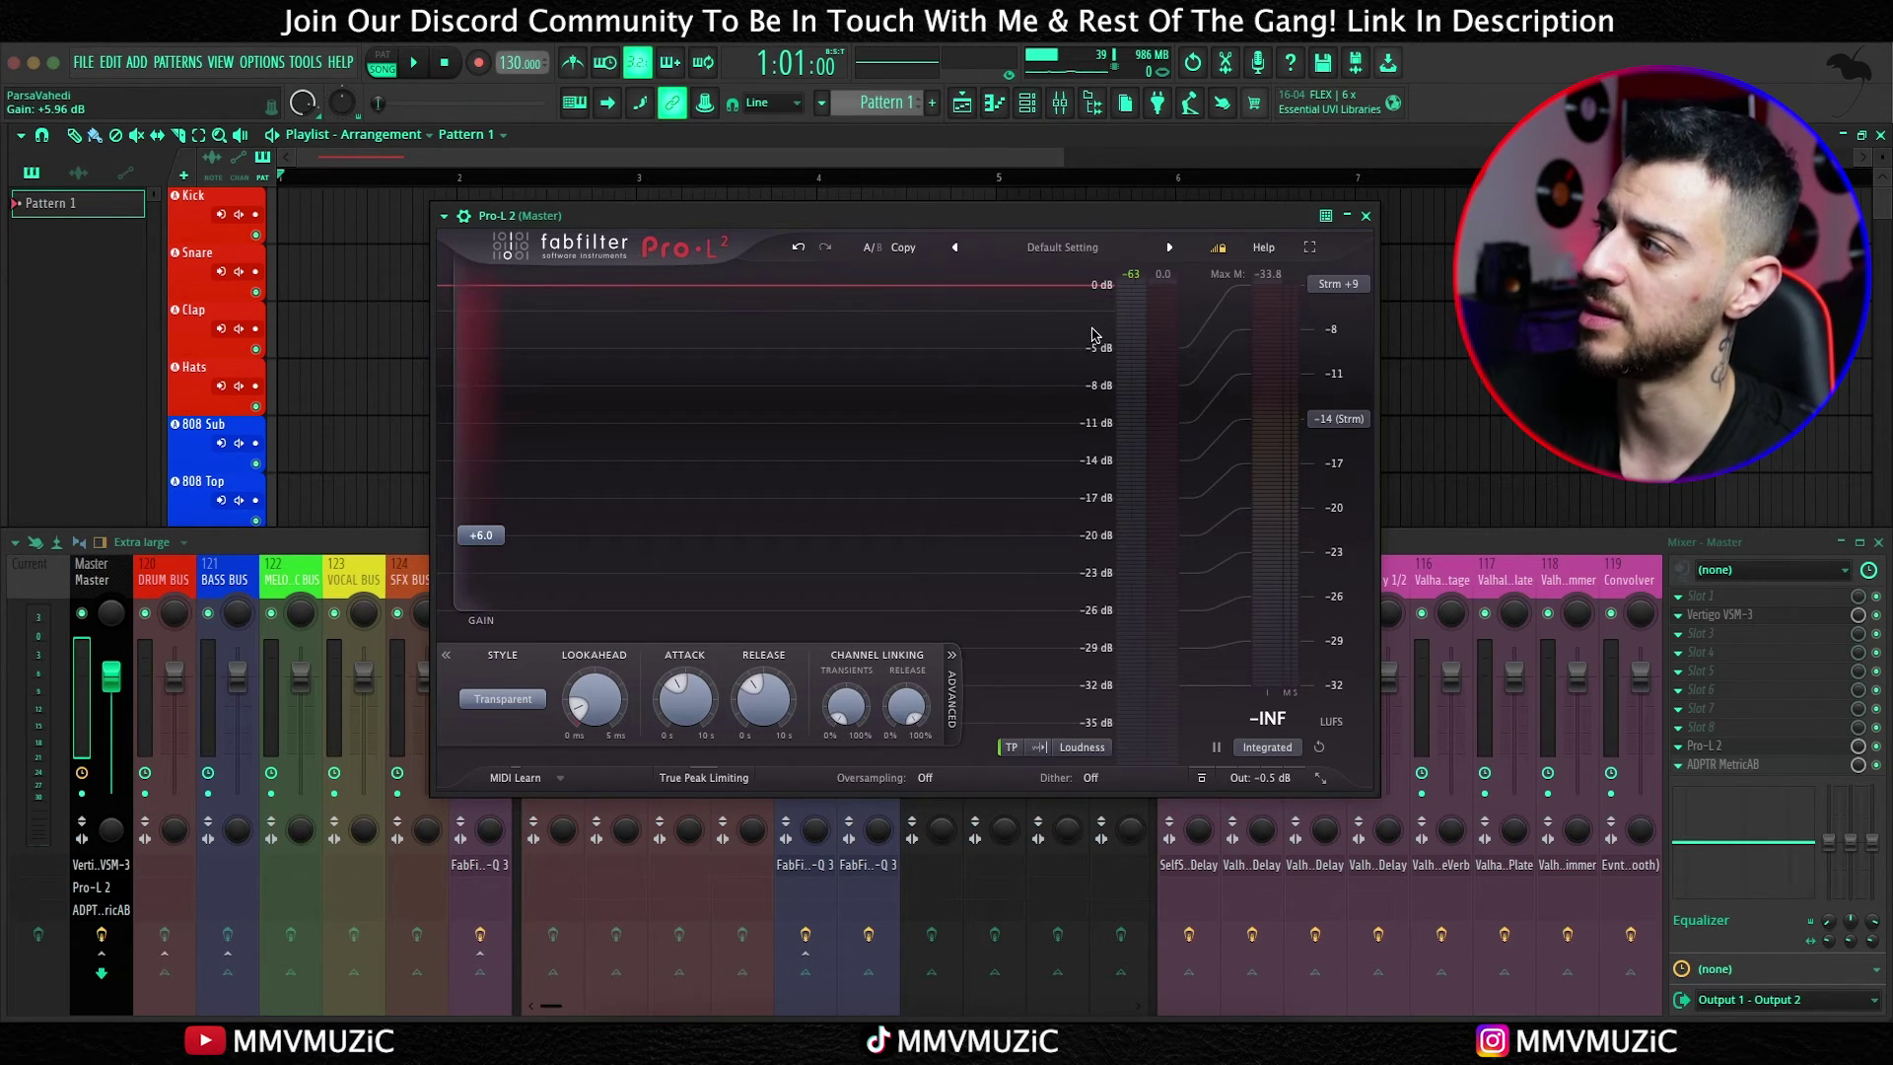
key(Escape)
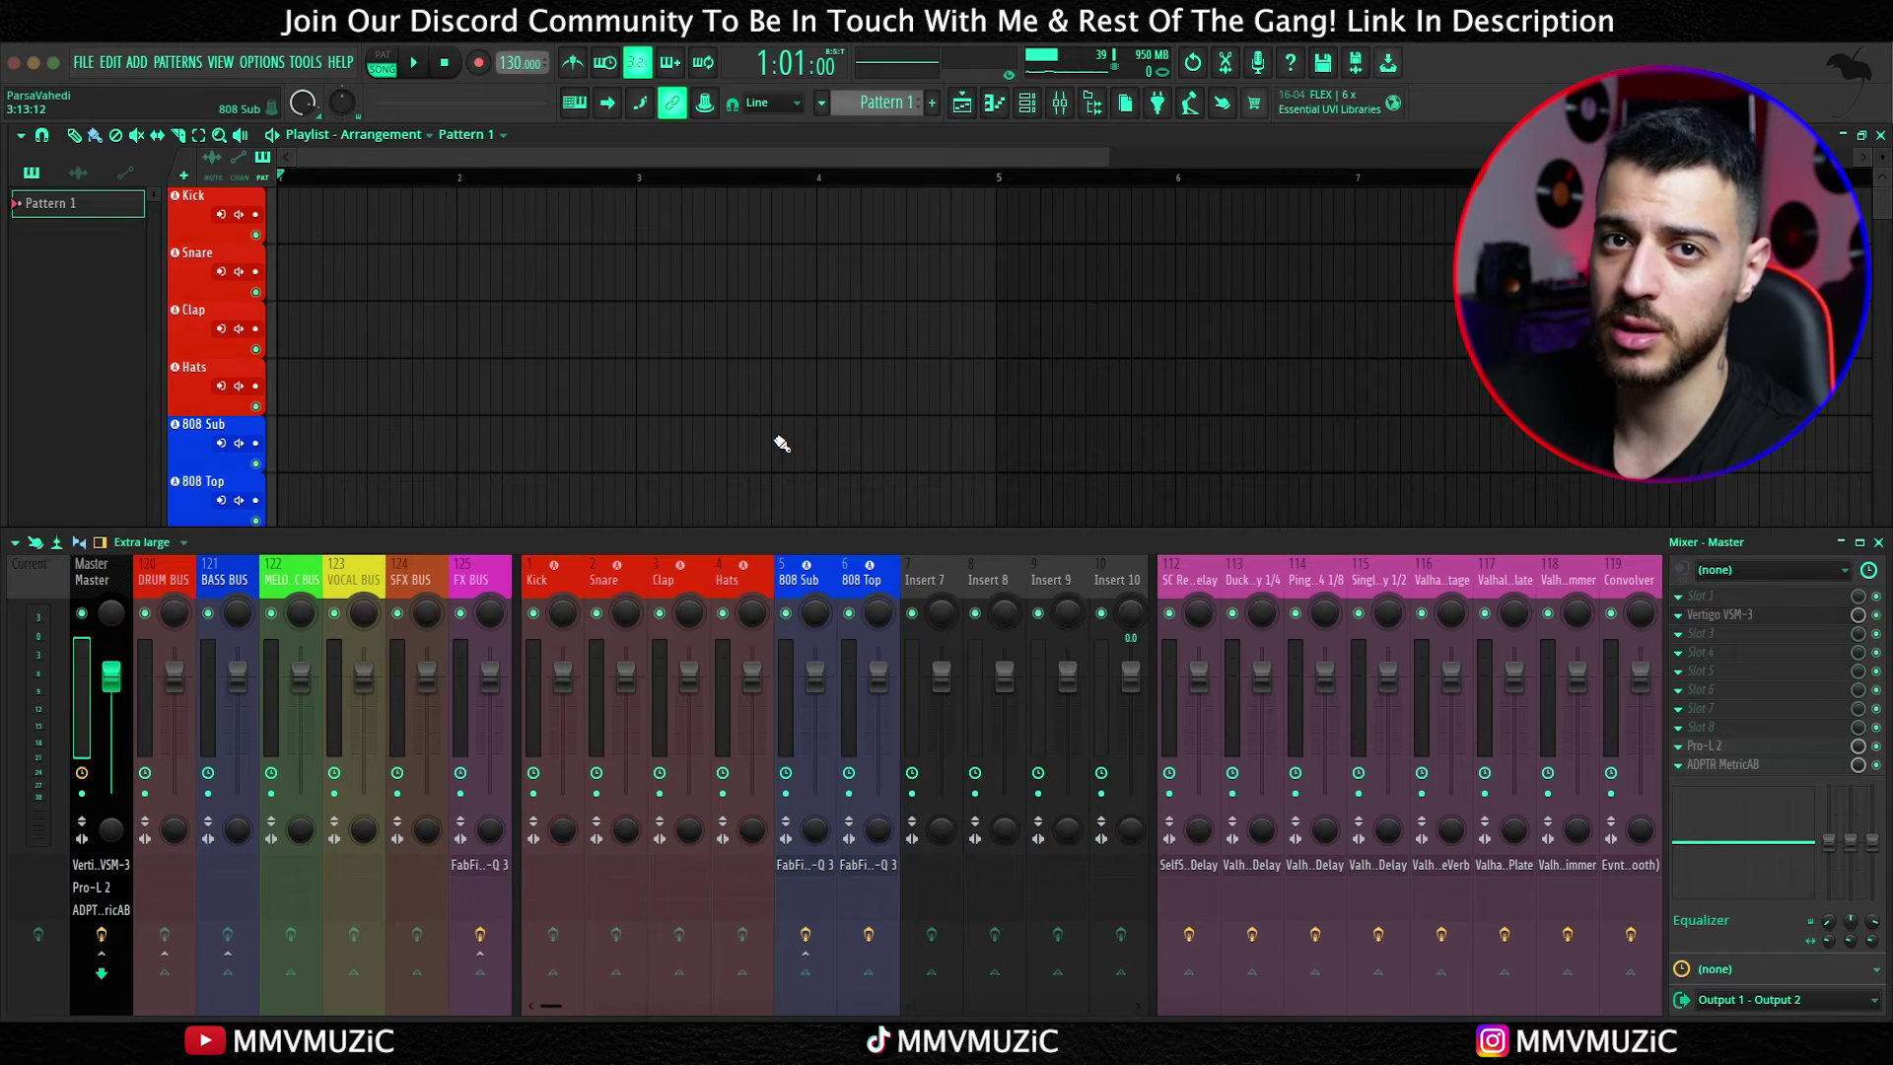
Step: Close the mixer and replace the 808 Kick channel's sample with Cymatics - Careless Kick - G# from the sample browser
click(1878, 541)
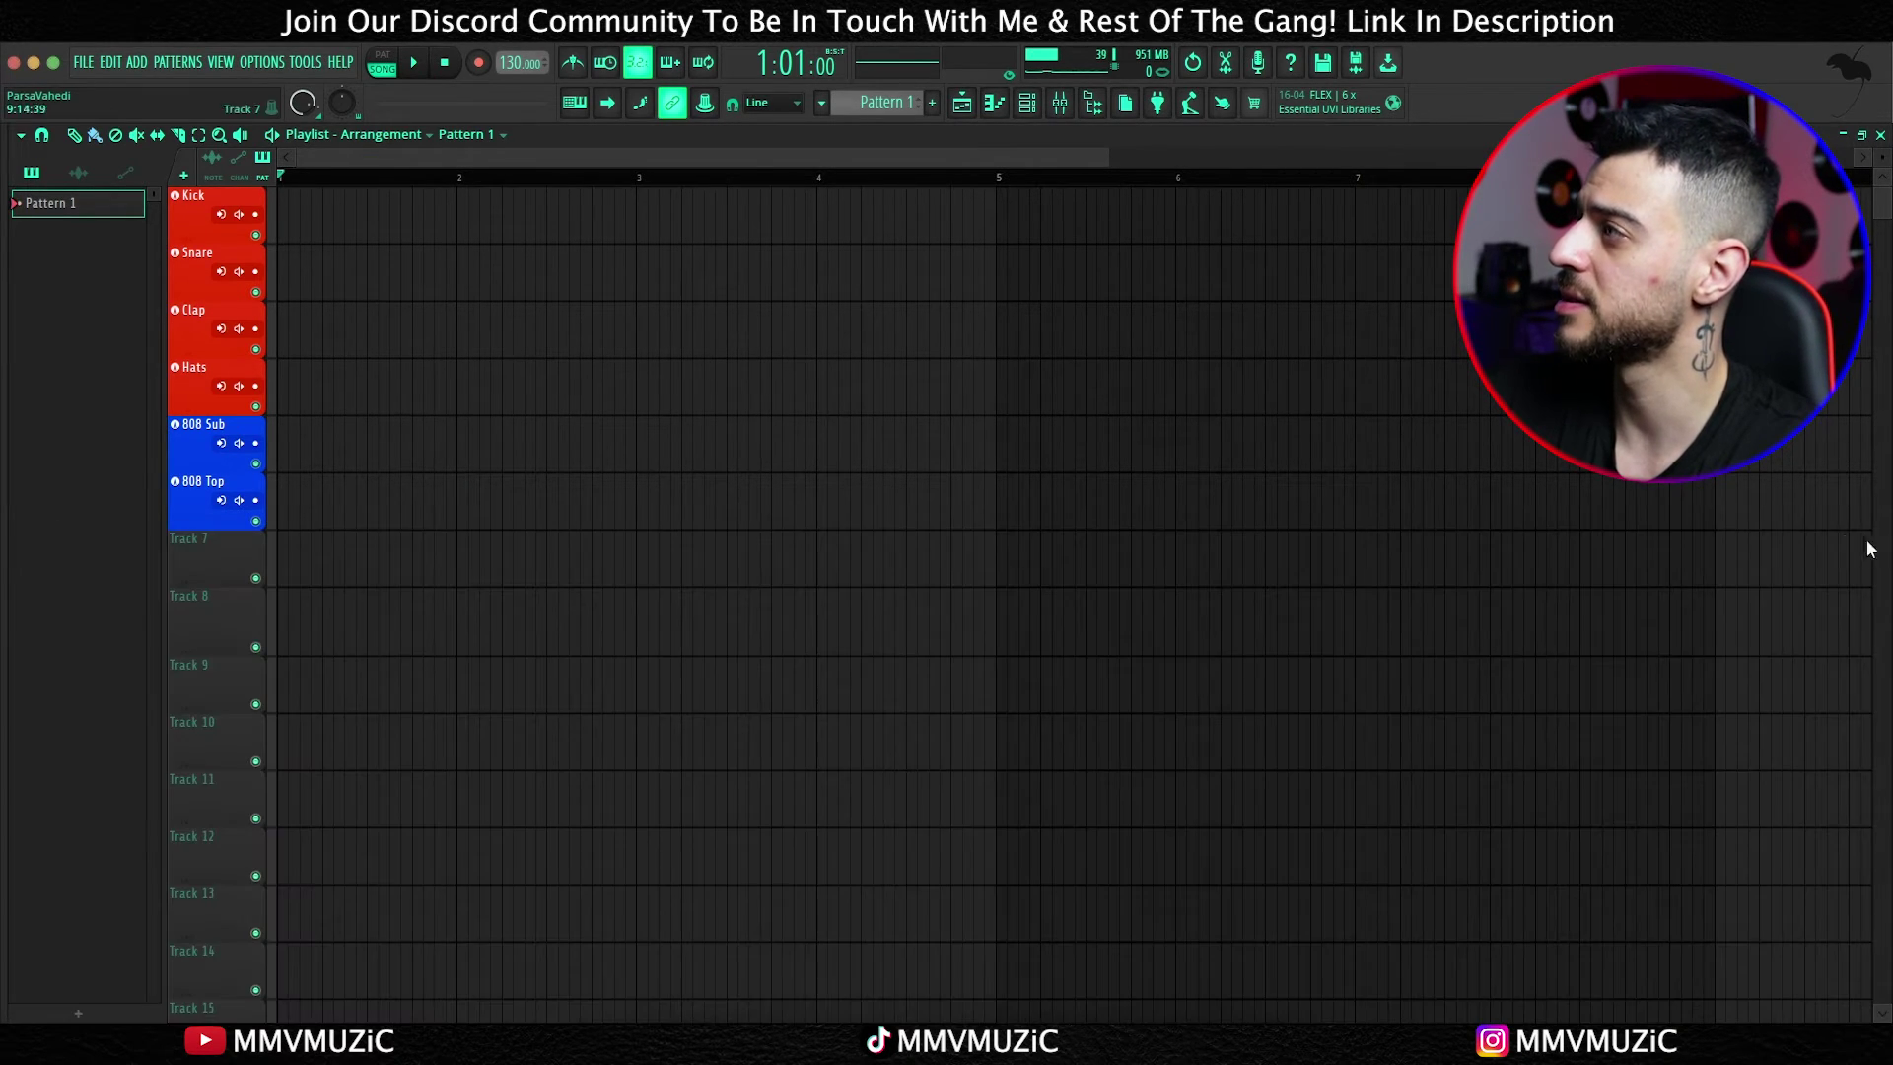
key(F6)
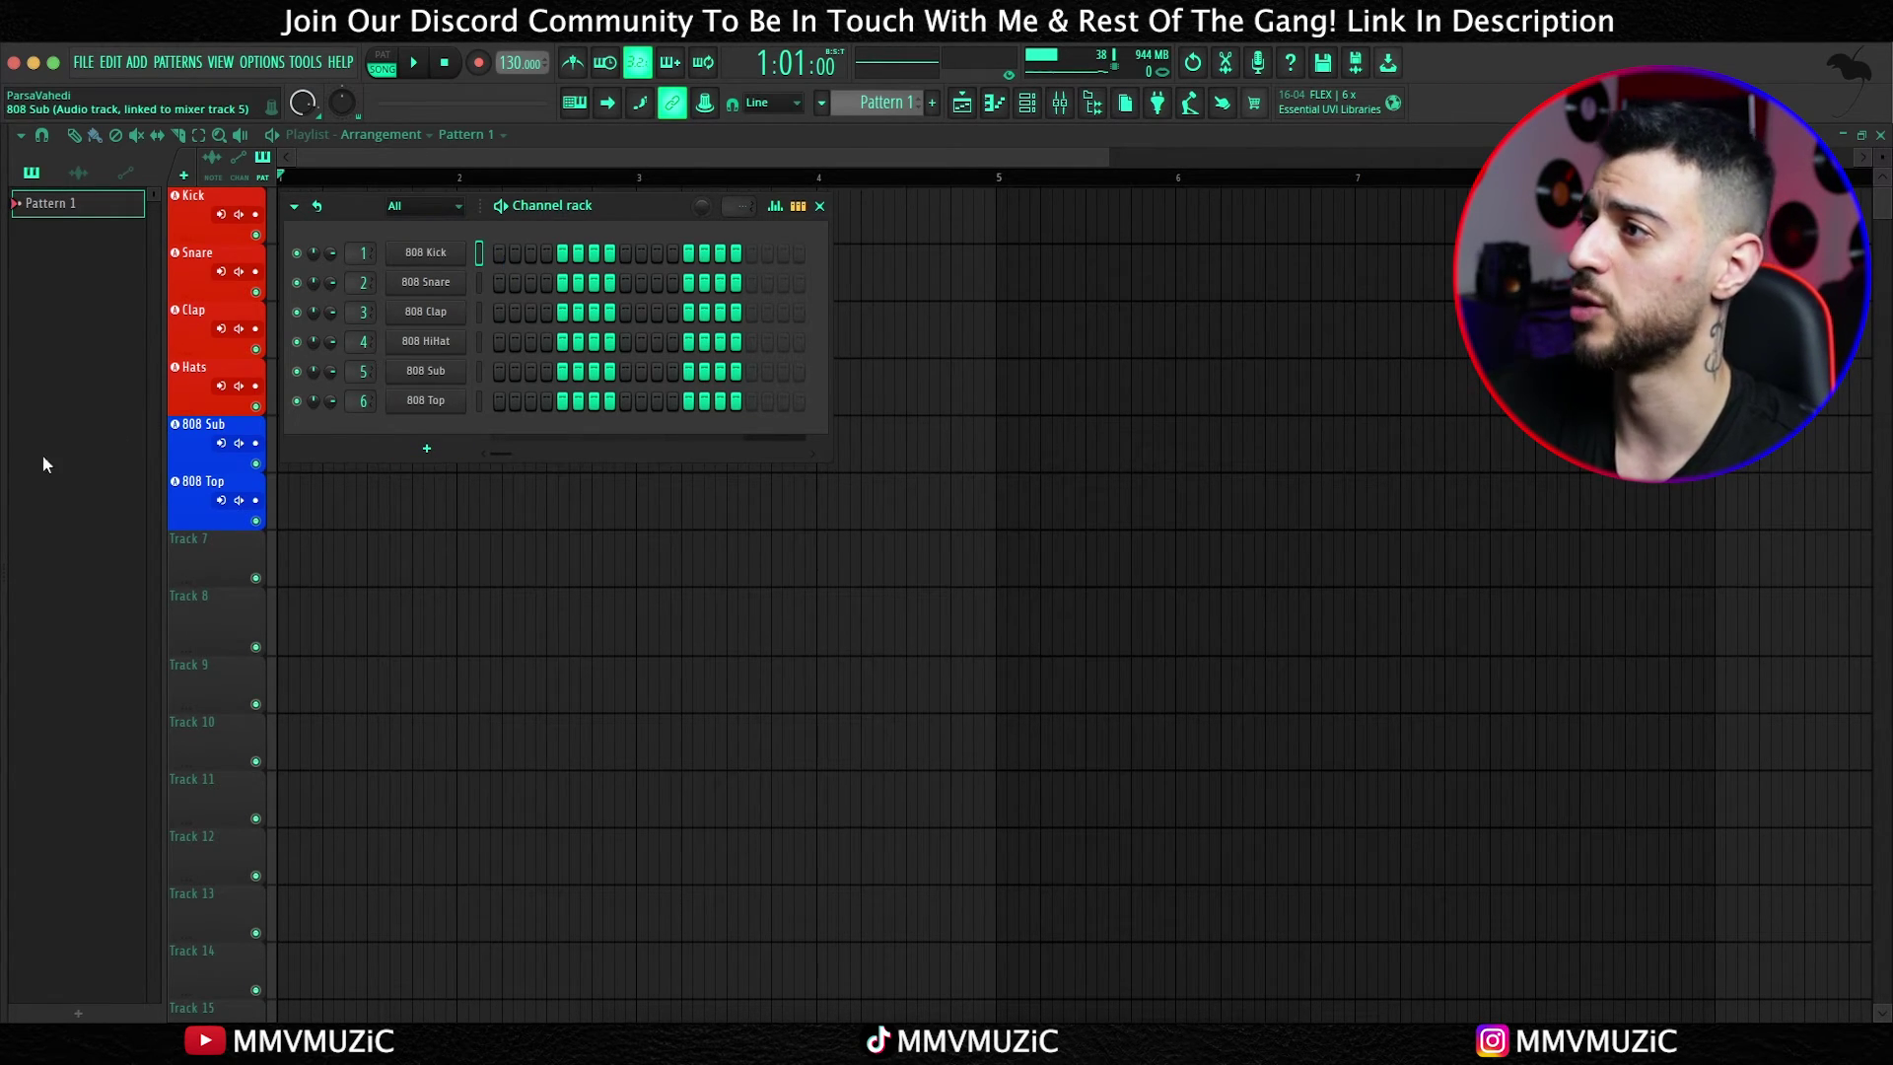
key(alt+F8)
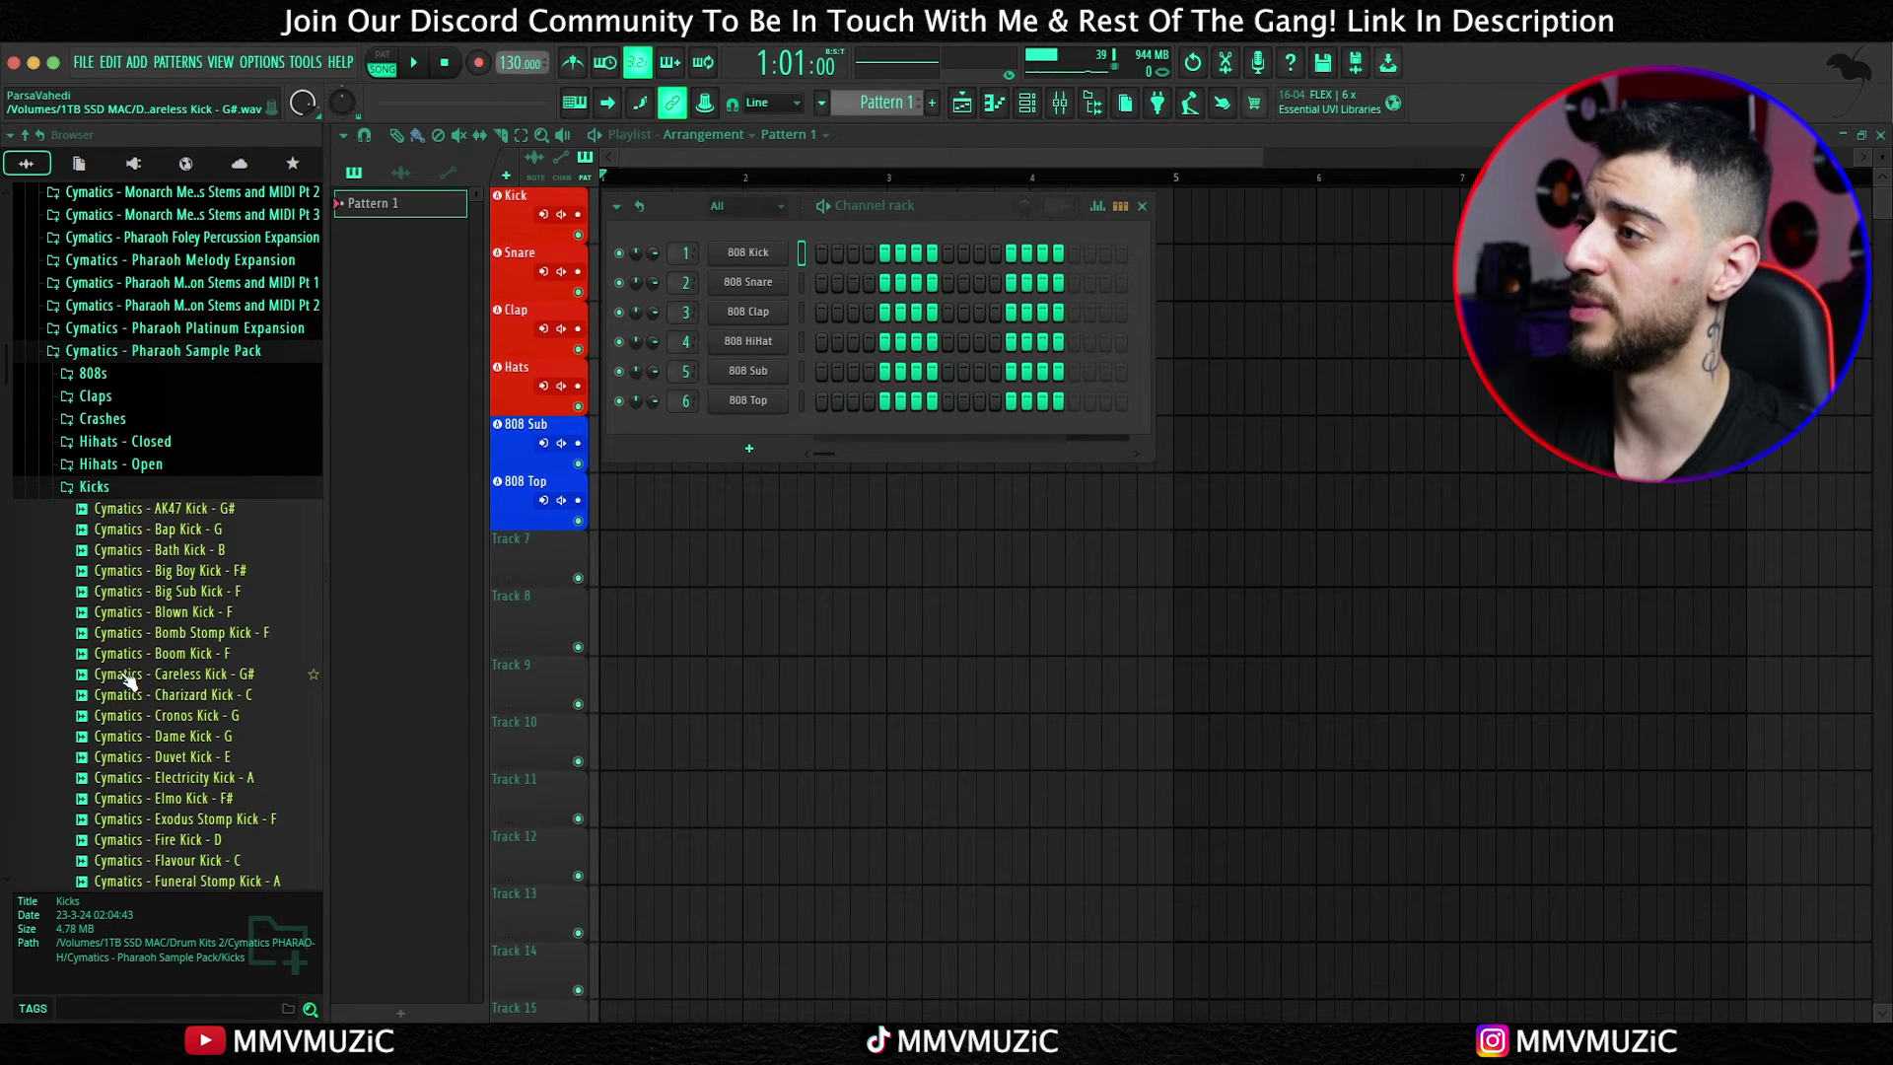
drag(126, 681, 748, 256)
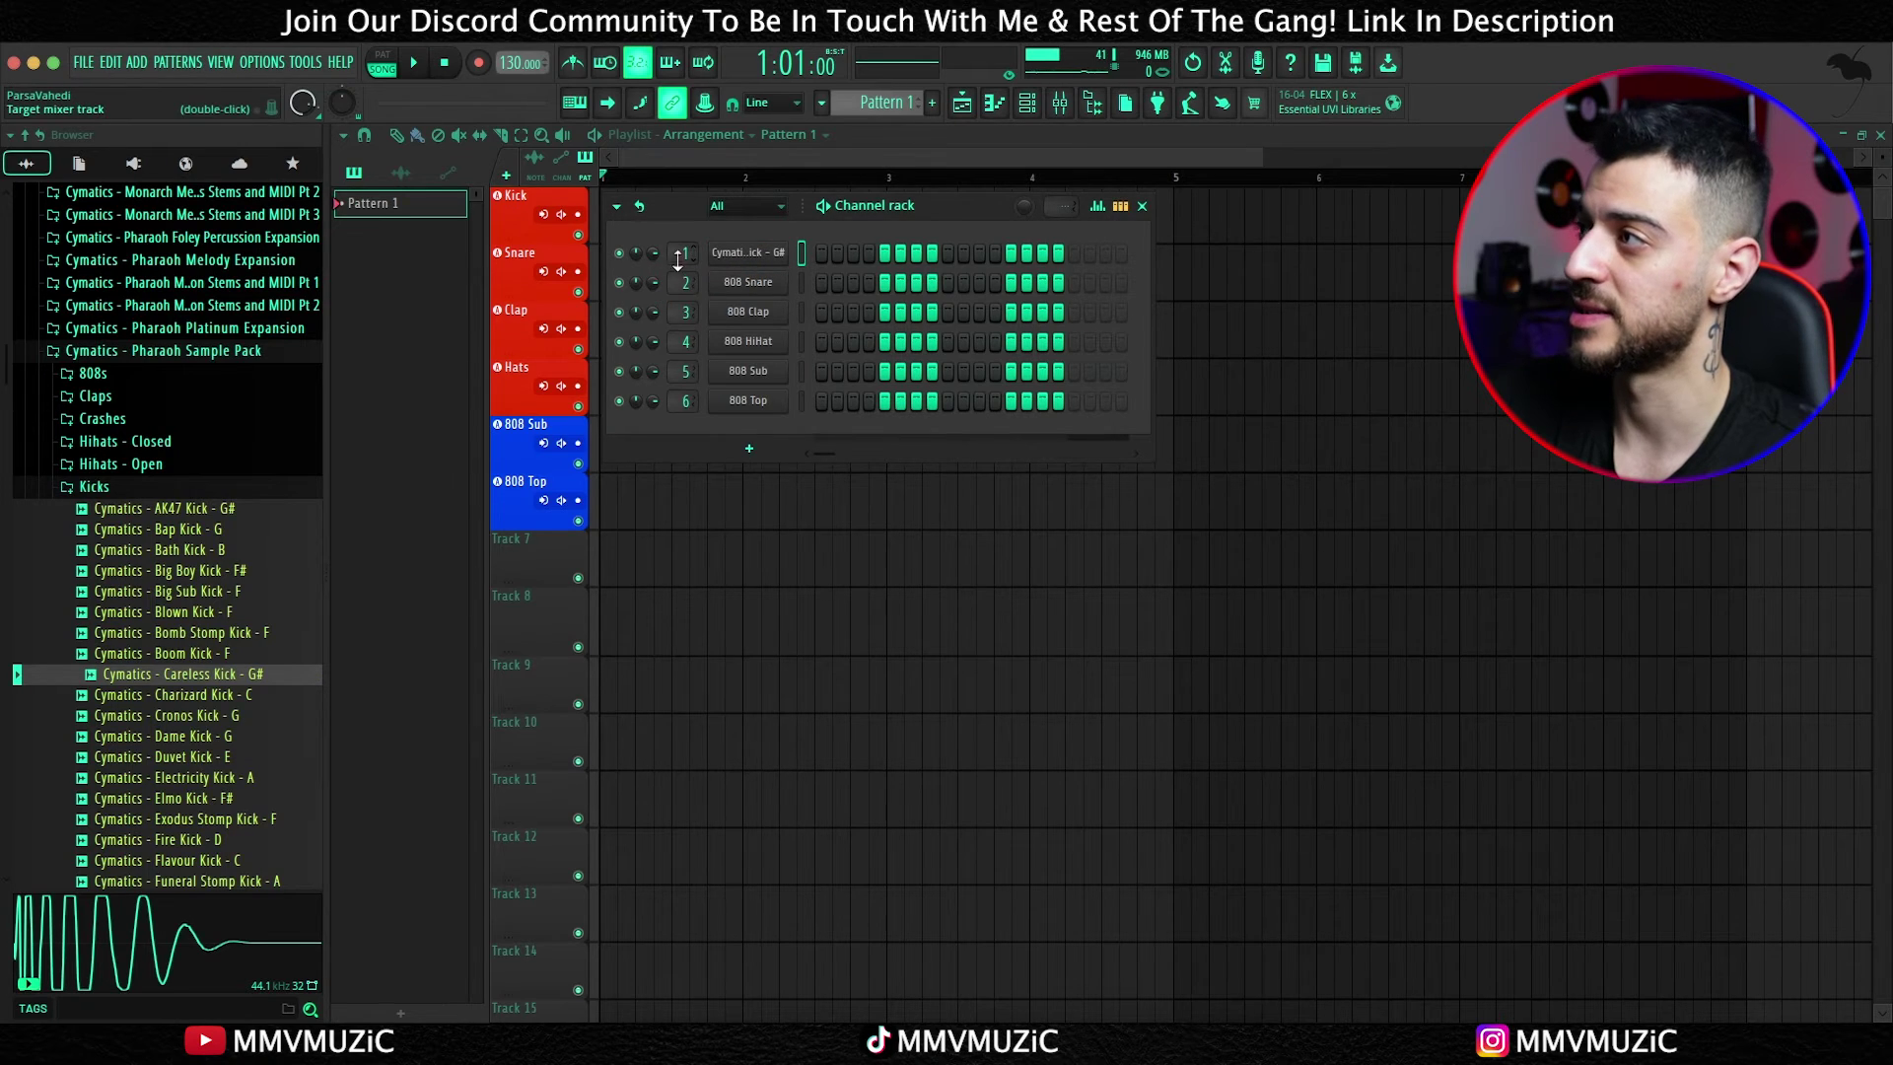
click(185, 489)
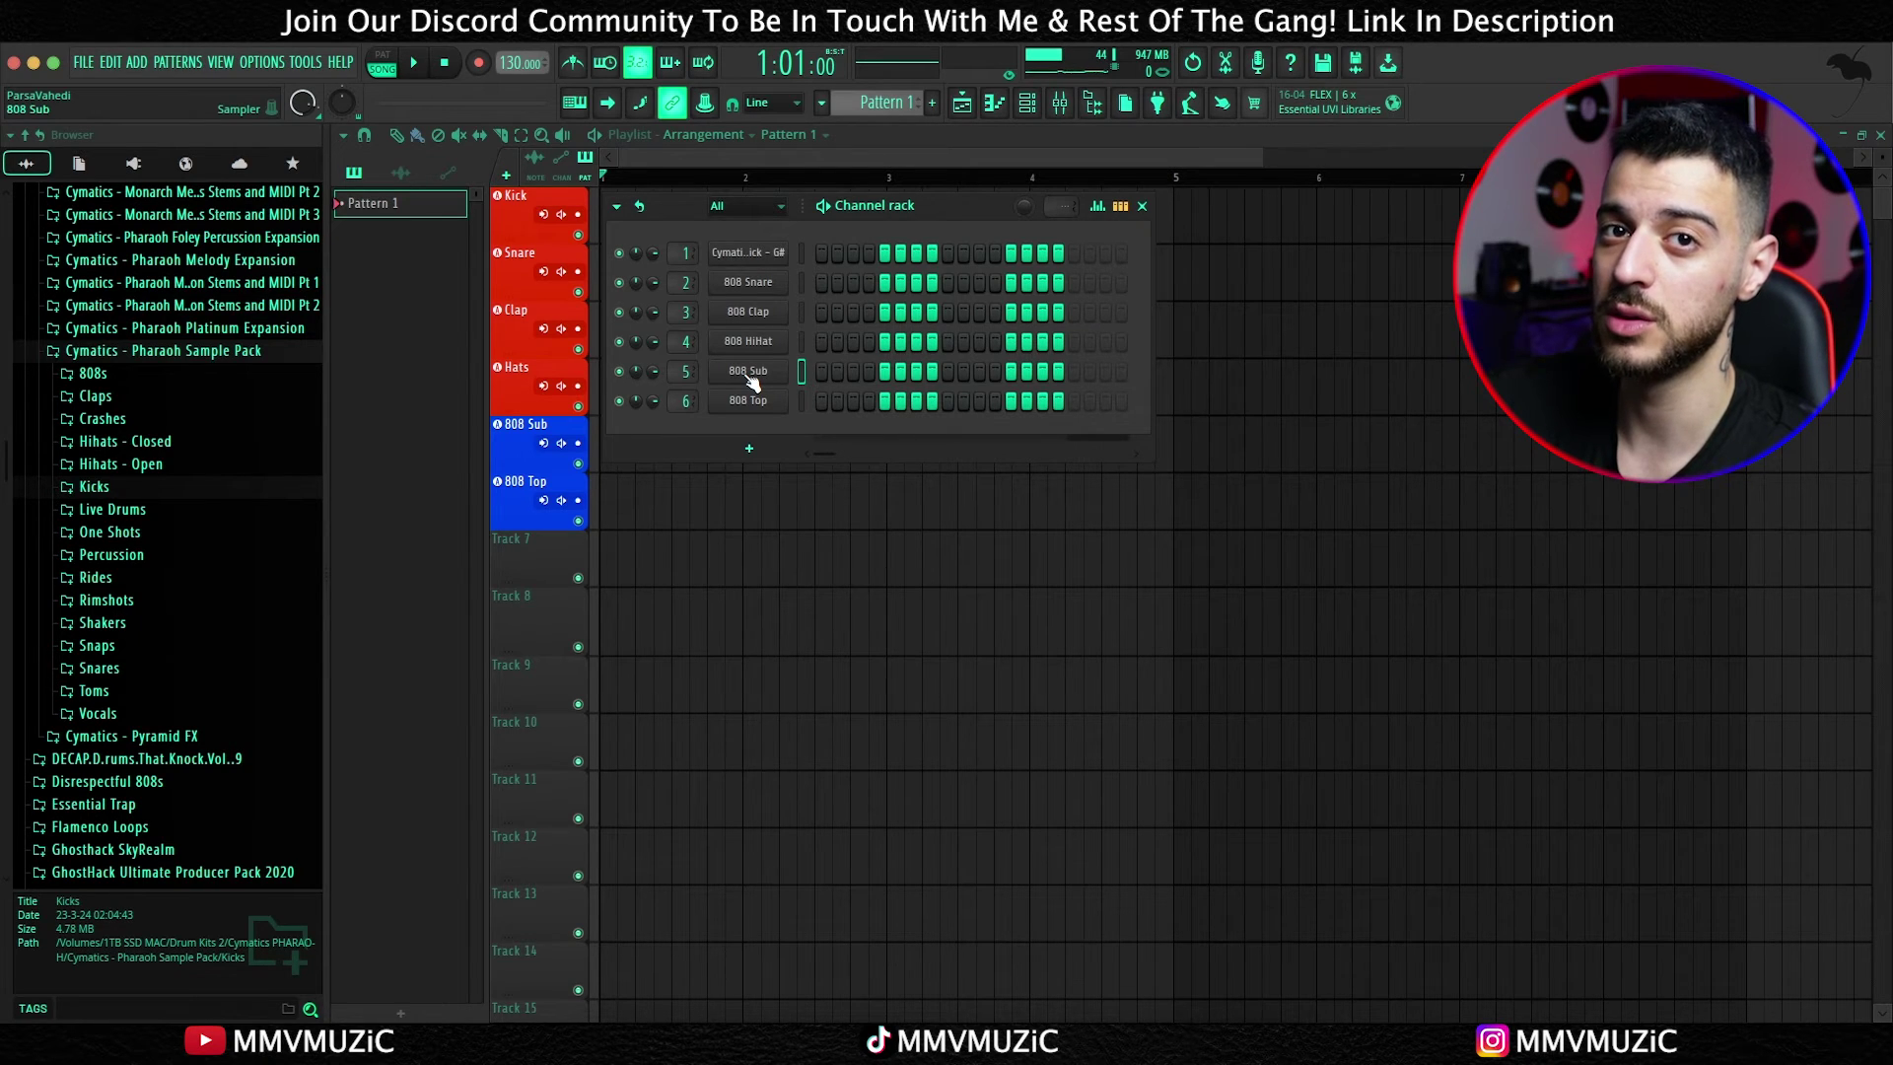
Step: Examine the 808 Sub channel's sample, envelope, polyphony and mixer track settings, and close the channel window
click(748, 371)
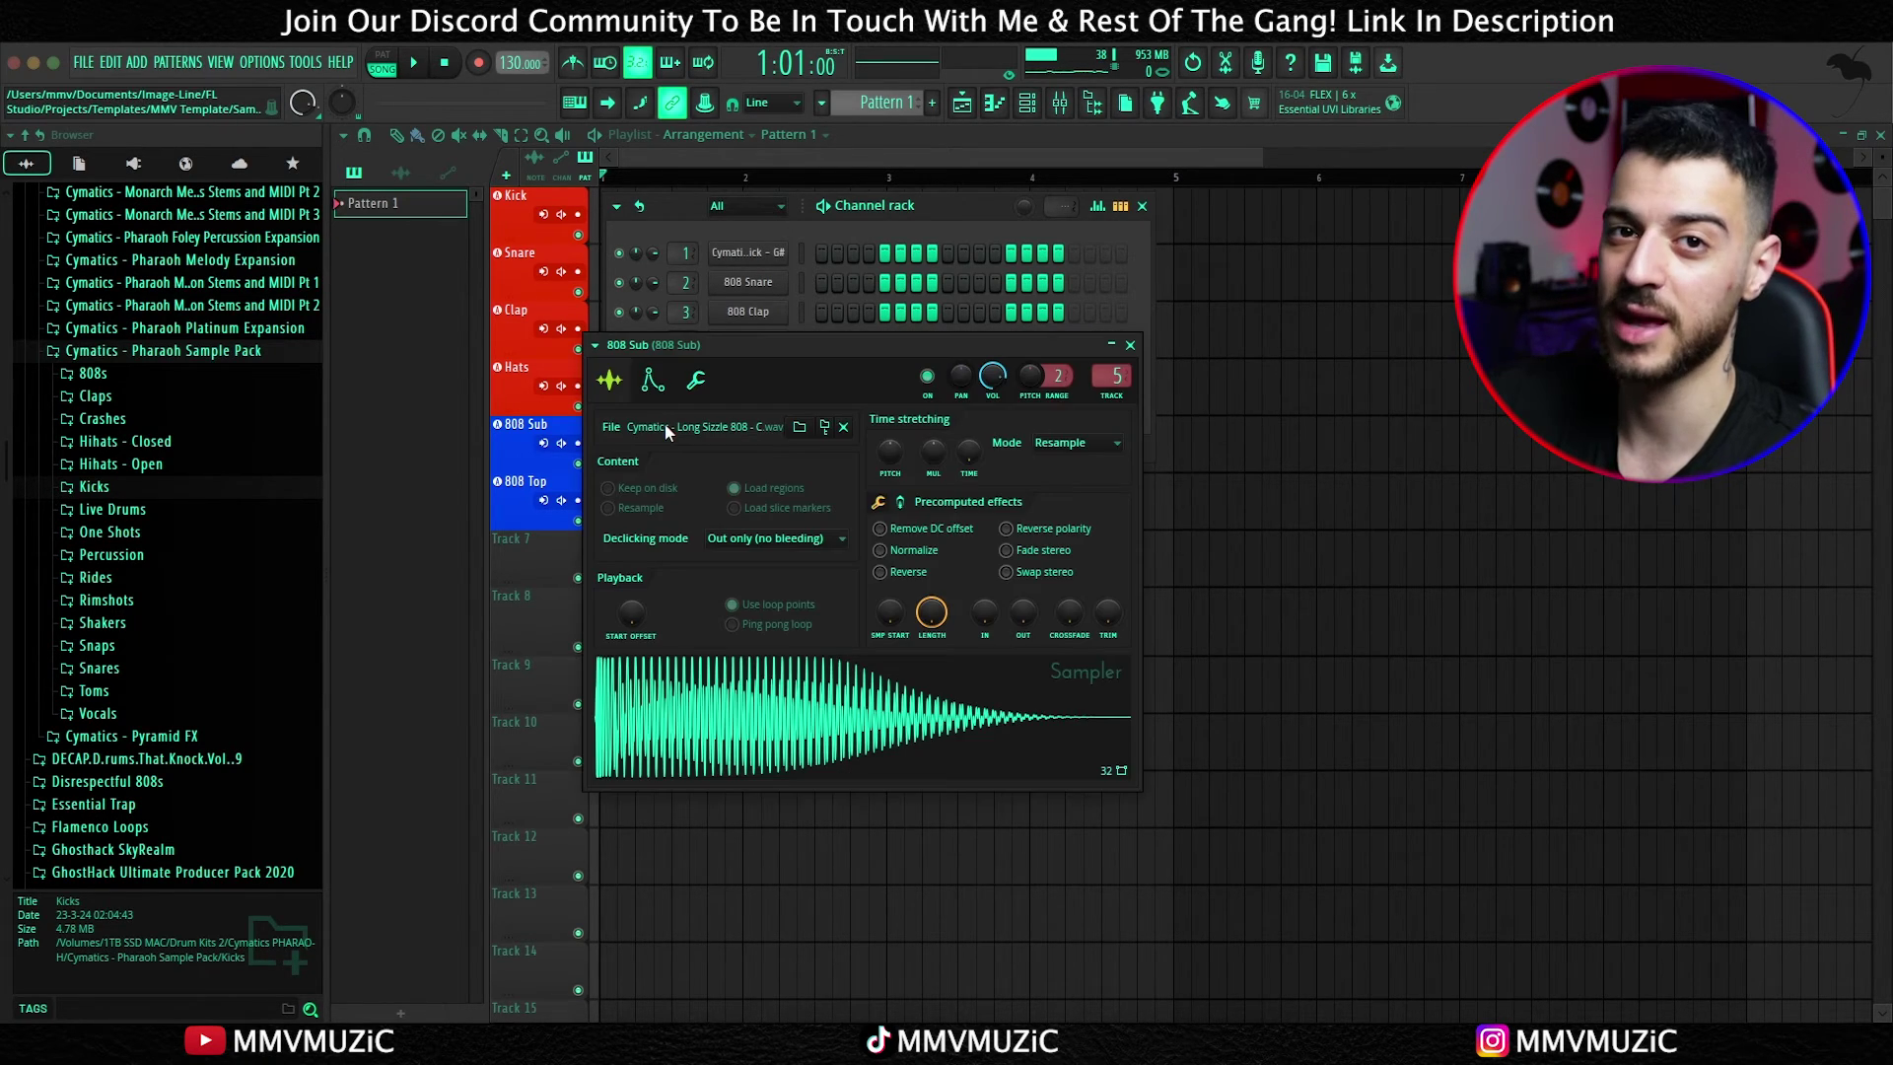
click(652, 380)
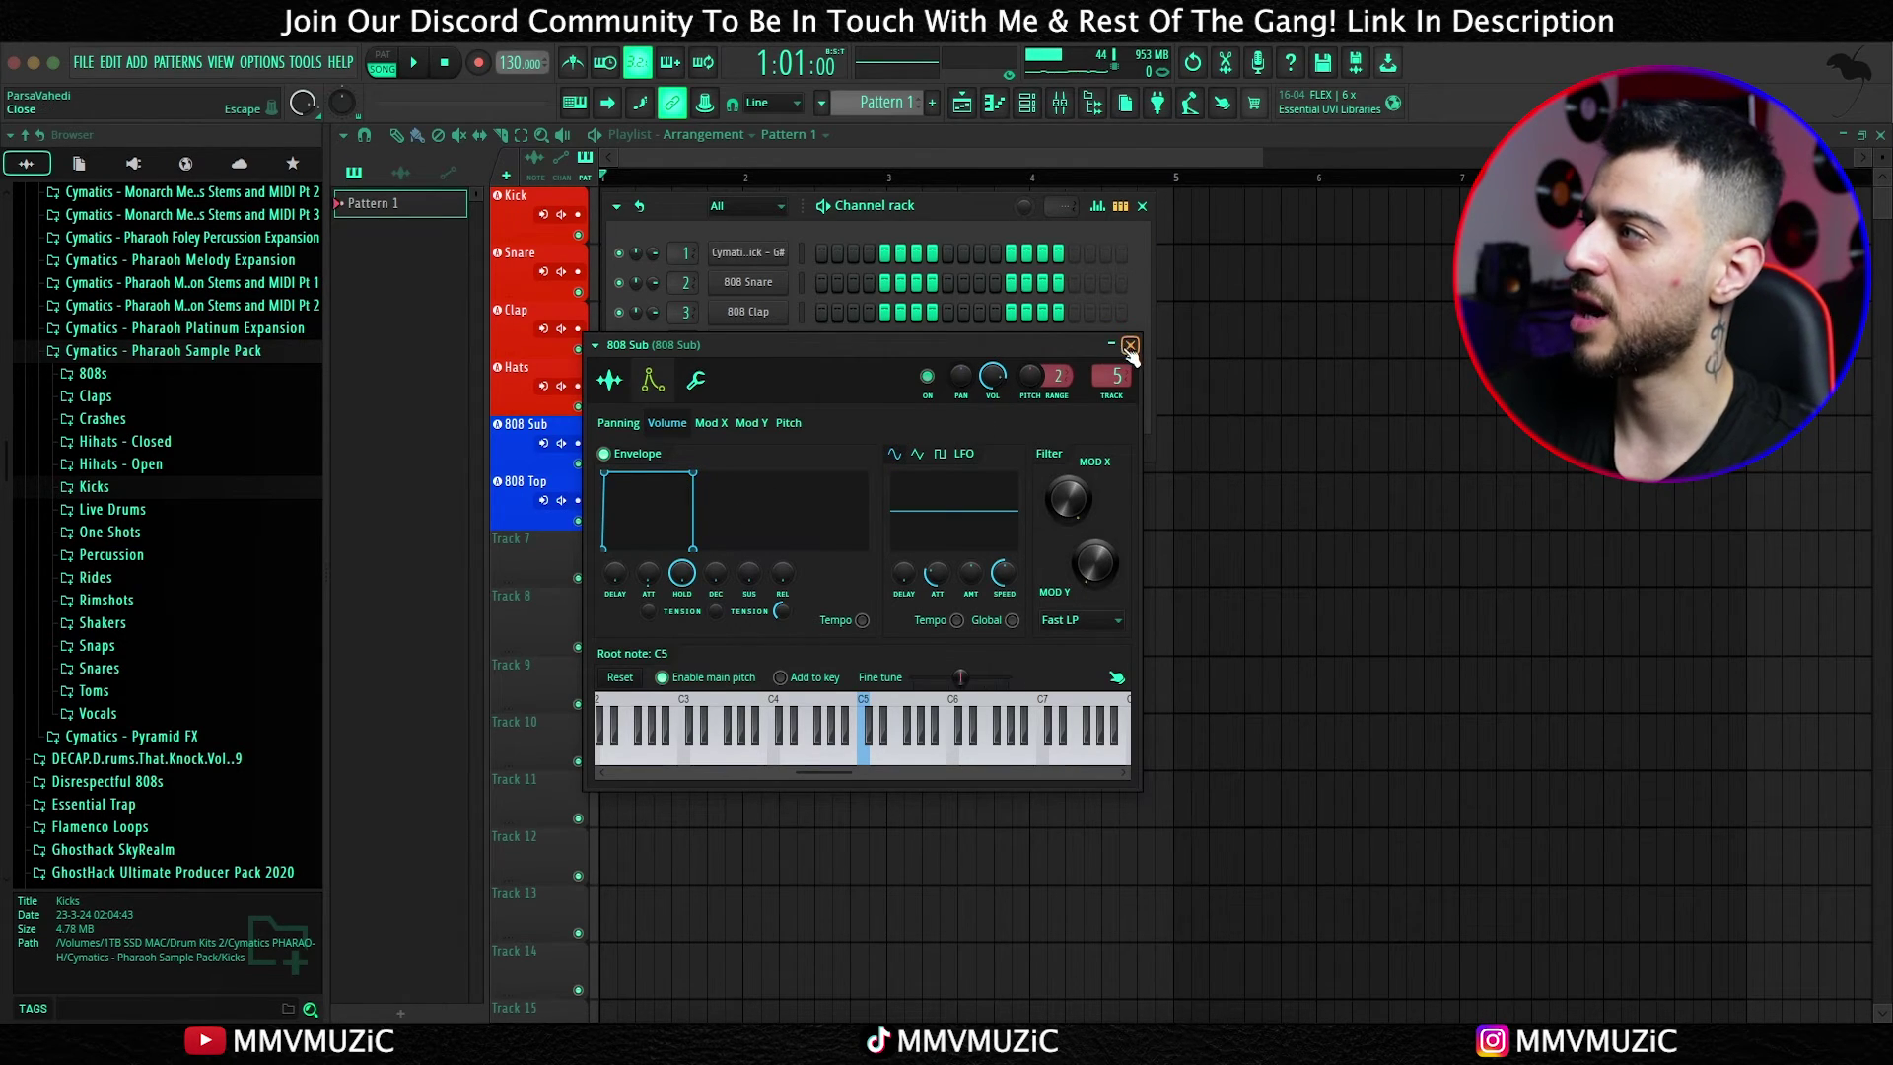
click(696, 379)
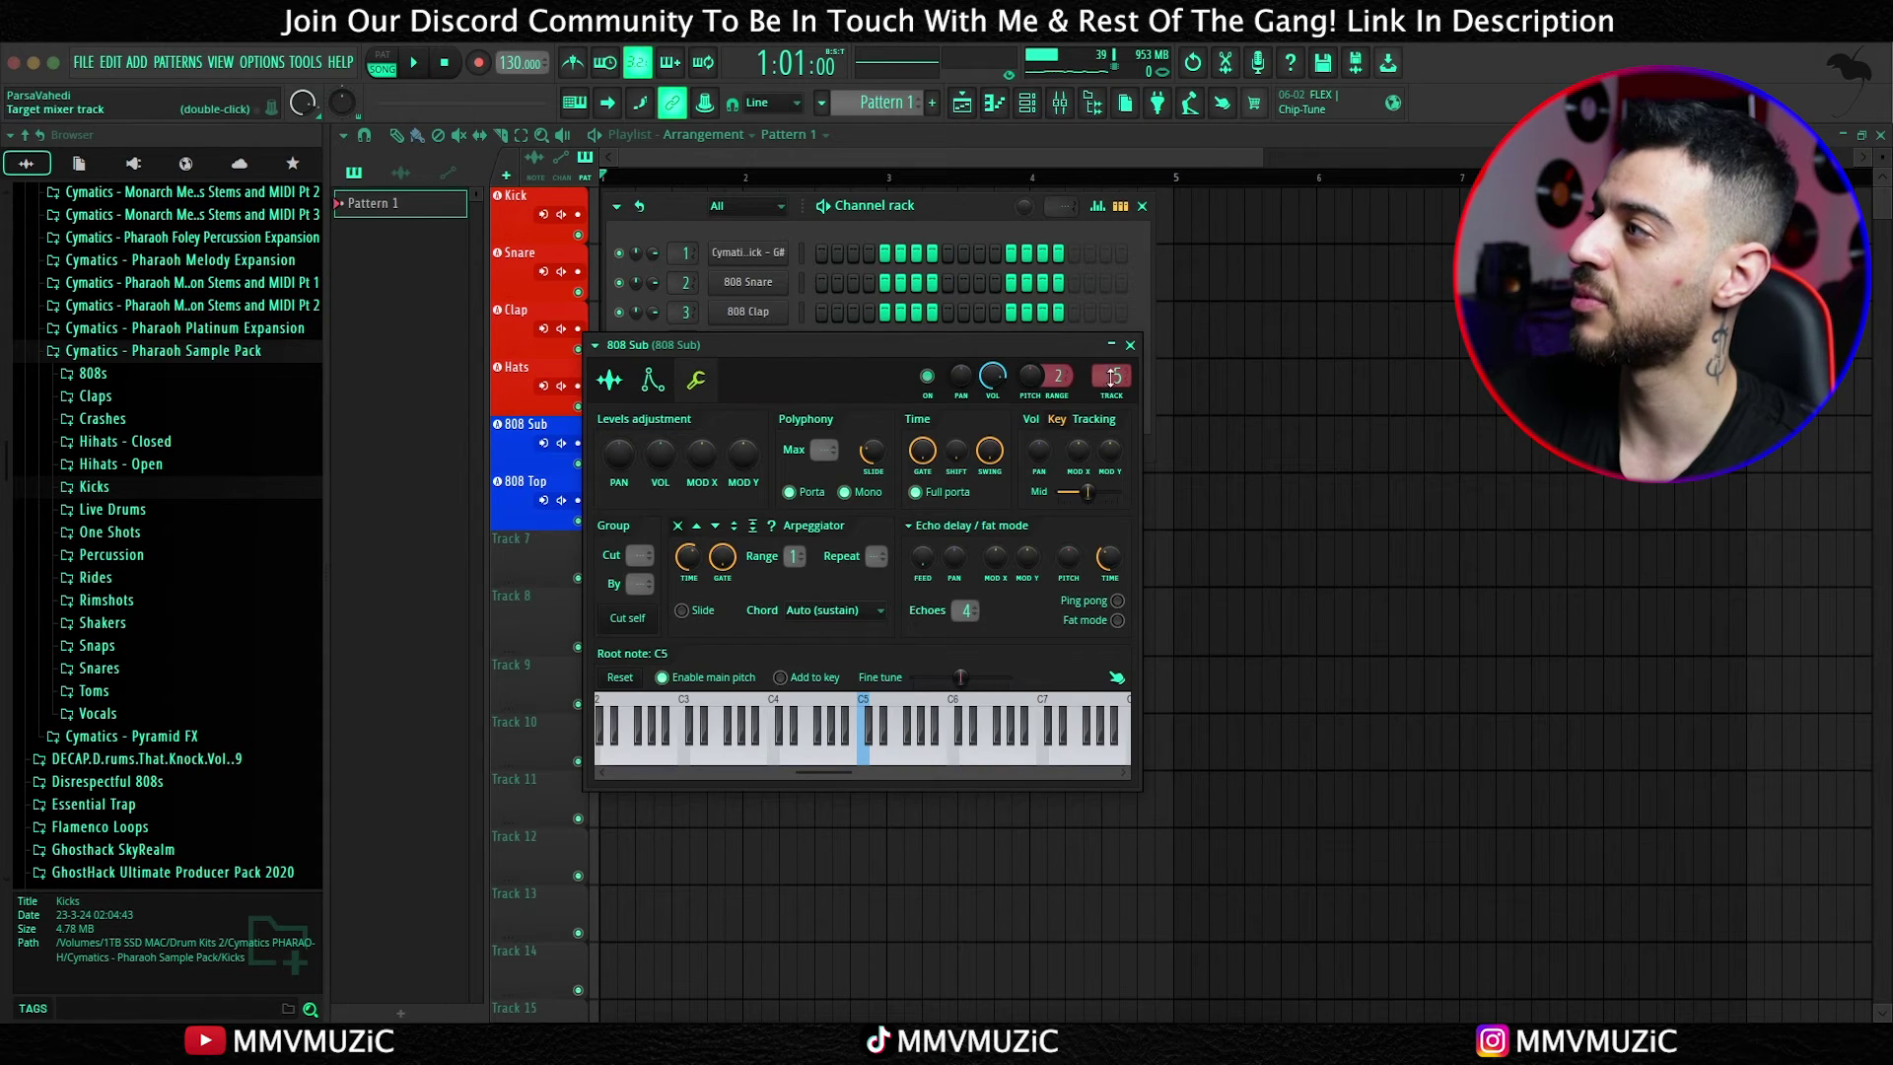
key(Escape)
right_click(769, 374)
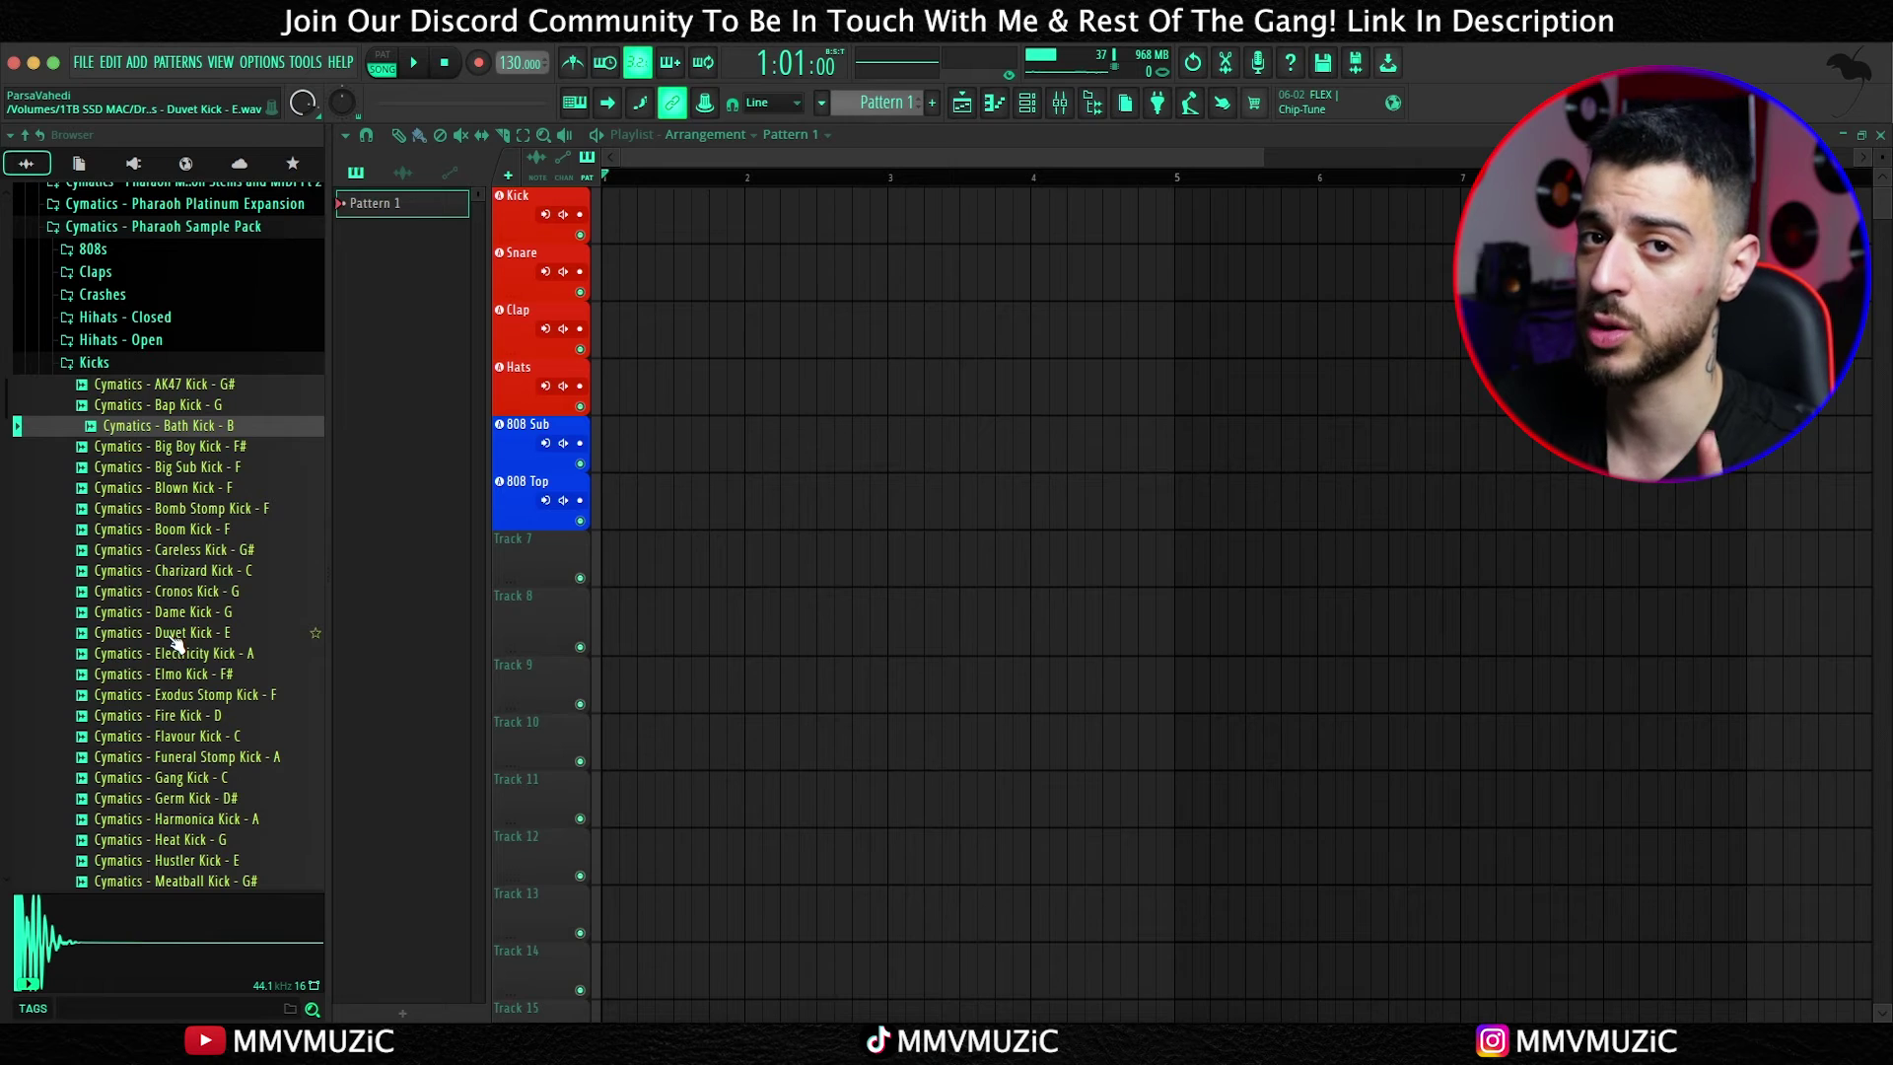
Step: Place the Cymatics Duvet Kick - E, Coin Clap and City Snare - C samples on the Kick, Clap and Snare playlist tracks
drag(175, 641, 616, 212)
click(96, 271)
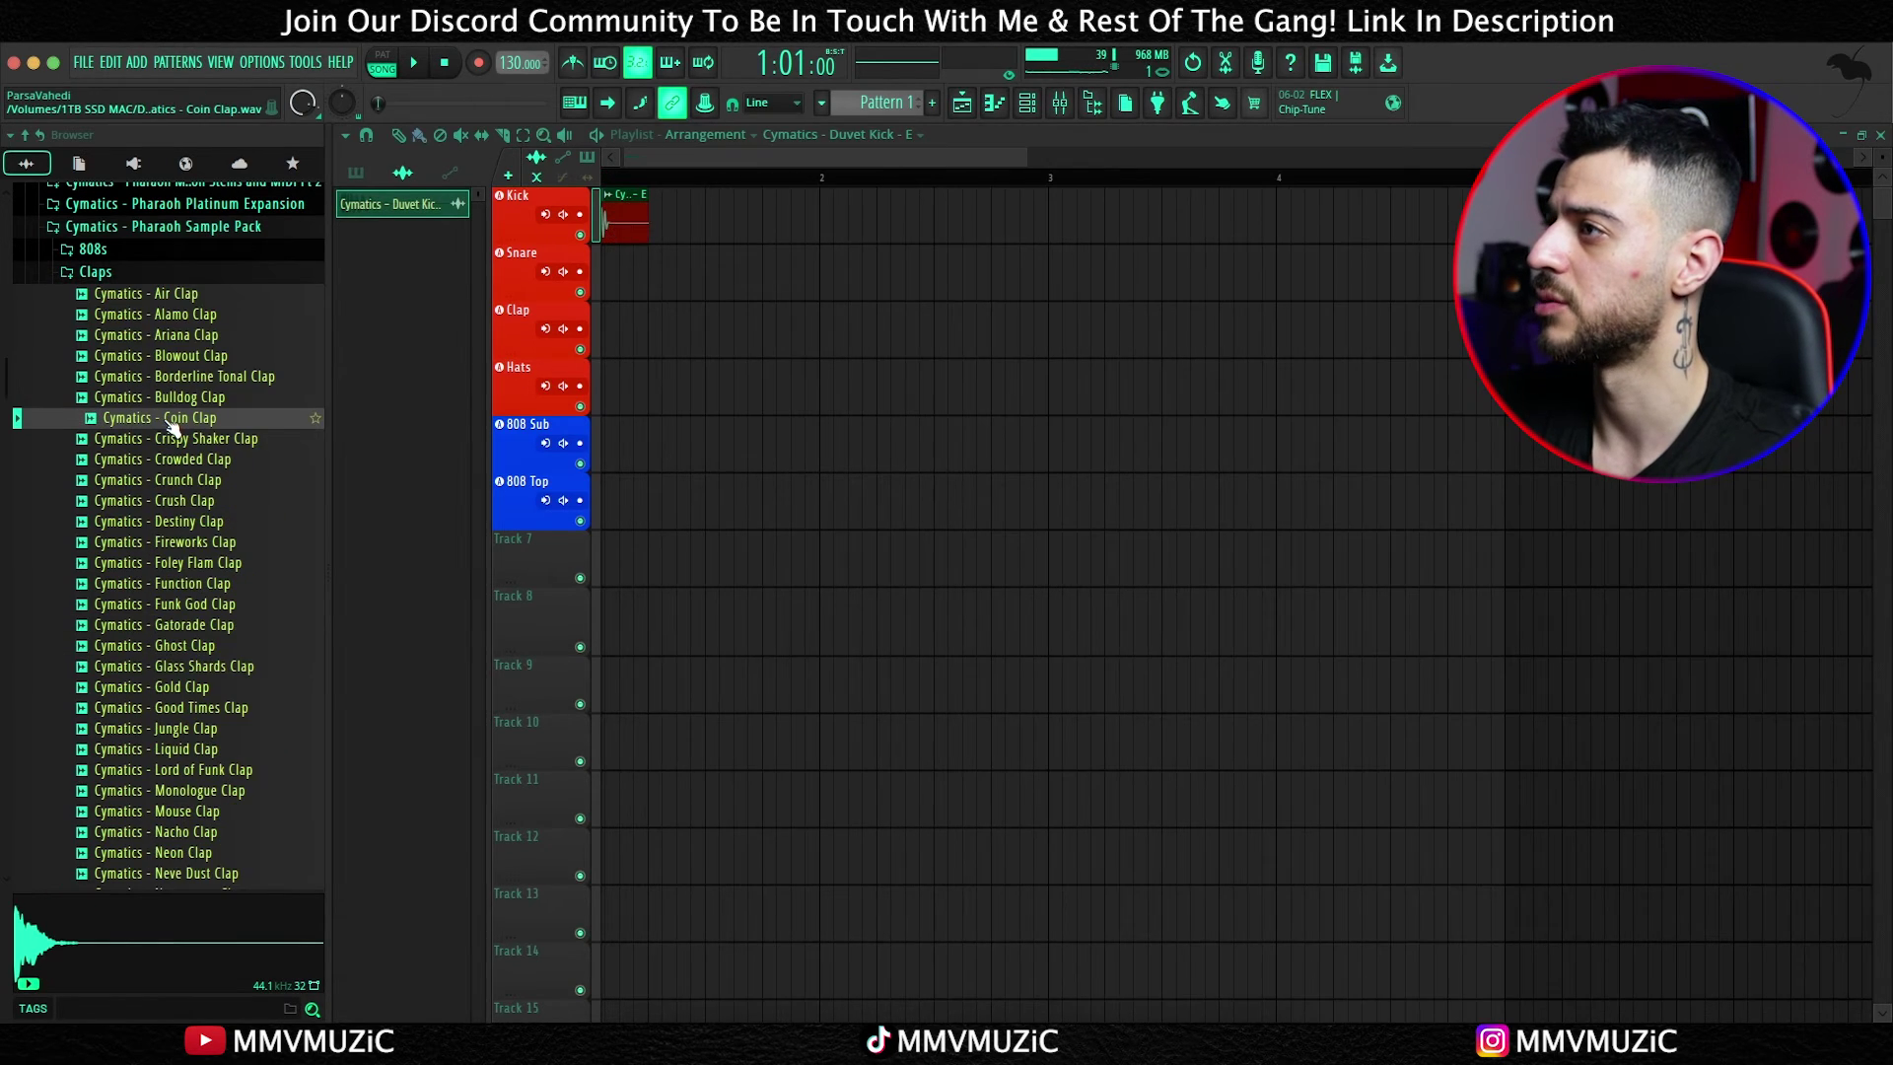
drag(157, 418, 689, 356)
click(96, 271)
click(109, 537)
drag(197, 695, 656, 266)
Step: Load the Cymatics - Curly Hihat sample into the 808 HiHat channel of the channel rack and close the rack
click(125, 316)
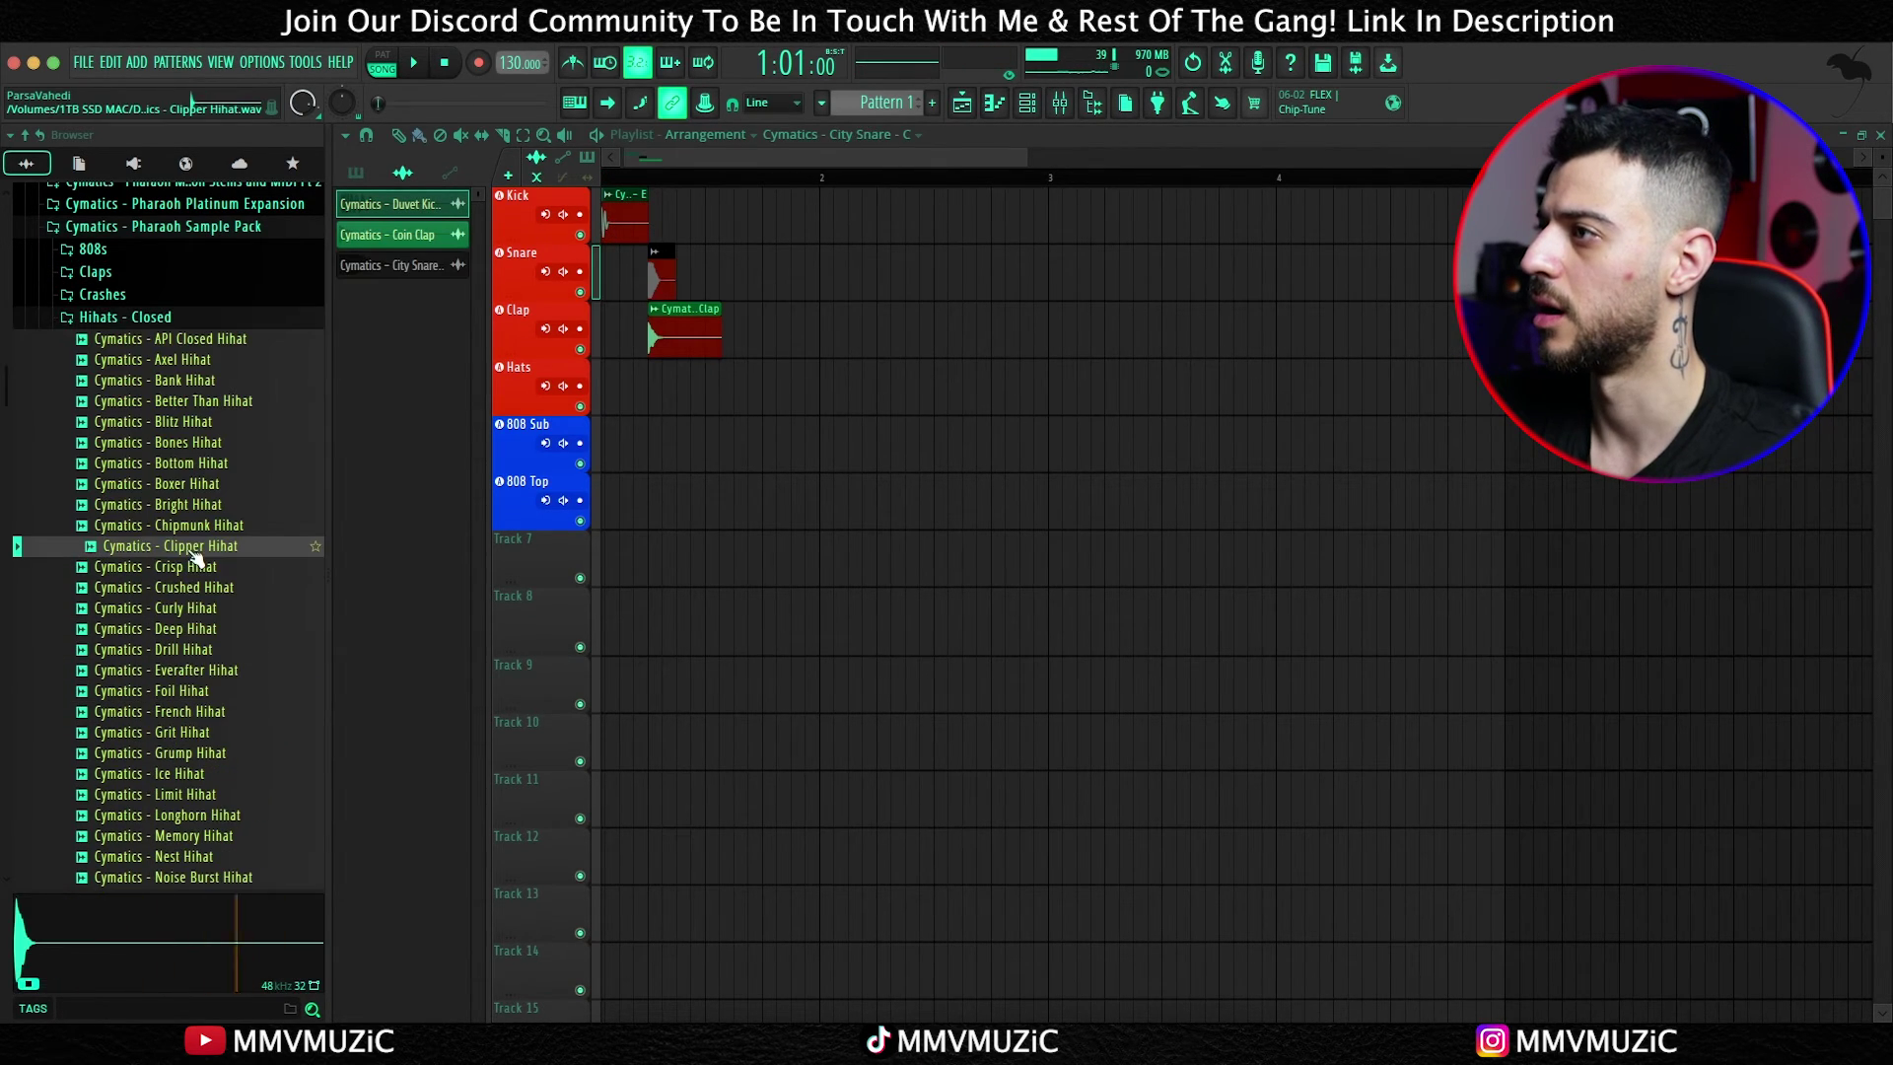
click(169, 608)
key(F6)
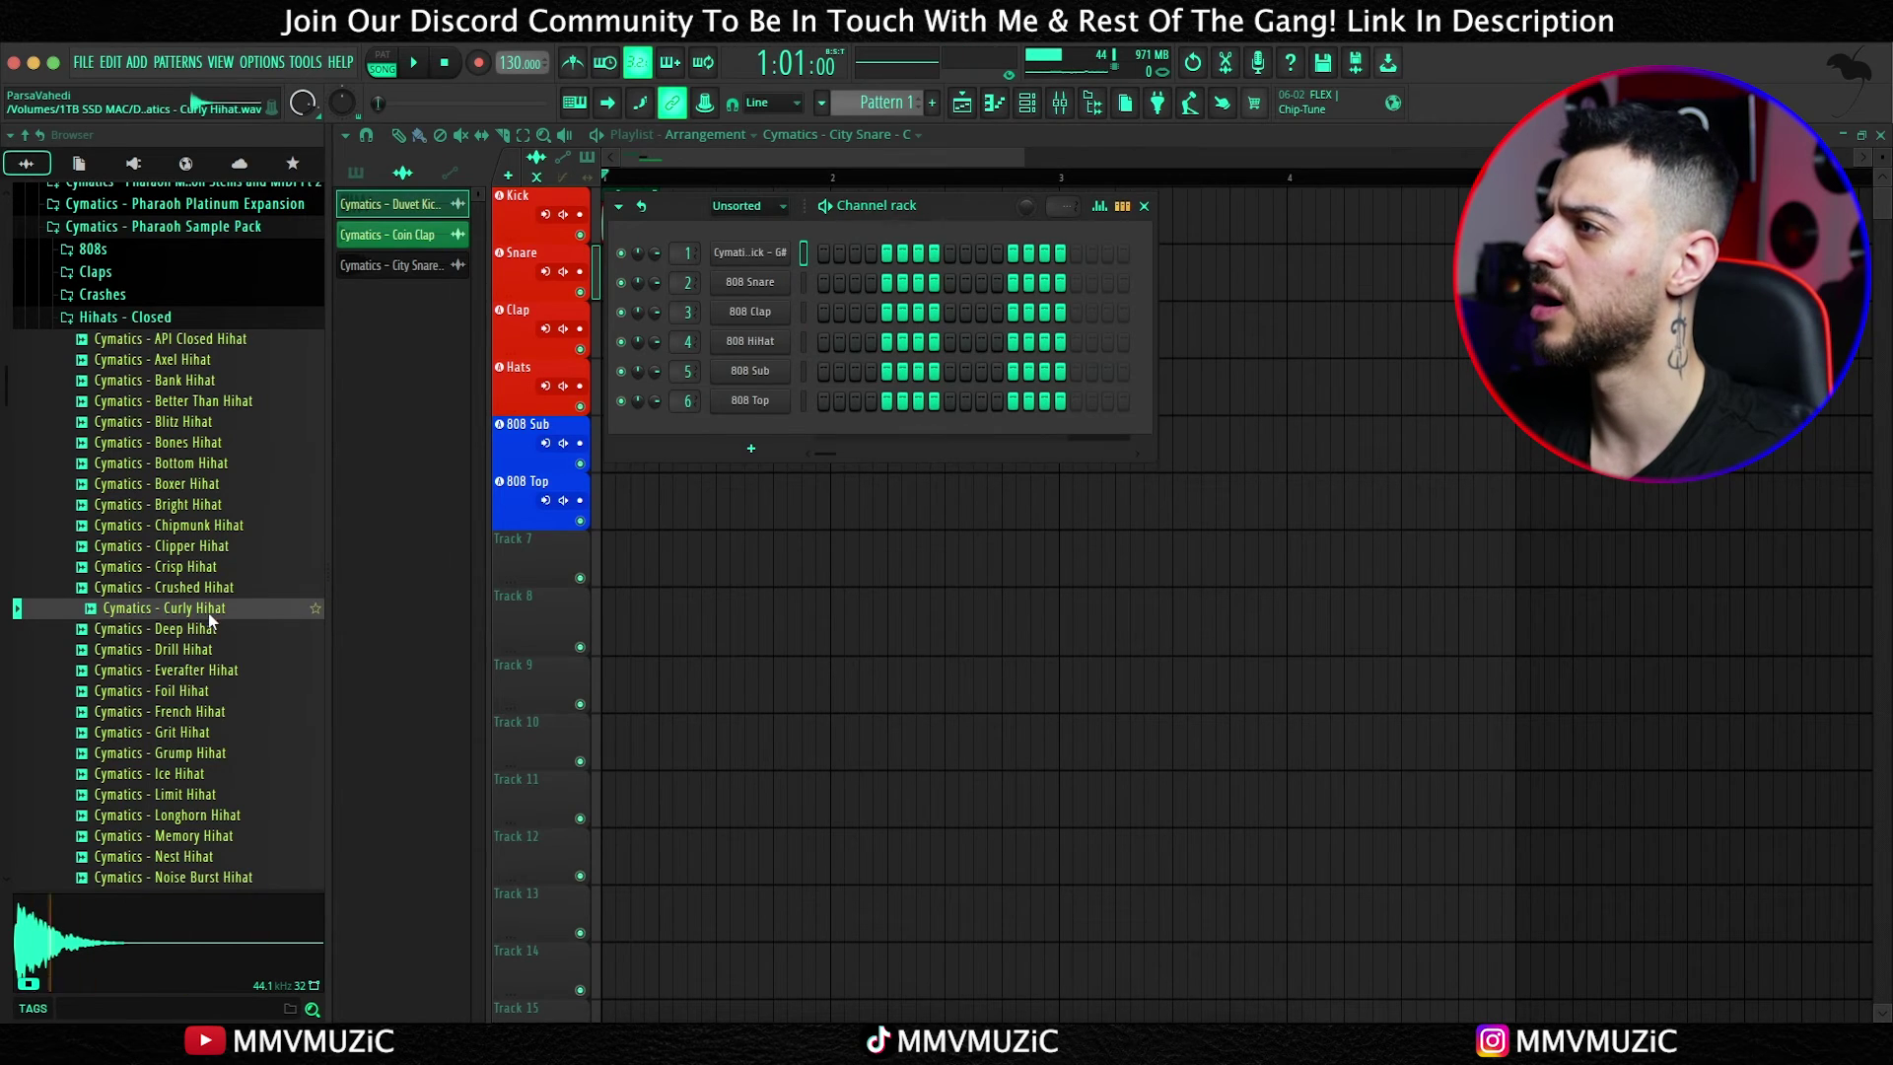
drag(209, 612, 726, 339)
key(F6)
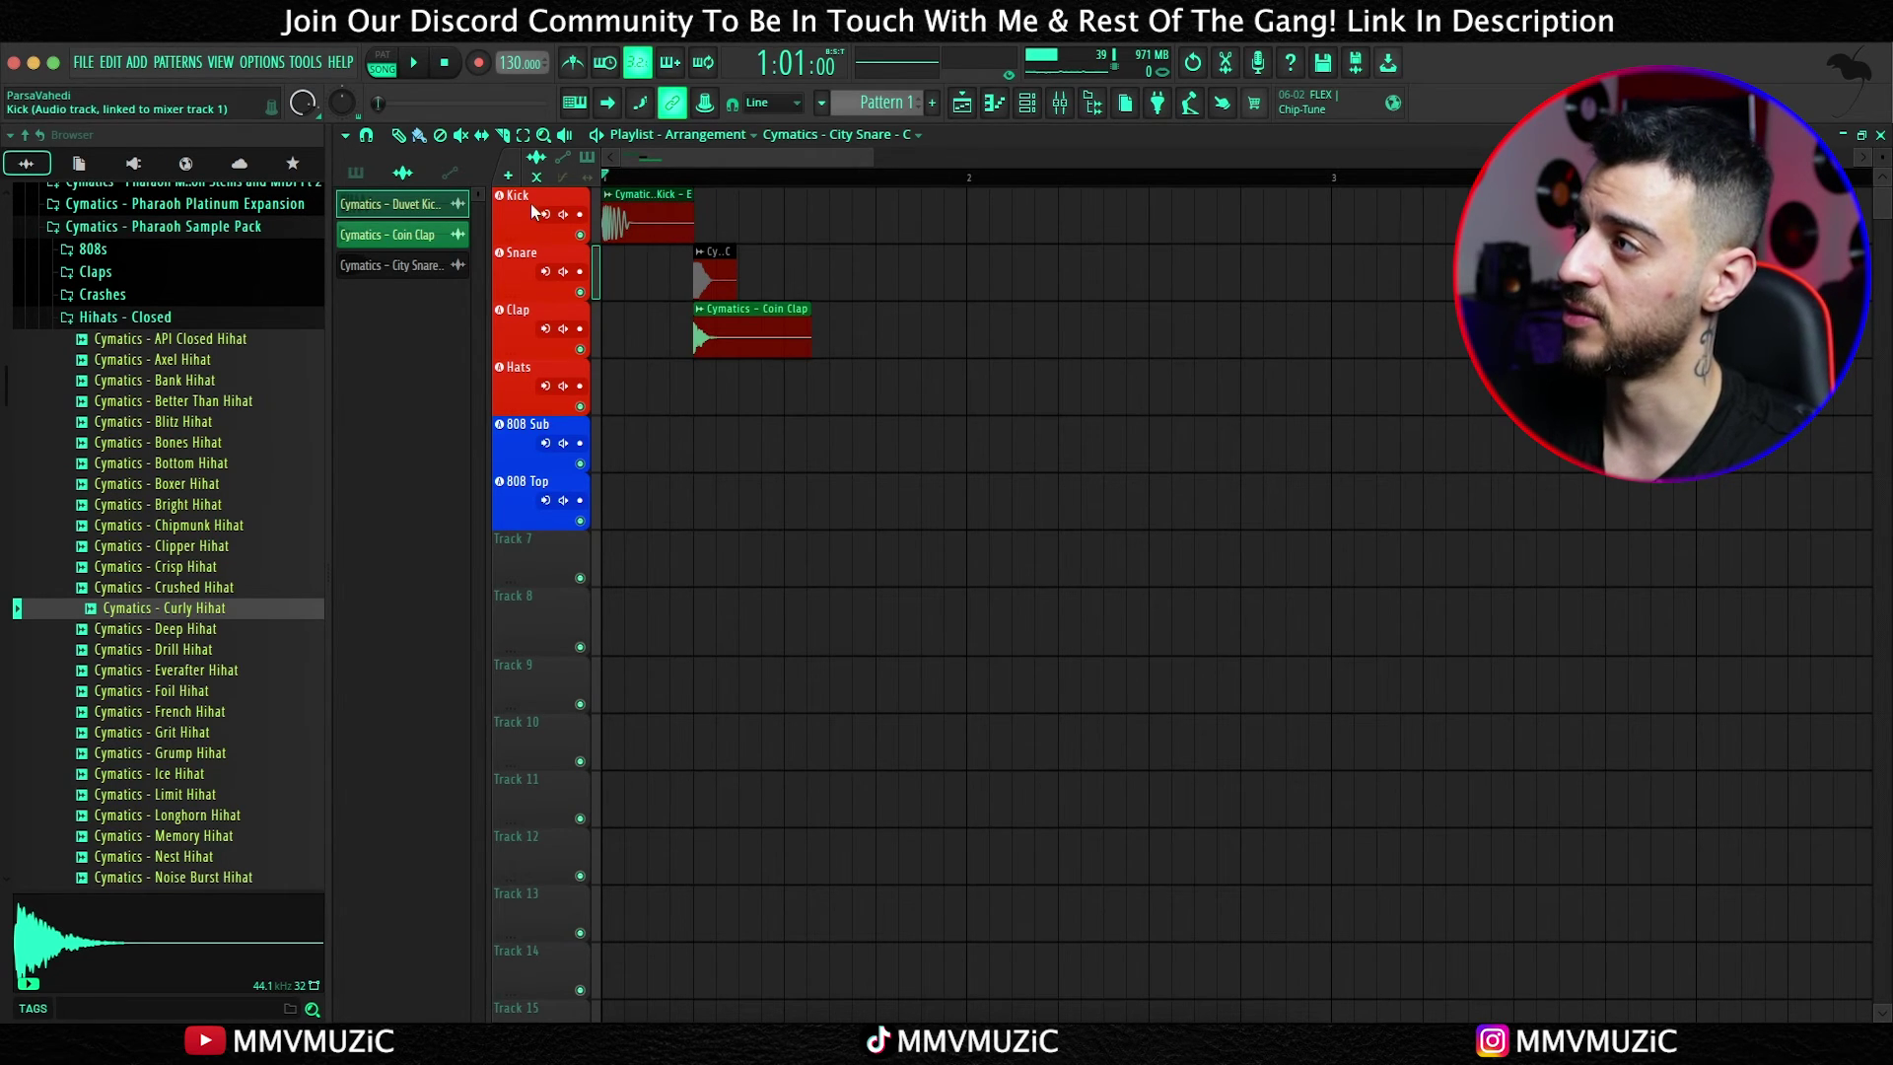
Step: Check the mixer track assignment of the Duvet Kick and Coin Clap audio clips
double_click(654, 217)
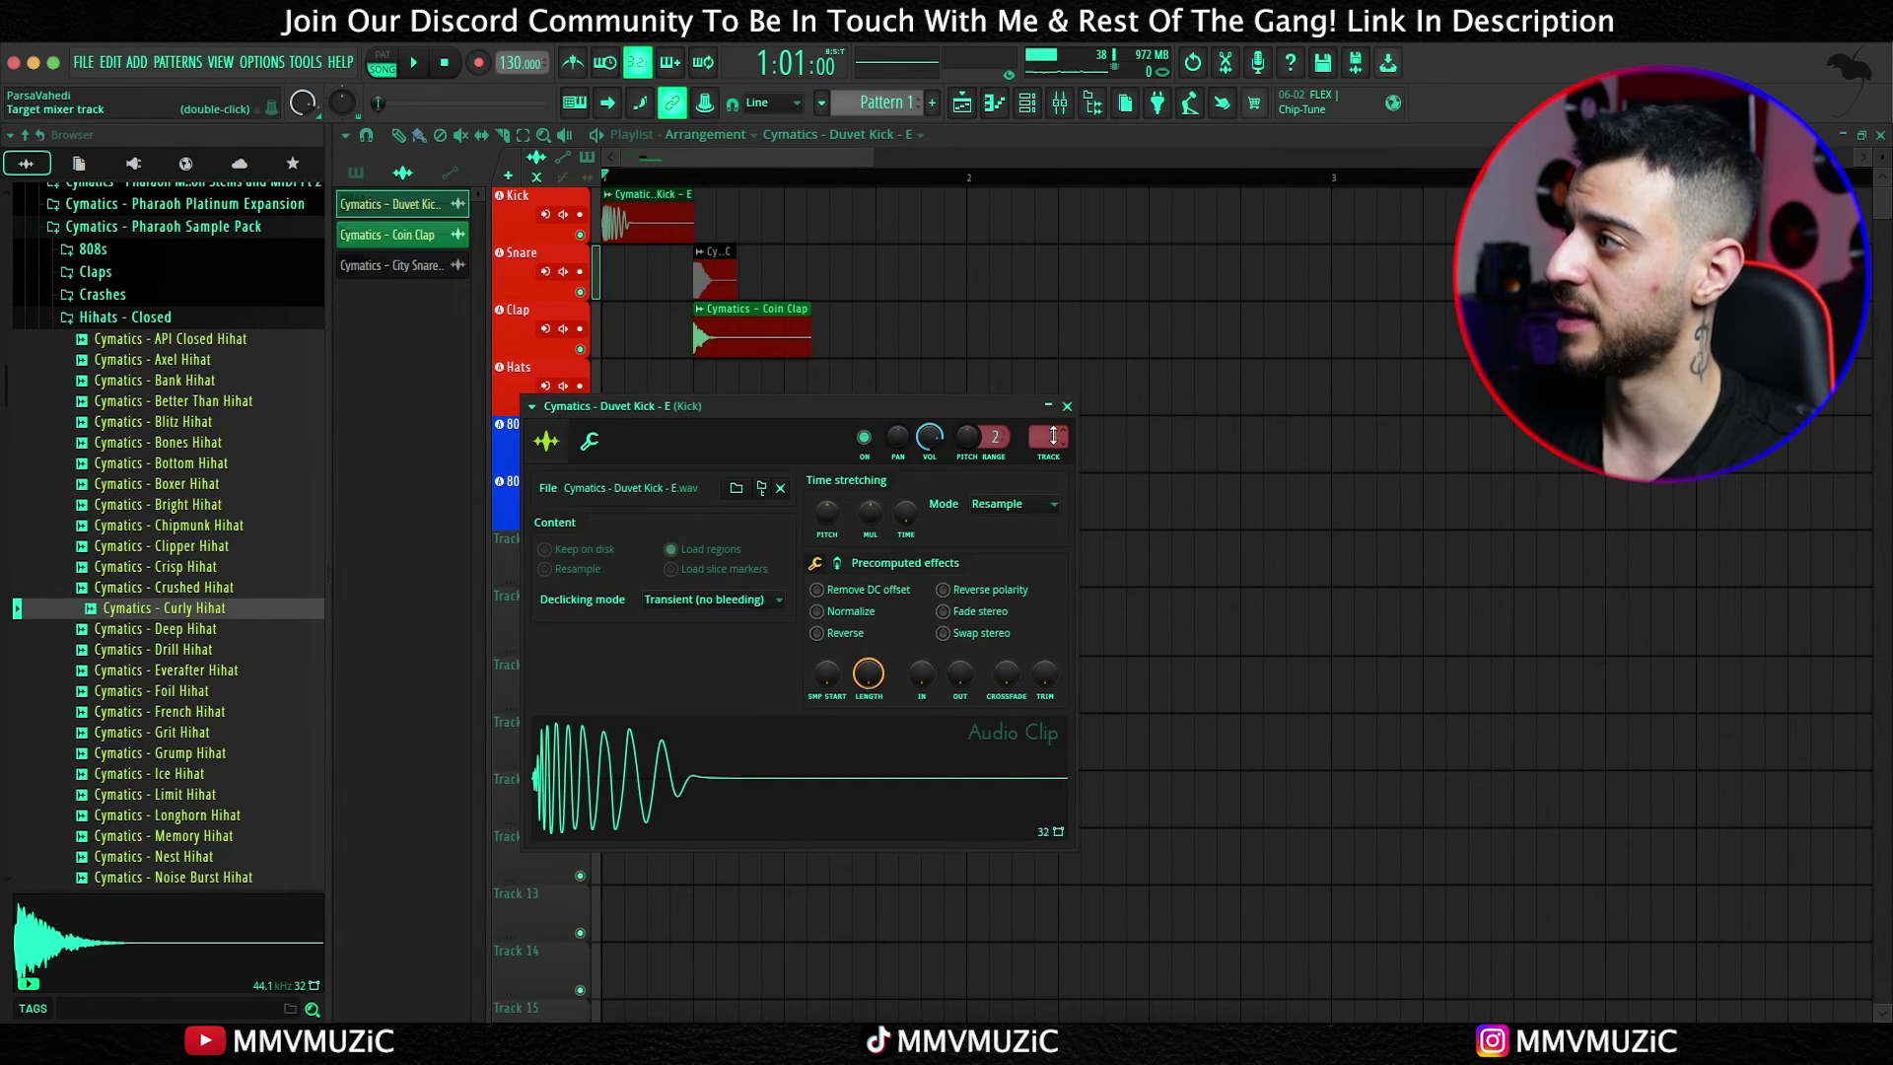
click(1068, 406)
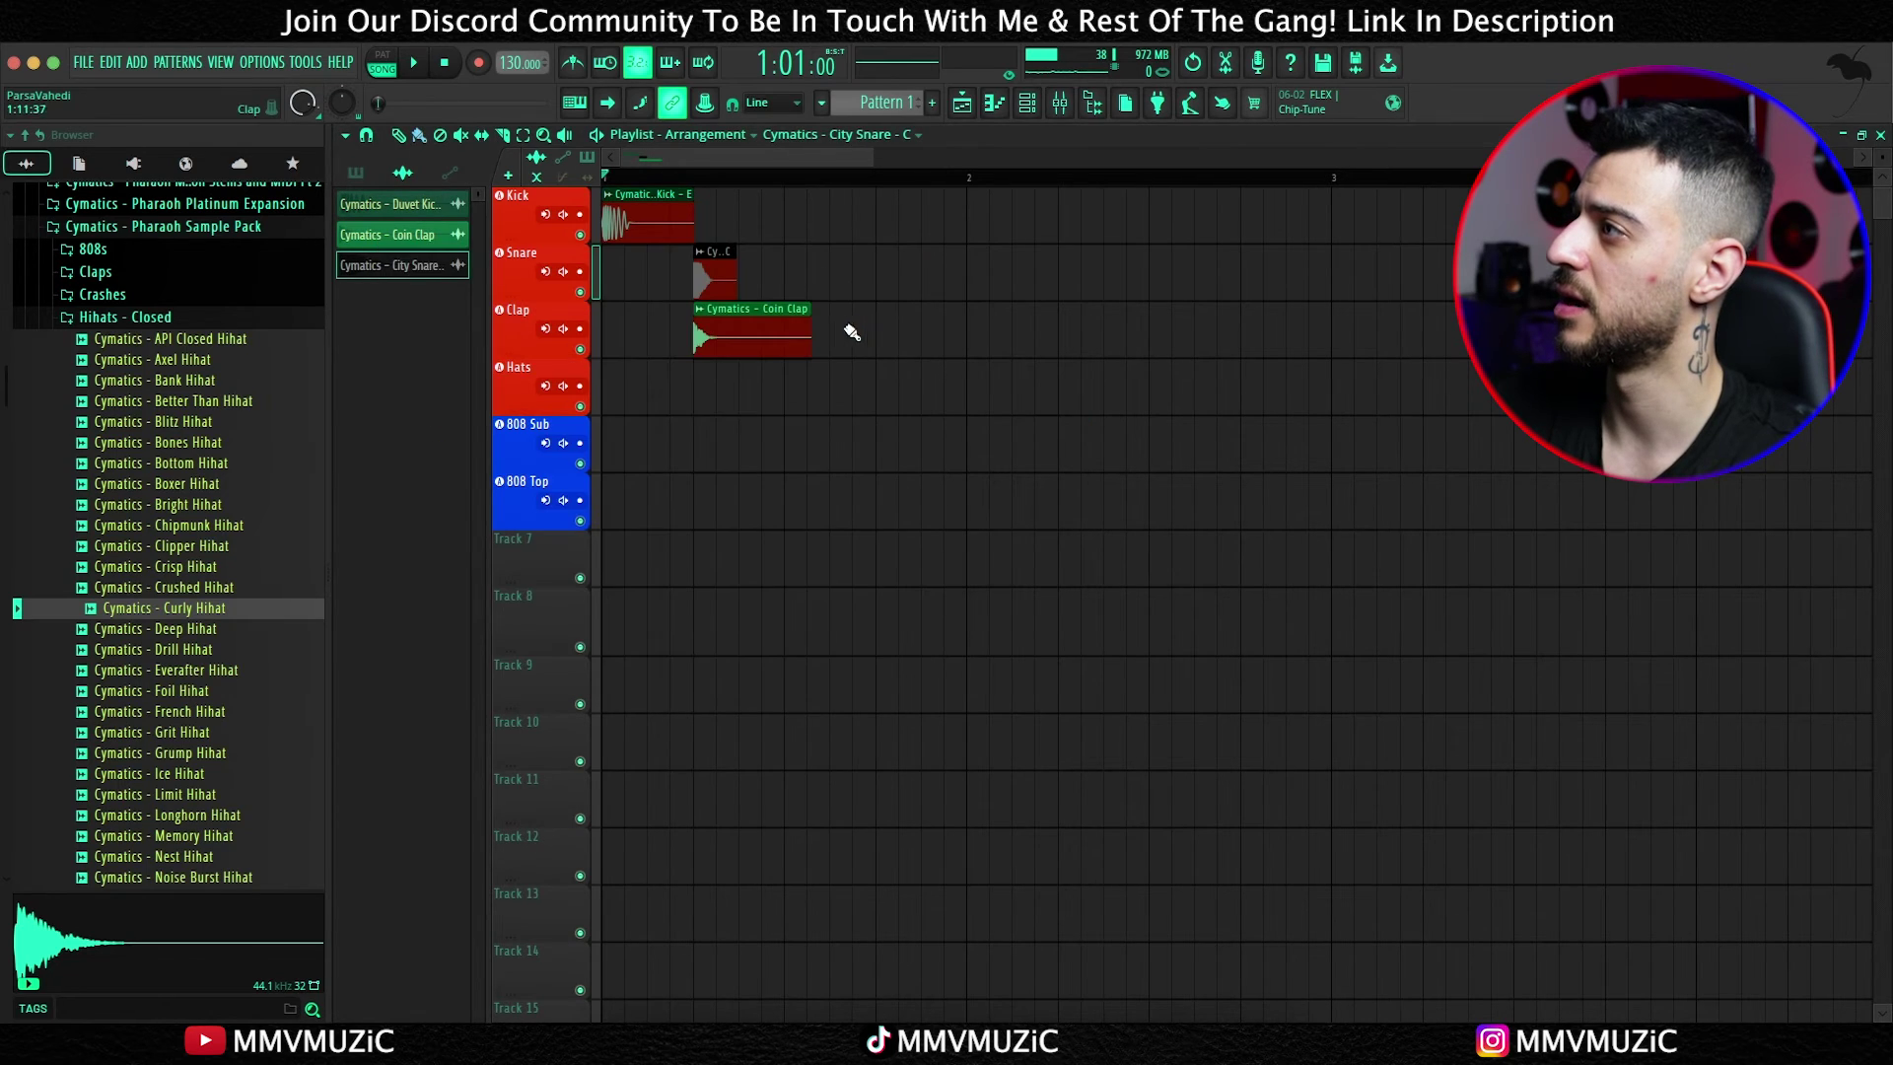
double_click(803, 333)
Step: Add a second Duvet Kick clip just before the snare in bar 1 and play the arrangement at 170 BPM
click(888, 226)
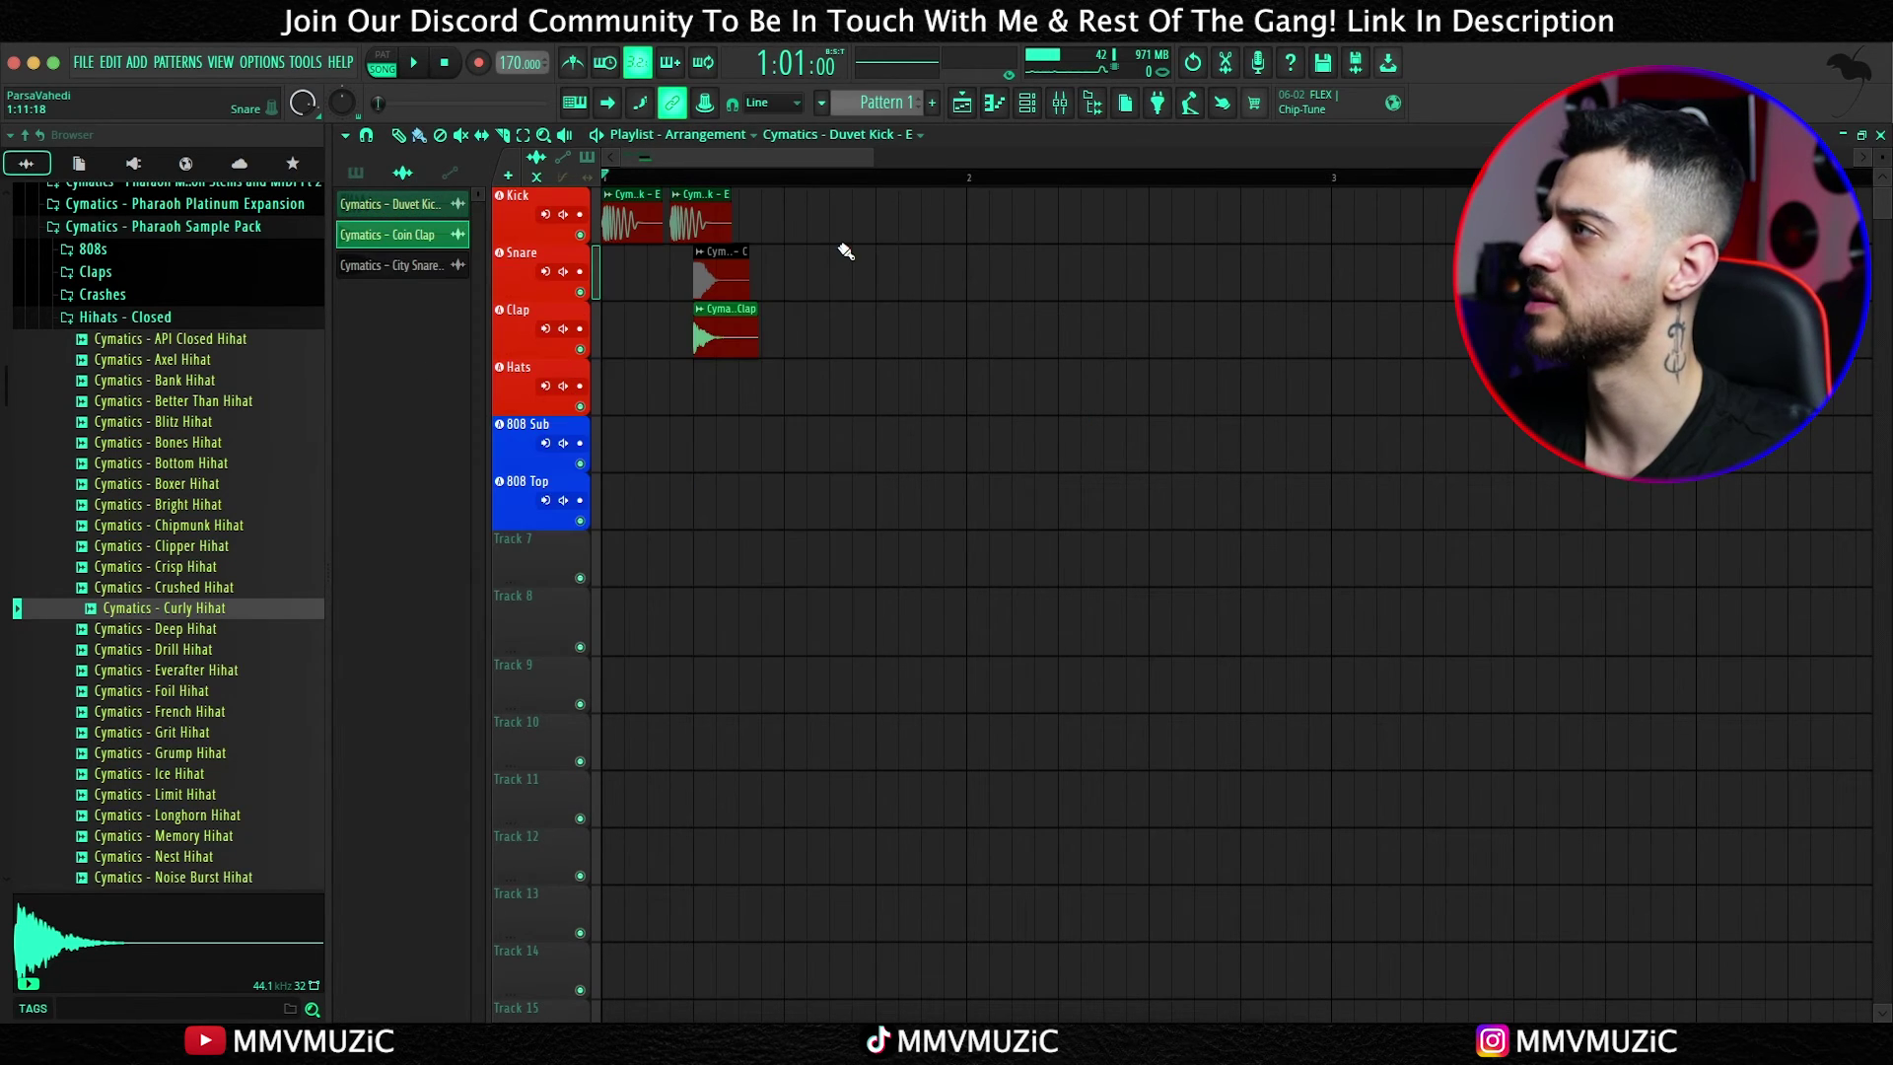
key(space)
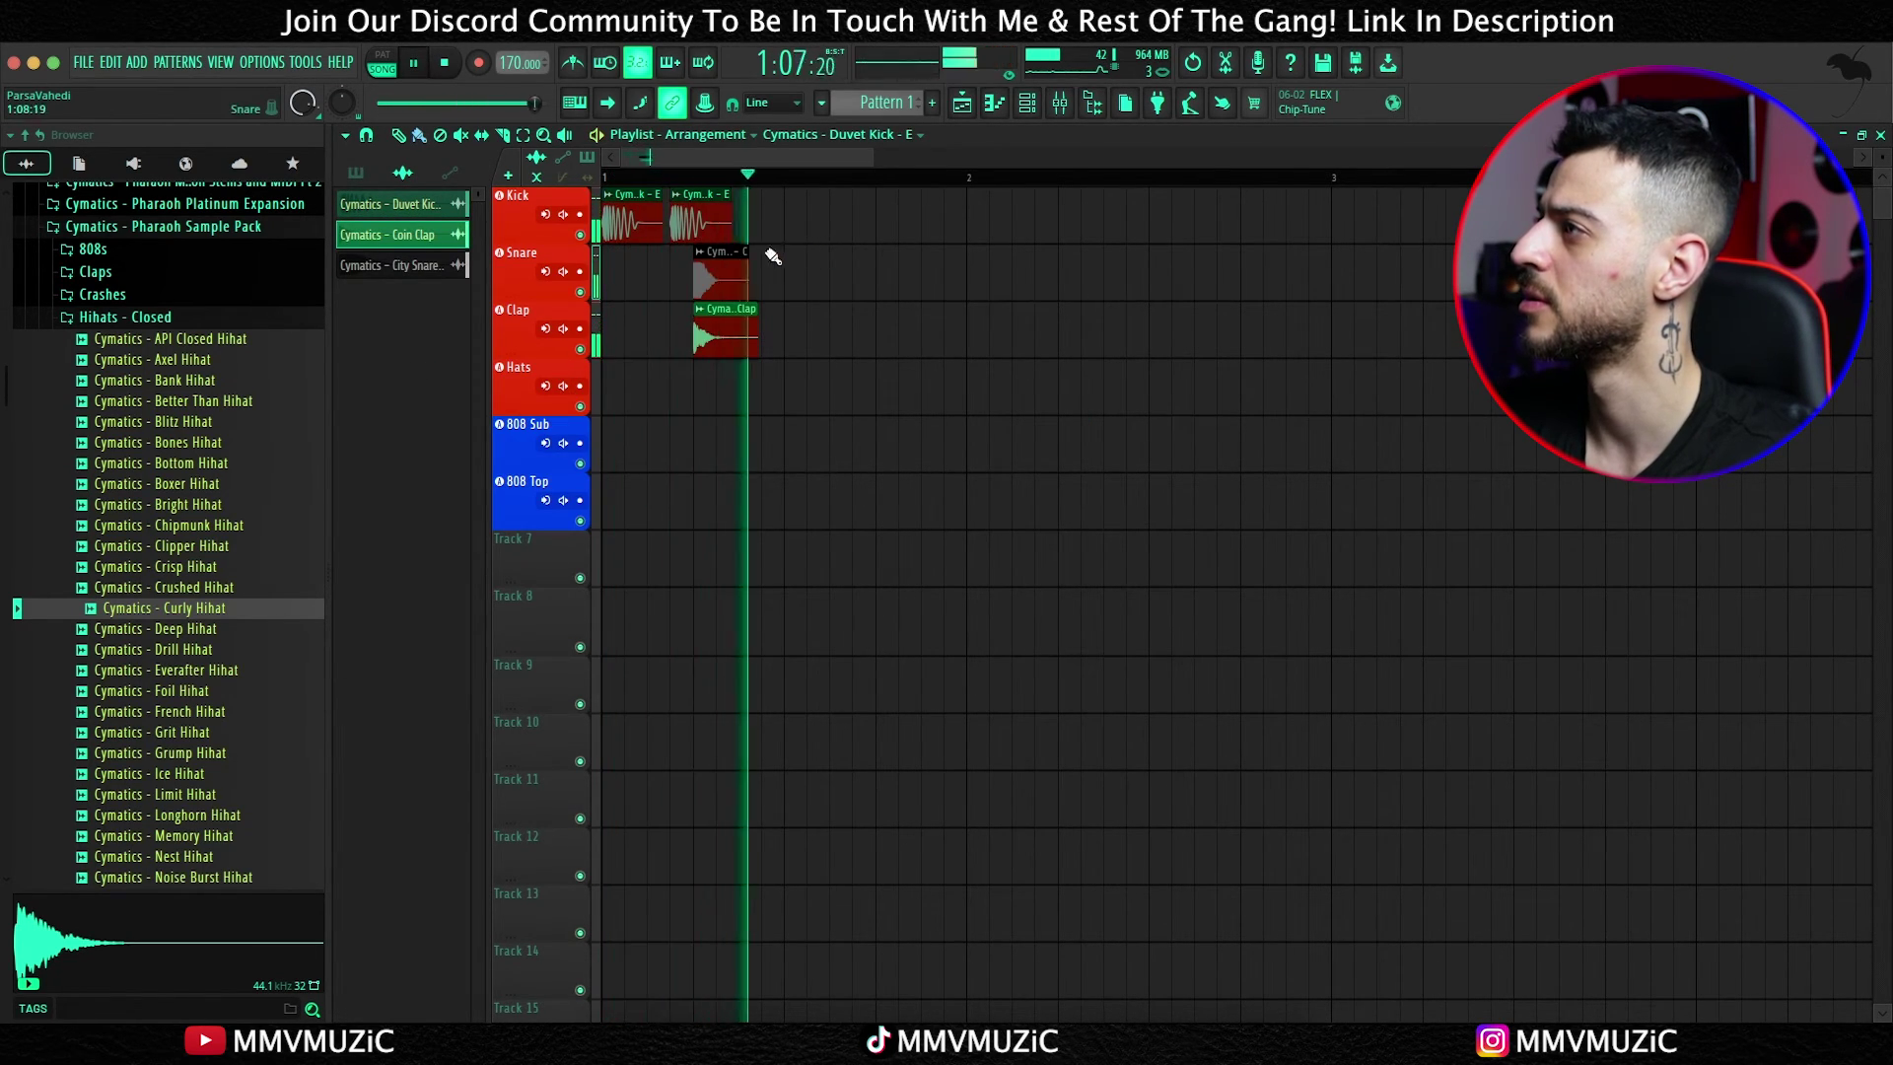
Step: Play back the drum arrangement with the hi-hat pattern and Lakers Snare clips, and stop playback
key(space)
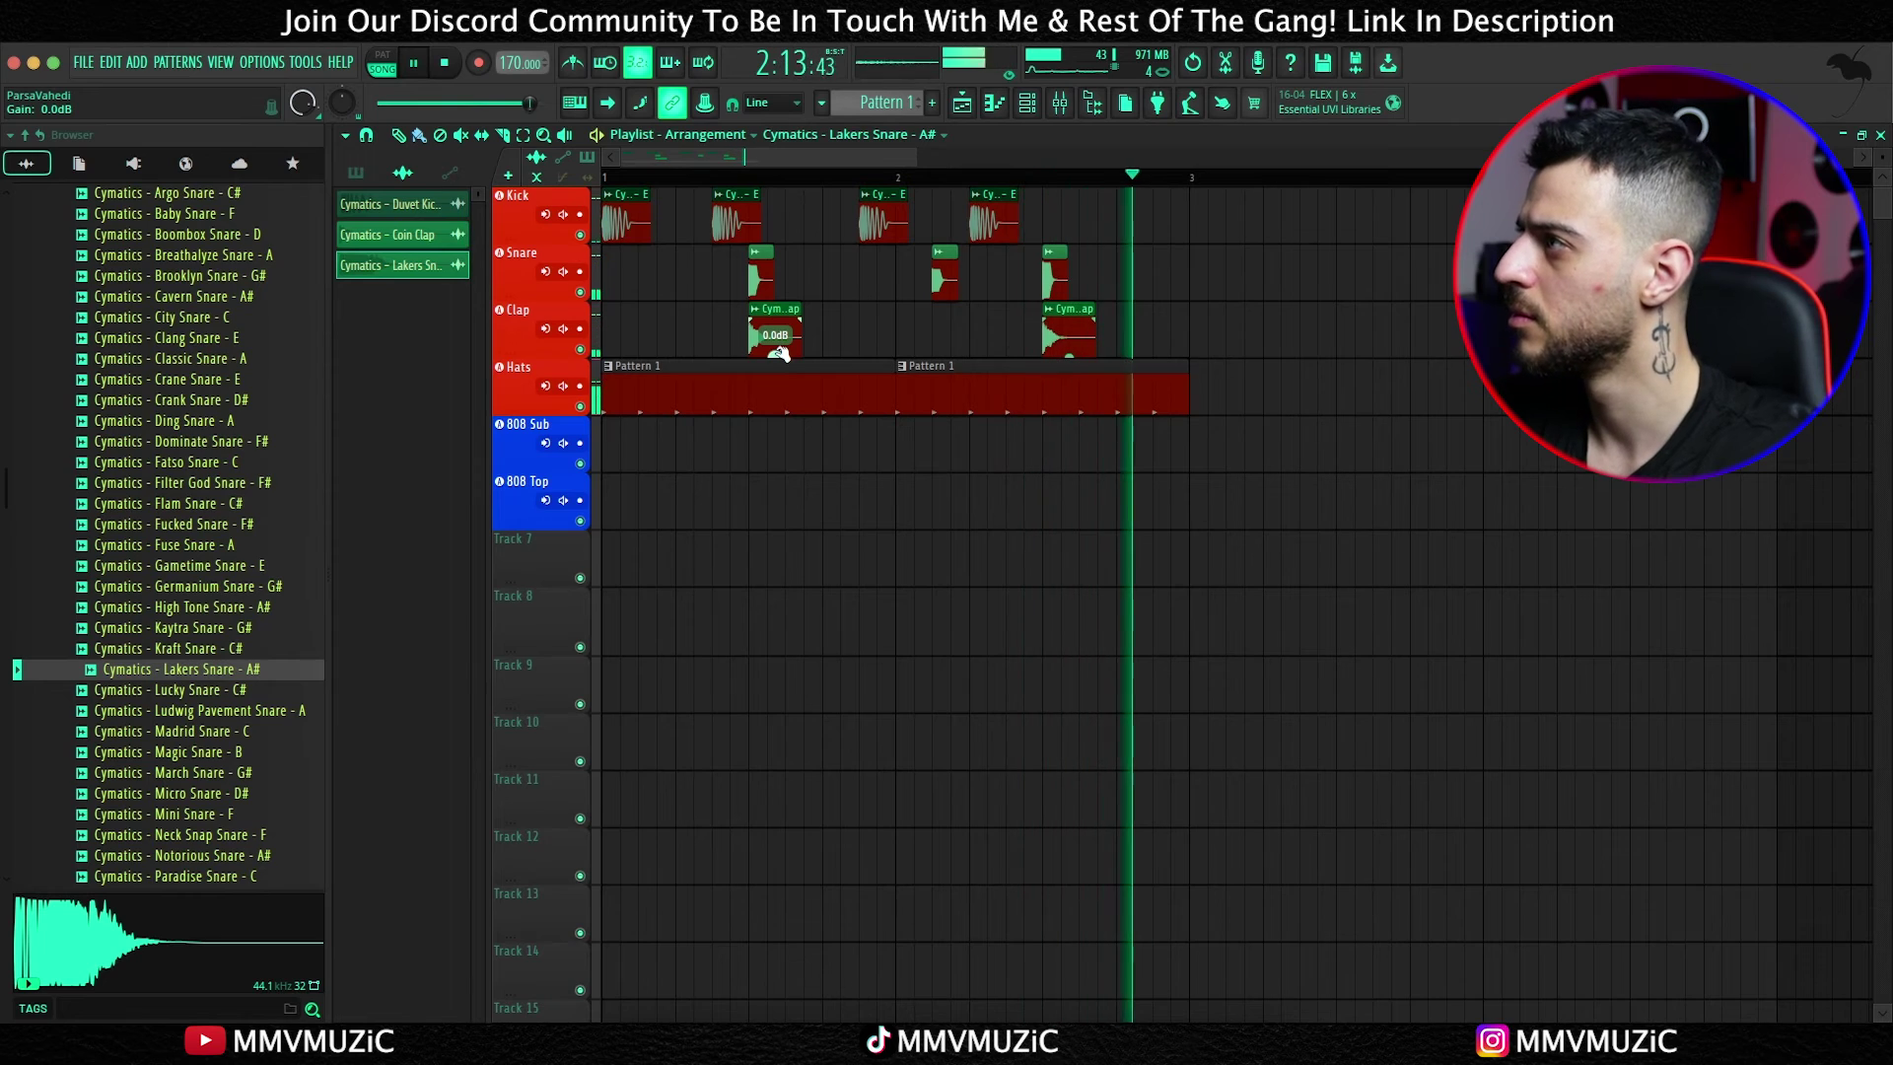
mouse_move(779, 353)
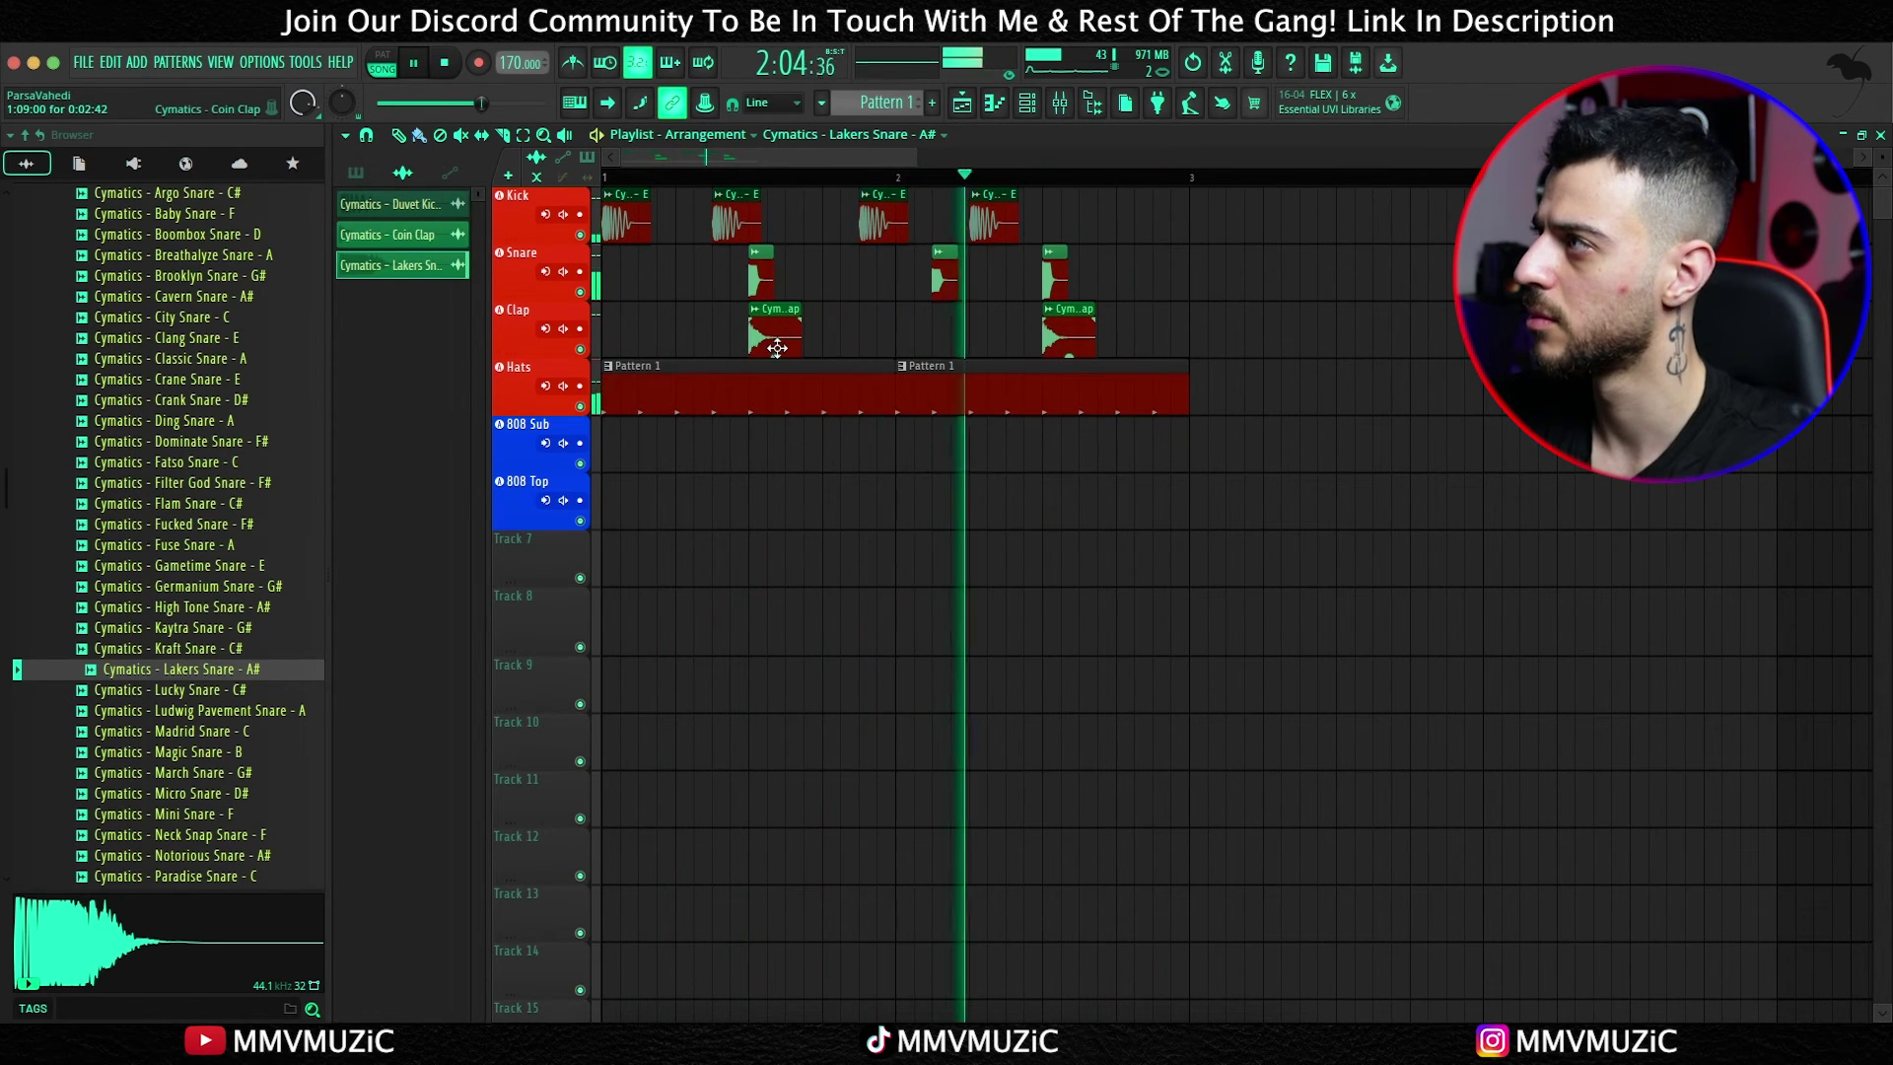
key(space)
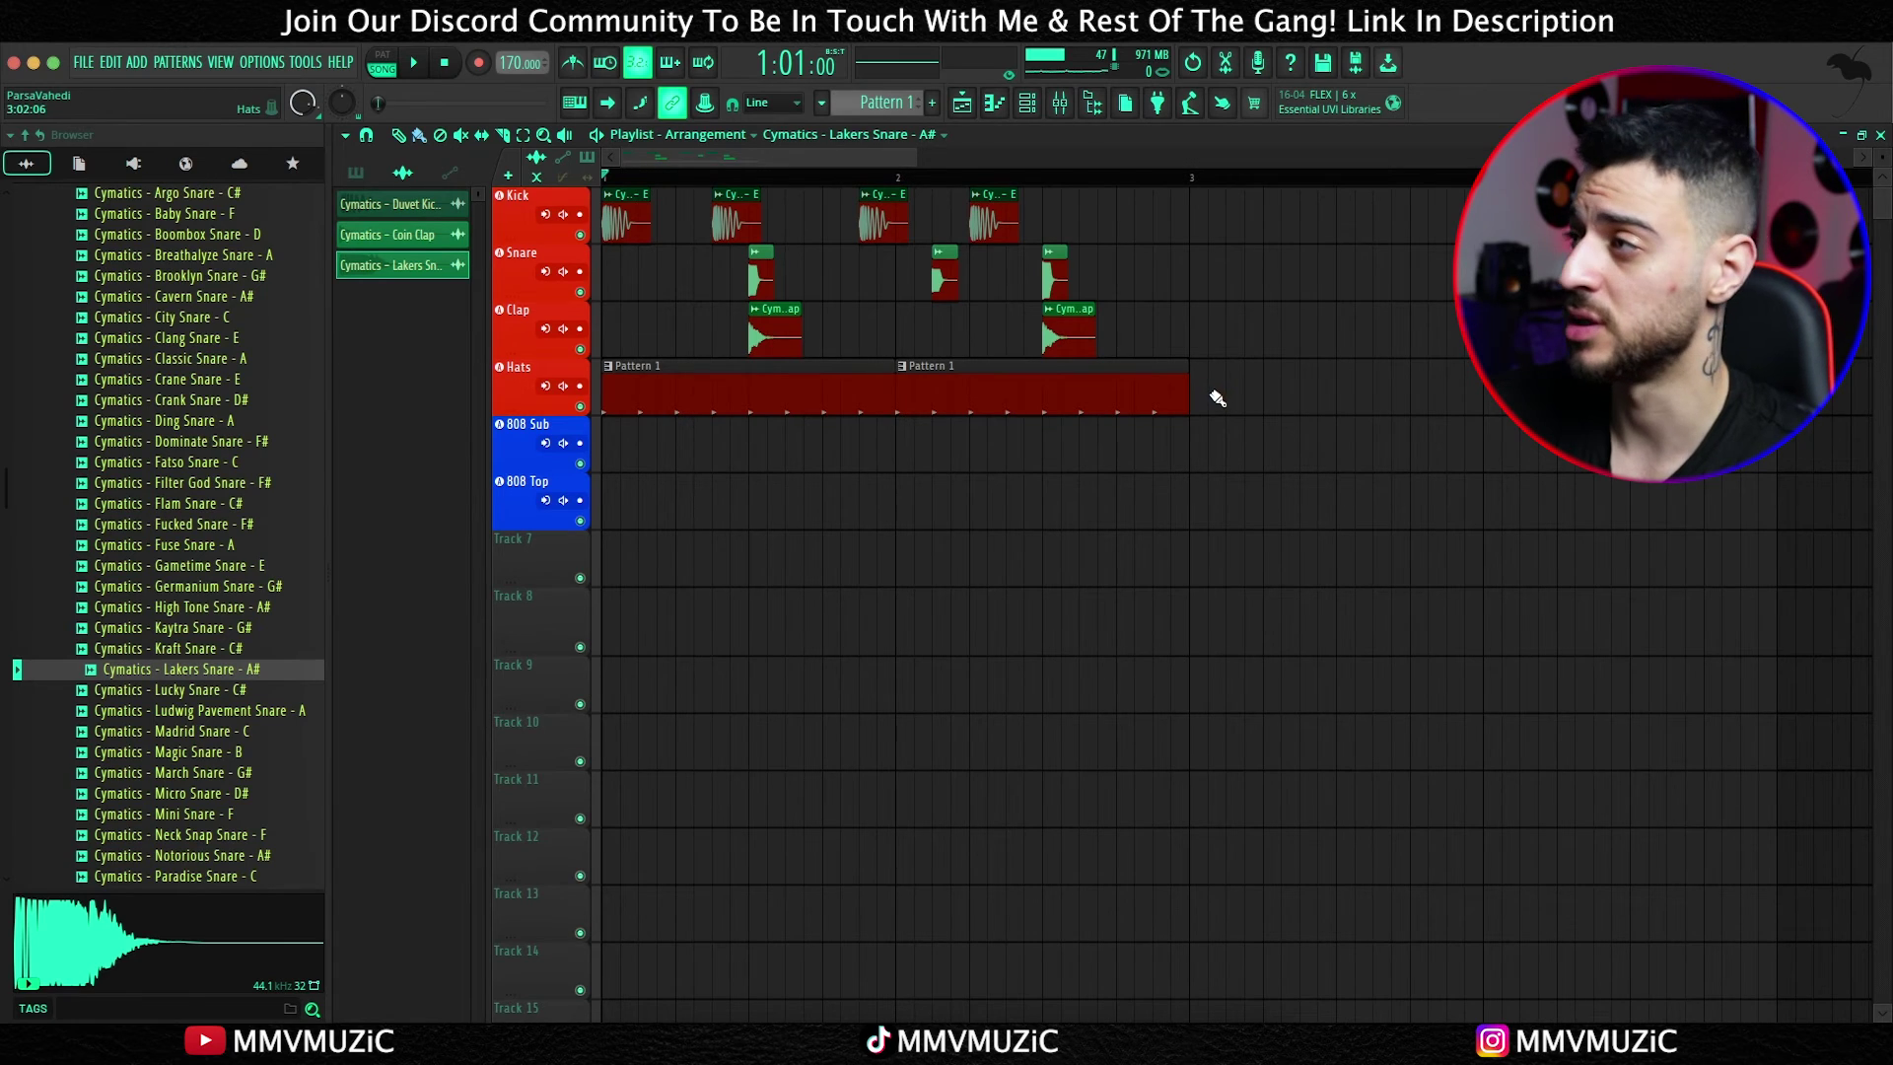
Step: Preview samples in the Percussion folder and place Cymatics - Brazil Perc on playlist Track 7 in bar 1
scroll(148, 463, up, 6)
click(118, 545)
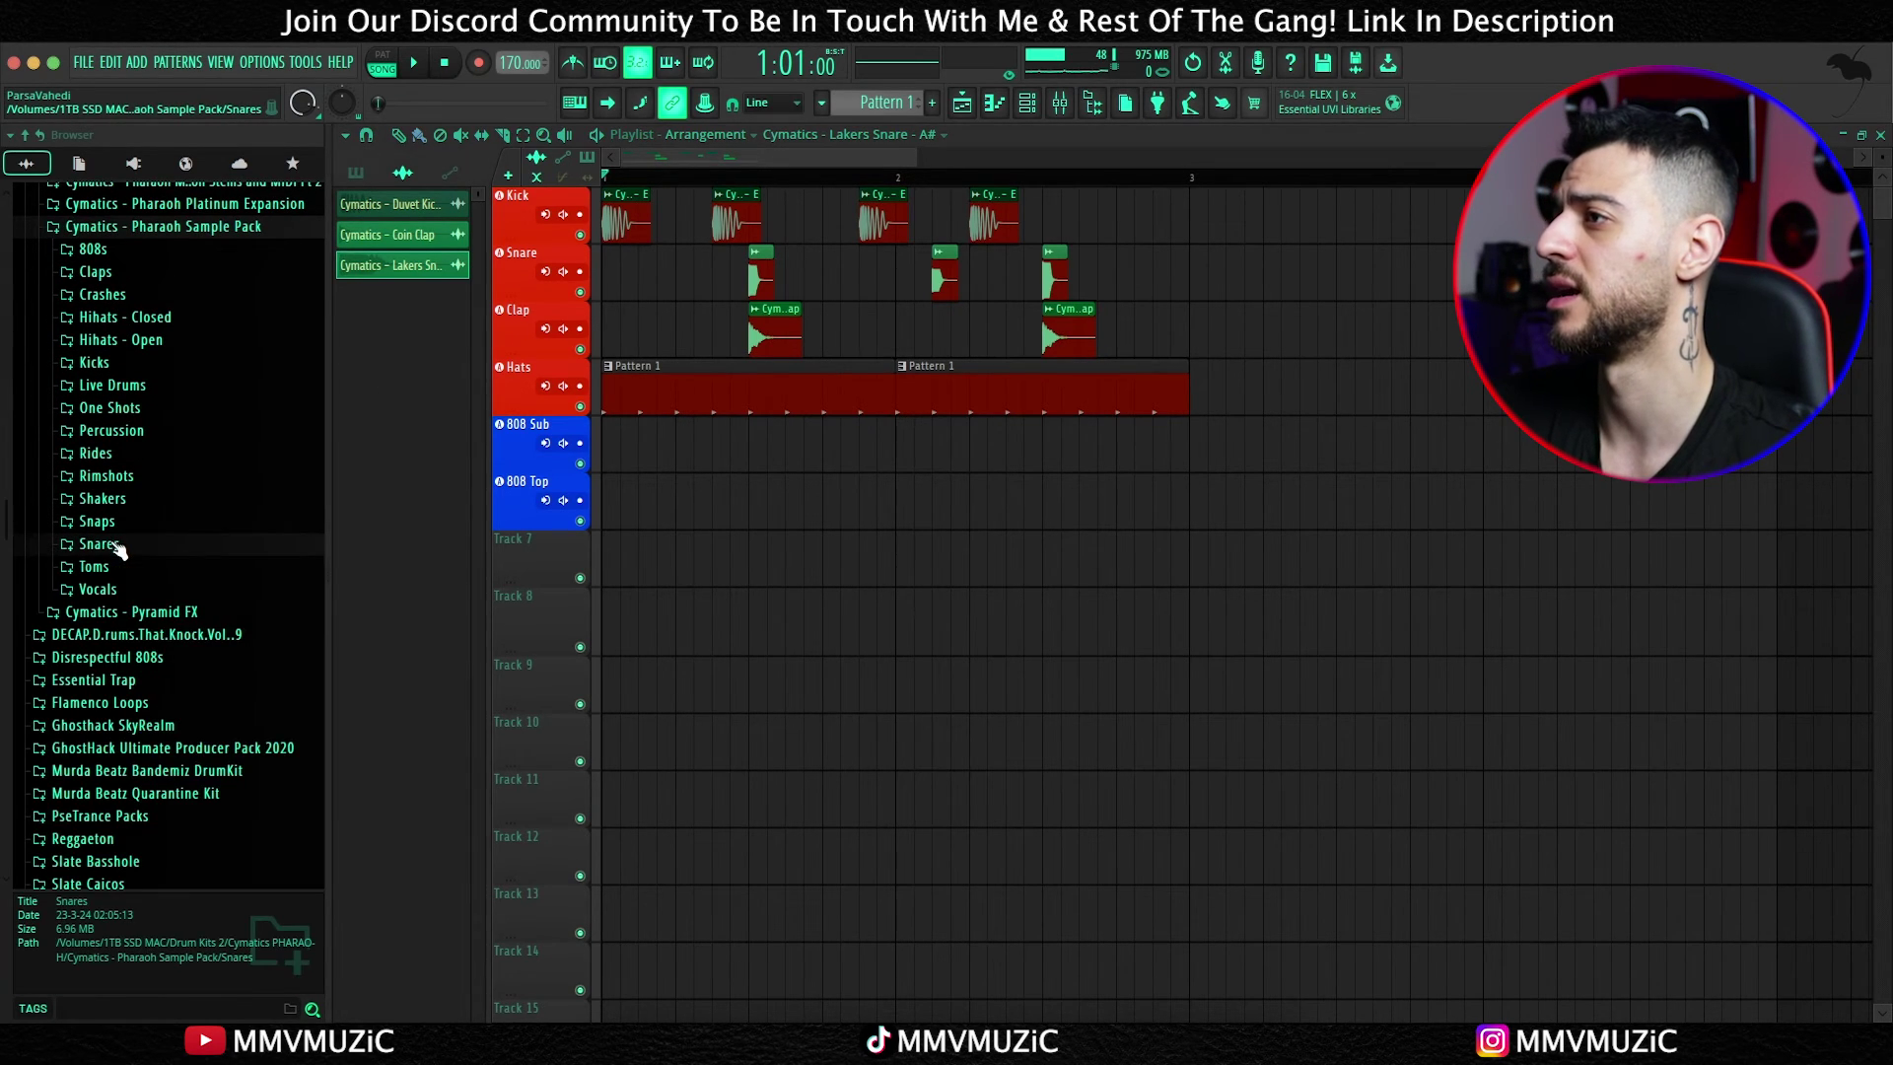
click(127, 434)
click(172, 576)
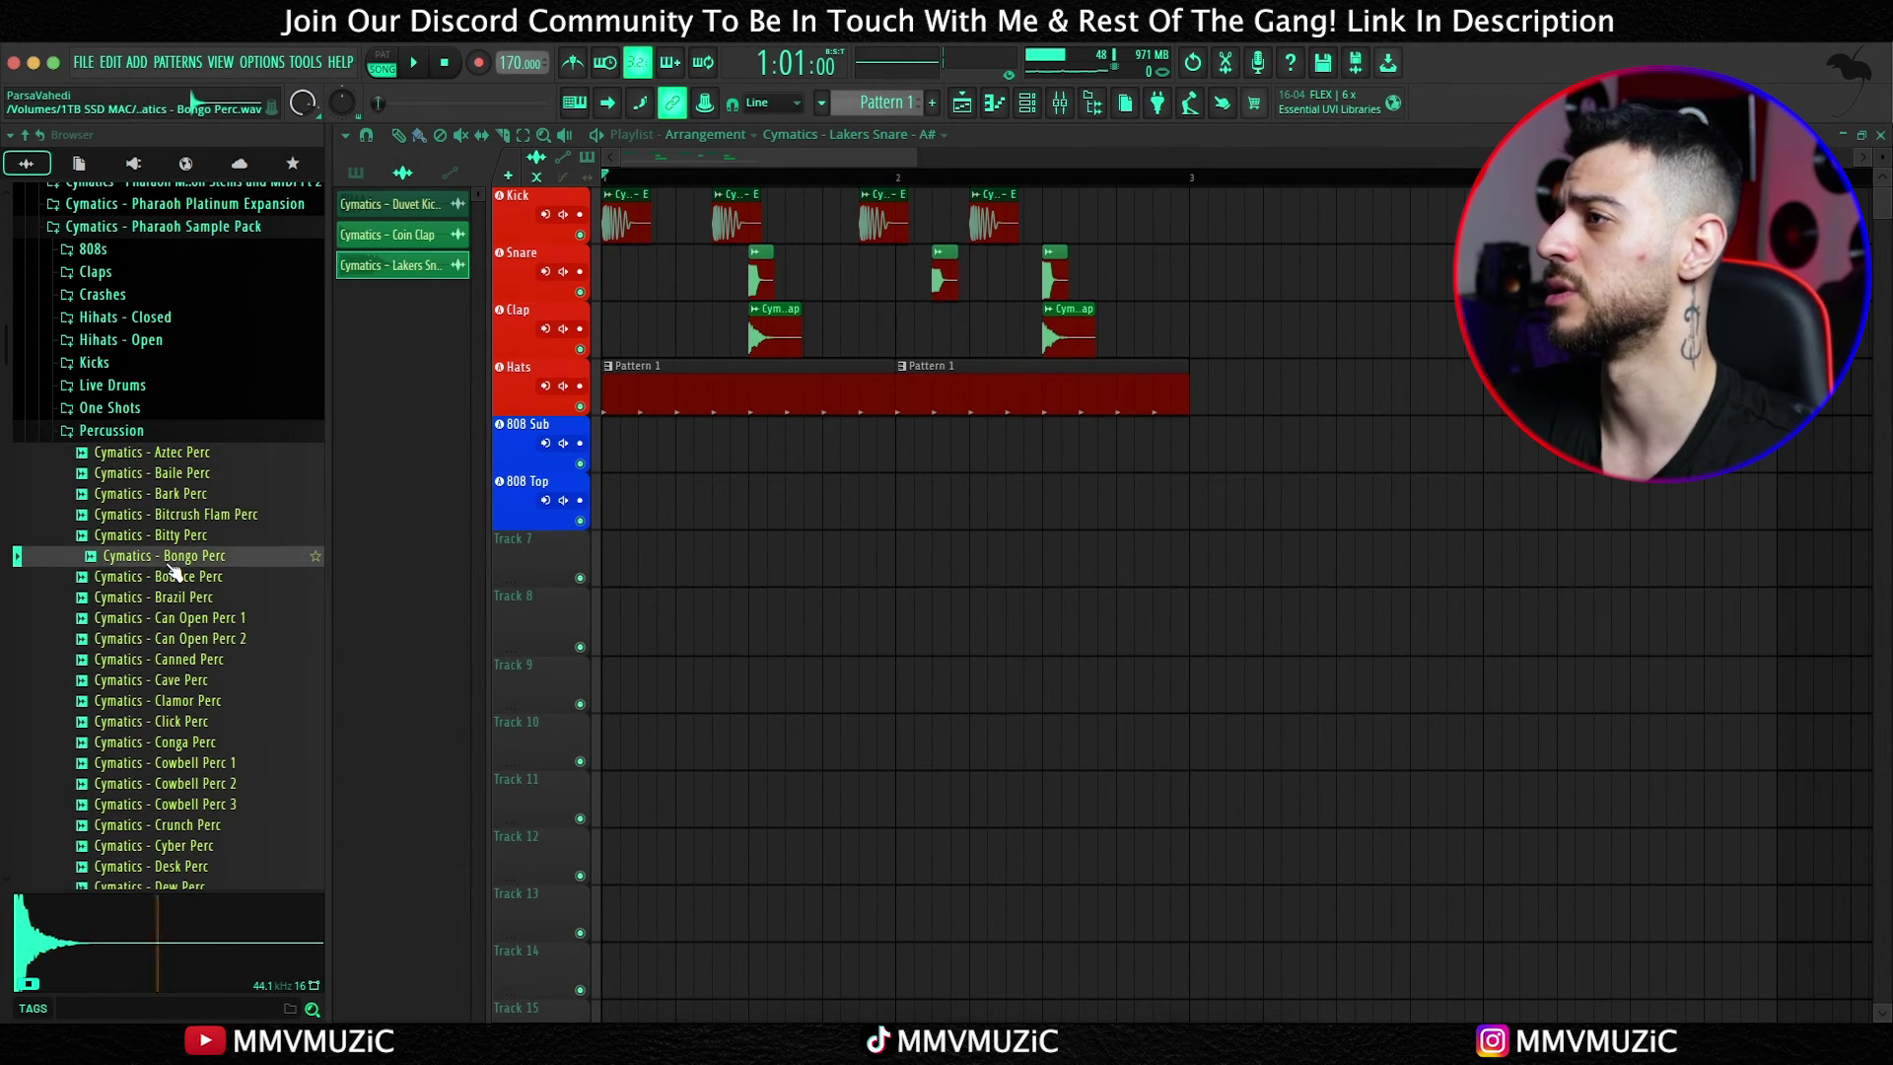
click(170, 596)
drag(170, 597, 645, 573)
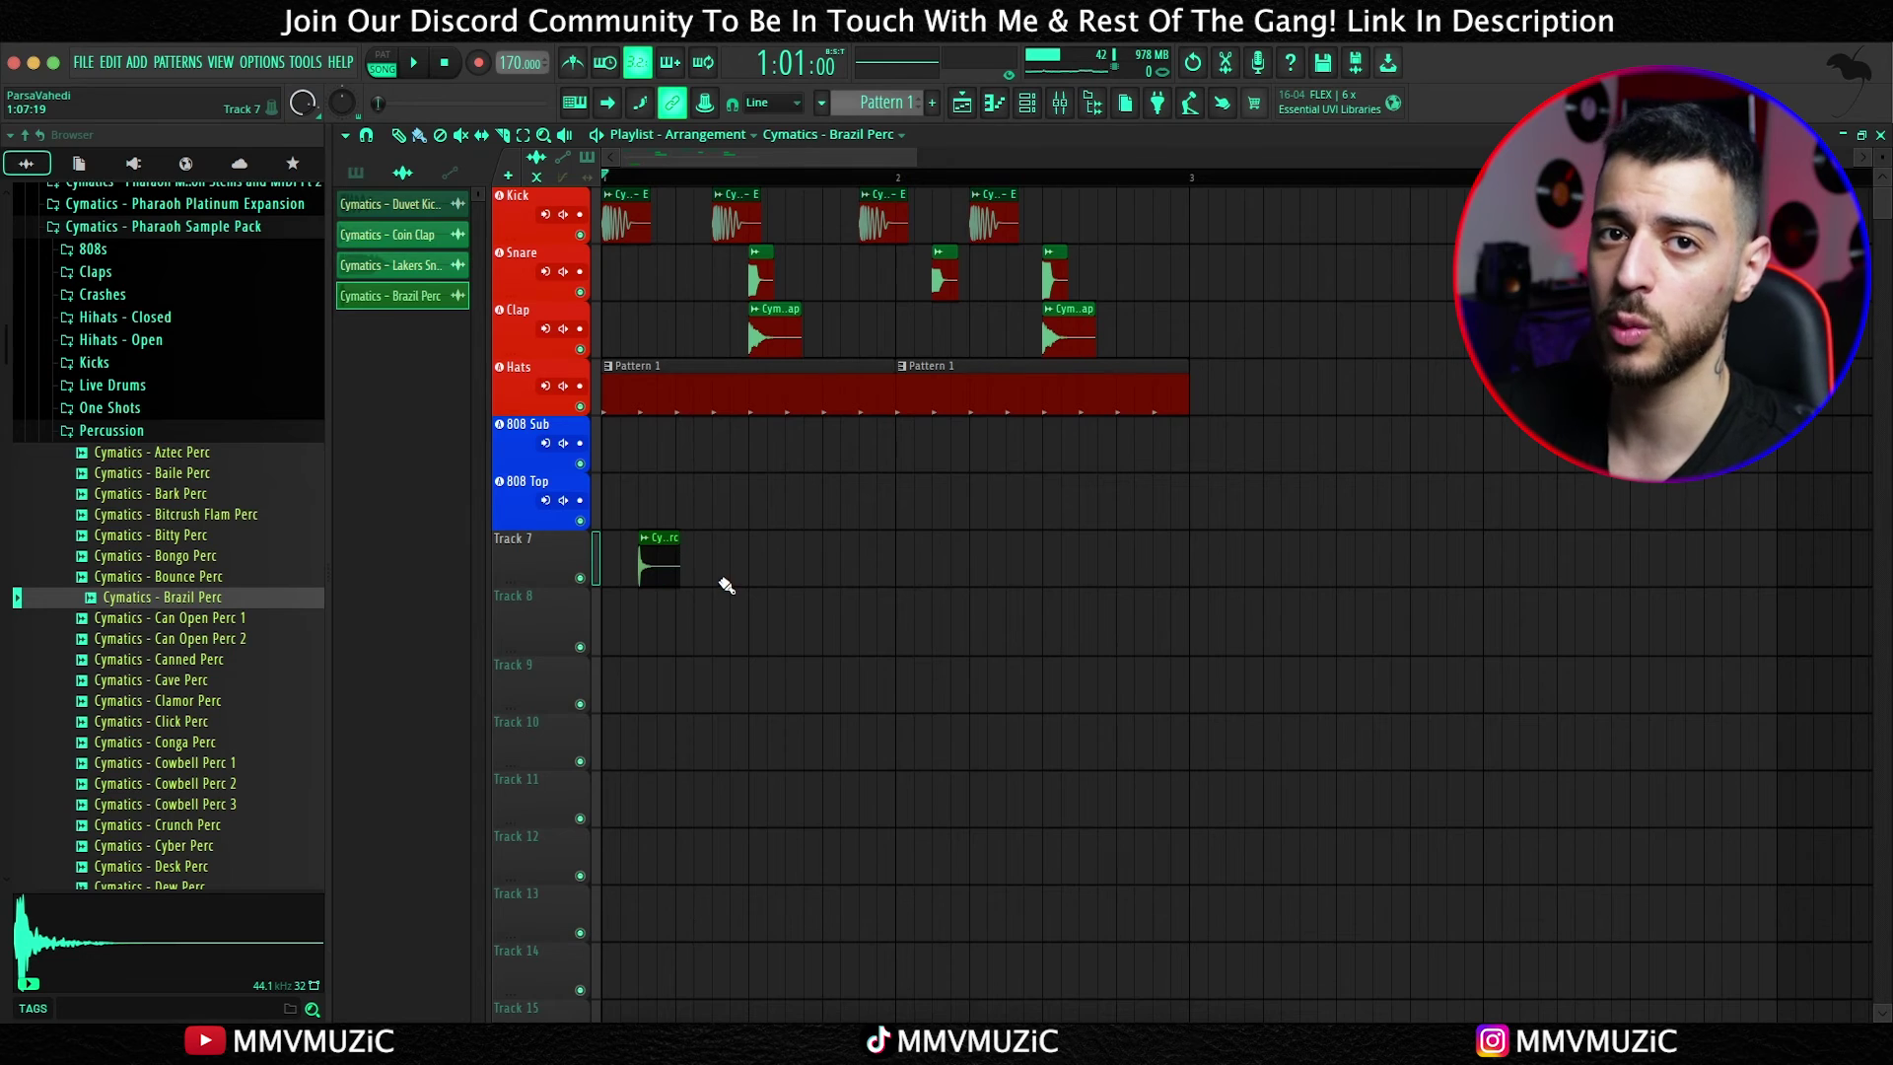
Step: Assign the Brazil Perc clip to the free mixer track 7 and recolour that mixer track dark red
double_click(655, 566)
click(920, 308)
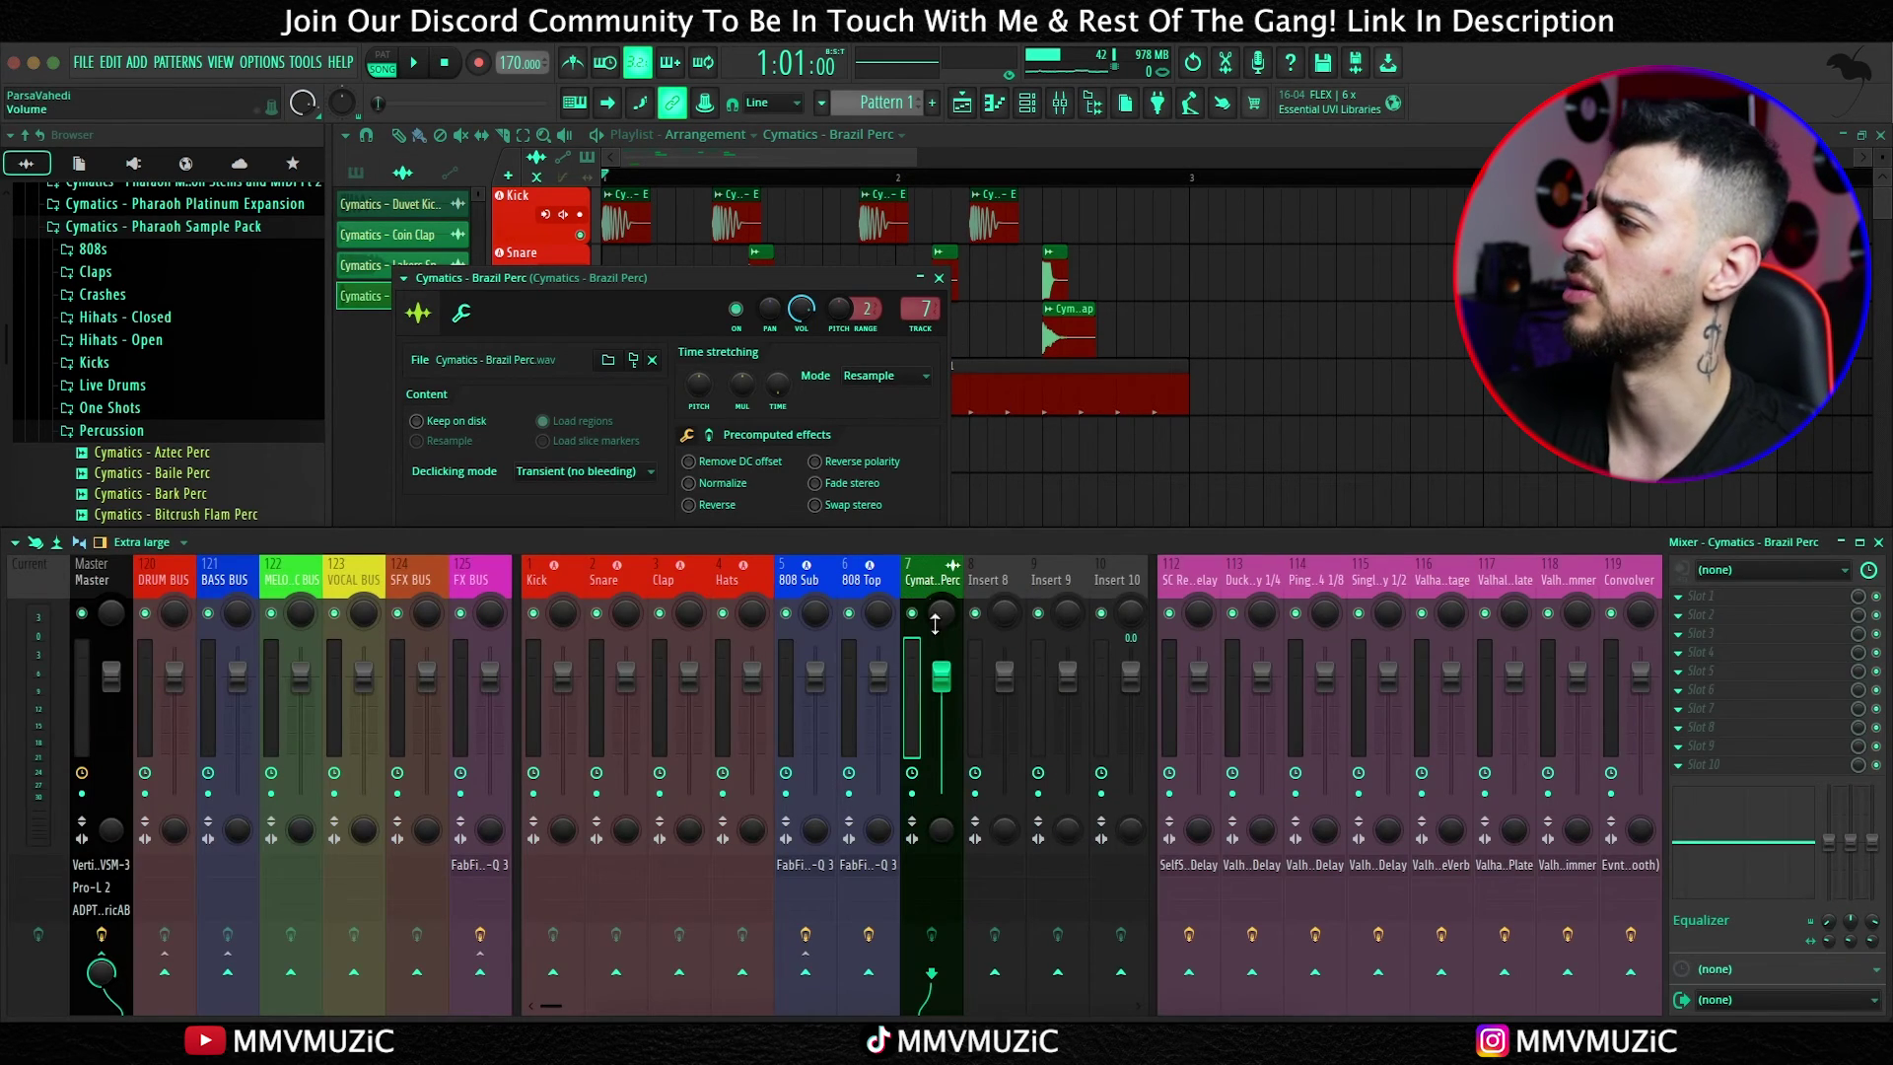
double_click(932, 579)
click(917, 560)
click(970, 701)
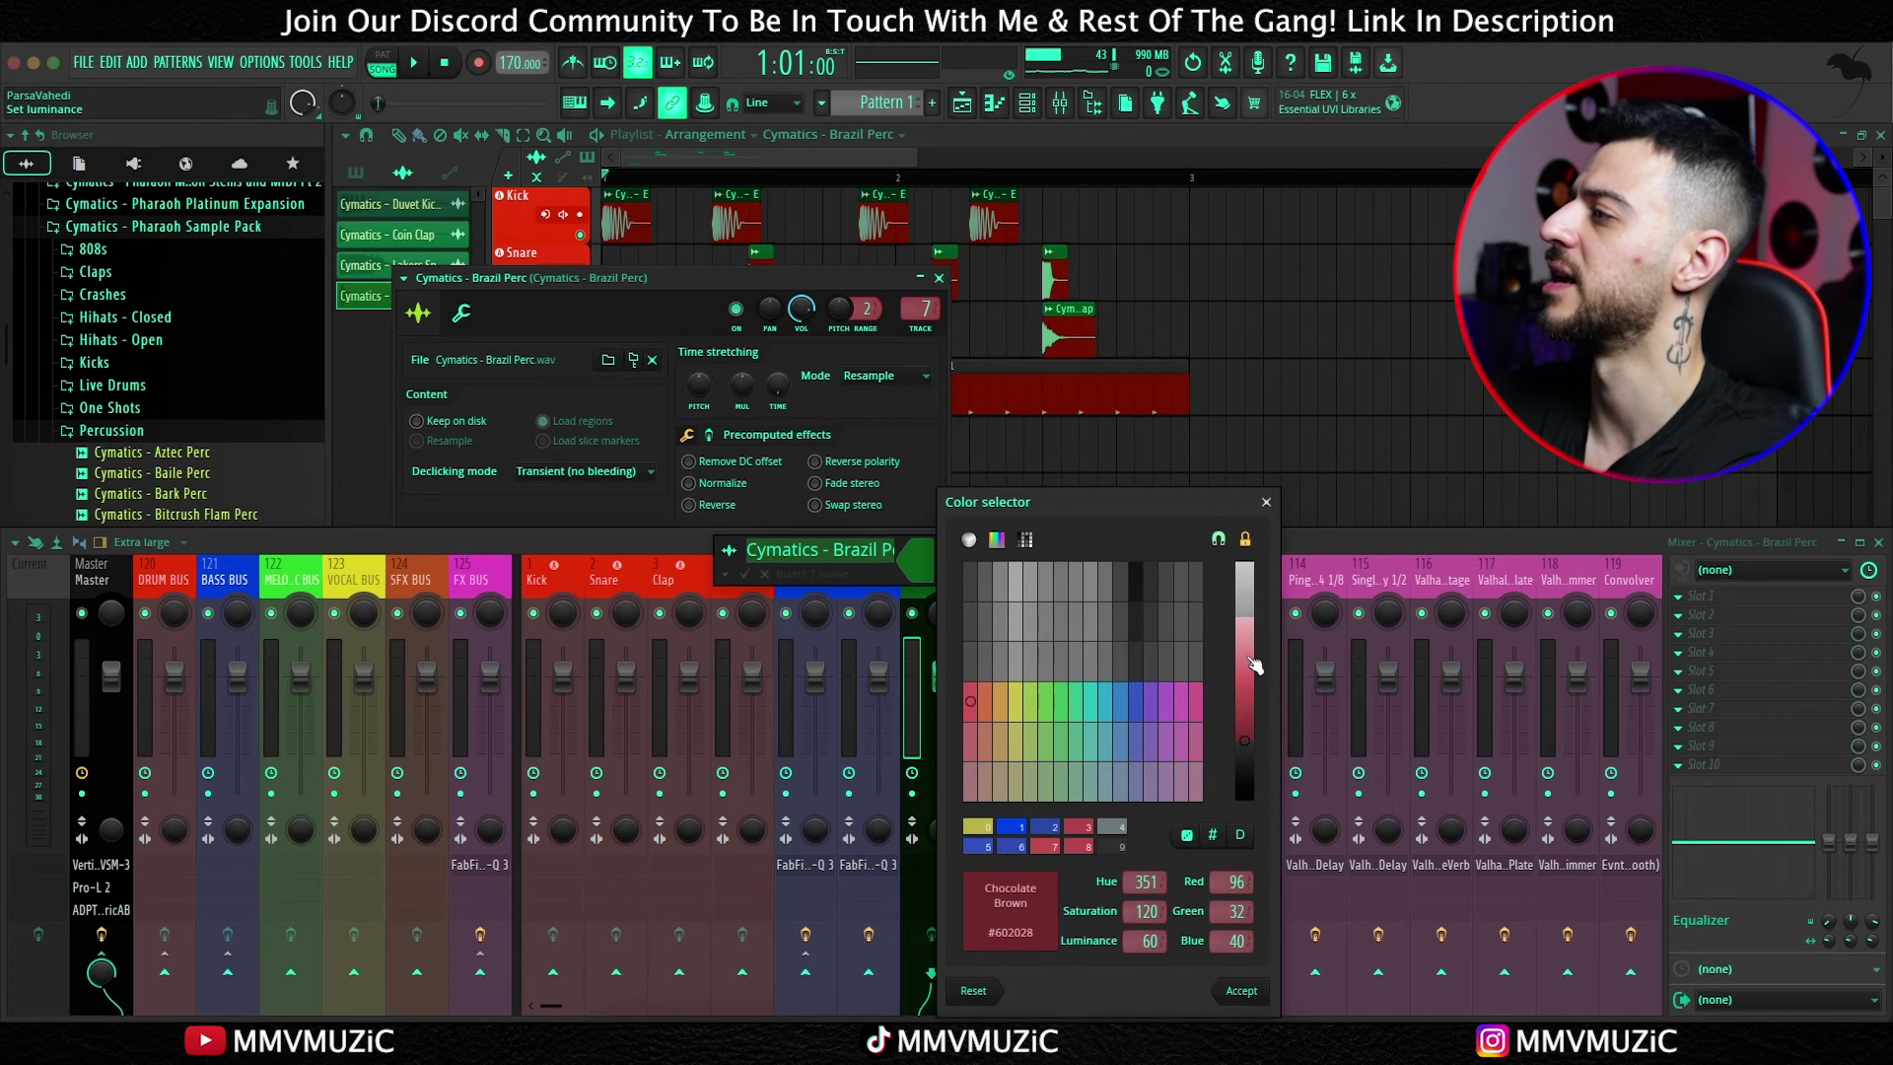
click(1242, 990)
Step: Route the Brazil Perc mixer track only to the DRUM BUS, move it directly after Hats, and close the mixer
right_click(165, 971)
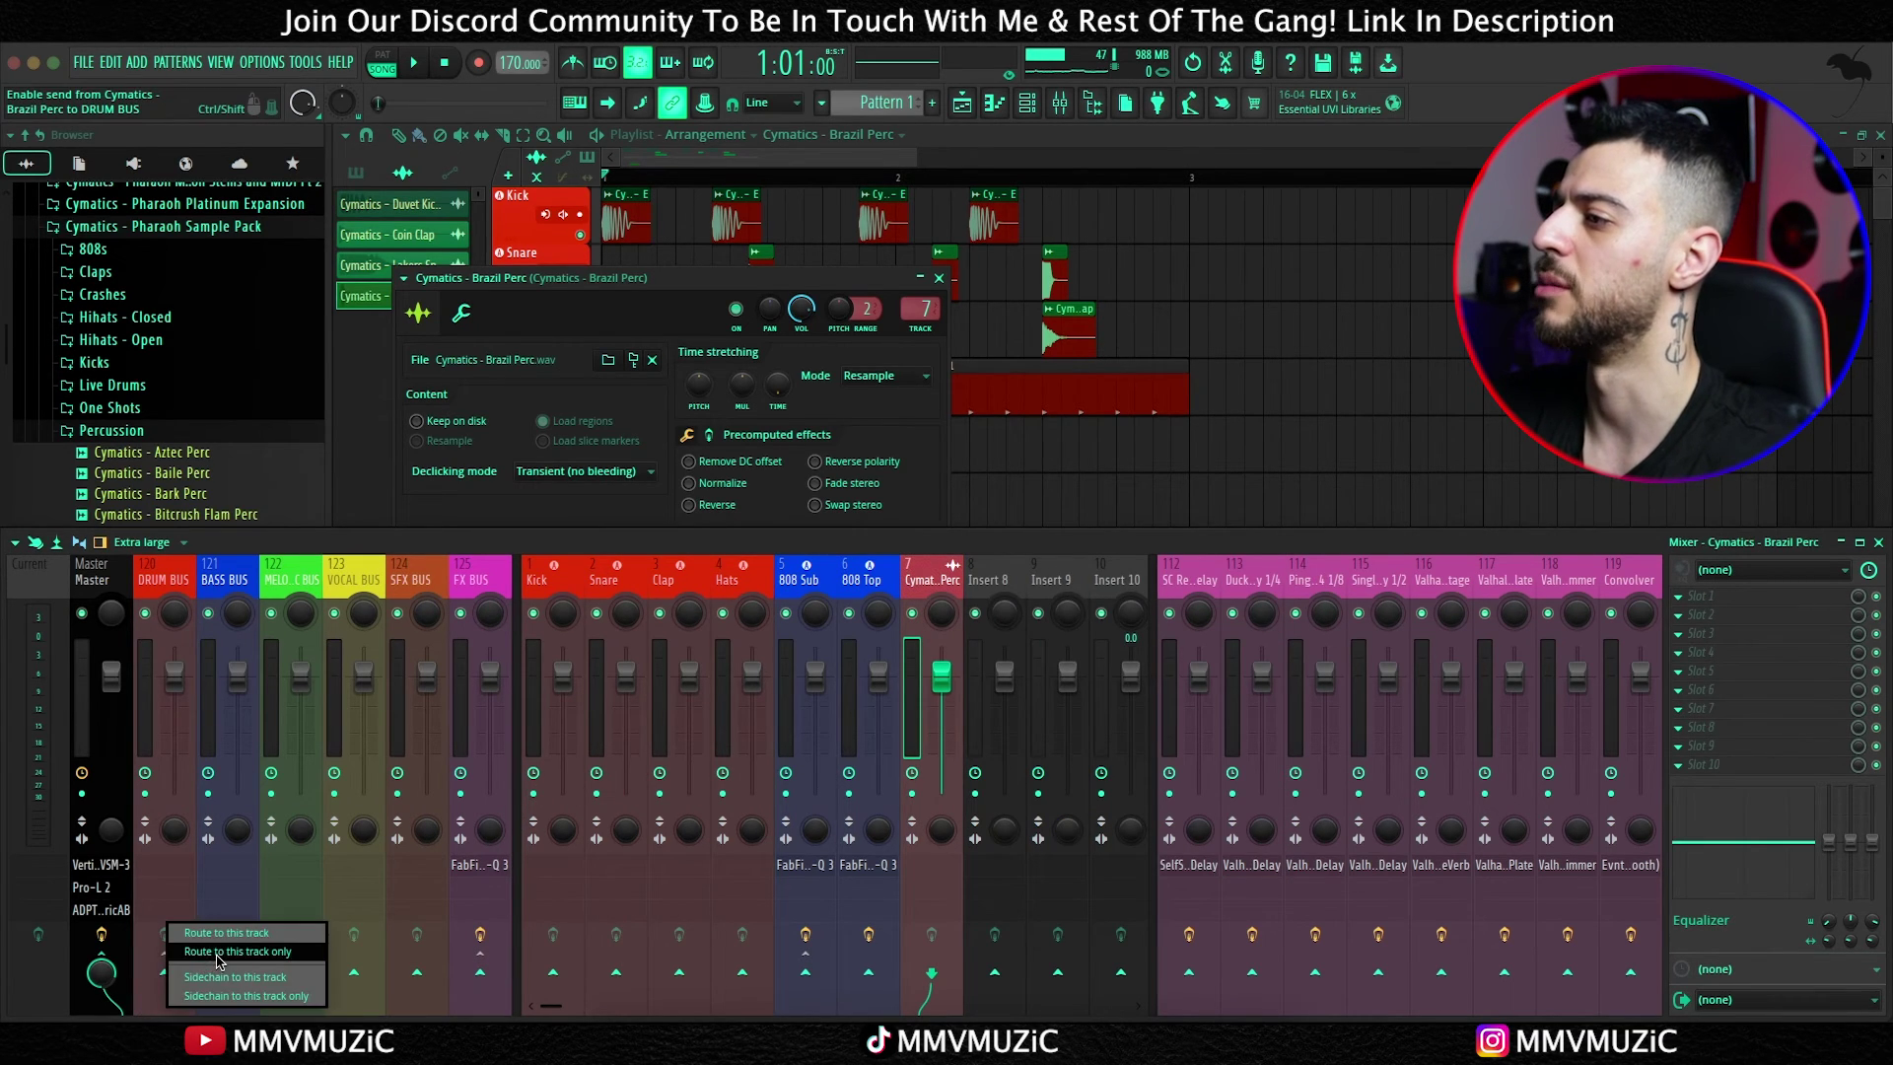
click(219, 961)
key(Escape)
key(alt+Left)
key(alt+Left)
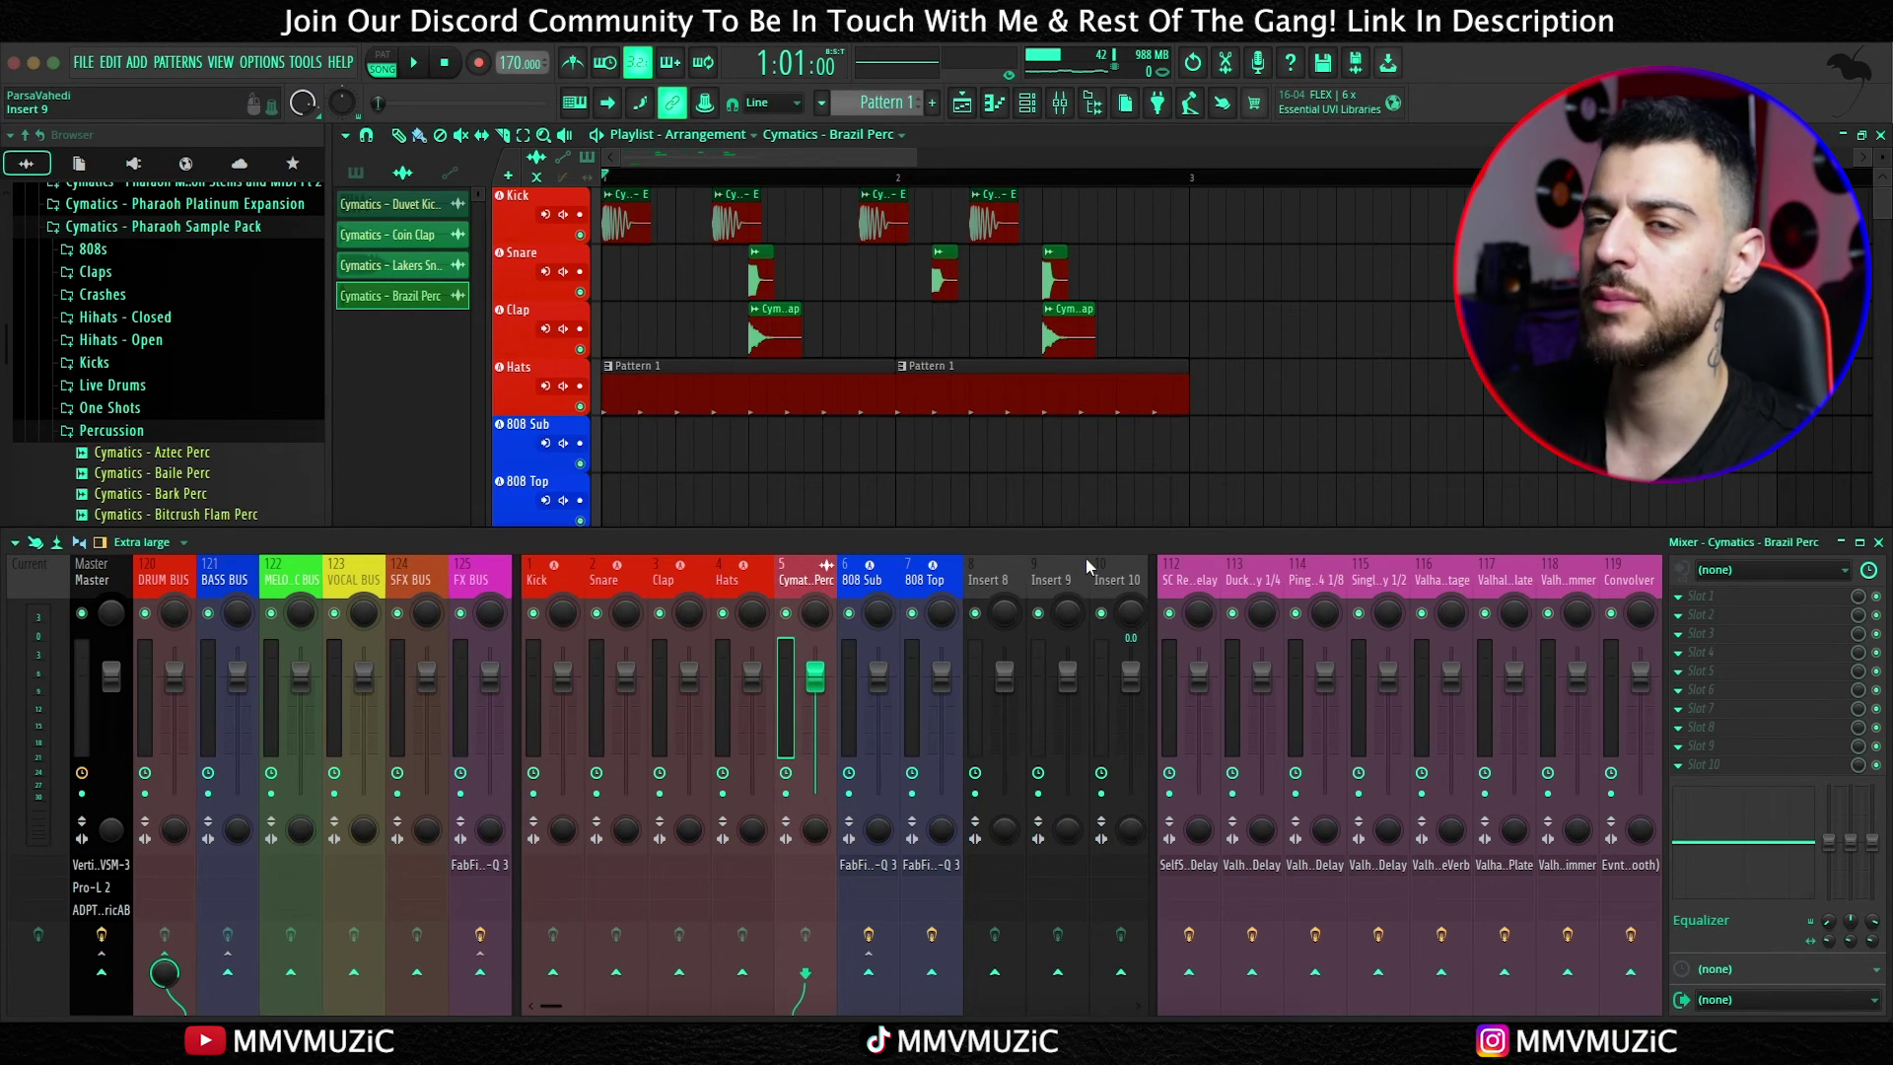
click(1879, 542)
Step: Rename playlist Track 7 to PERC and move it between the Hats and 808 Sub tracks
scroll(995, 644, down, 4)
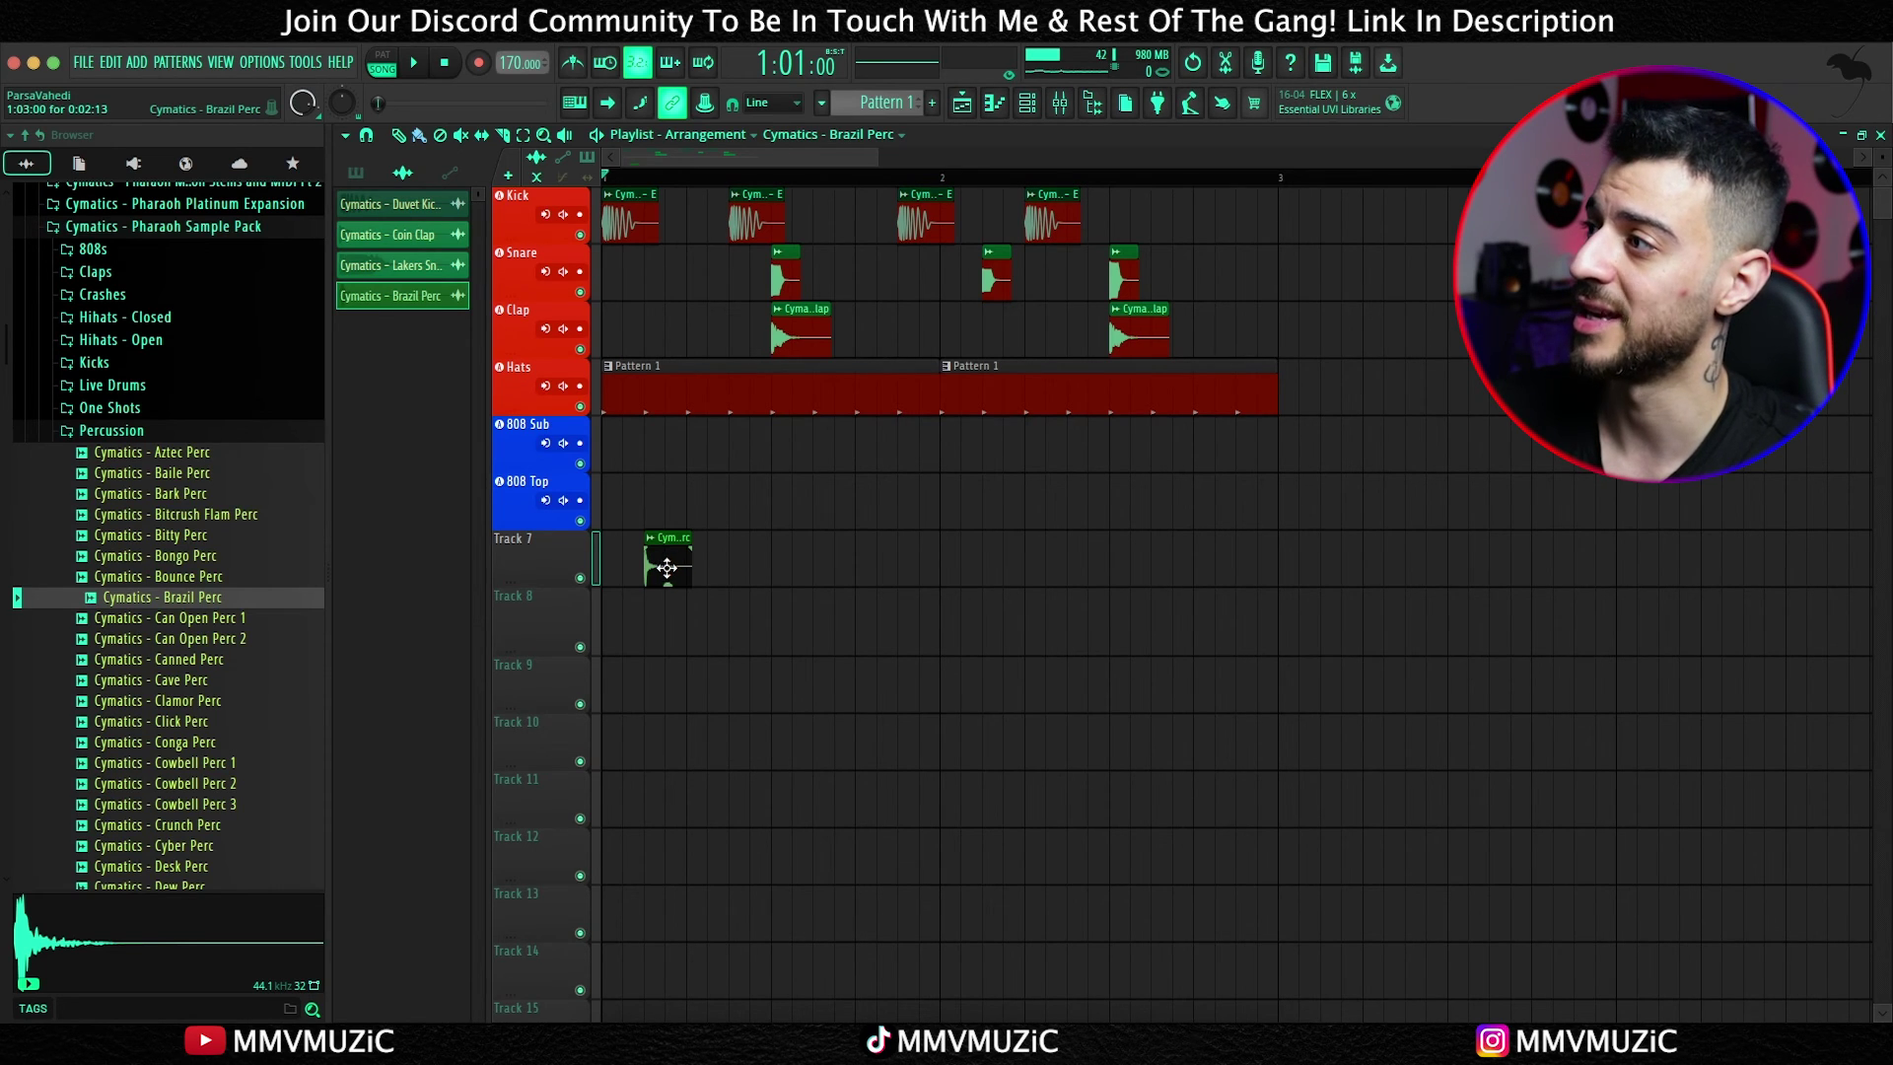
double_click(560, 558)
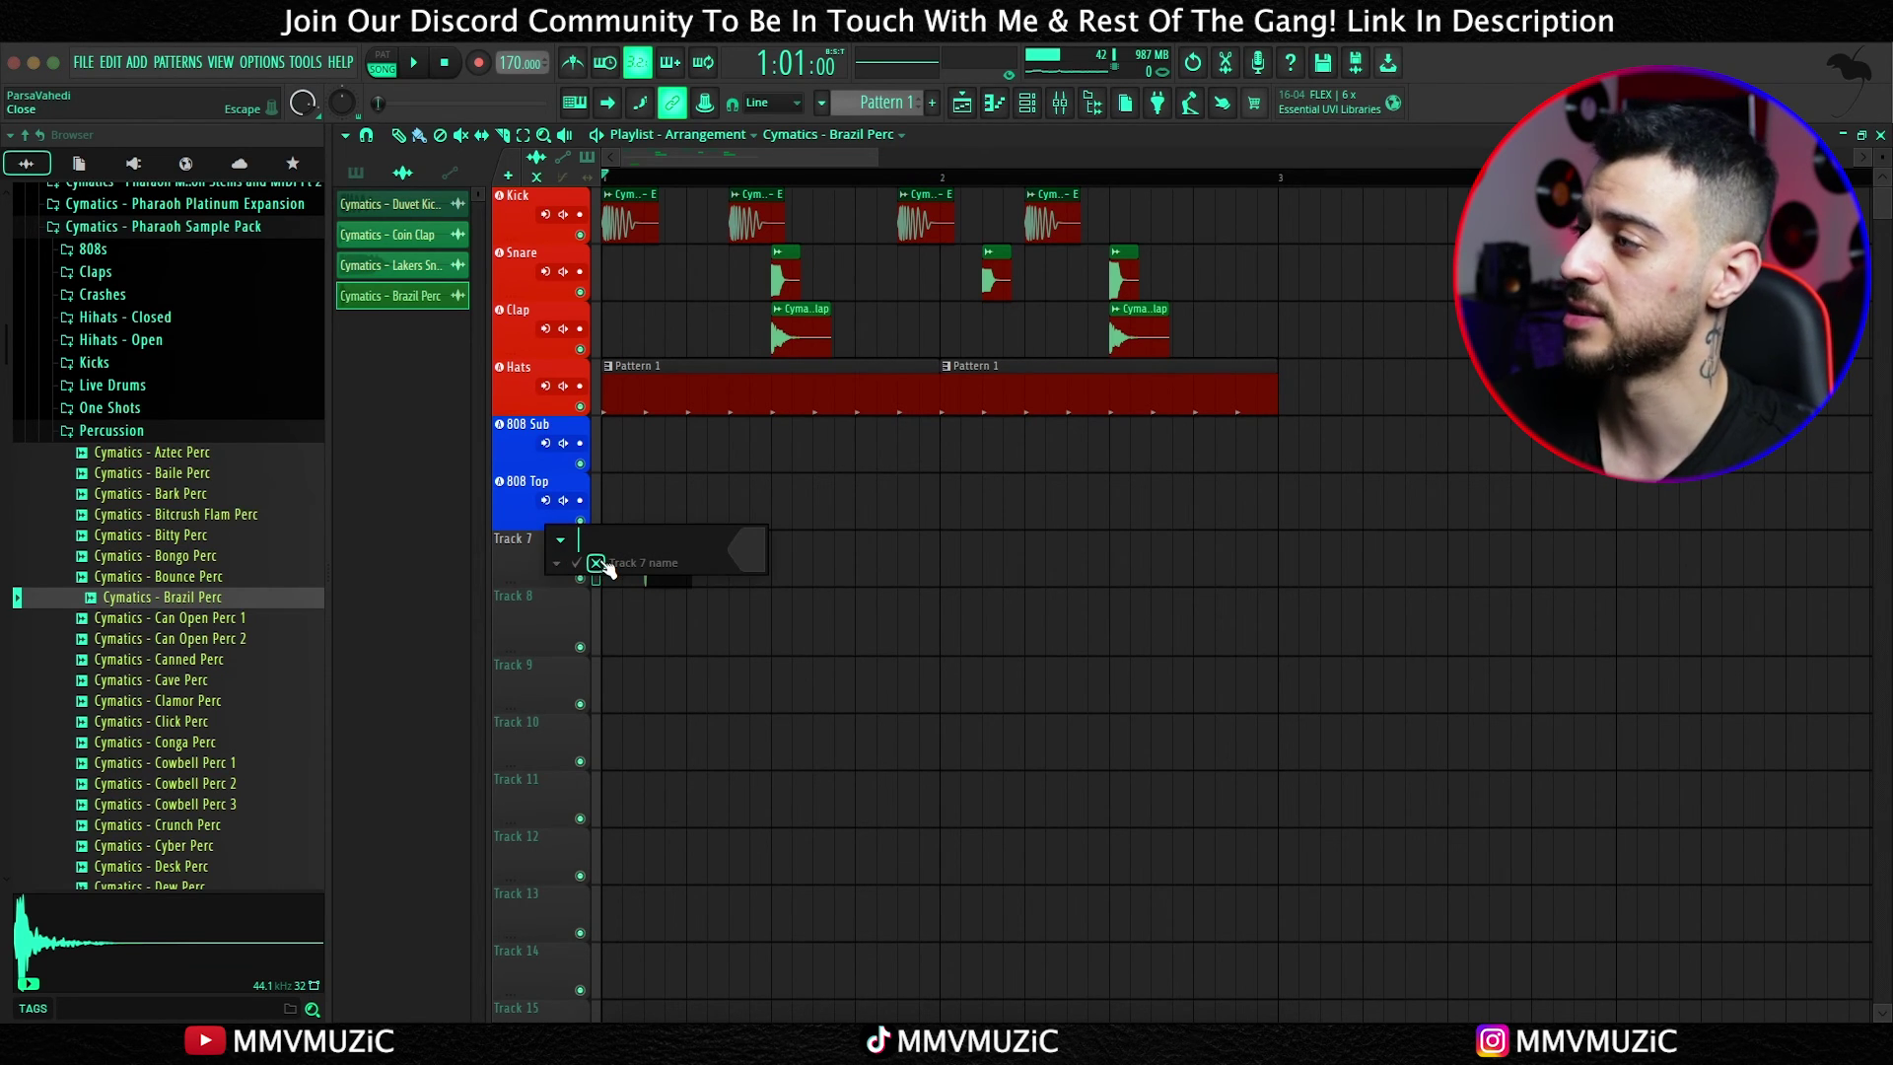
text(PERC)
key(Return)
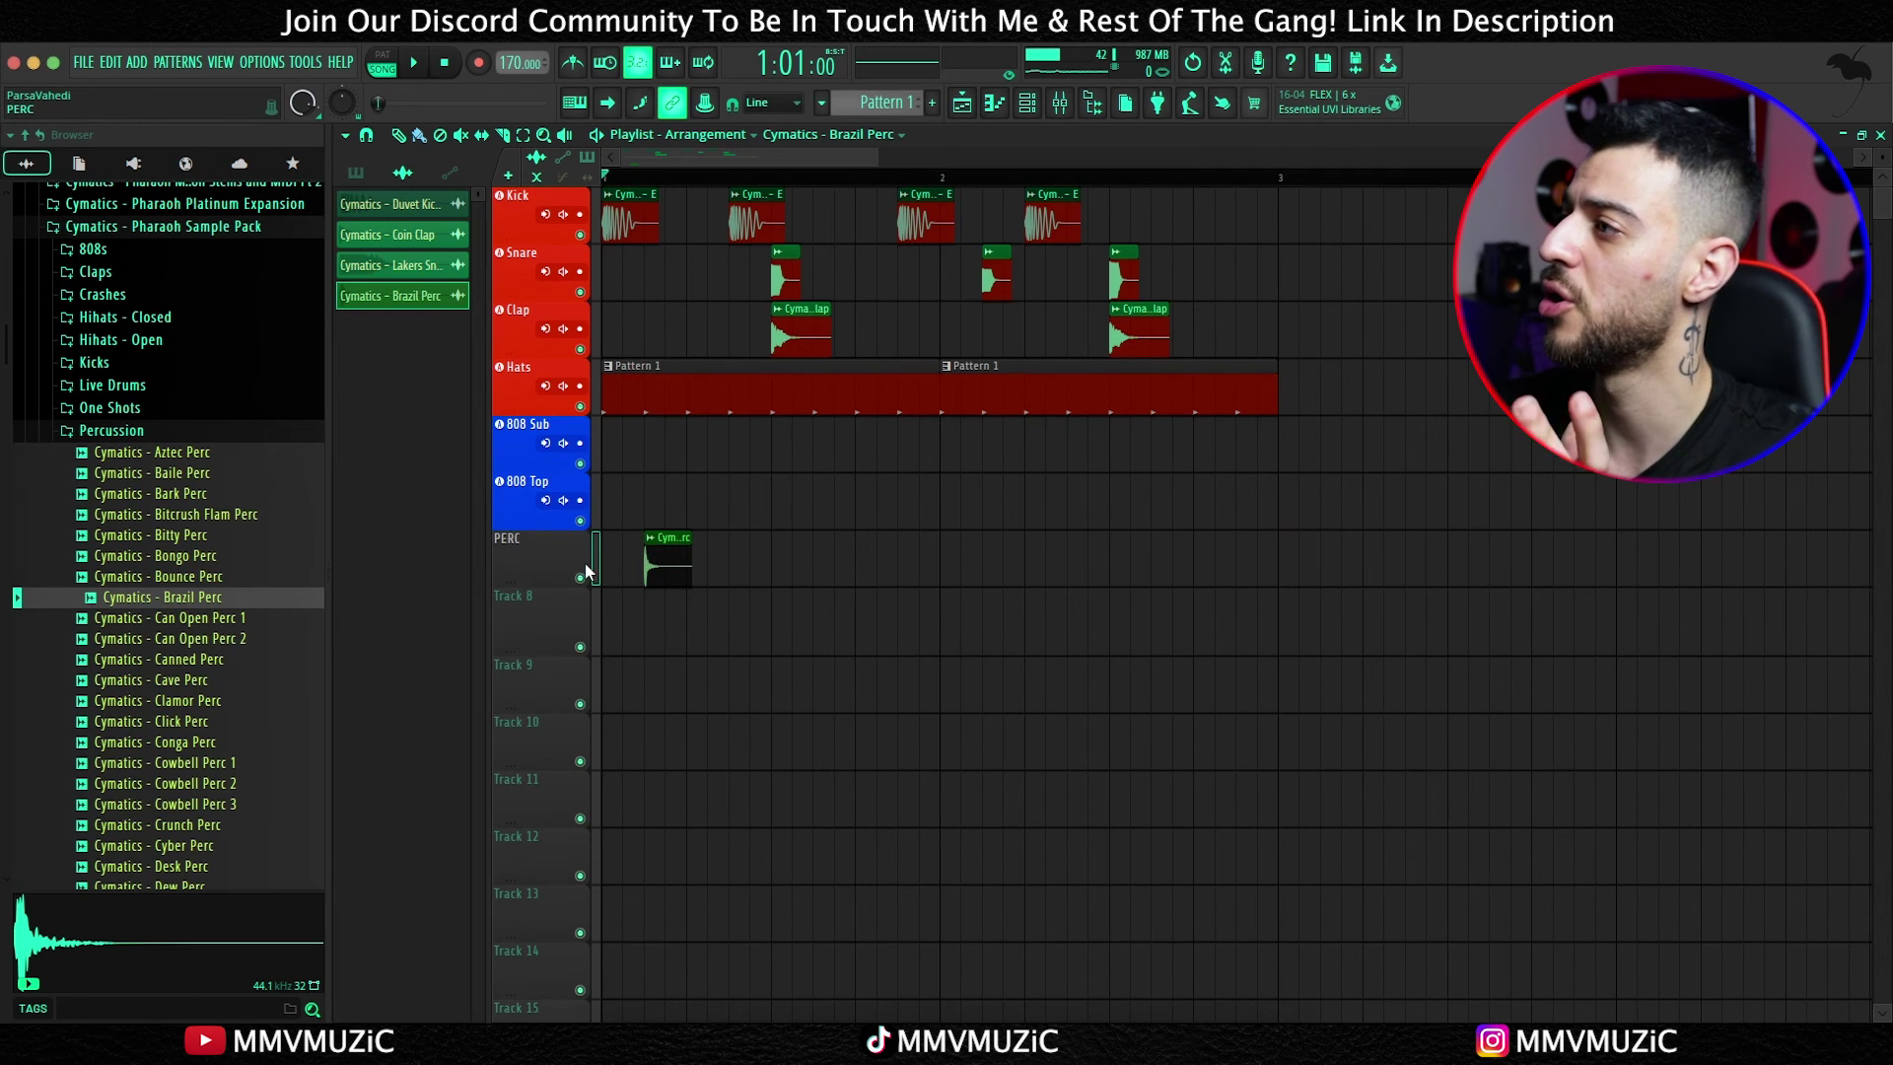
drag(586, 569, 527, 441)
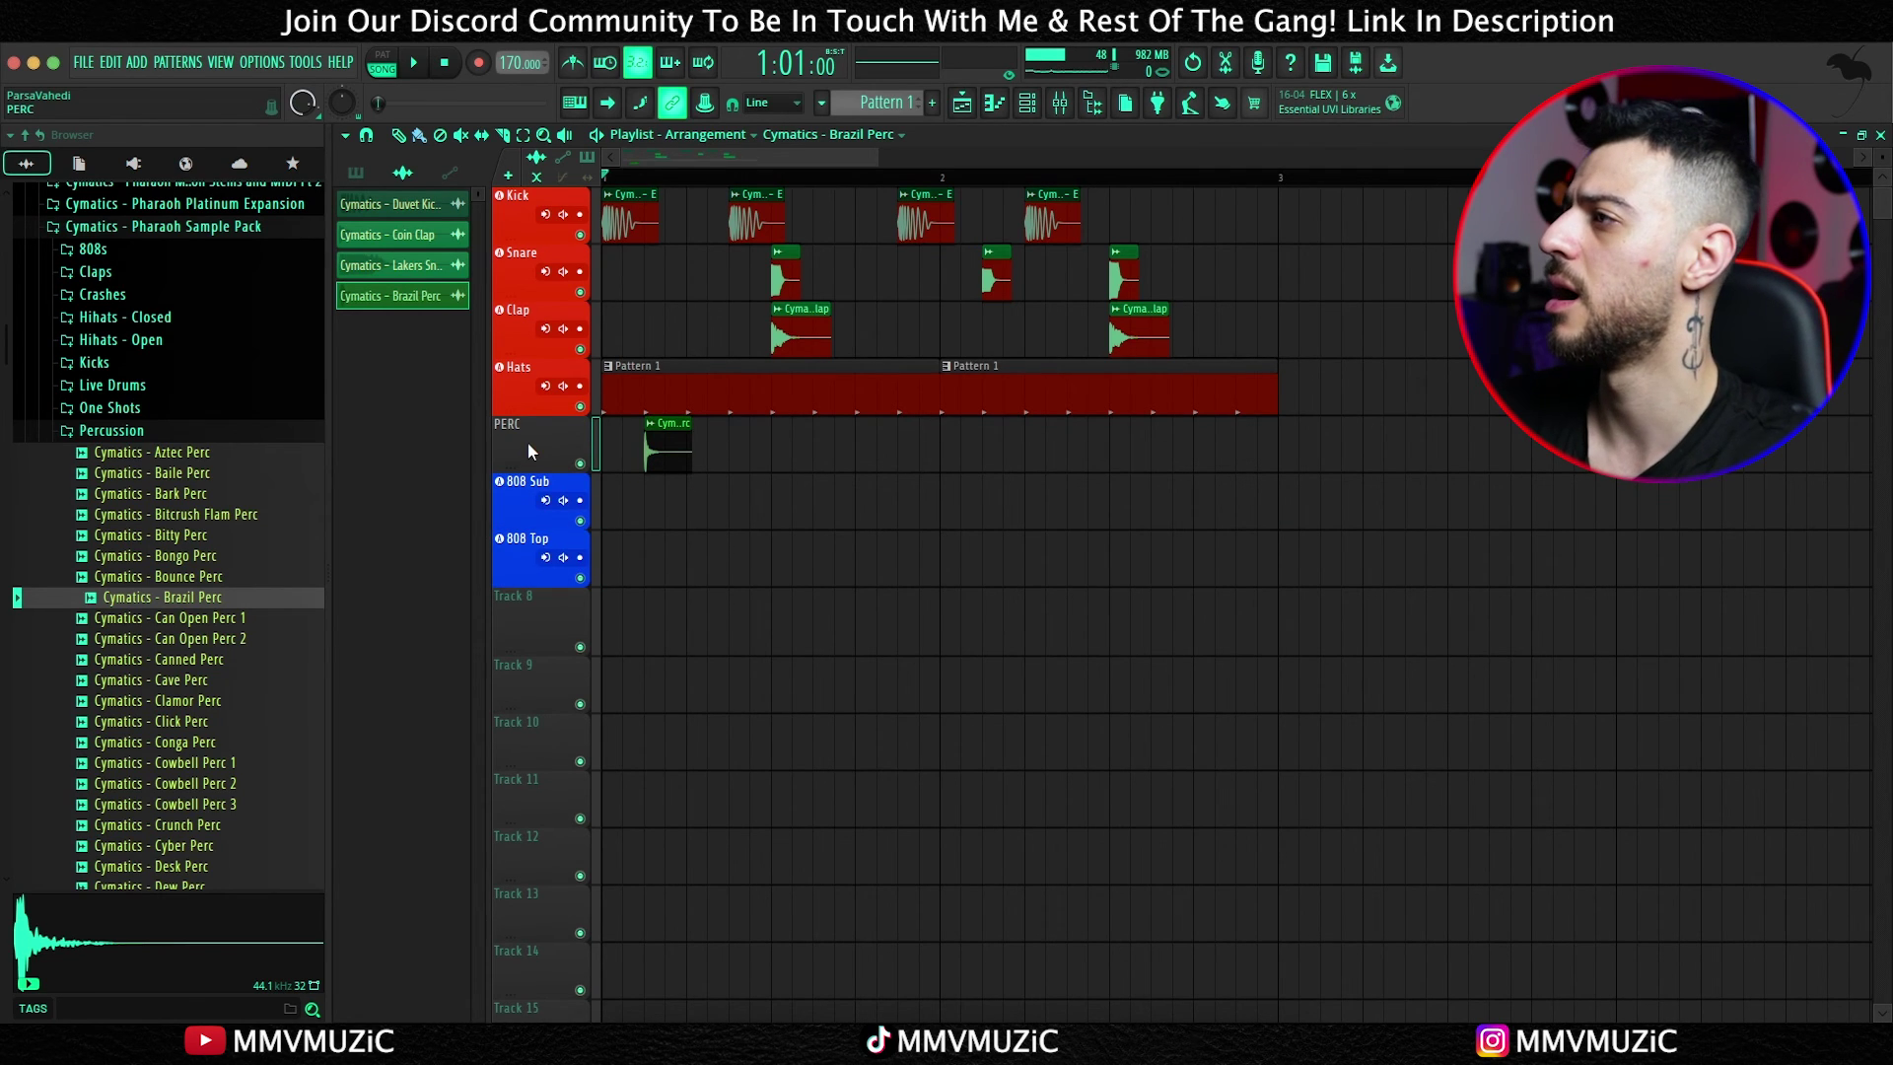
Step: Examine the template's mixer layout with the 808 Top track selected, and close the mixer
click(1060, 103)
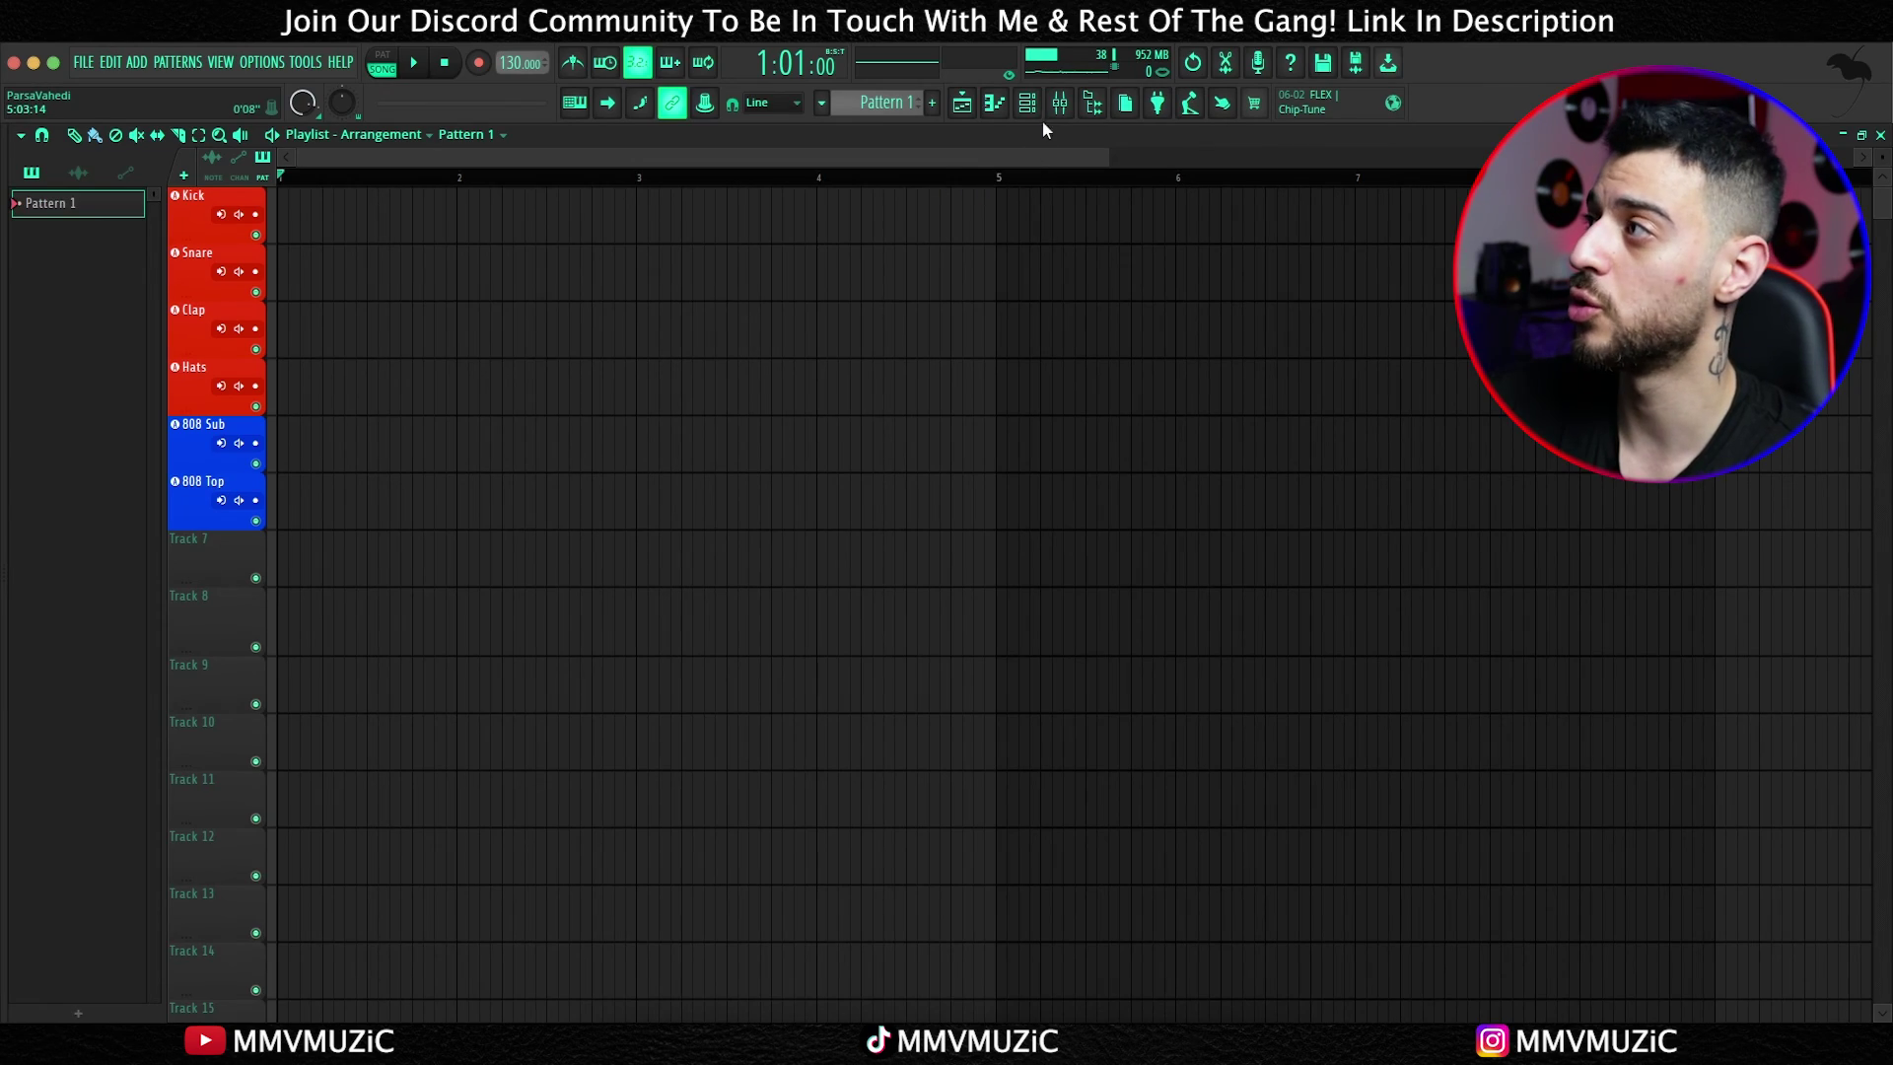
click(1059, 102)
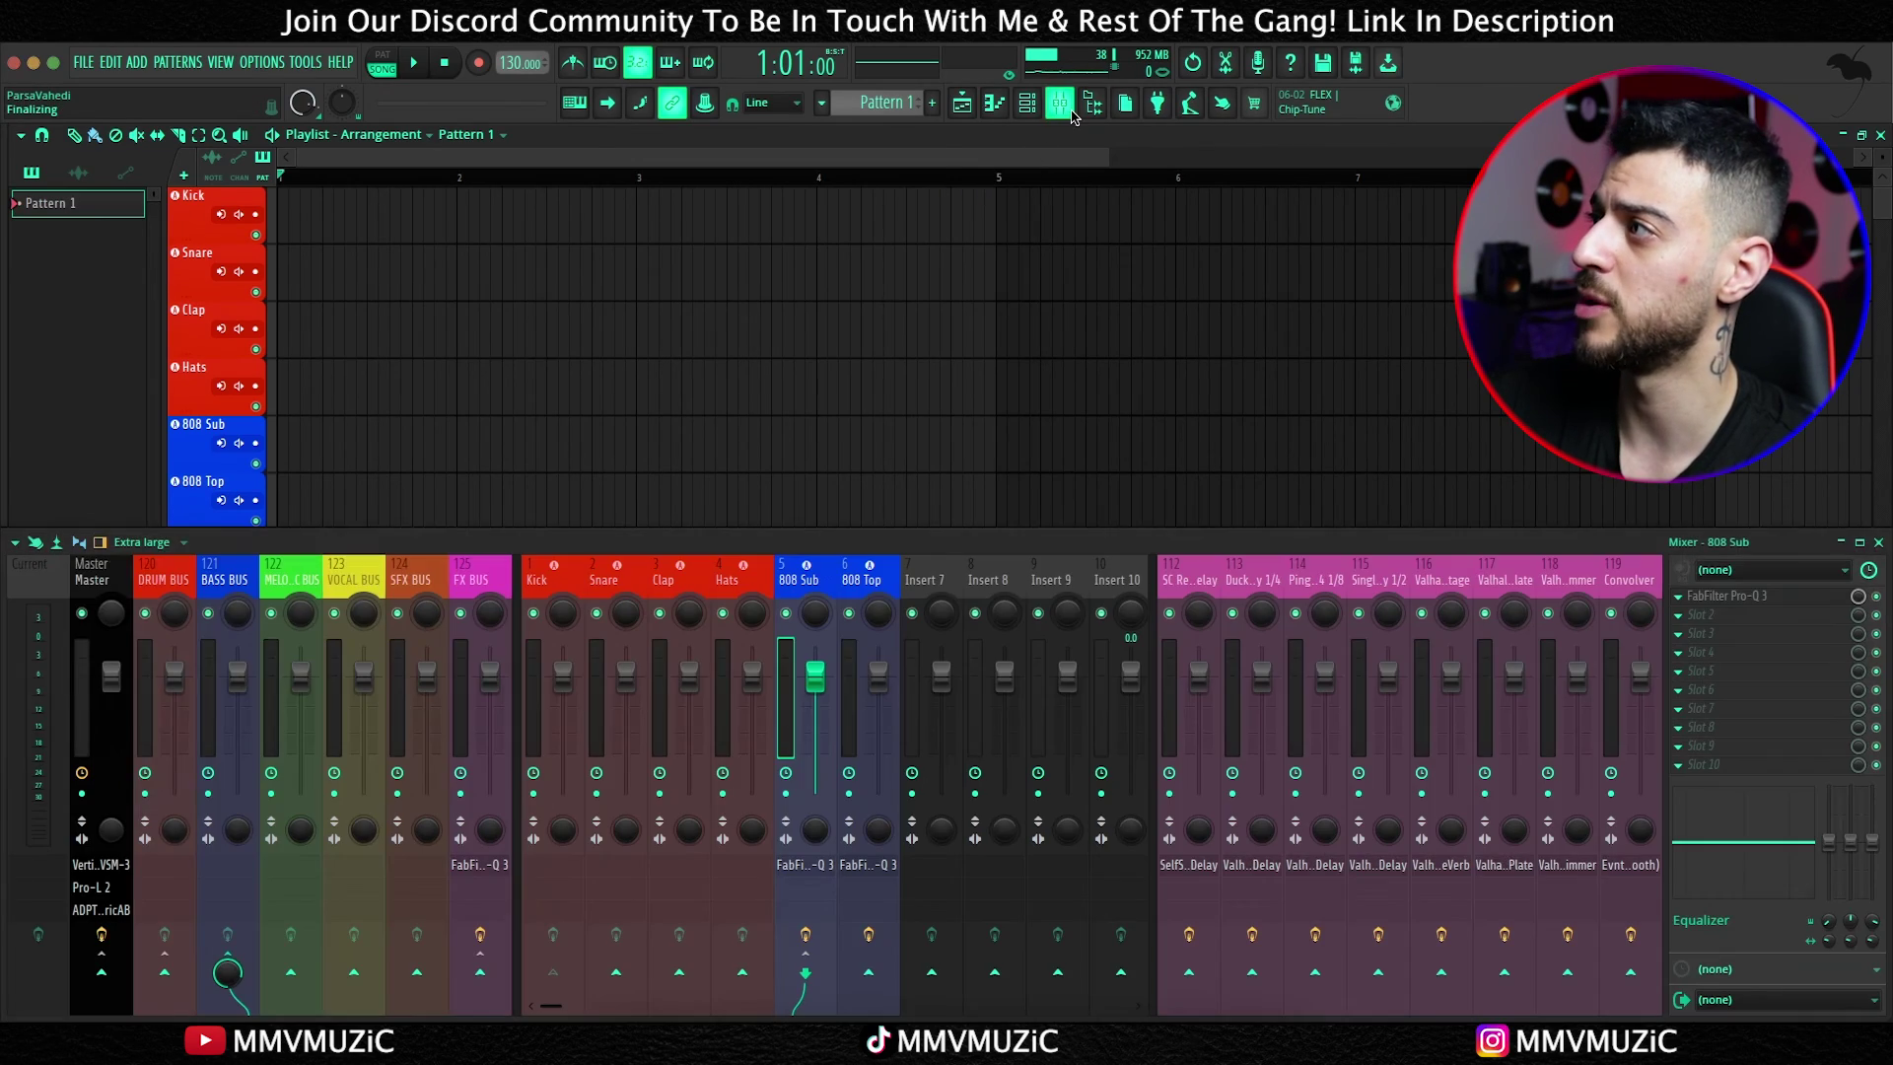
click(854, 589)
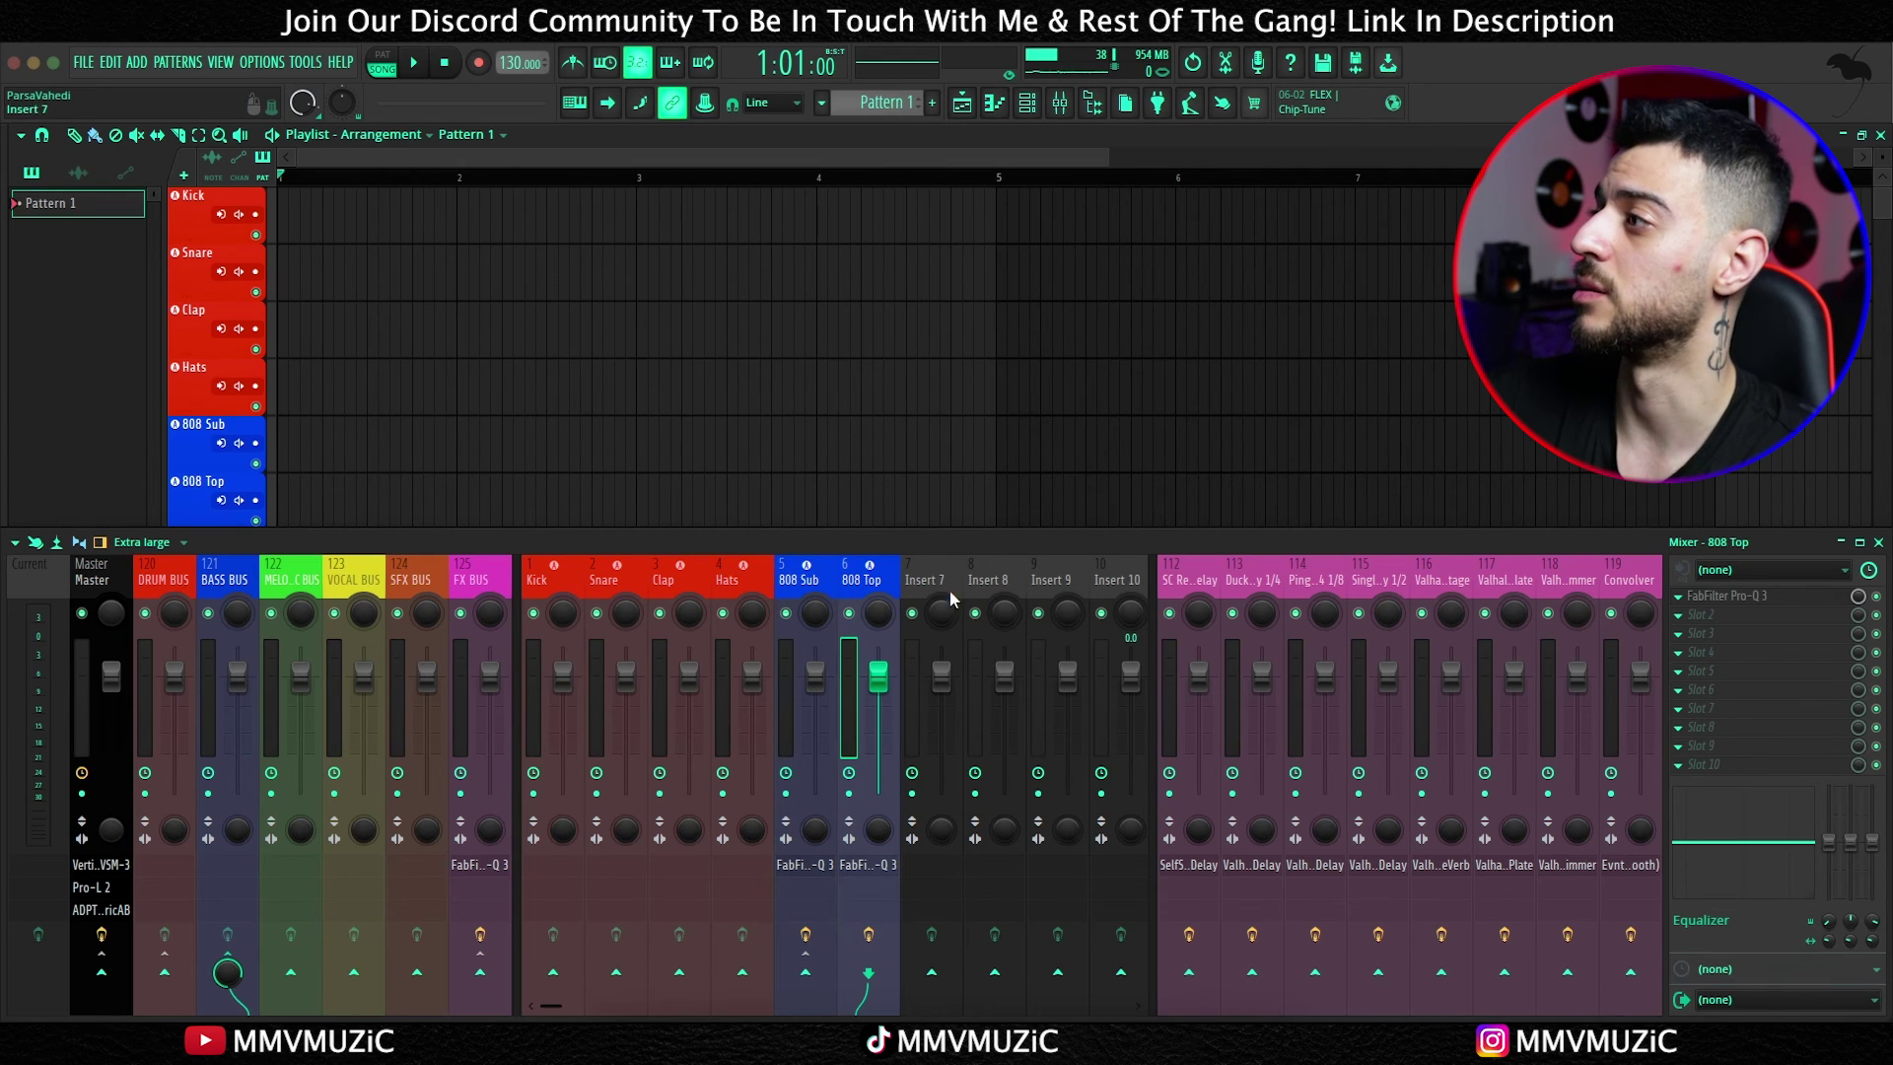
click(1878, 542)
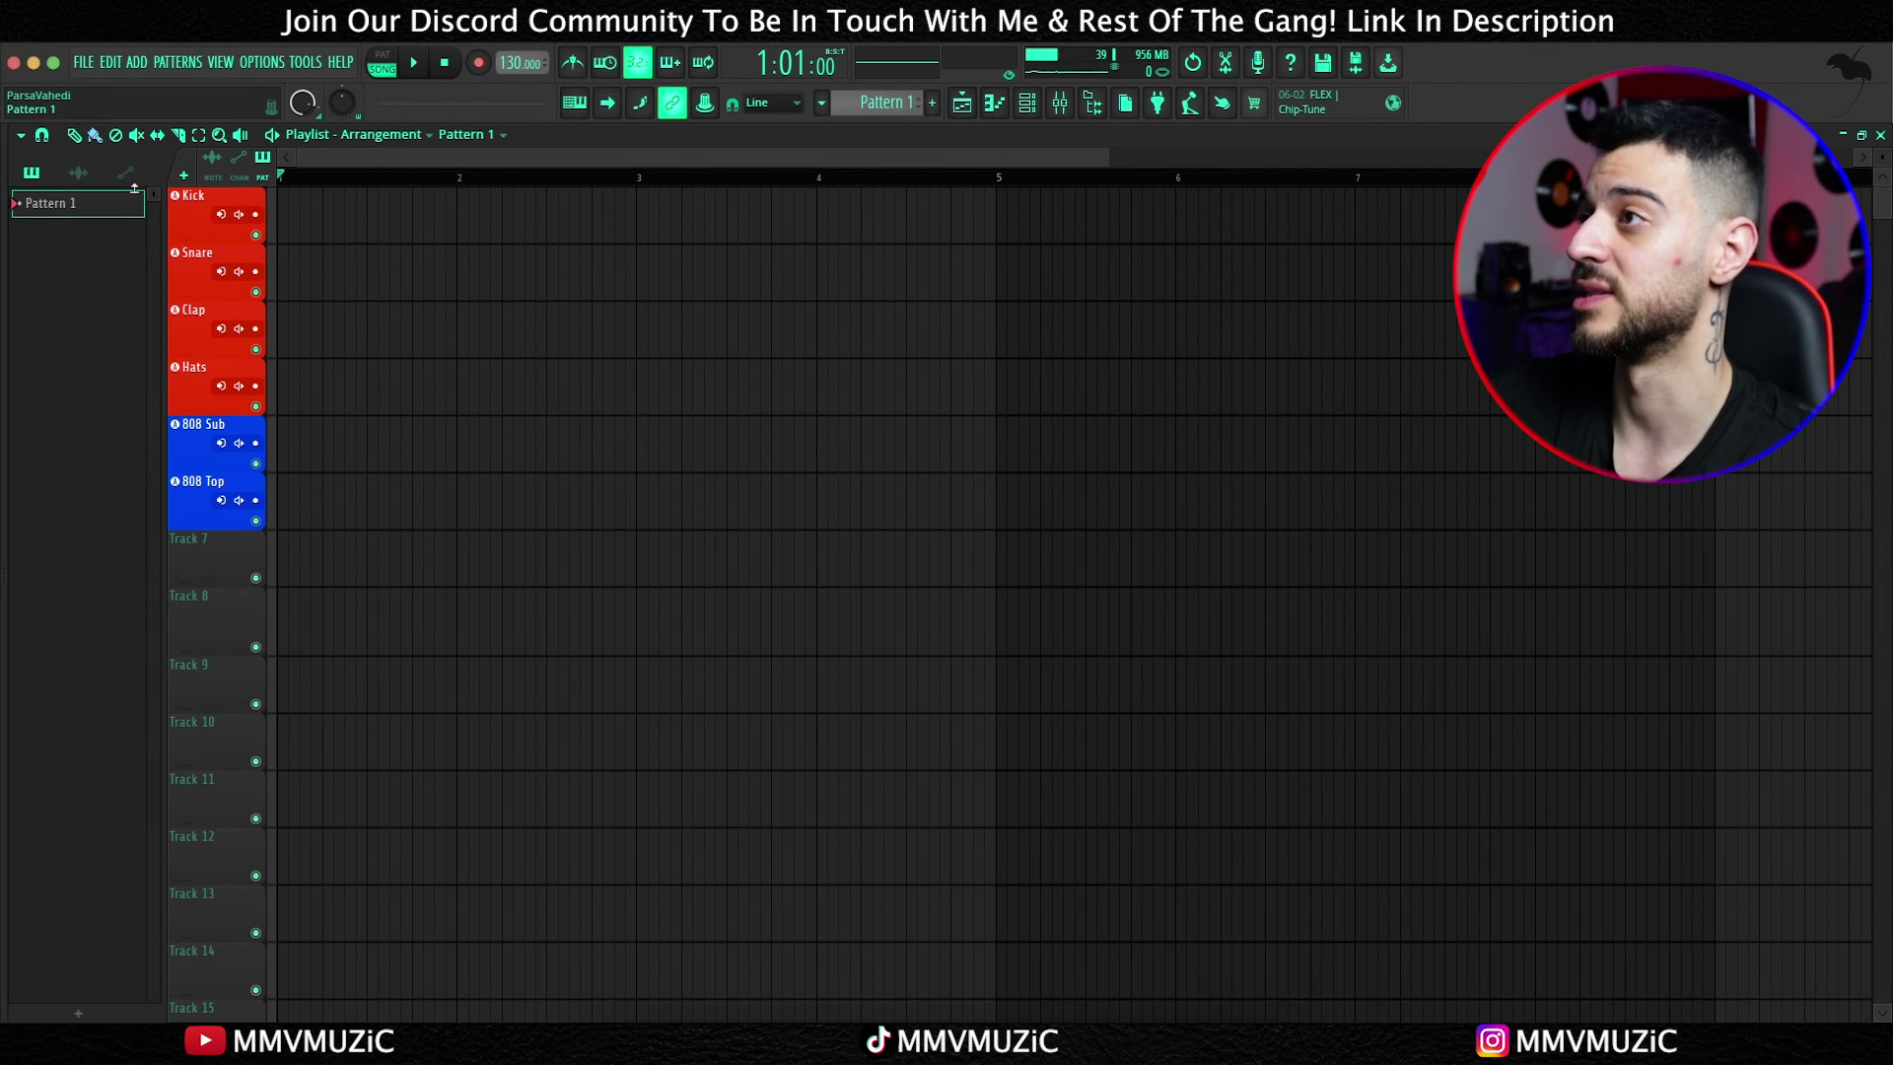
click(84, 62)
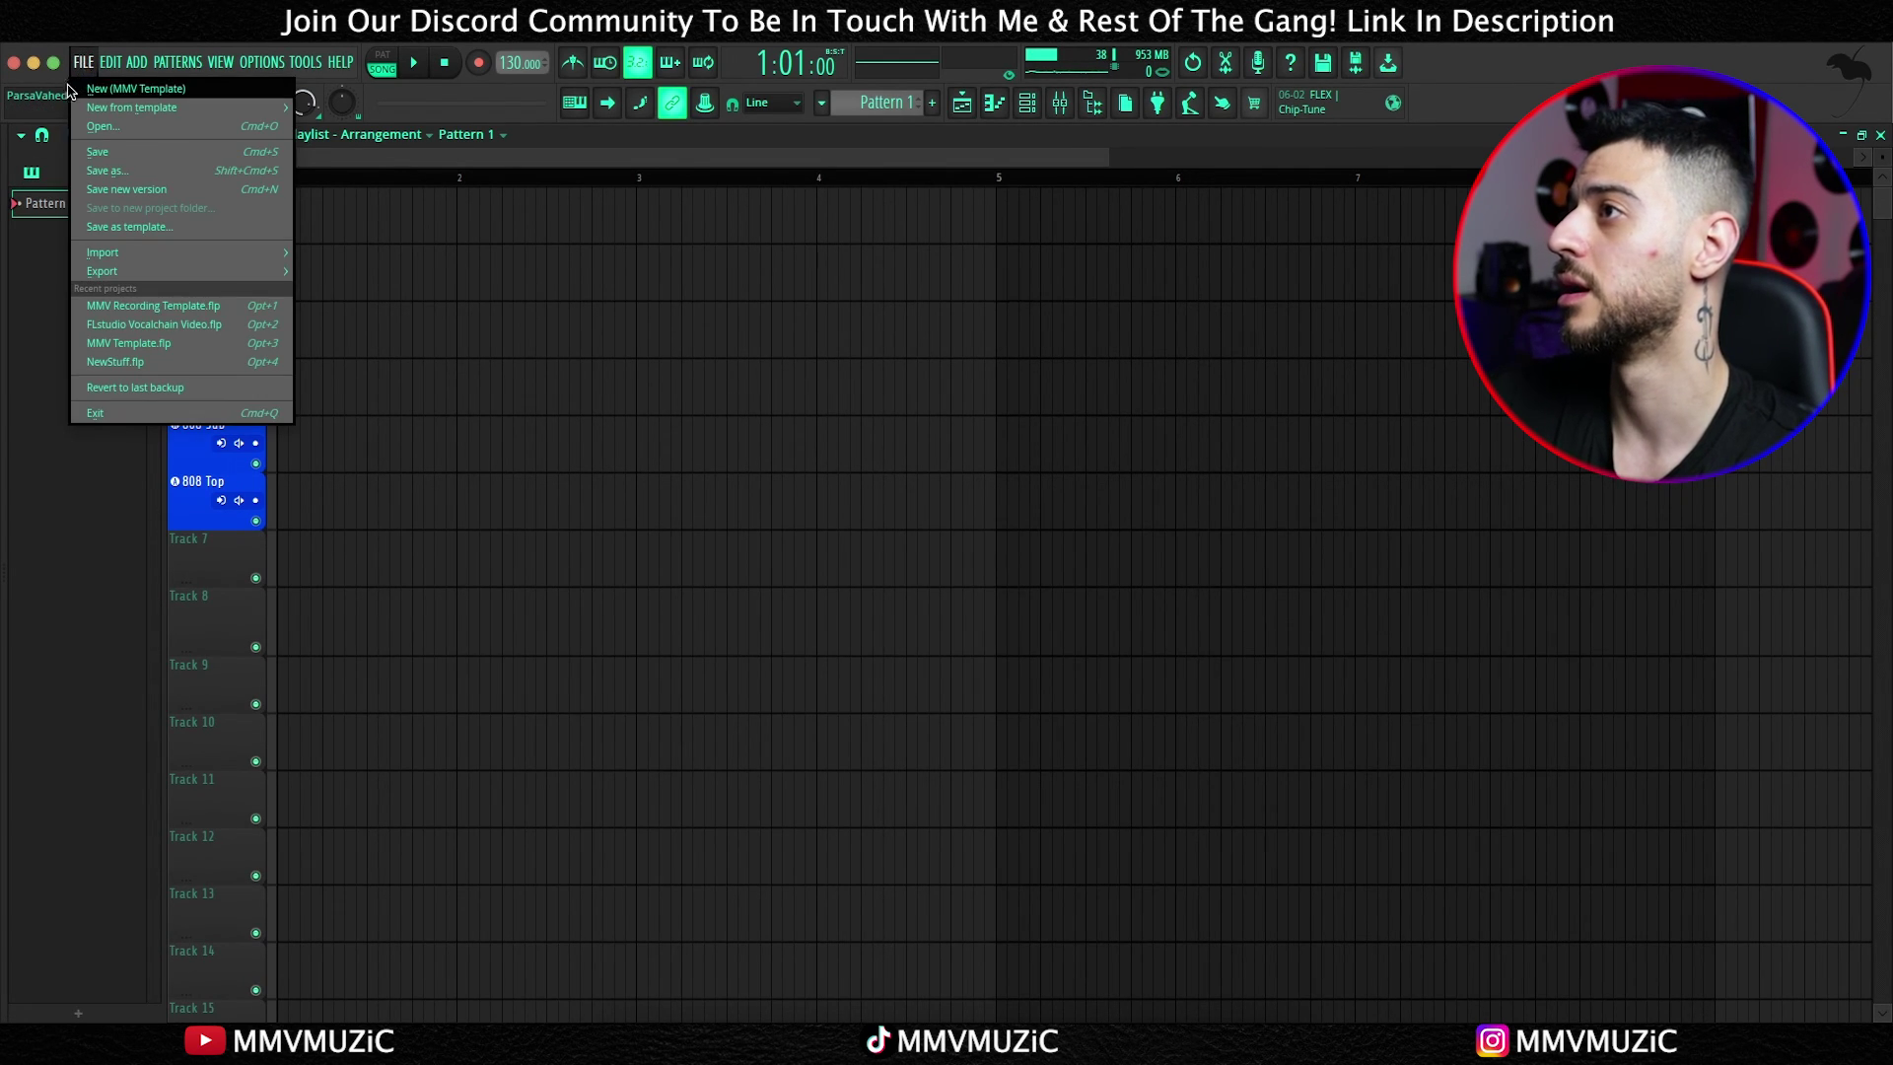
click(145, 229)
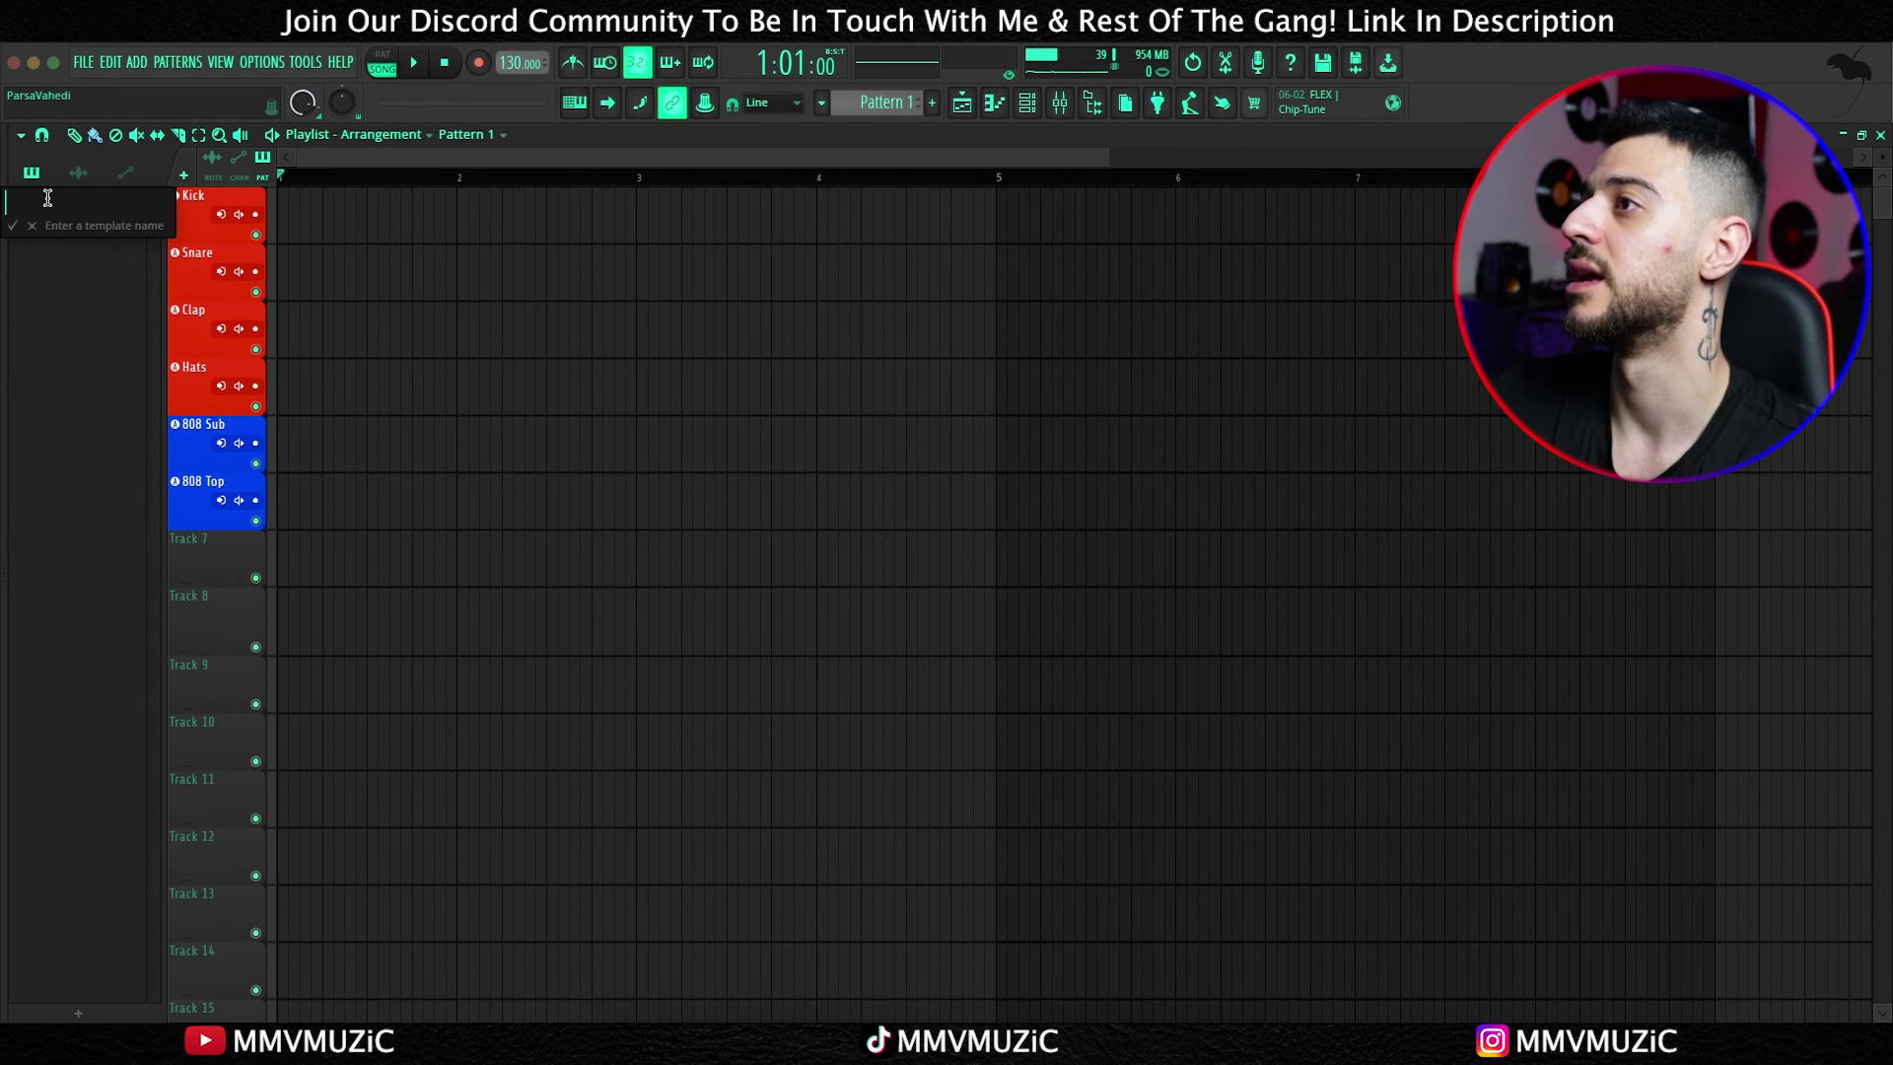
click(32, 225)
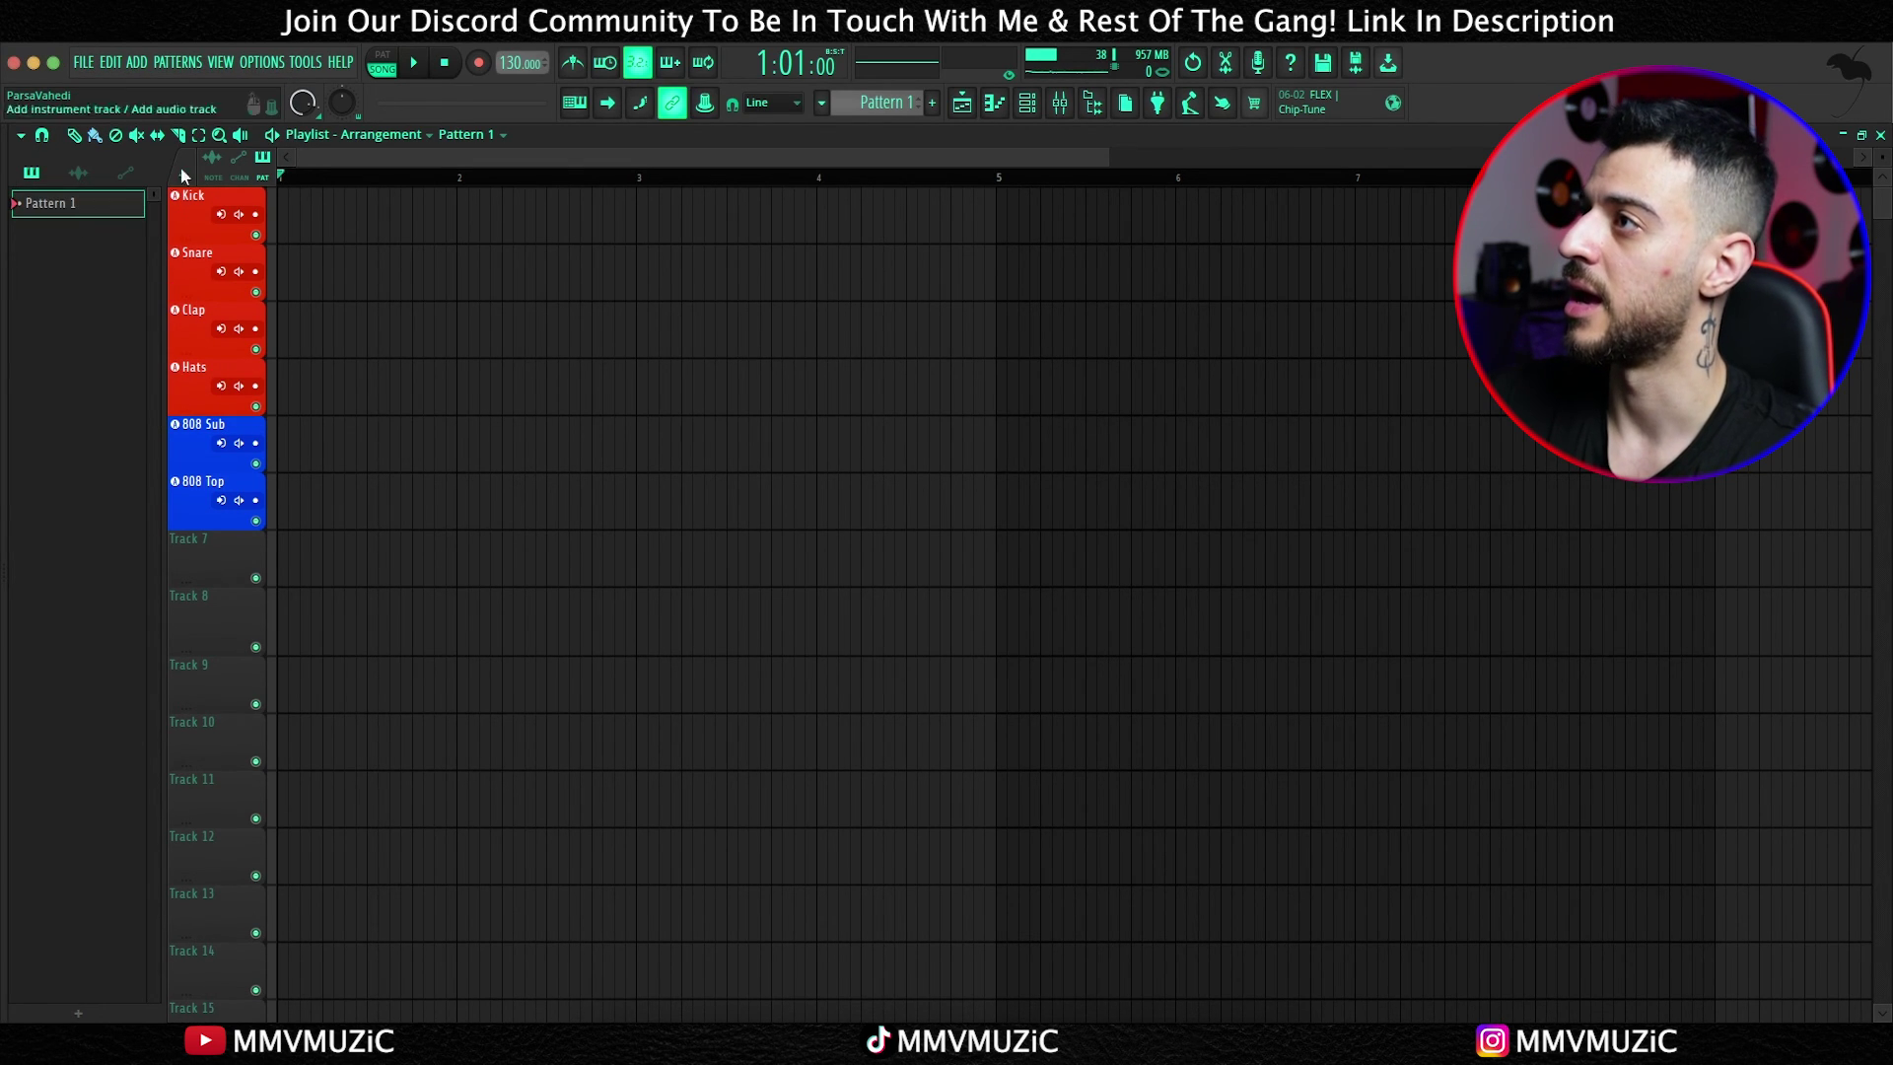
Step: In the general settings, choose MMV Template as the default template and Default template as the startup project
click(264, 63)
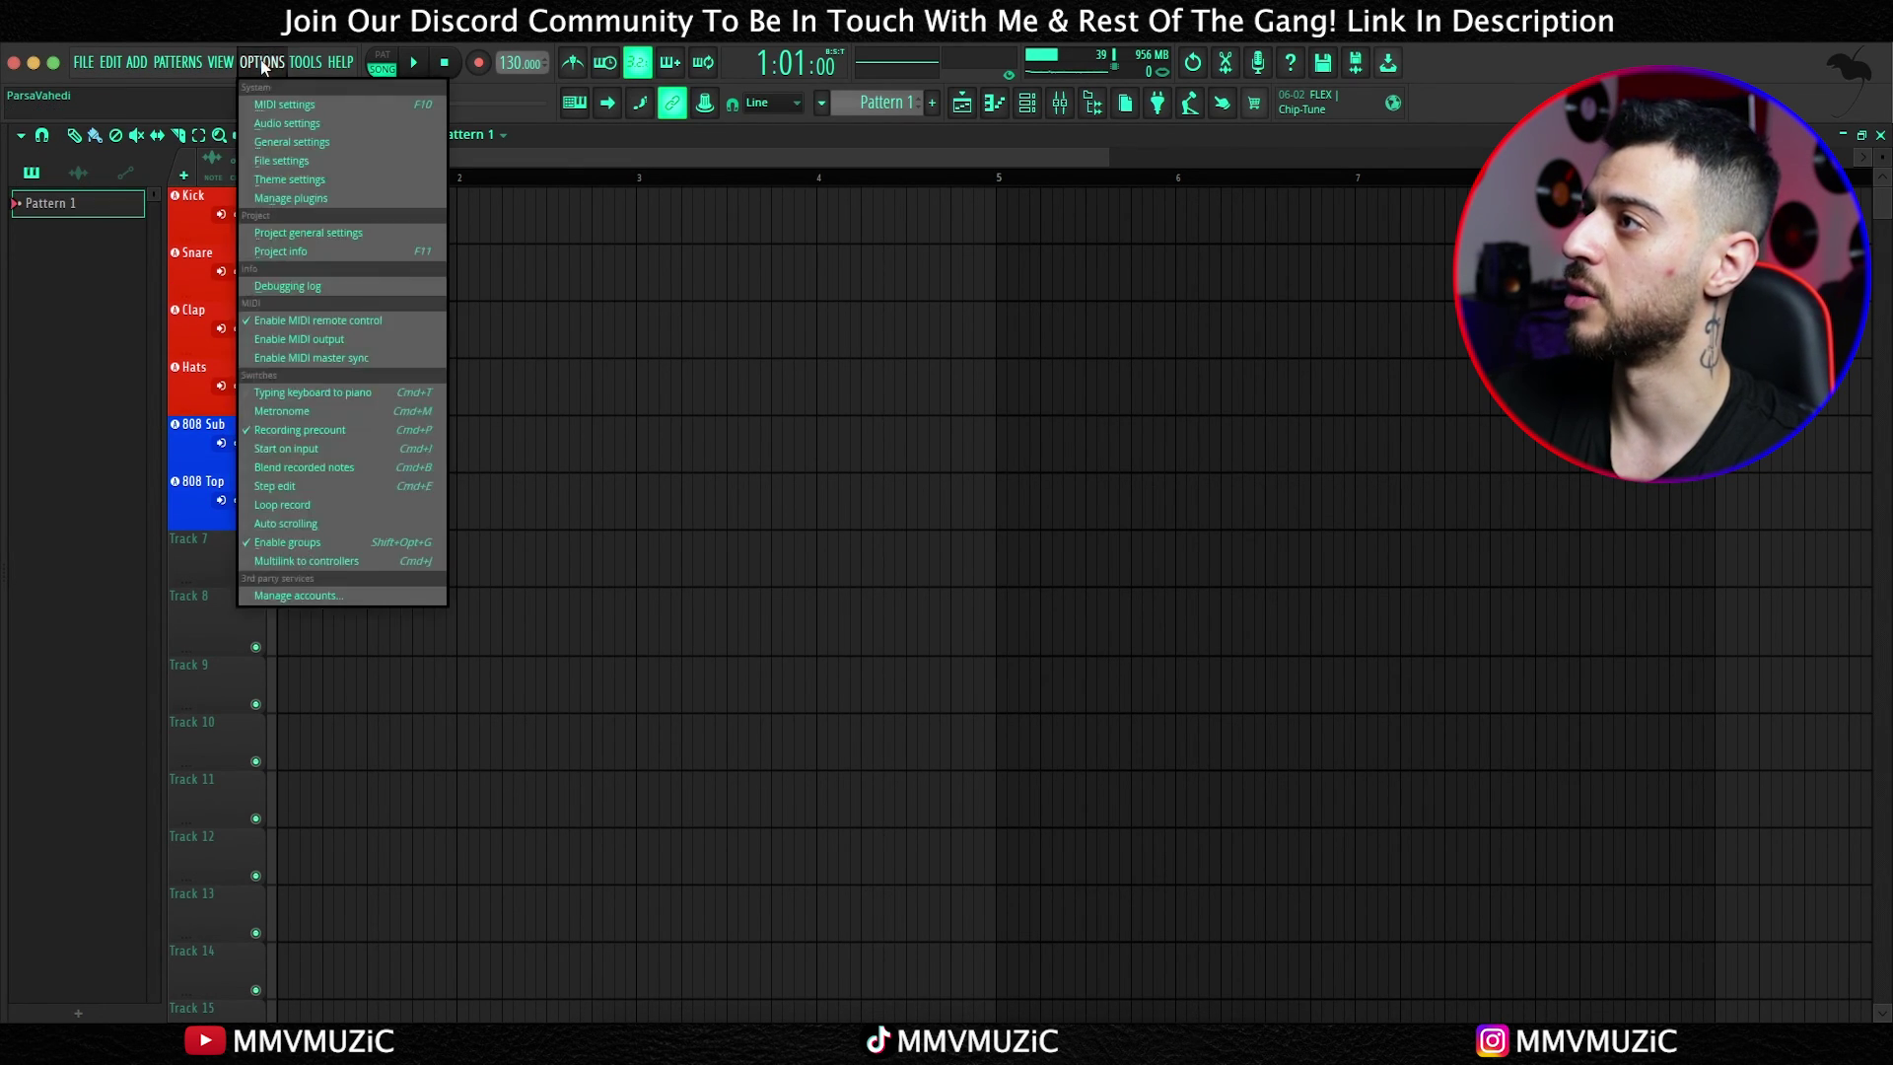
click(288, 142)
scroll(1183, 631, down, 2)
scroll(1172, 681, down, 8)
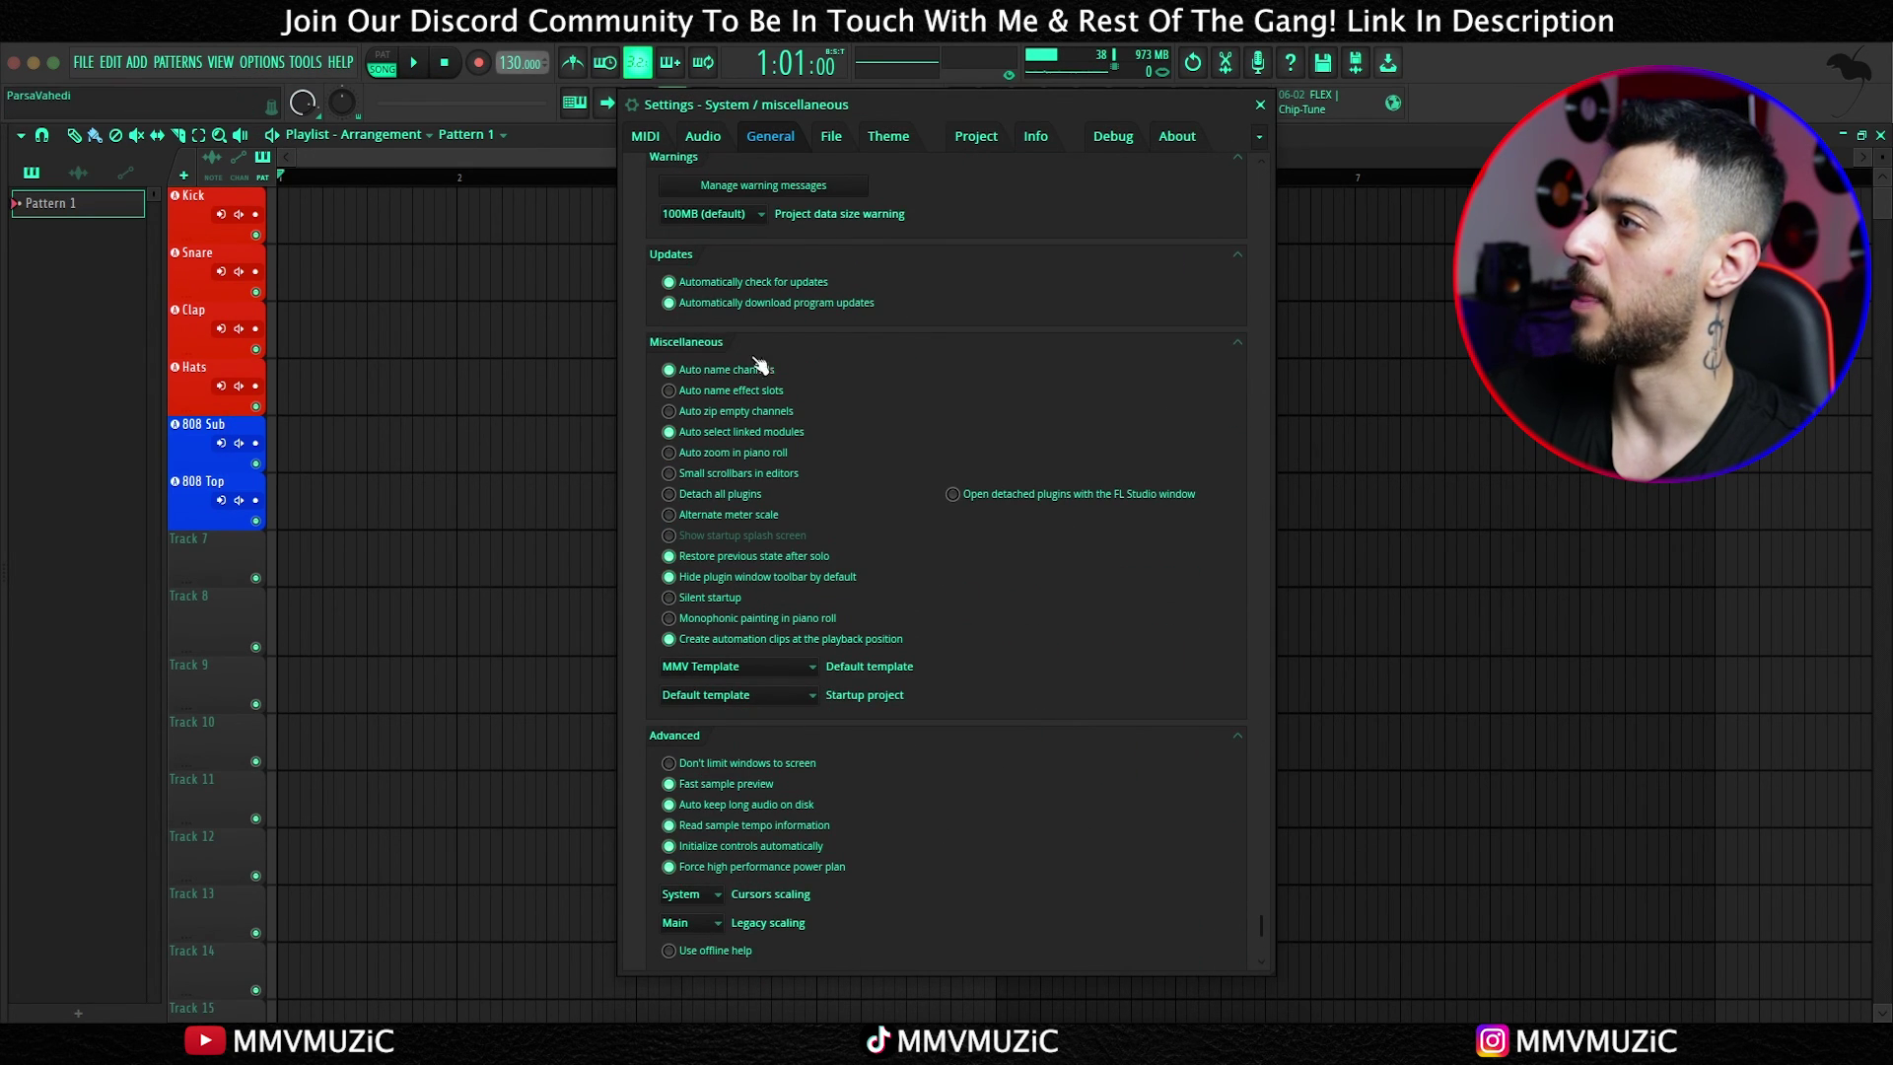
click(749, 671)
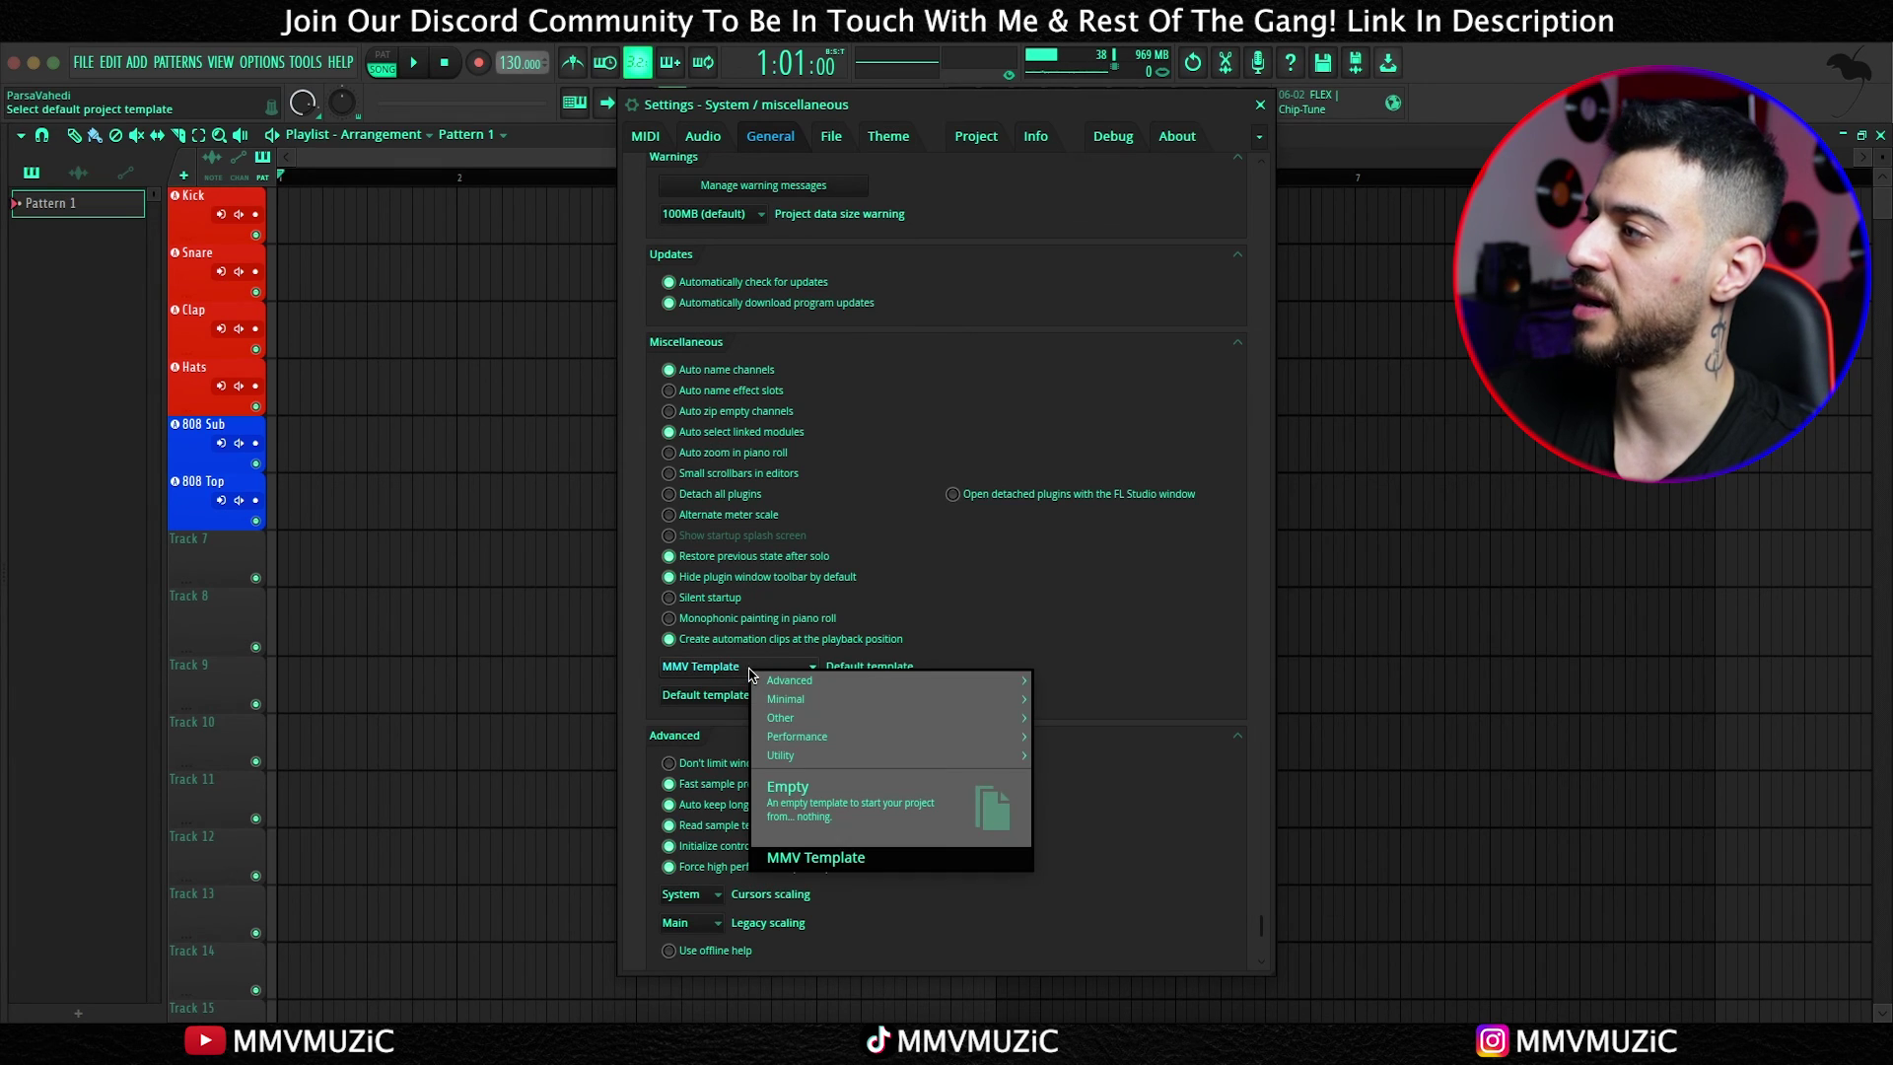
click(888, 858)
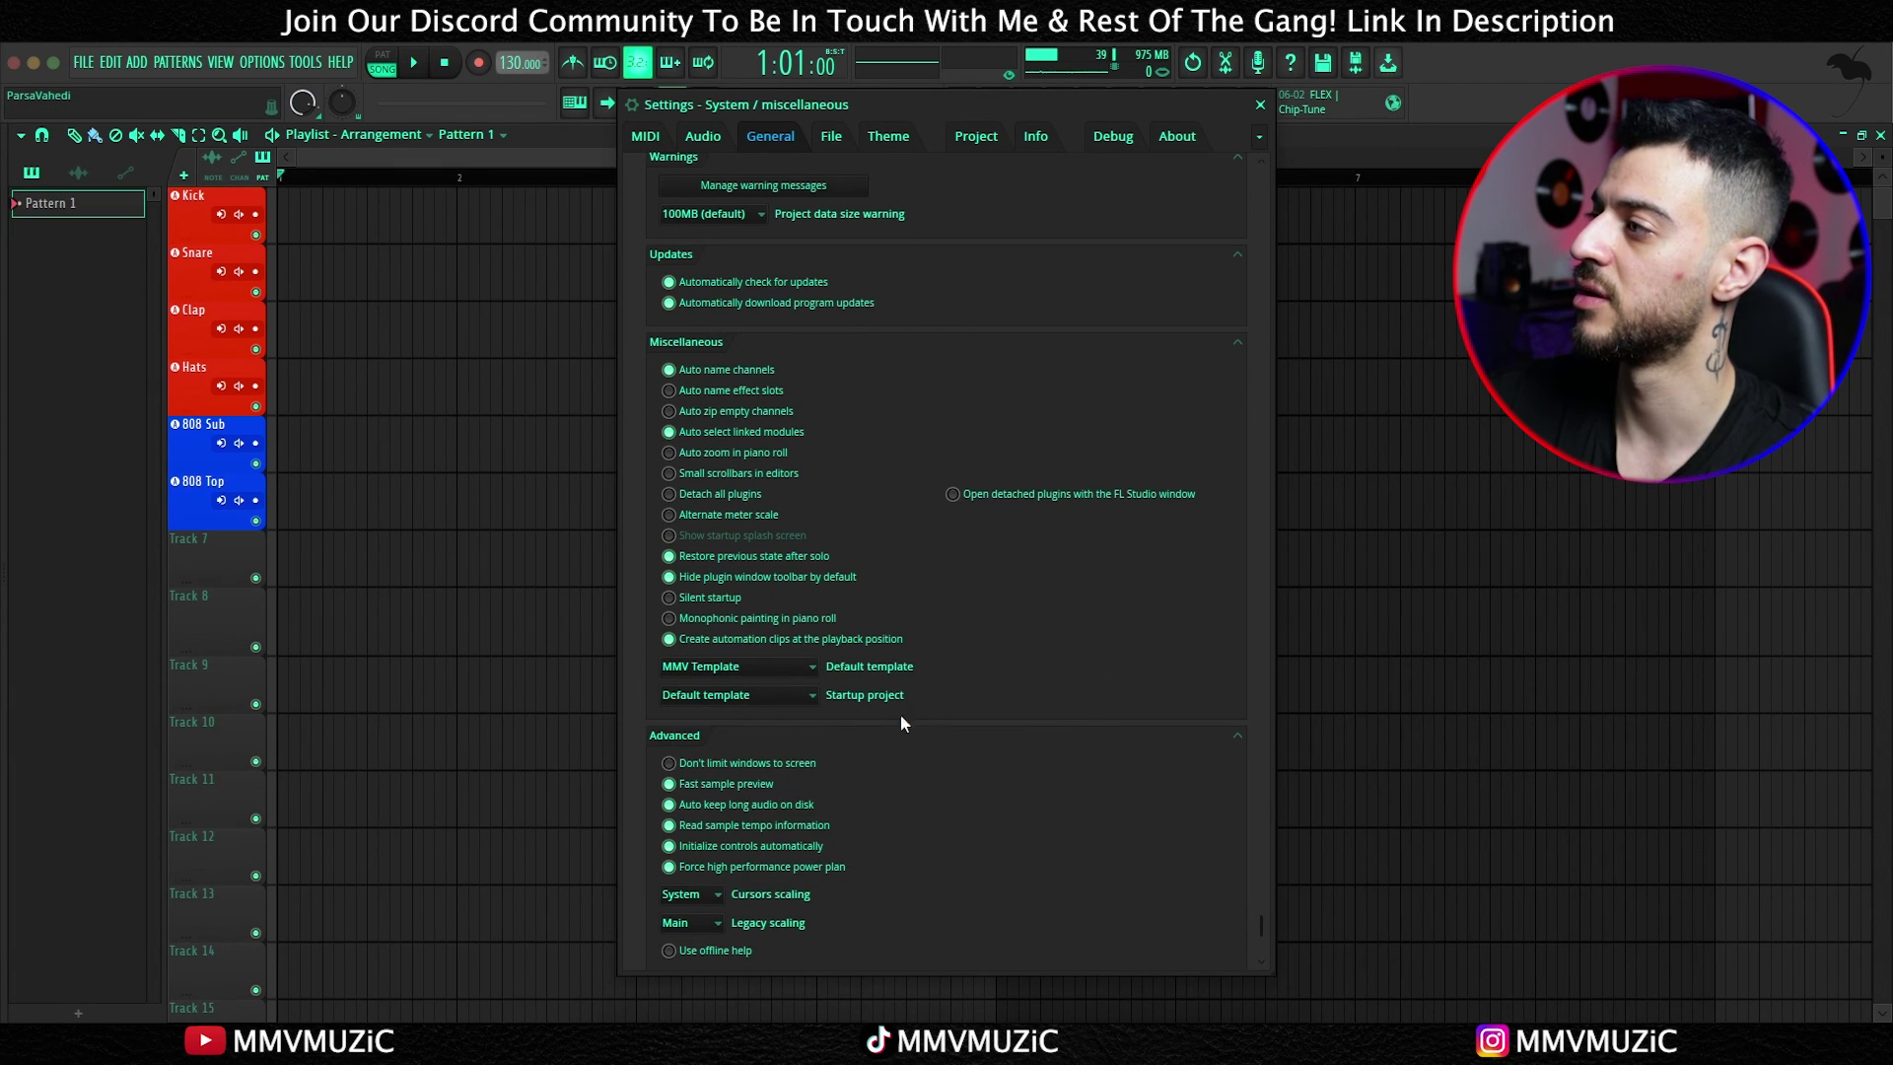
click(796, 696)
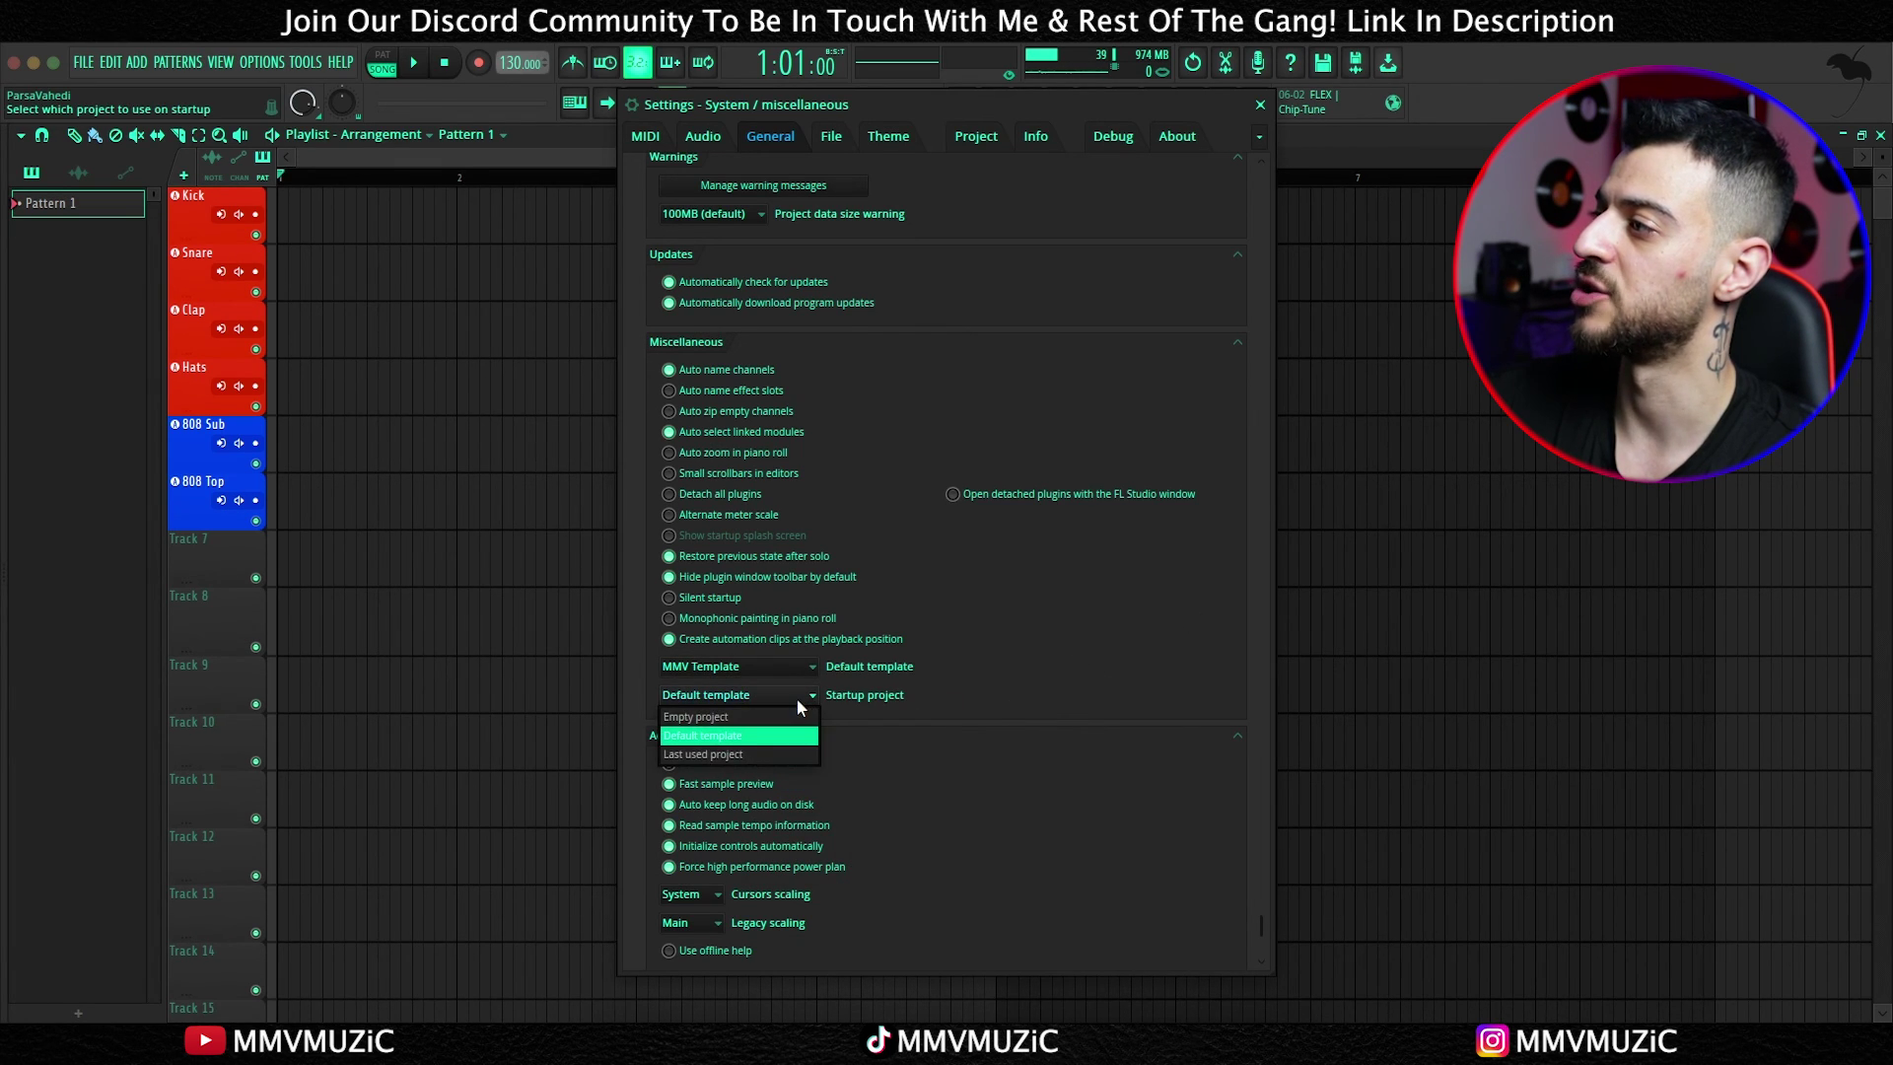
click(708, 735)
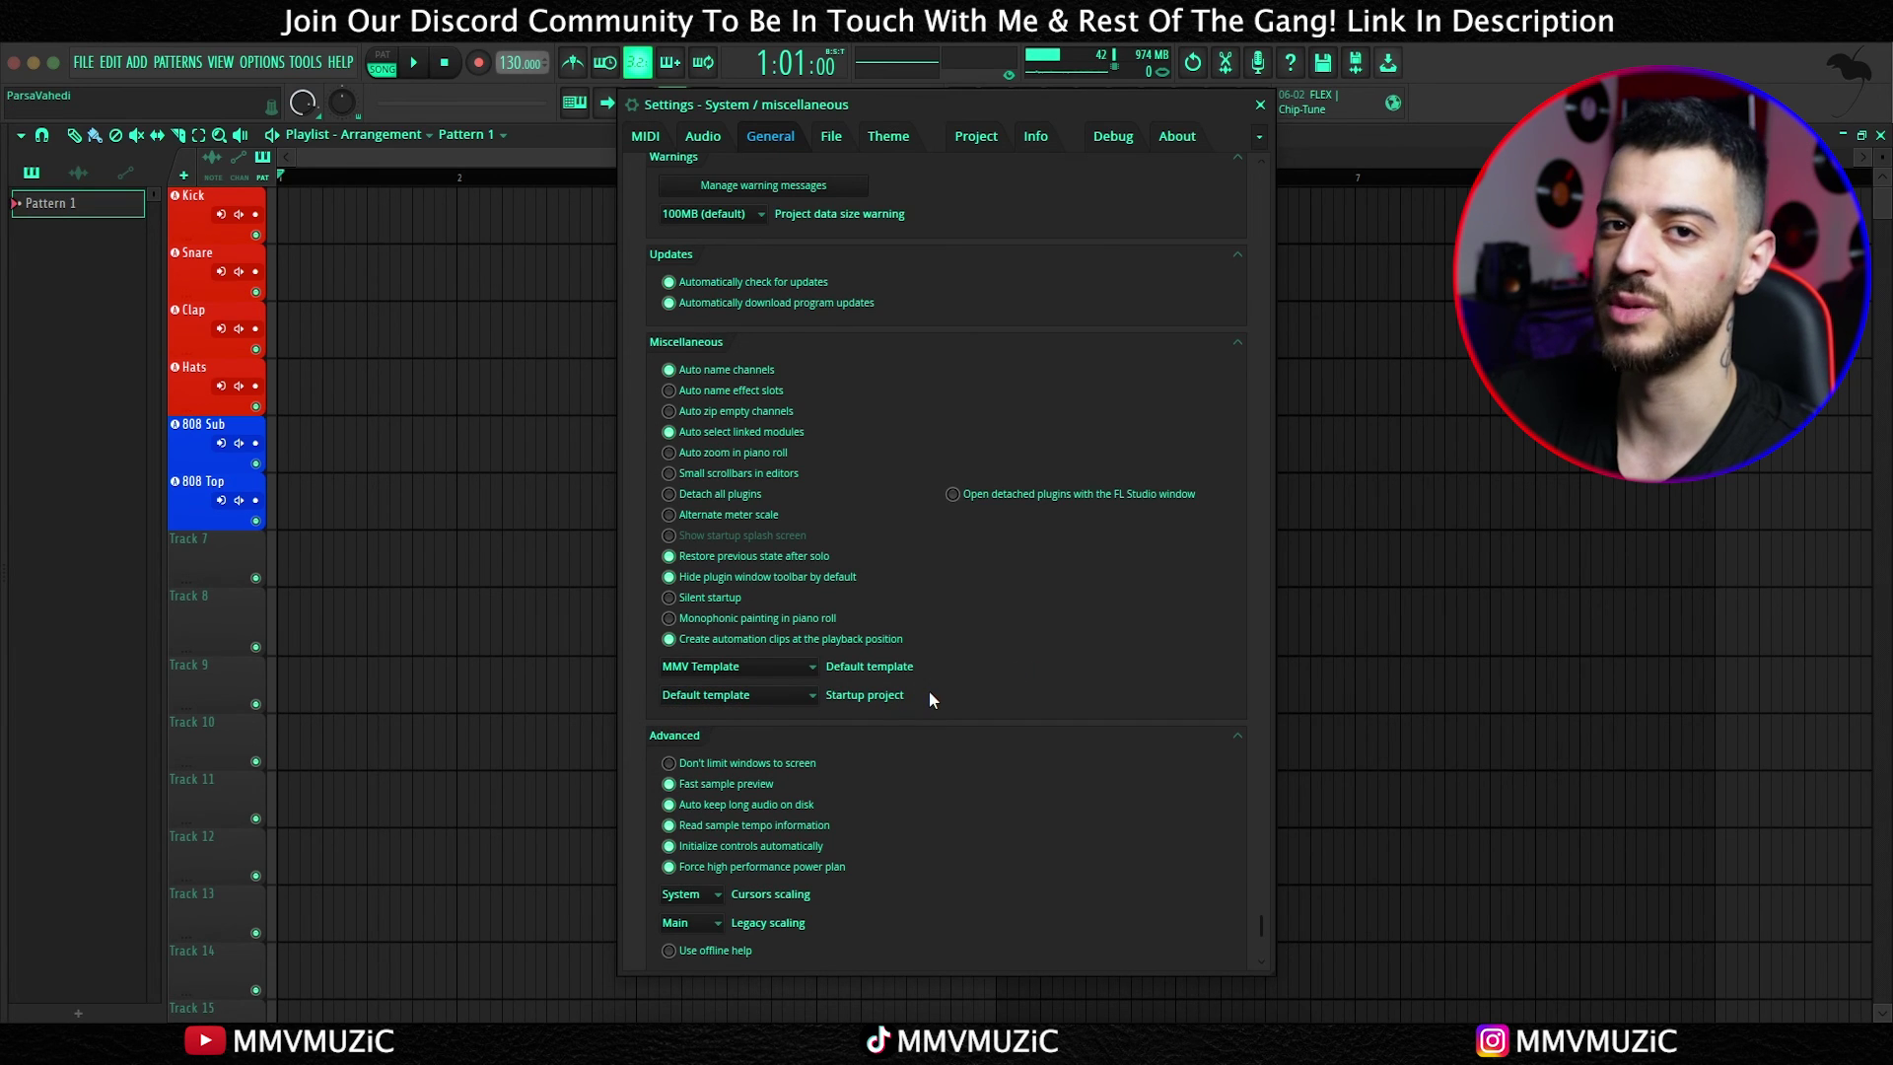